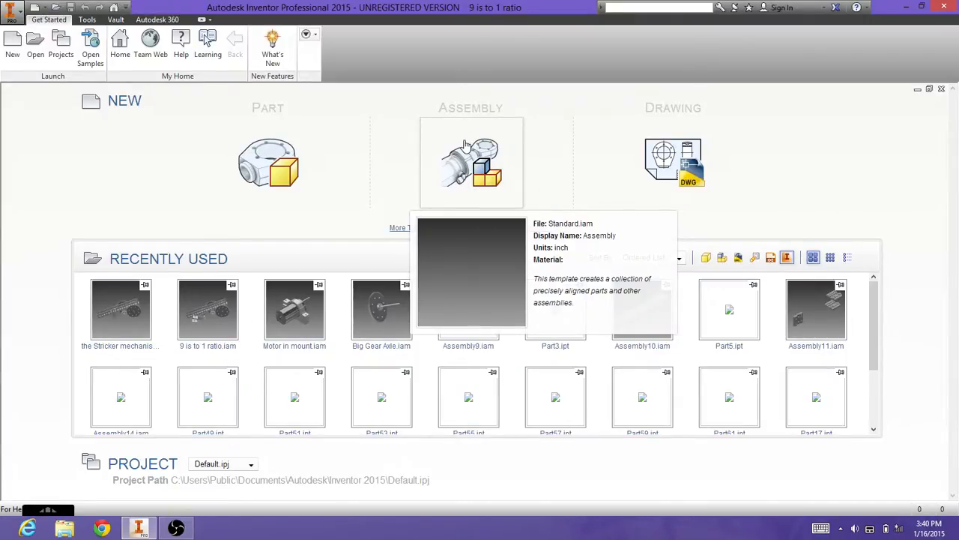
- Create a new assembly from the Standard.iam template
left_click(464, 144)
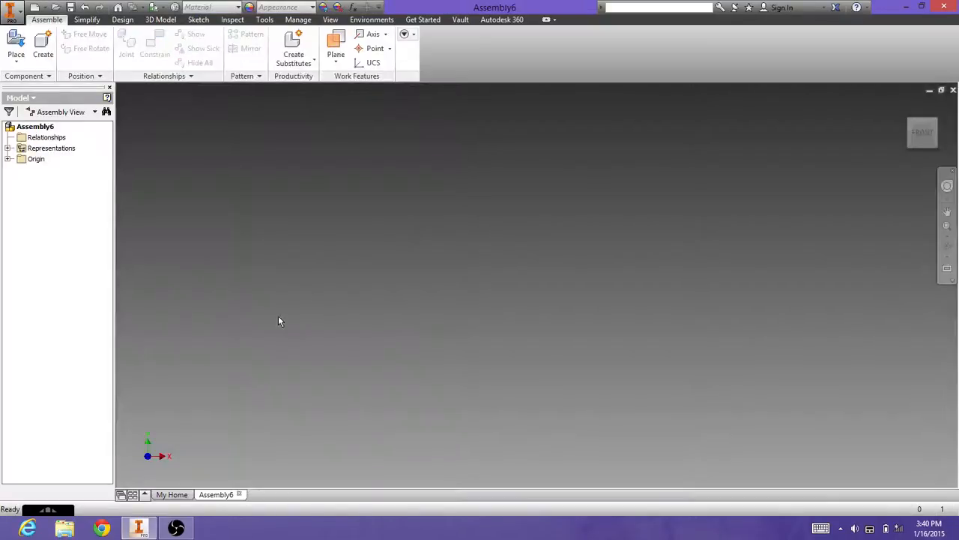
left_click(185, 494)
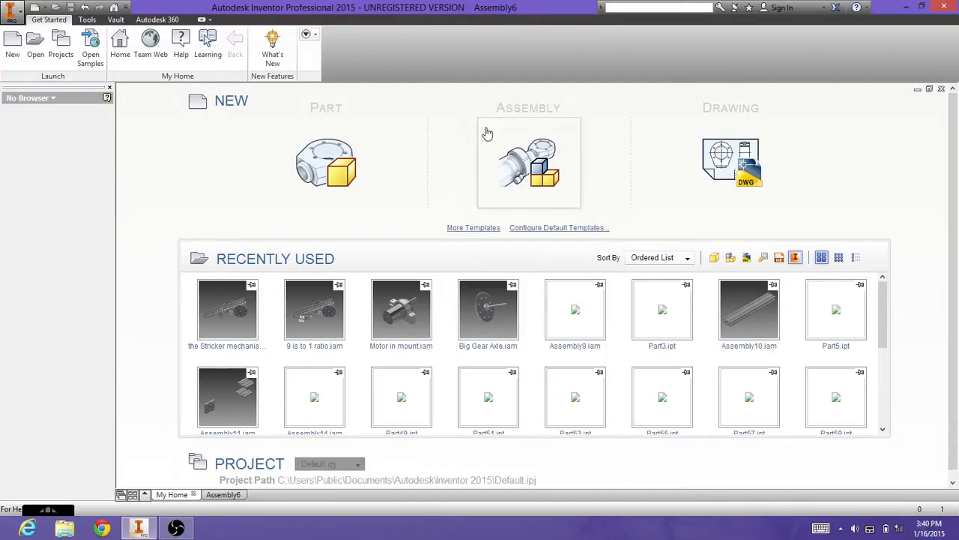
left_click(527, 133)
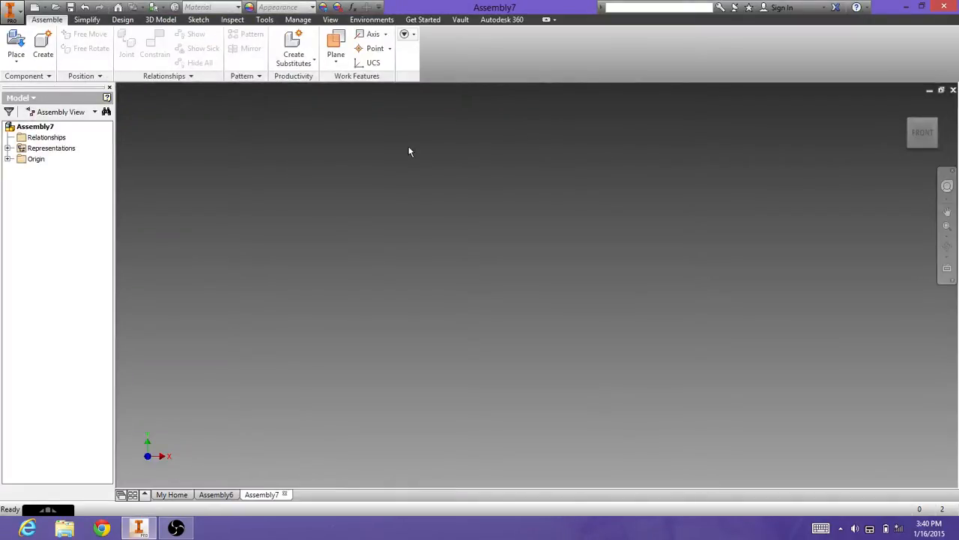
left_click(176, 494)
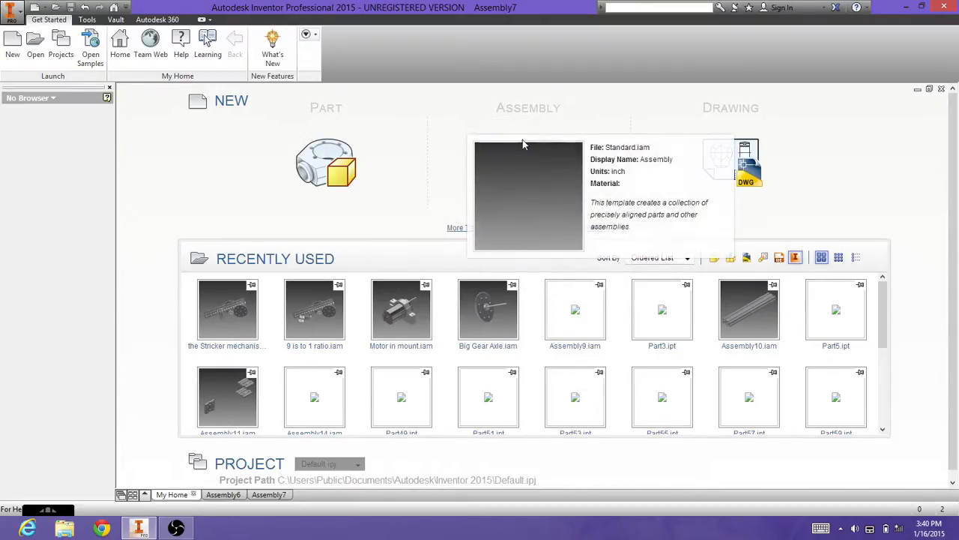
mouse_move(528, 136)
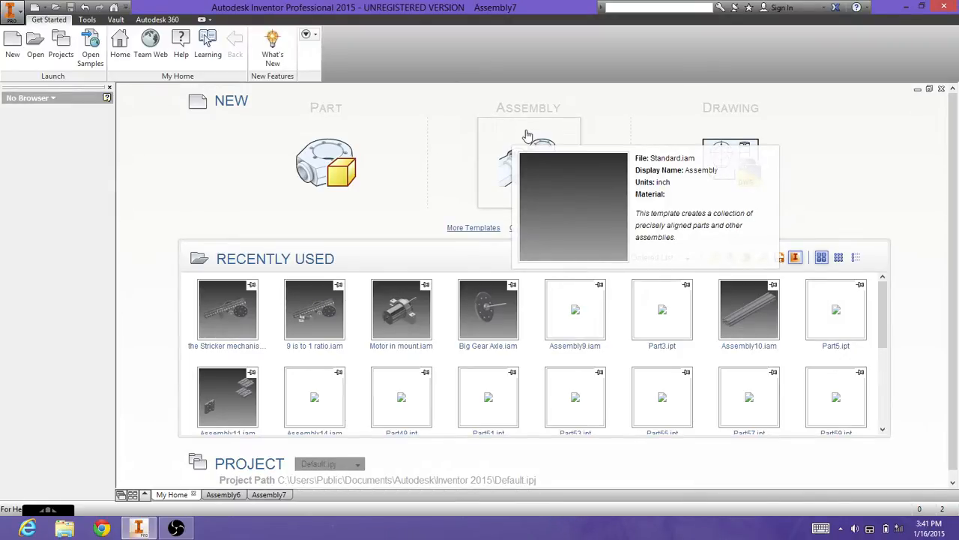
mouse_move(515, 158)
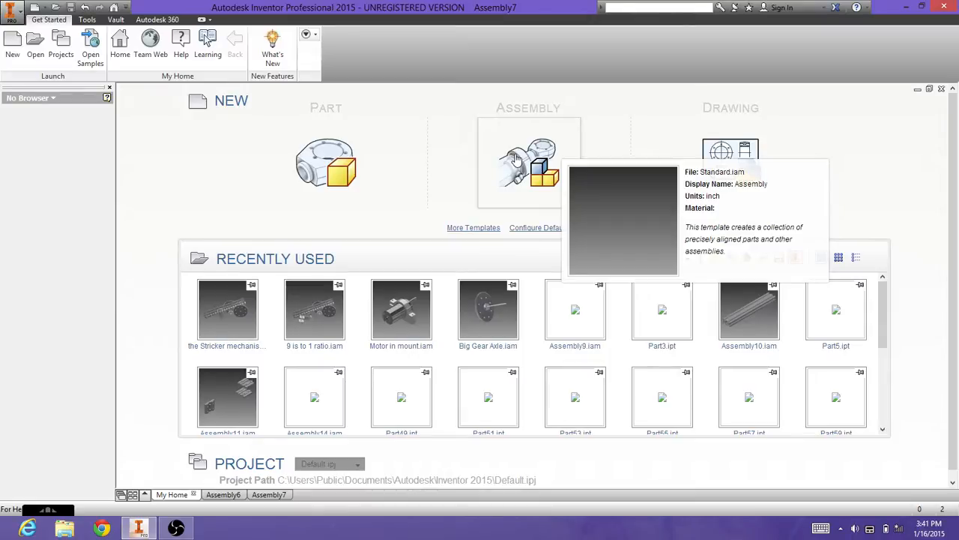
left_click(515, 158)
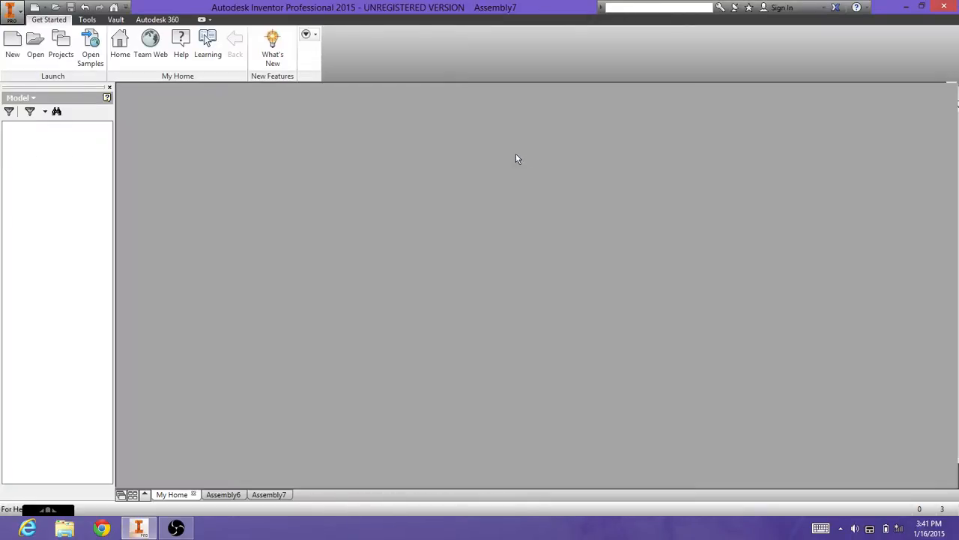
left_click(332, 495)
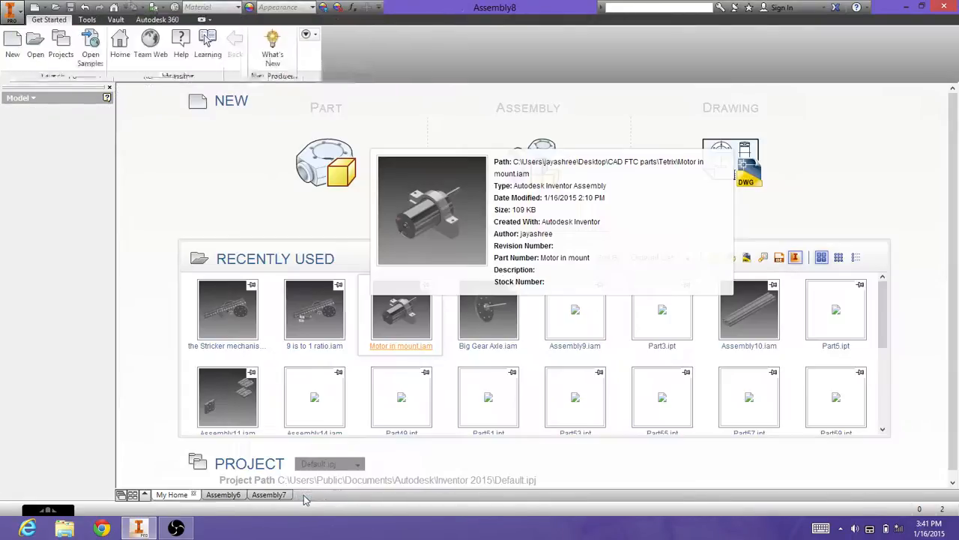
left_click(278, 494)
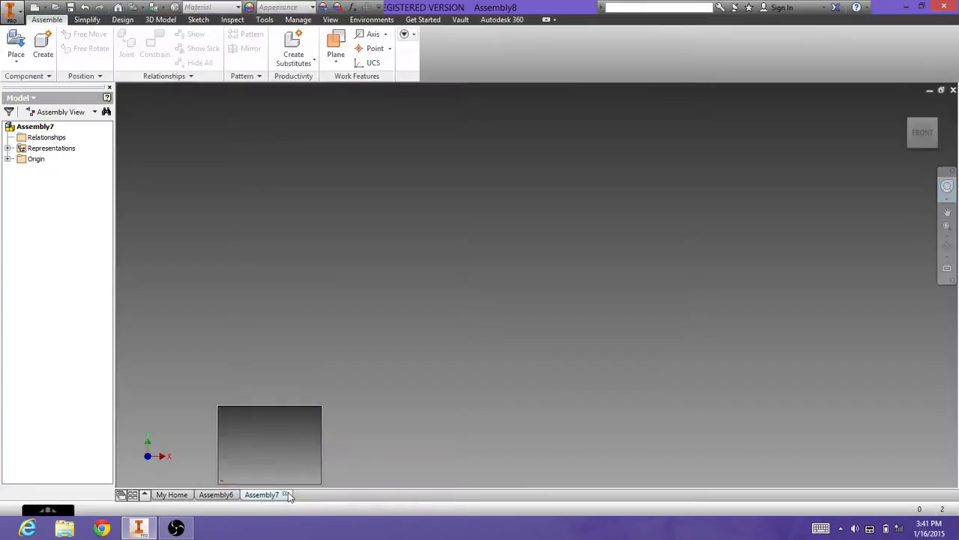
left_click(286, 495)
left_click(238, 495)
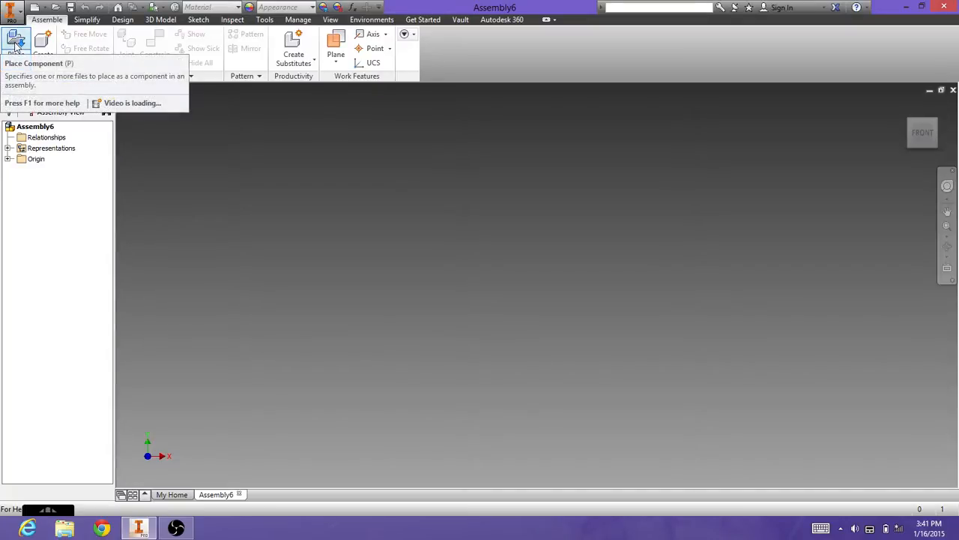
- Place one instance of the assembly file "the chasis 1" from the Autodesk CAD design folder and end the placement
left_click(16, 47)
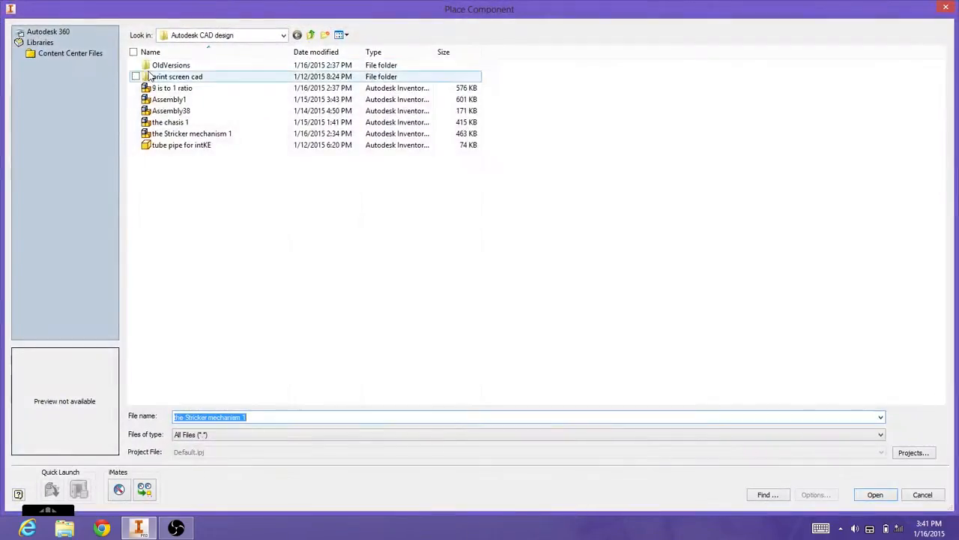
left_click(180, 123)
double_click(183, 124)
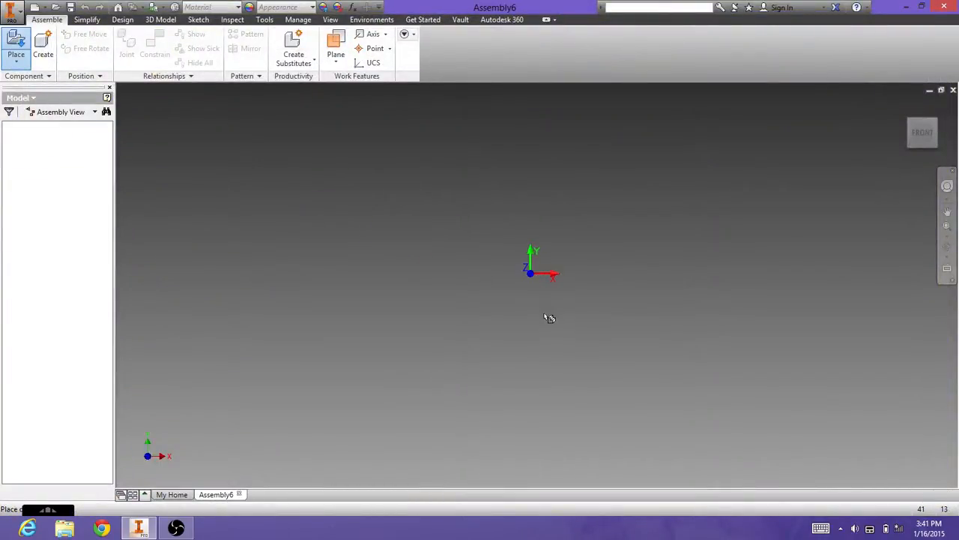
right_click(411, 212)
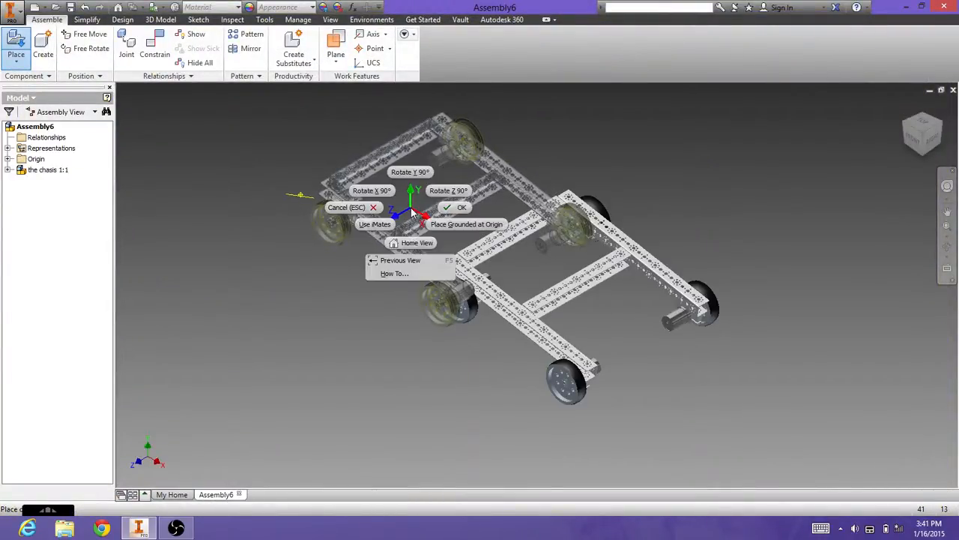
left_click(456, 210)
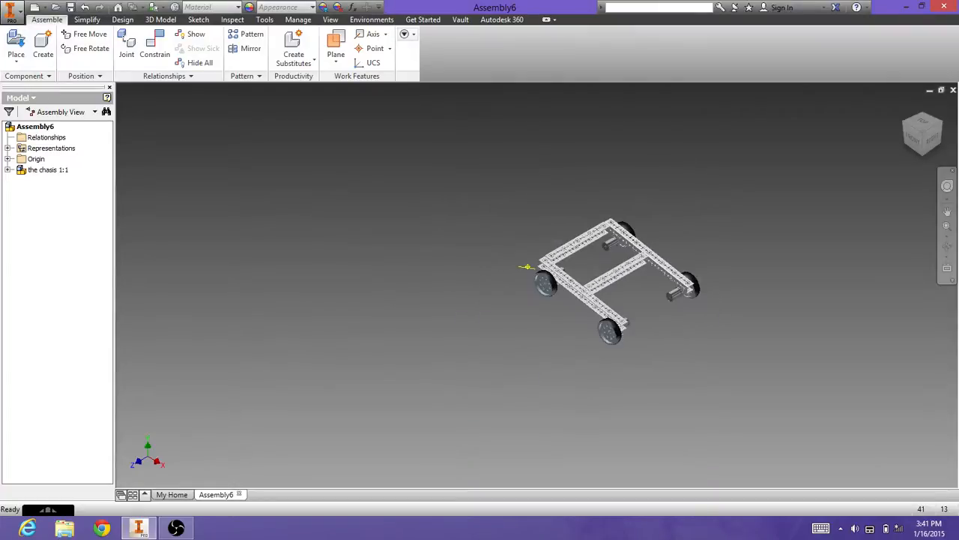
- Move the chassis freely within the assembly until most of its frame and wheels are in view
scroll(707, 293, "down", 3)
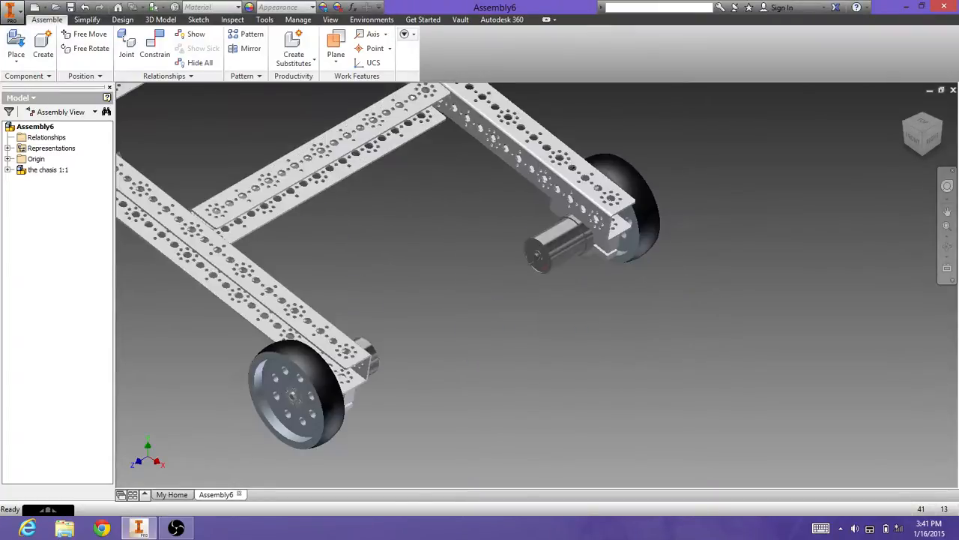
left_click_drag(358, 143, 540, 281)
left_click_drag(515, 324, 579, 350)
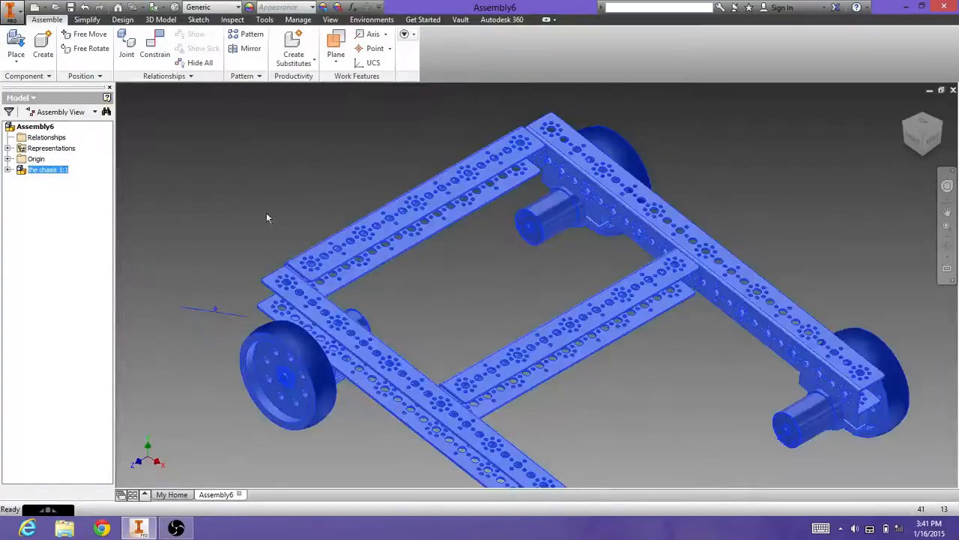
- Look at the Insert constraint's options in Place Constraint and leave without constraining anything
left_click(153, 47)
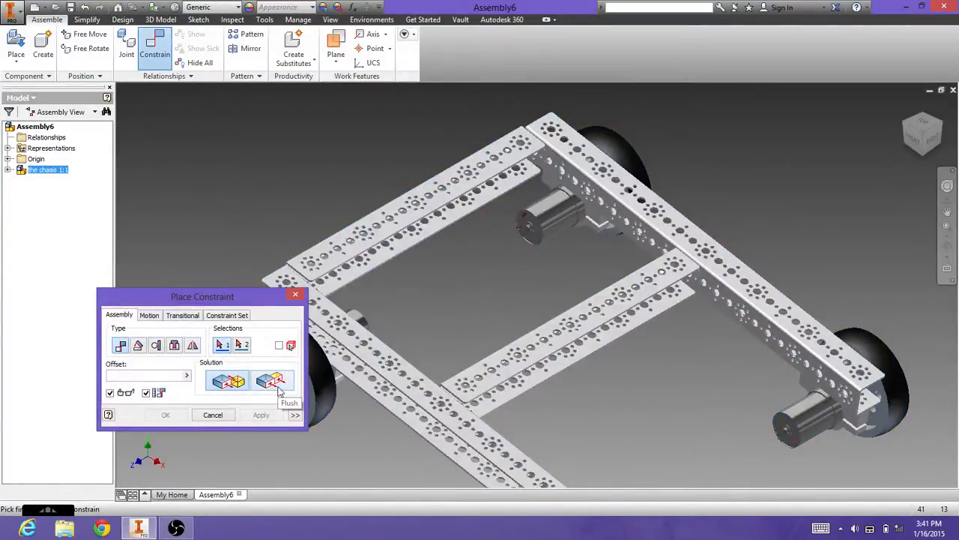
left_click(175, 346)
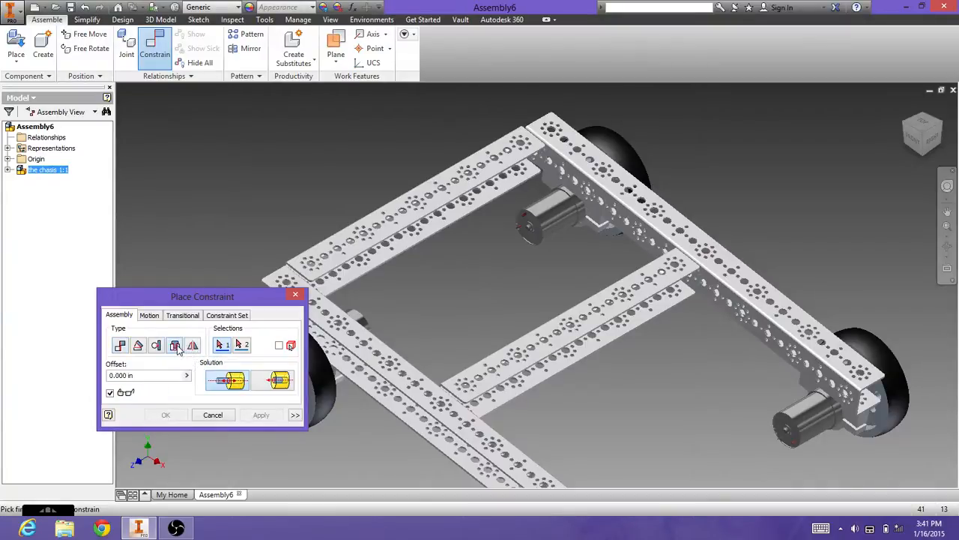
left_click(296, 296)
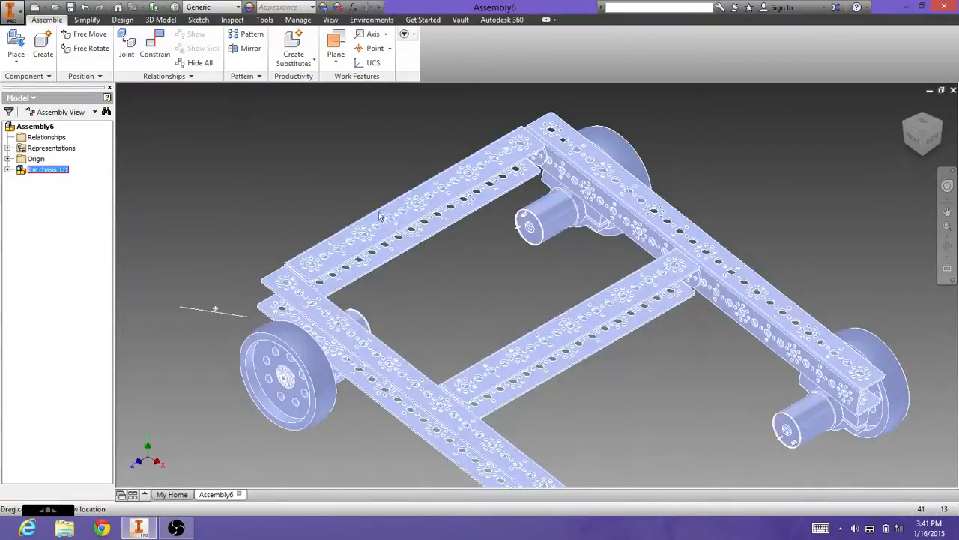
- Create another new assembly and place the Gear - 80 tooth part from the CAD FTC parts folder in it
left_click(184, 497)
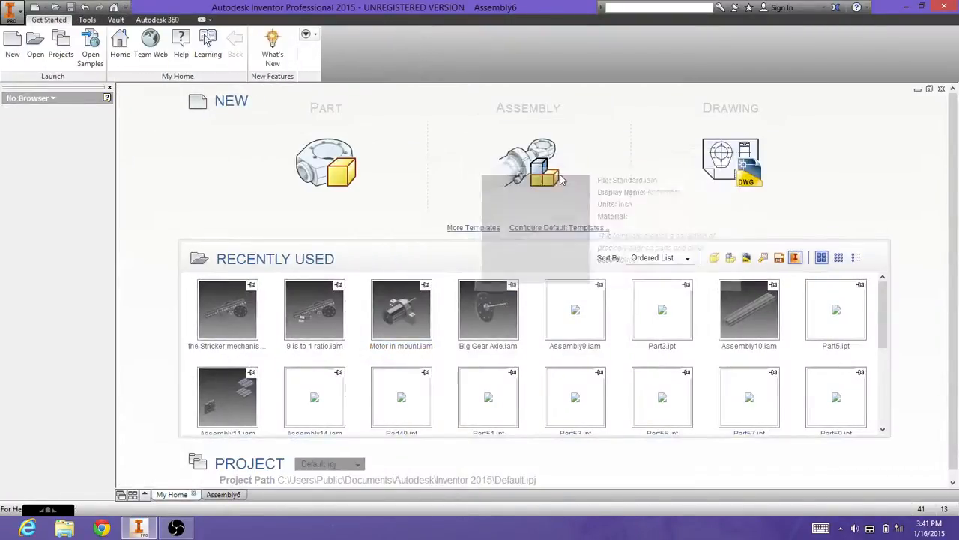
left_click(561, 178)
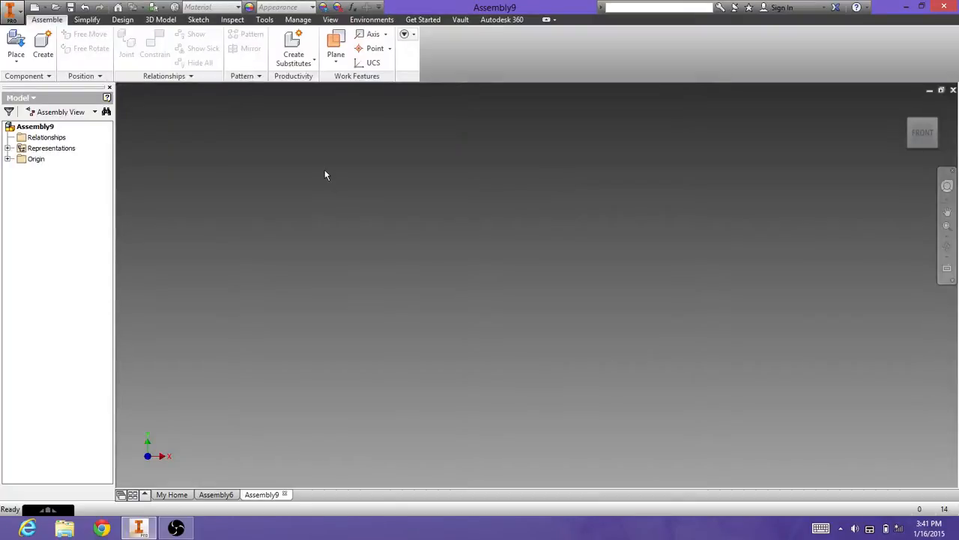
left_click(17, 49)
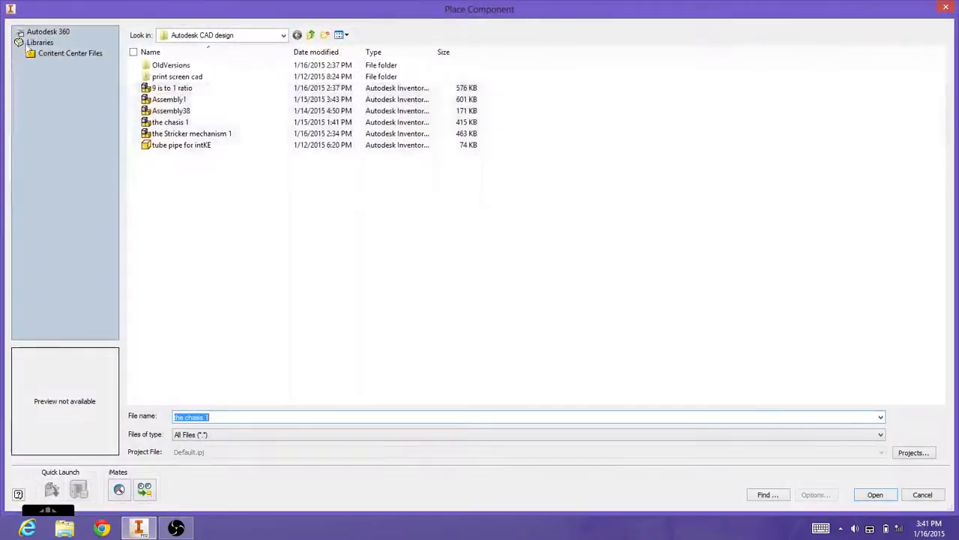
left_click(215, 37)
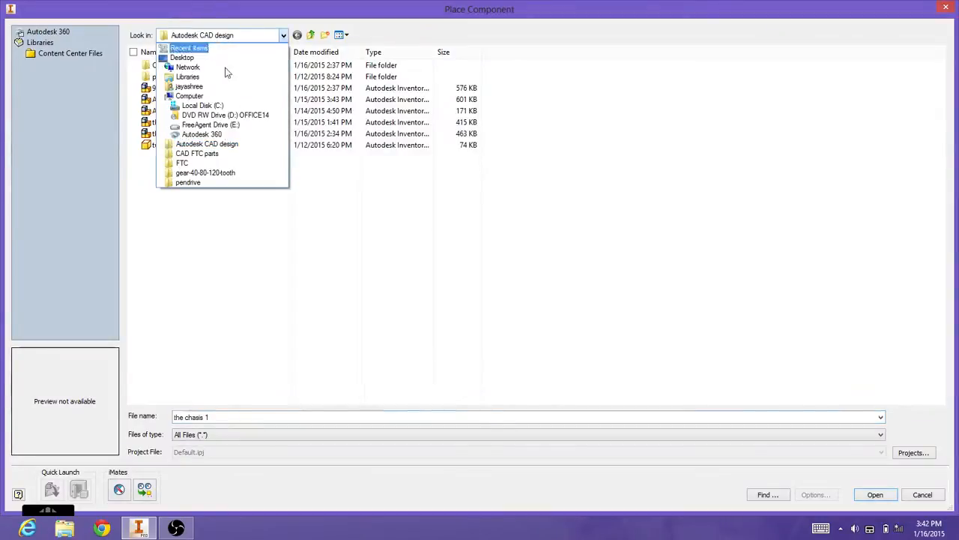
left_click(207, 155)
left_click(207, 156)
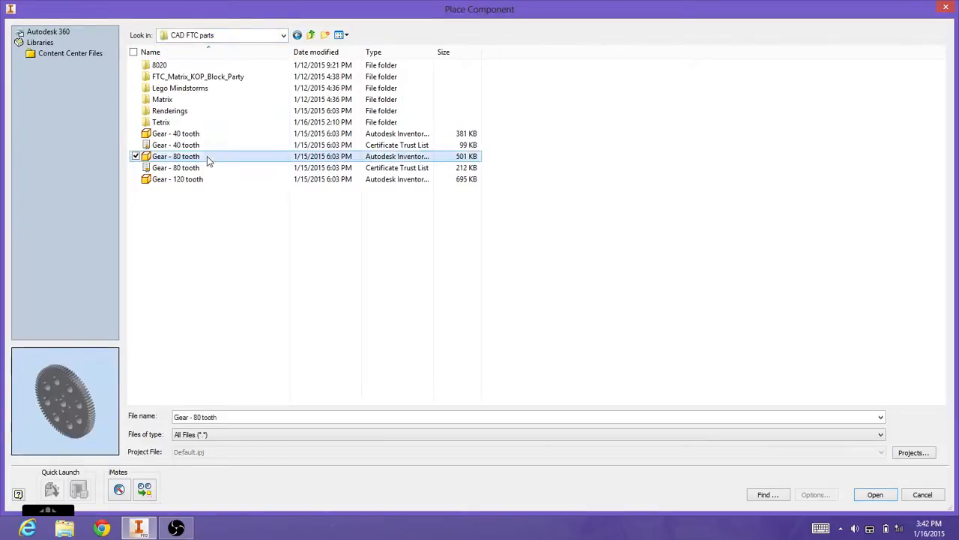
double_click(206, 156)
right_click(298, 159)
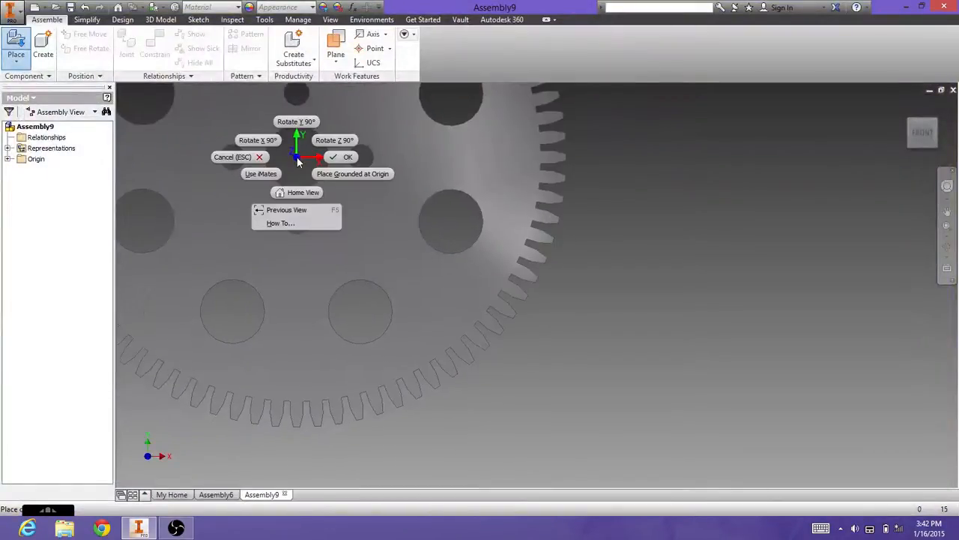
left_click(324, 158)
- Start placing another component and open the Tetrix folder inside CAD FTC parts
left_click(16, 44)
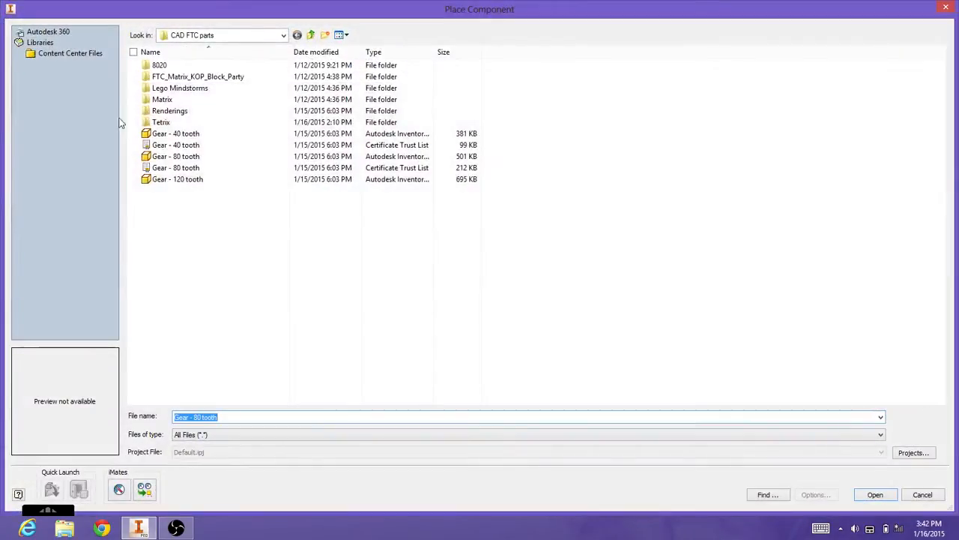
double_click(185, 122)
left_click(184, 122)
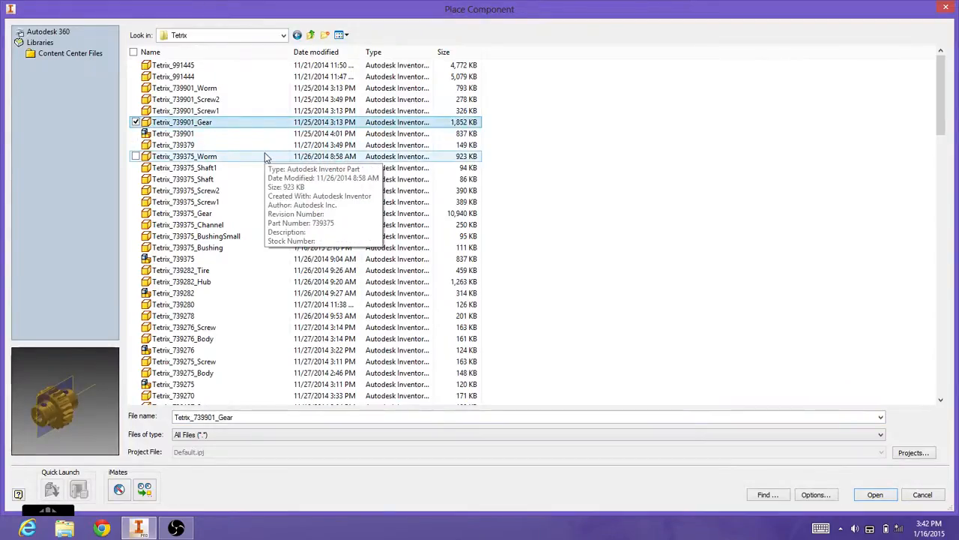
- Look through the previews of the Tetrix parts one by one, from Tetrix_991445 down to Tetrix_739071
left_click(242, 71)
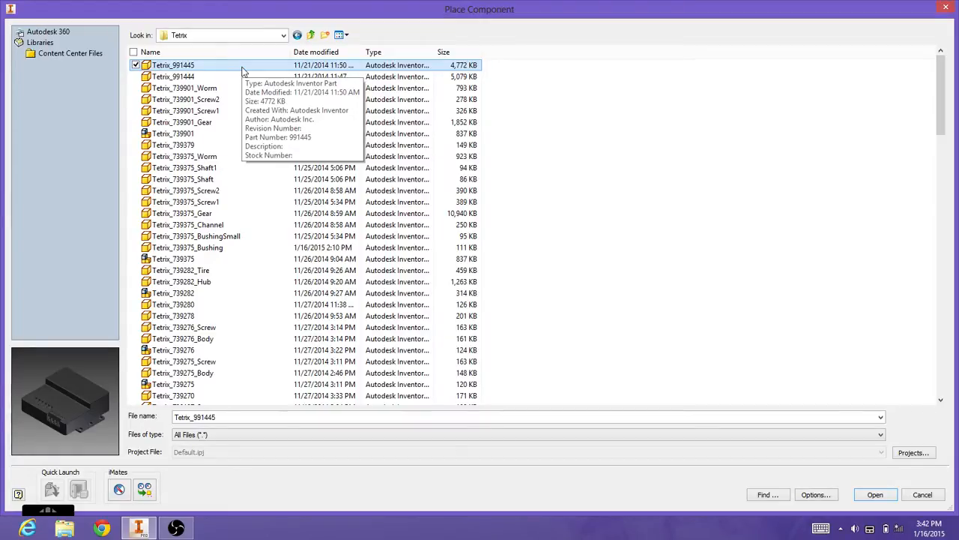
key("Down")
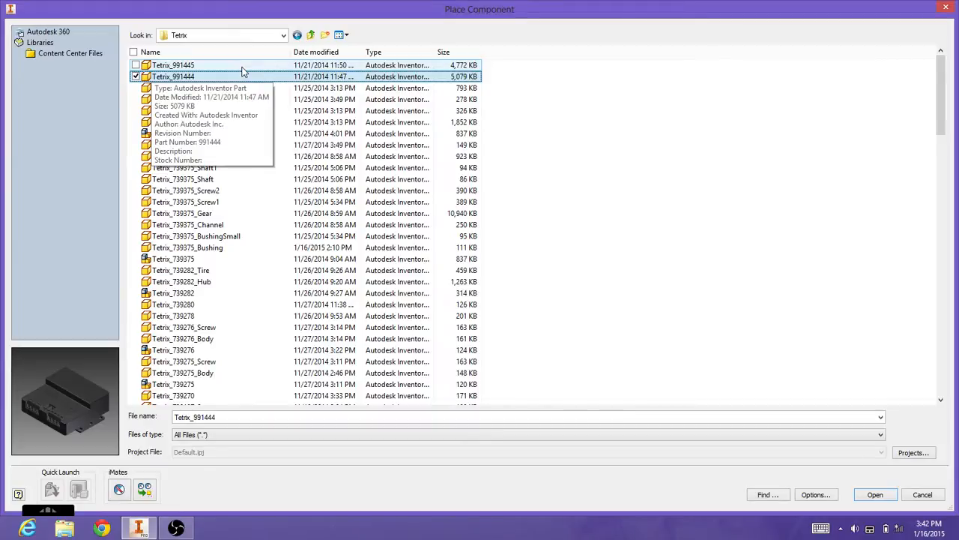
key("Down")
key("Down")
key("Down")
key("Down")
key("Down")
key("Down")
key("Down")
key("Down")
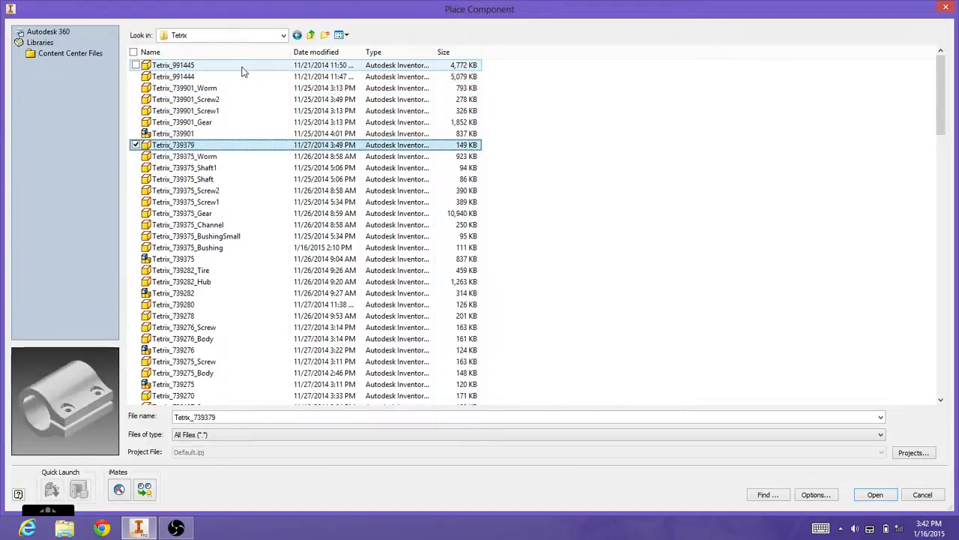
key("Down")
key("Down")
key("Down")
key("Down")
key("Down")
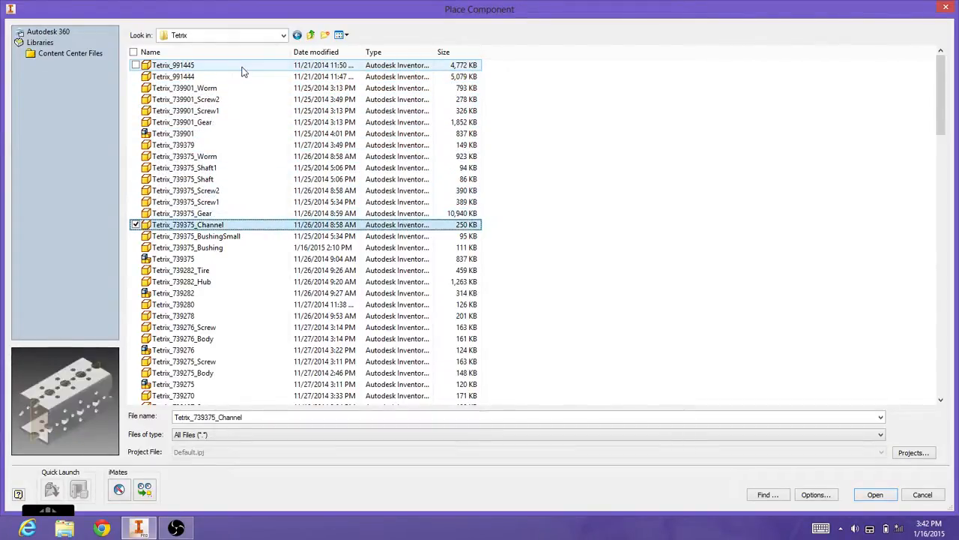
key("Down")
key("Down")
key("Down")
key("Down")
key("Down")
key("Down")
key("Down")
key("Down")
key("Down")
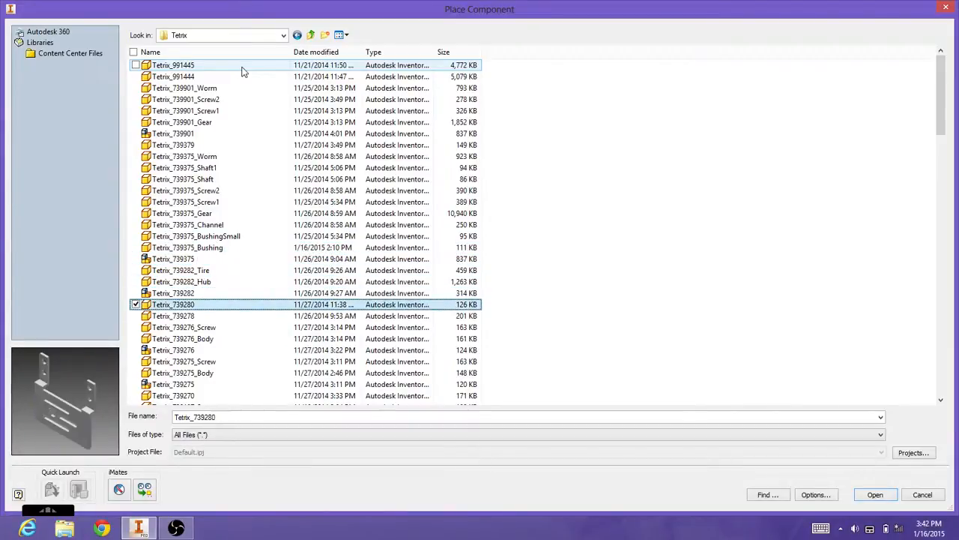
key("Down")
key("Down")
key("Down")
key("Down")
key("Down")
key("Down")
key("Down")
key("Down")
key("Down")
key("Down")
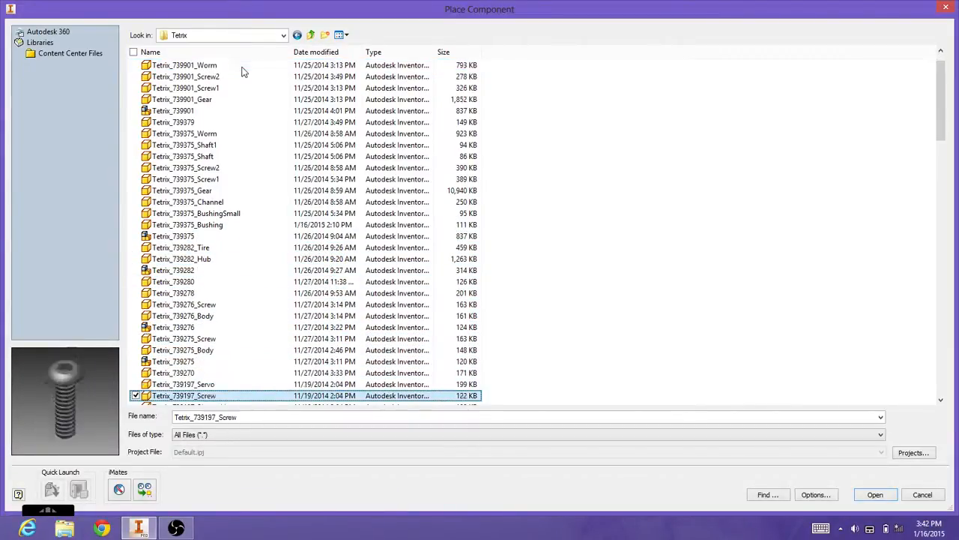
key("Down")
key("Down")
key("Down")
key("Down")
key("Down")
key("Down")
key("Down")
key("Down")
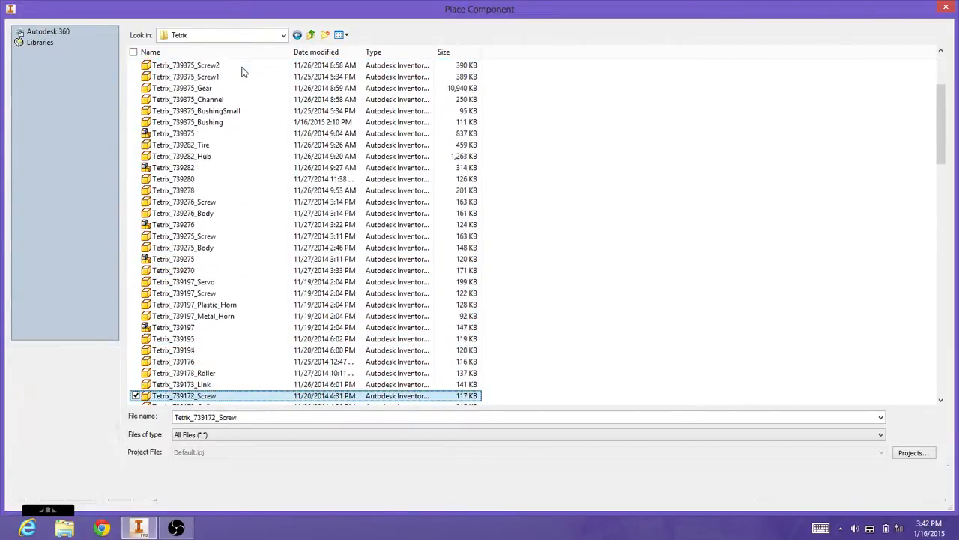
key("Down")
key("Down")
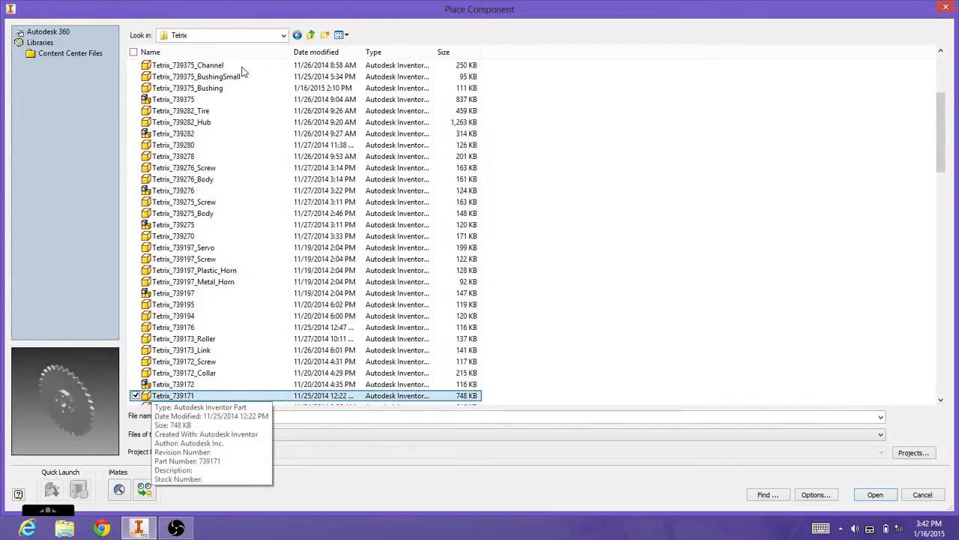
key("Down")
key("Down")
key("Down")
key("Down")
key("Down")
key("Down")
key("Down")
key("Down")
key("Down")
key("Down")
key("Down")
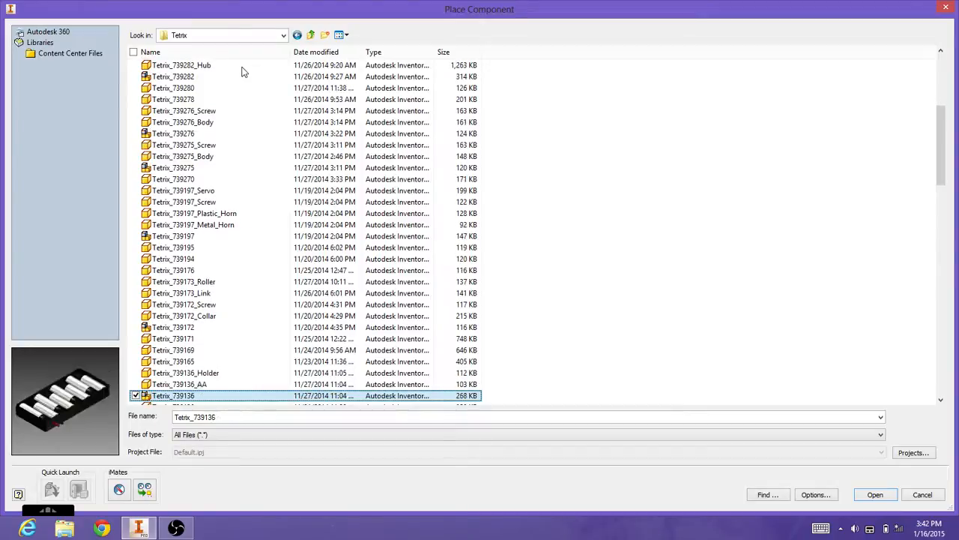
key("Down")
key("Down")
key("Down")
key("Down")
key("Down")
key("Down")
key("Down")
key("Down")
key("Down")
key("Down")
key("Down")
key("Down")
key("Down")
key("Down")
key("Down")
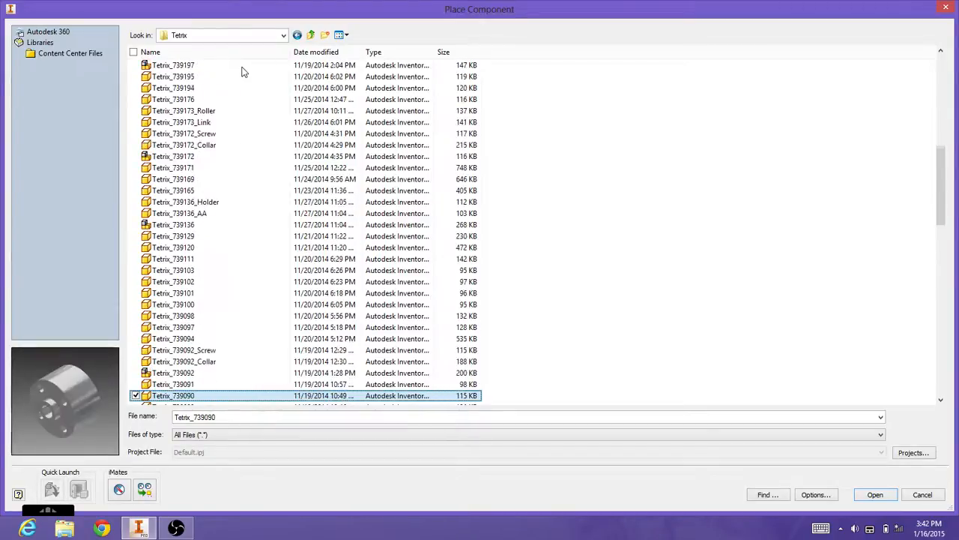
key("Down")
key("Down")
key("Down")
key("Down")
key("Down")
key("Down")
key("Down")
key("Down")
key("Down")
key("Down")
key("Down")
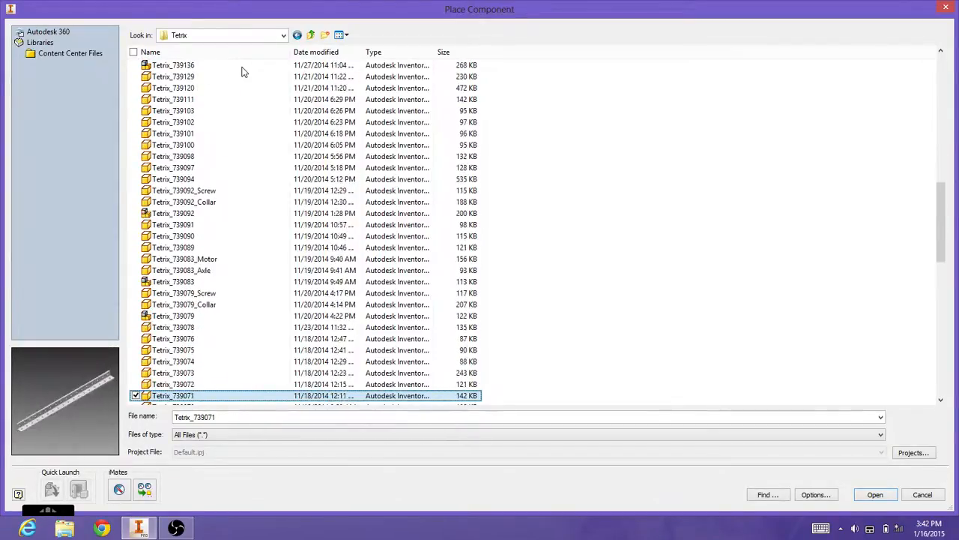
- Place two instances of the Tetrix_739069 channel in the assembly and move the first one farther away from the second
key("Up")
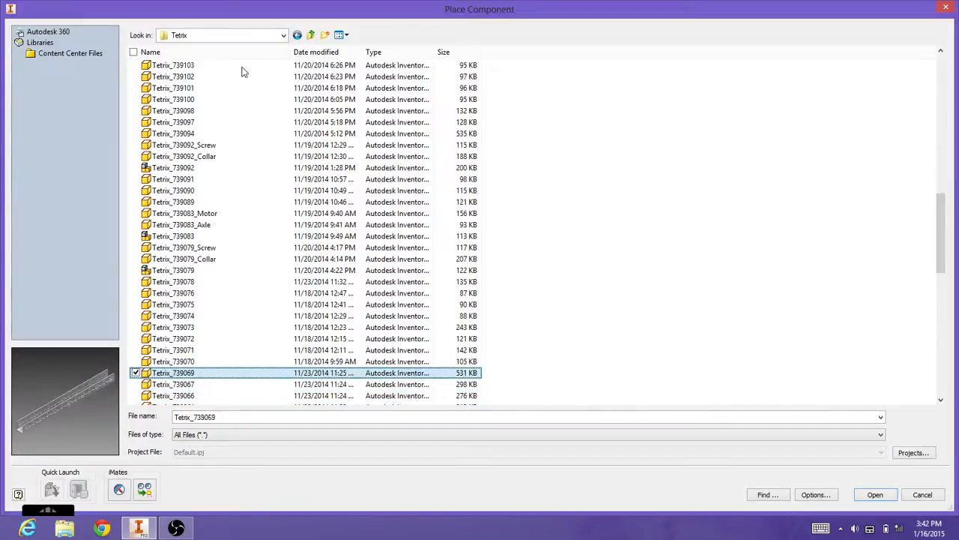
key("Return")
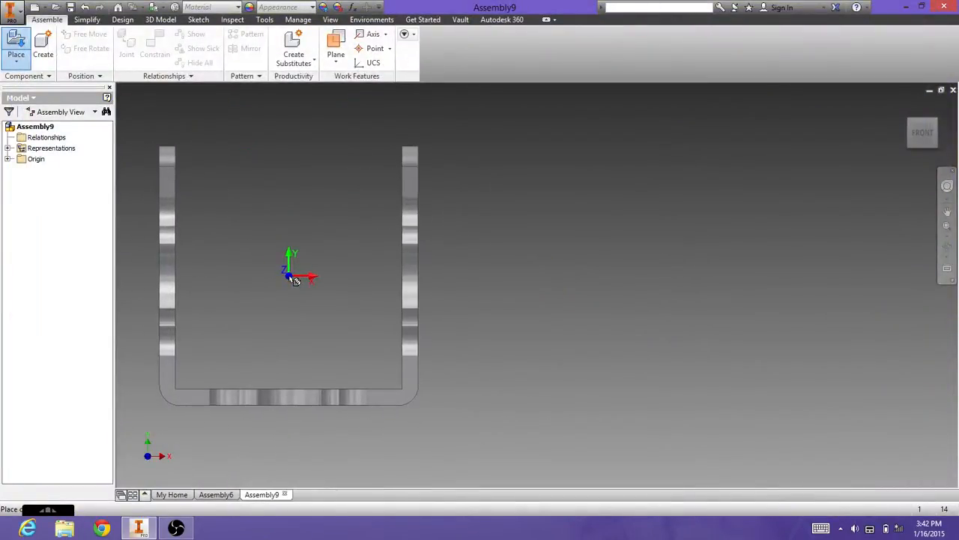
left_click(296, 279)
left_click(404, 227)
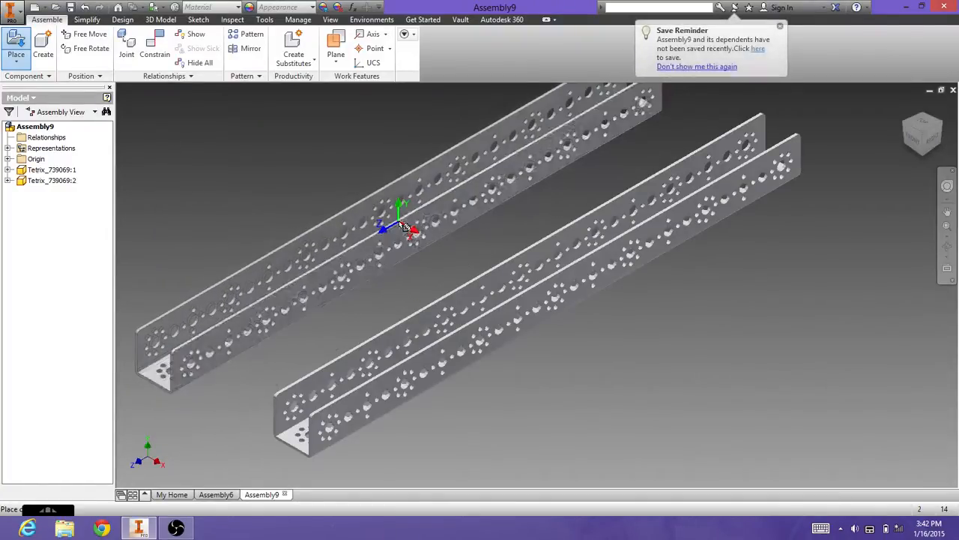
right_click(663, 346)
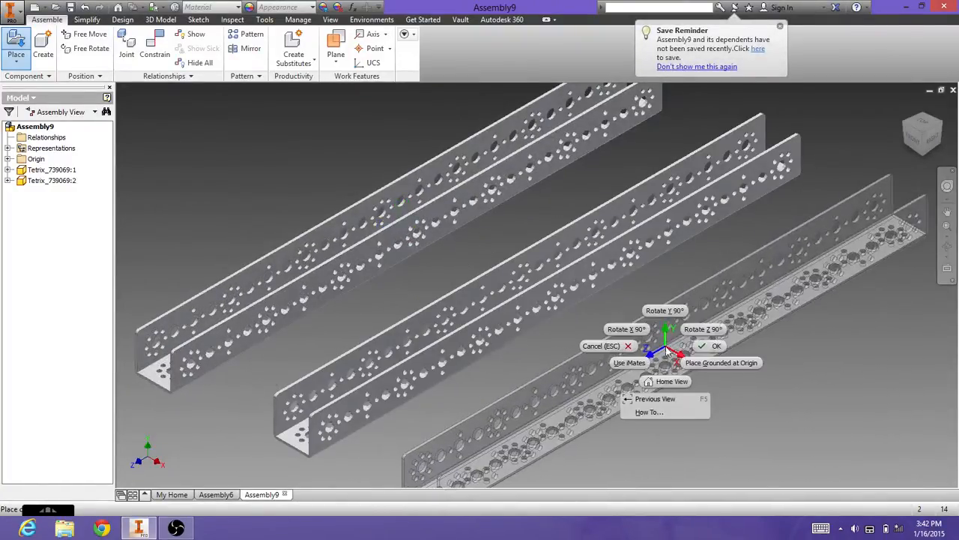
left_click(712, 346)
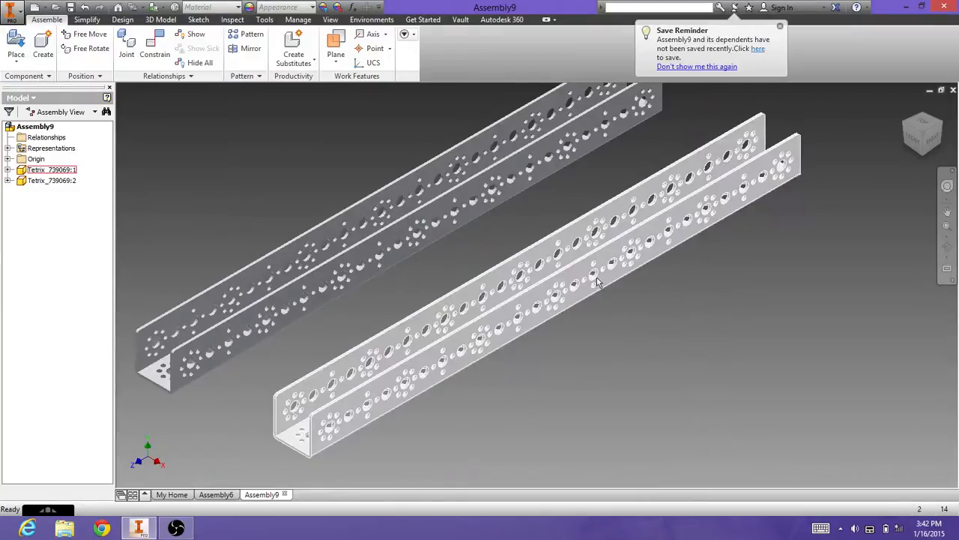
left_click_drag(598, 281, 655, 275)
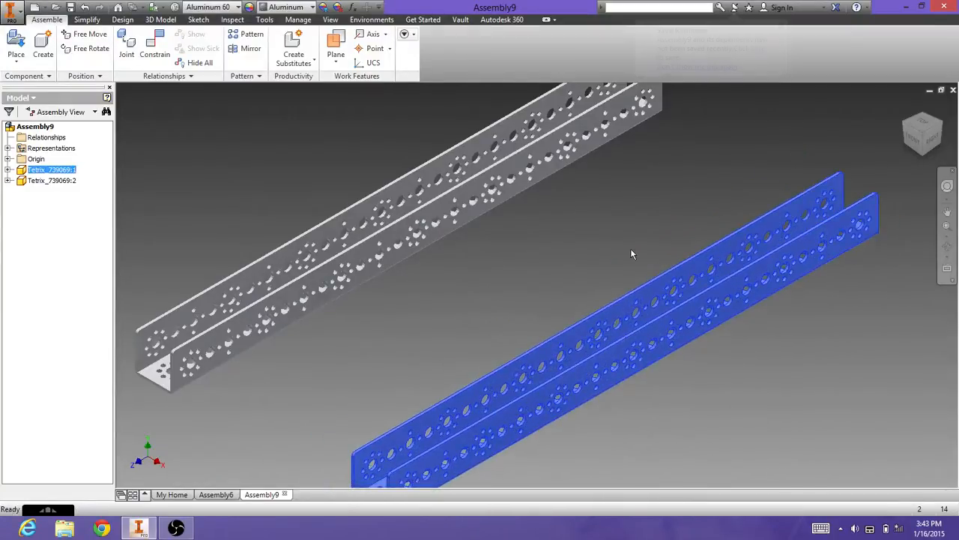
left_click_drag(656, 315, 704, 365)
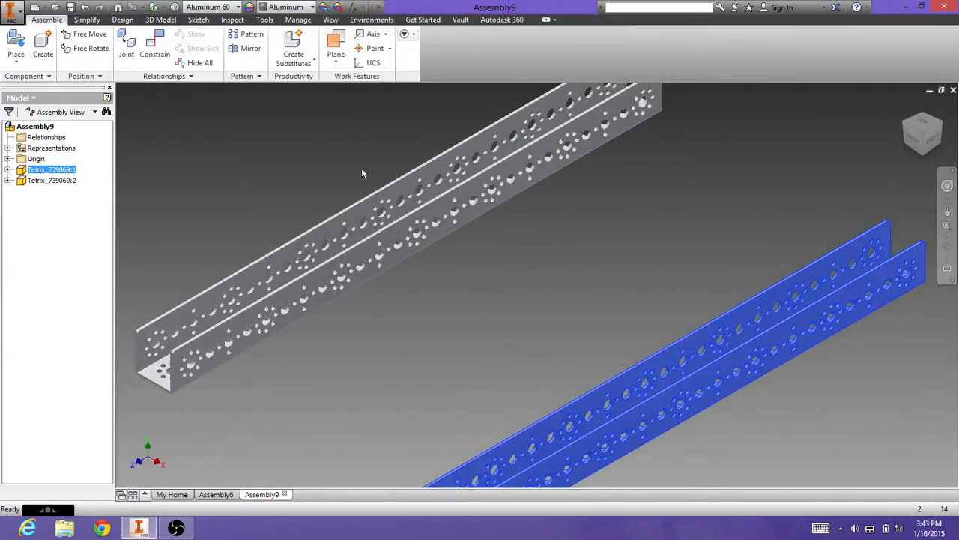
- Place two instances of the "14 inch" channel from the Tetrix folder between the two longer channels and end the placement
left_click(15, 45)
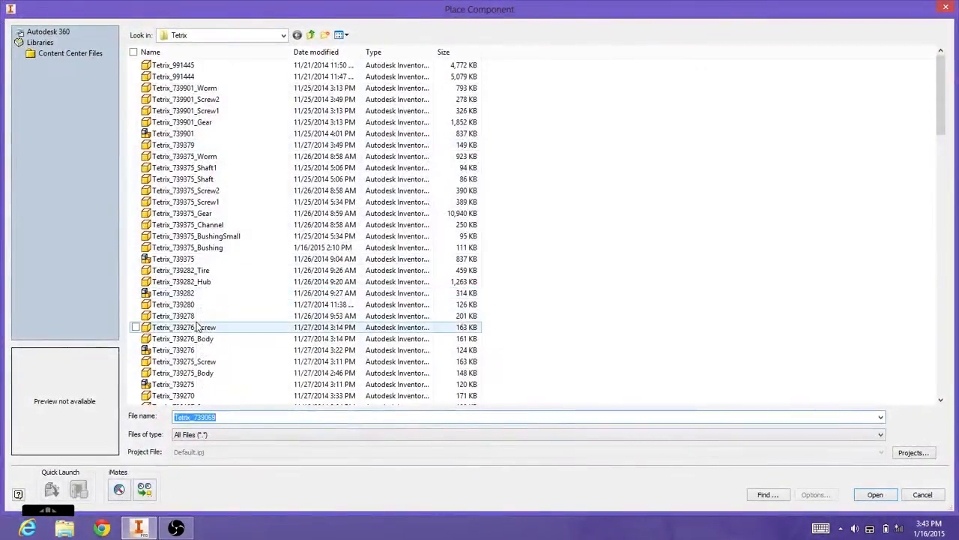
left_click(205, 335)
key("Down")
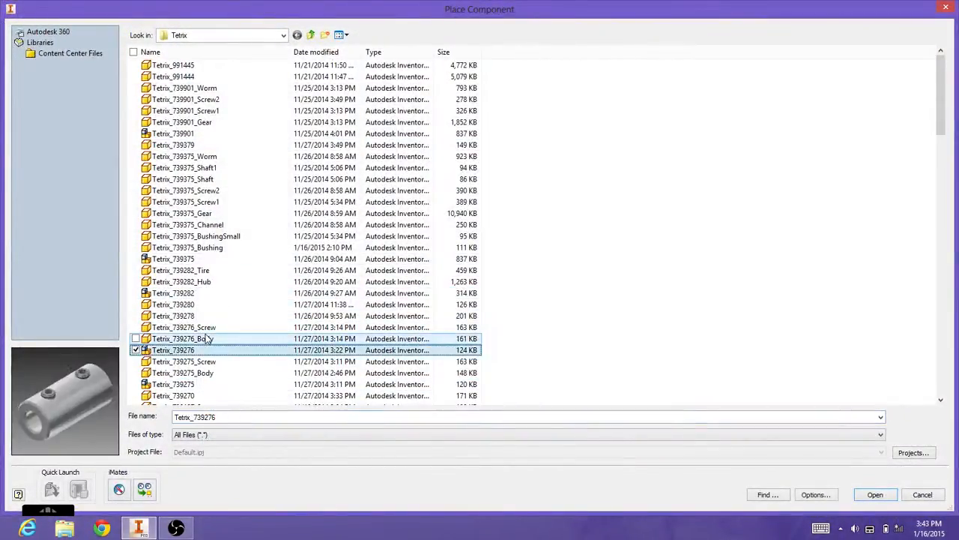
key("Down")
key("Down")
key("Down")
key("Down")
key("Down")
key("Down")
key("Down")
key("Down")
key("Down")
key("Down")
key("Down")
key("Down")
key("Down")
key("Down")
key("Down")
key("Down")
key("Down")
key("Down")
key("Down")
key("Down")
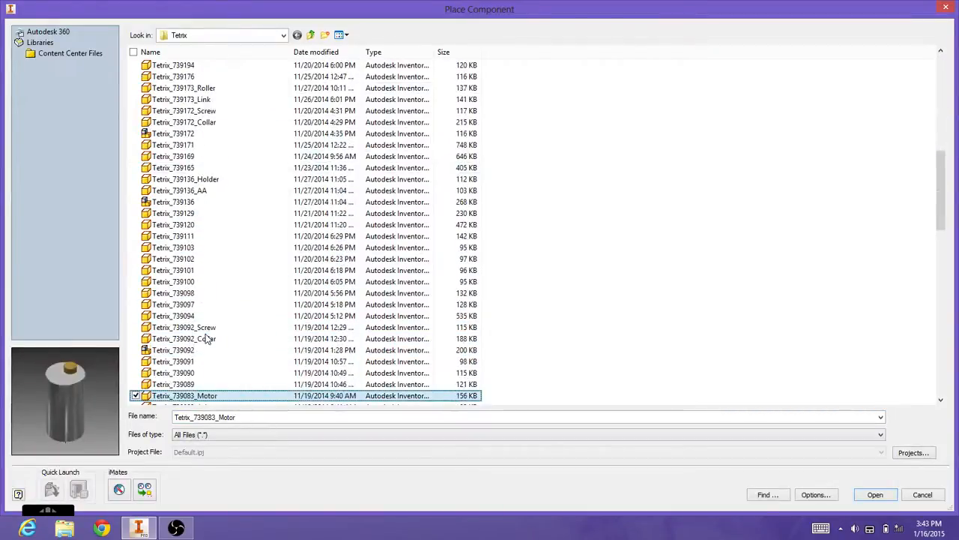
key("Down")
key("Down")
key("Down")
key("Down")
key("Down")
key("Down")
key("Down")
key("Down")
key("Down")
key("Down")
key("Down")
key("Down")
key("Down")
key("Down")
key("Down")
key("Down")
key("Down")
key("Down")
key("Down")
key("Down")
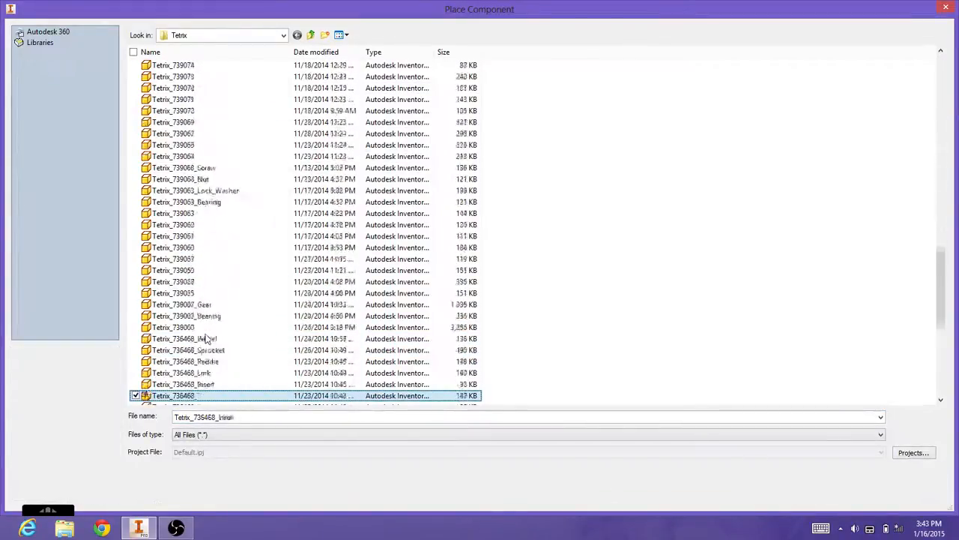
key("Down")
key("Down")
key("Down")
key("Down")
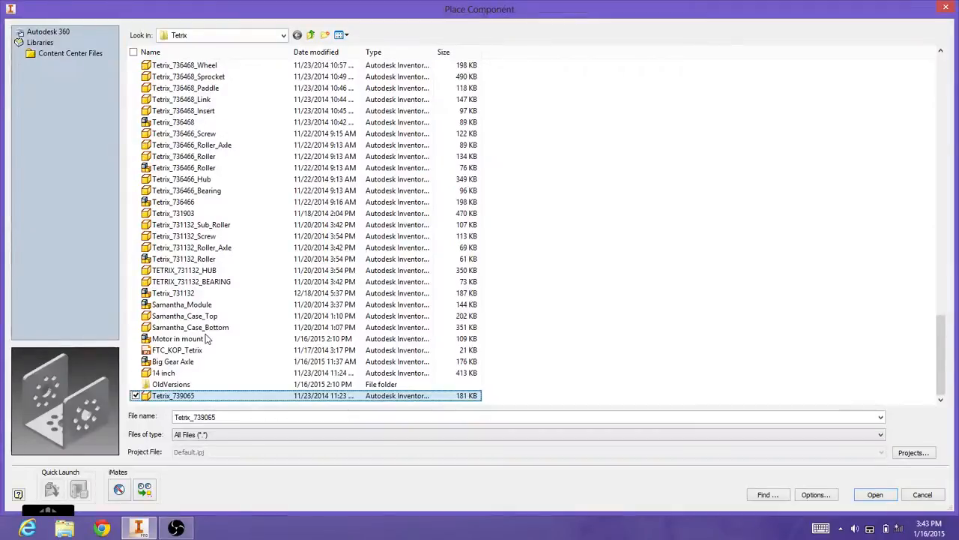
key("Up")
key("Up")
key("Return")
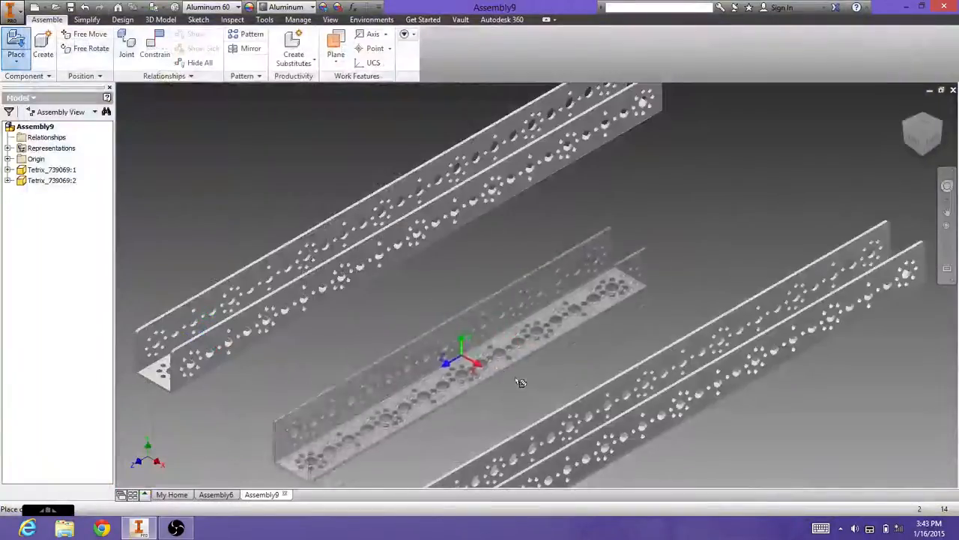
left_click(596, 214)
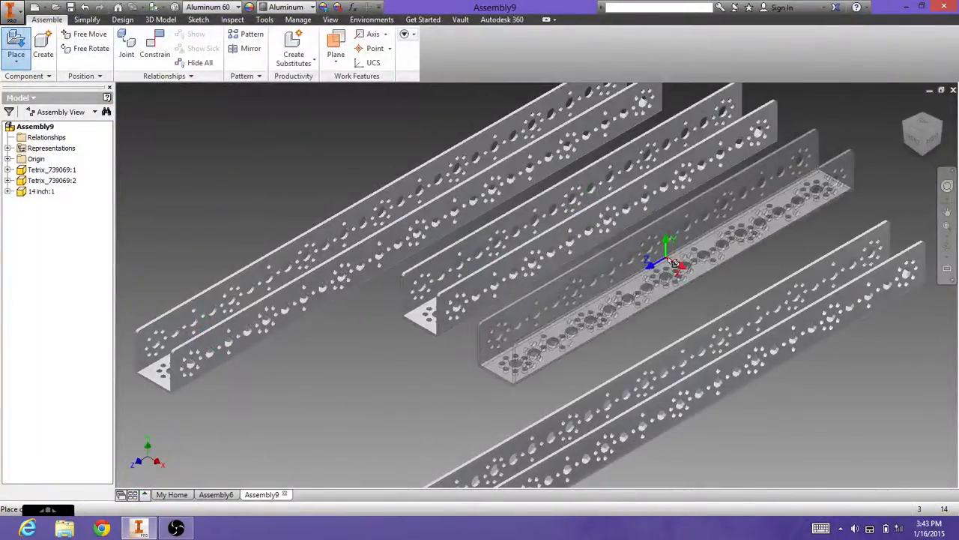
left_click(671, 267)
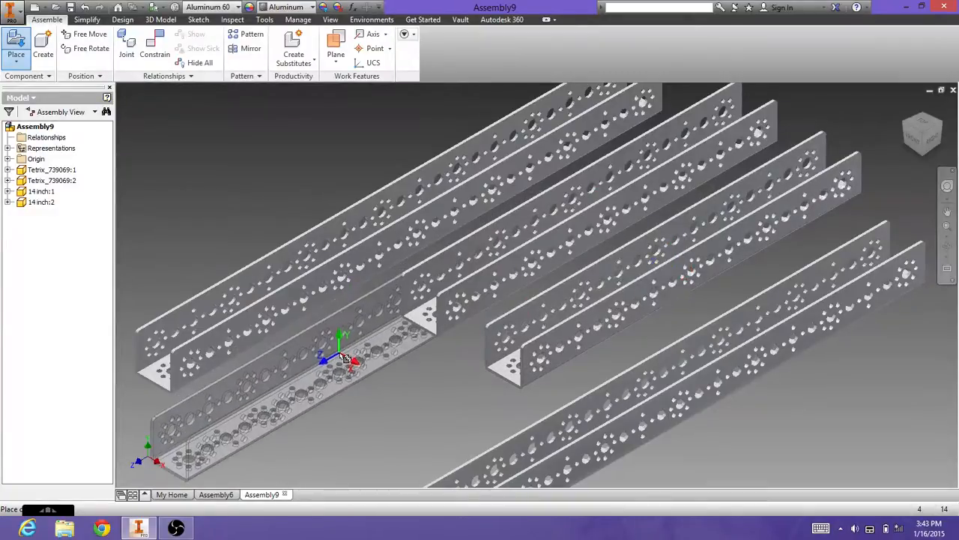
right_click(338, 352)
left_click(388, 350)
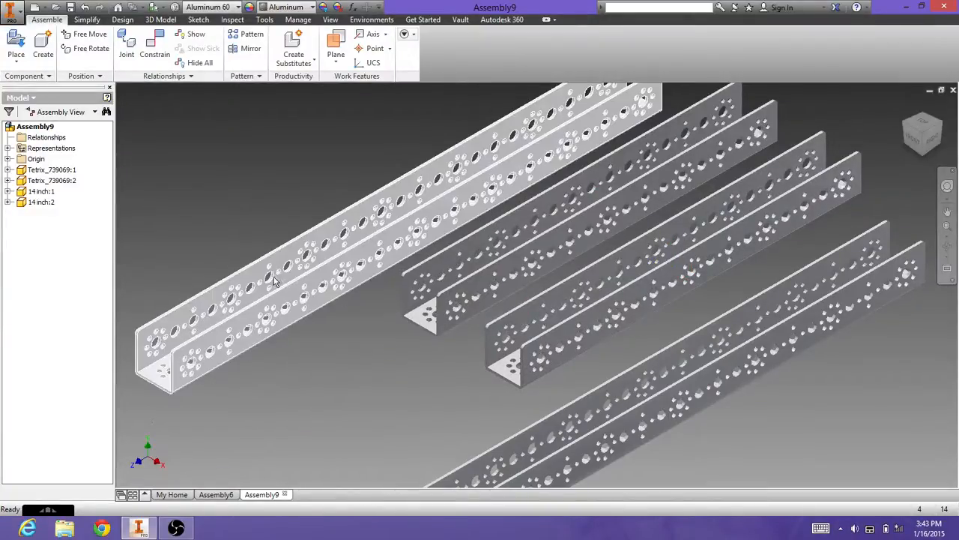
- Start placing another component and look through the Tetrix part previews from Tetrix_739280 down to the Tetrix_739062 bracket
left_click(16, 45)
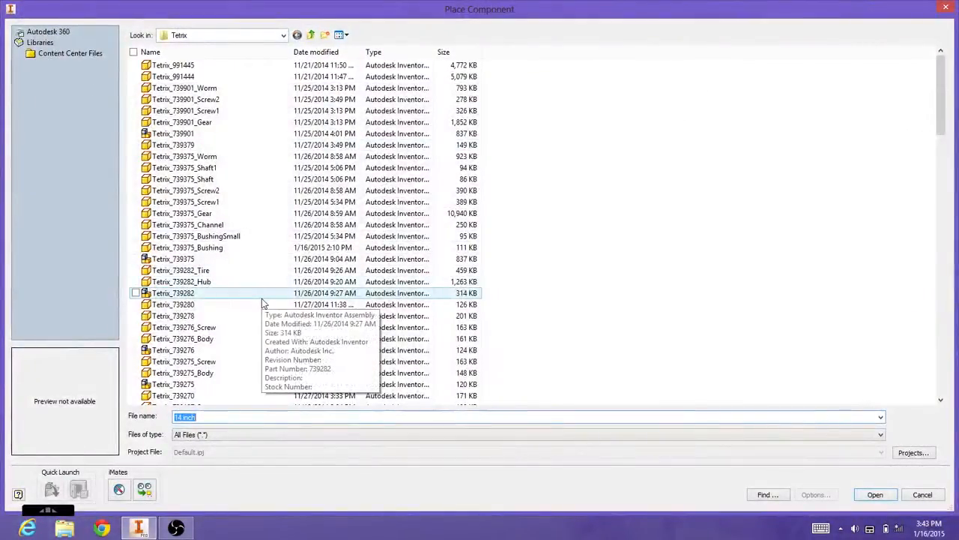
left_click(225, 306)
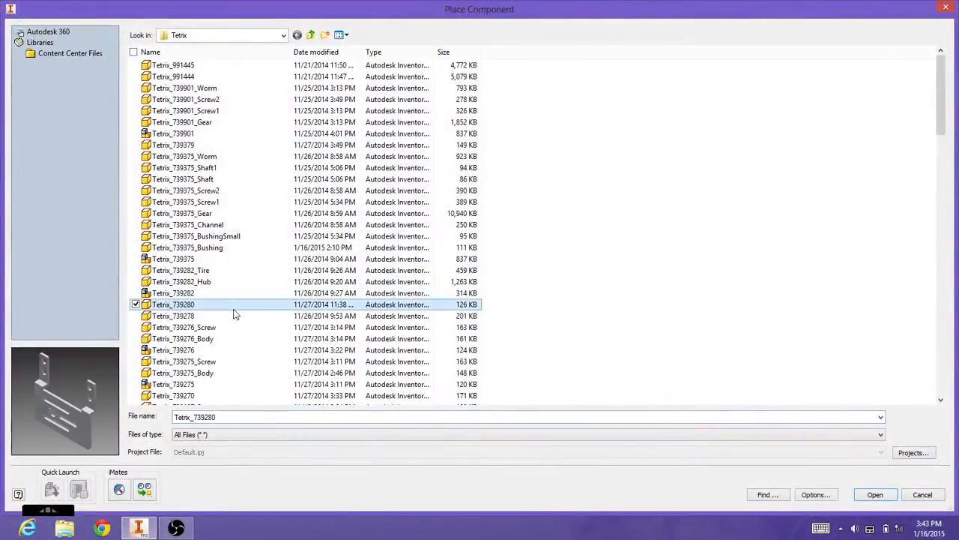
key("Down")
key("Down")
key("Down")
key("Down")
key("Down")
key("Down")
key("Down")
key("Down")
key("Down")
key("Down")
key("Down")
key("Down")
key("Down")
key("Down")
key("Down")
key("Down")
key("Down")
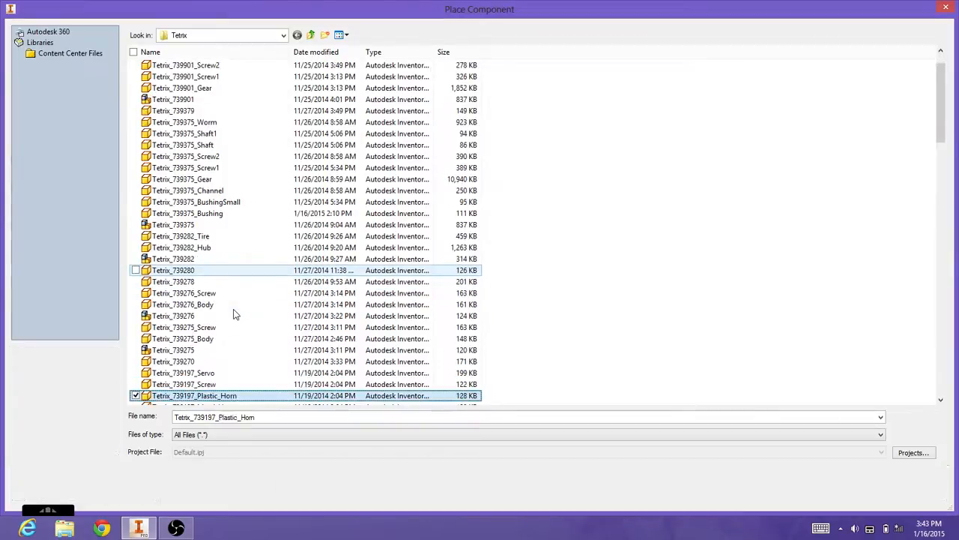
key("Down")
key("Down")
key("Down")
key("Down")
key("Down")
key("Down")
key("Down")
key("Down")
key("Down")
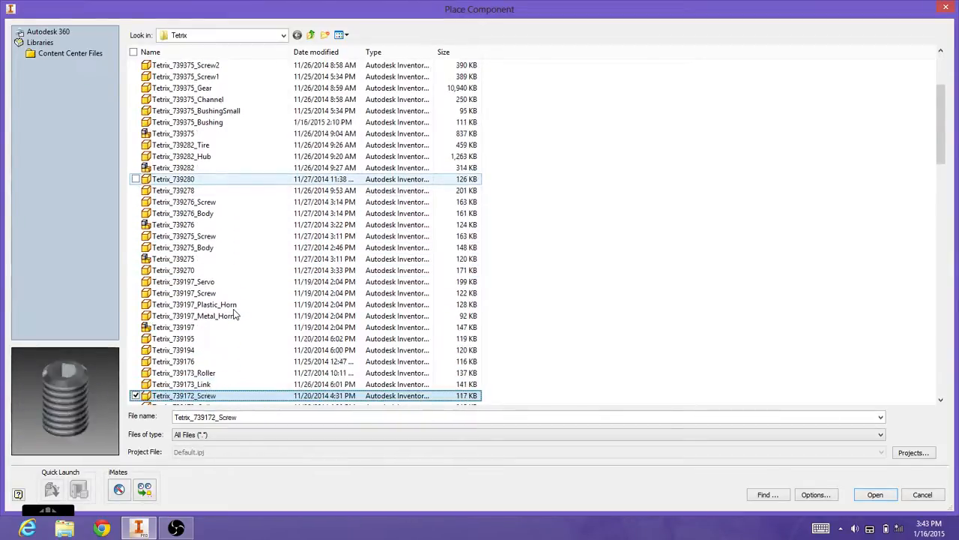
key("Down")
key("Down")
key("Down")
key("Down")
key("Down")
key("Down")
key("Down")
key("Down")
key("Down")
key("Down")
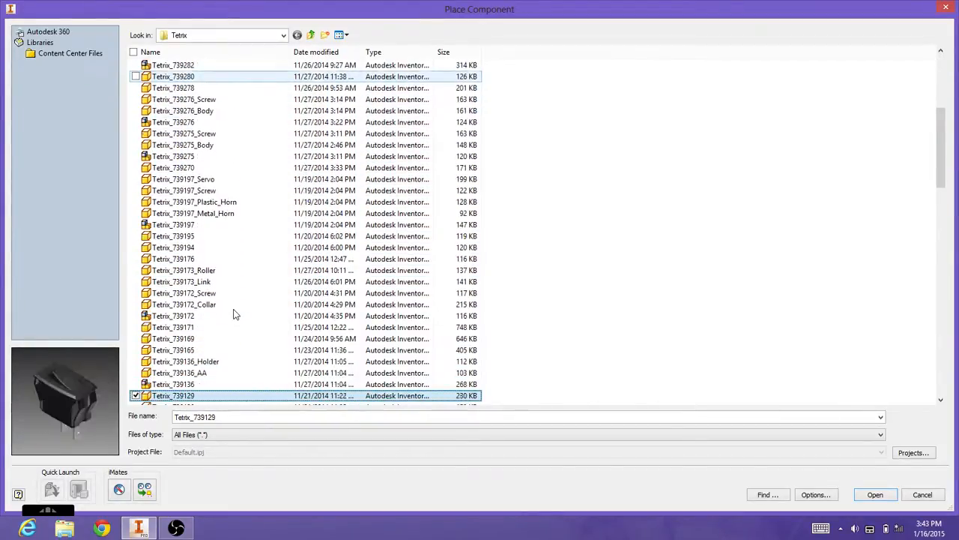
key("Down")
key("Down")
key("Down")
key("Down")
key("Down")
key("Down")
key("Down")
key("Down")
key("Down")
key("Down")
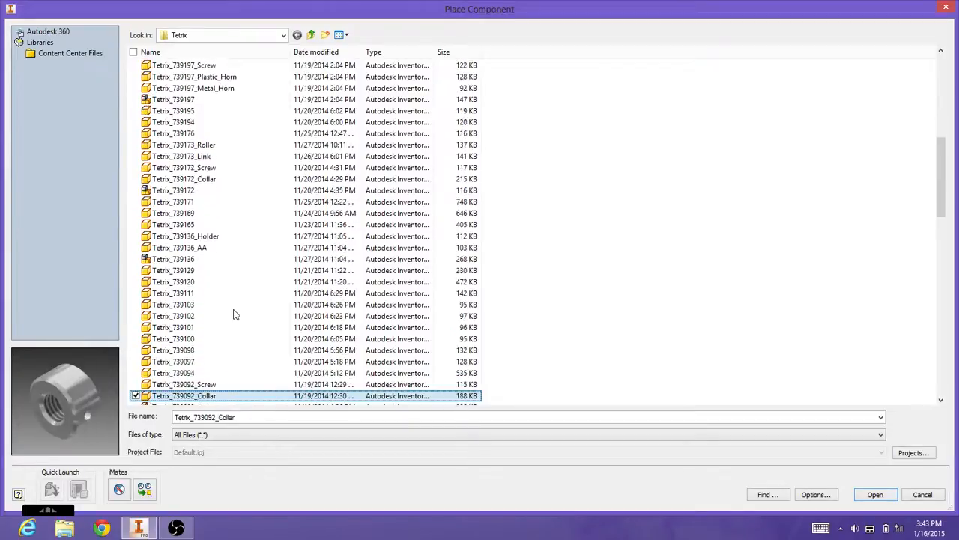
key("Down")
key("Down")
key("Down")
key("Down")
key("Down")
key("Down")
key("Down")
key("Down")
key("Down")
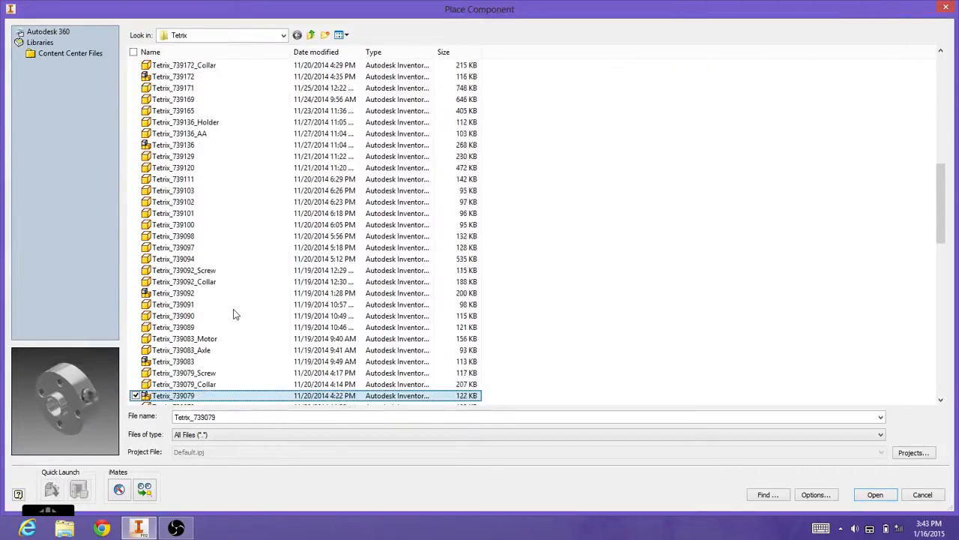
key("Down")
key("Down")
key("Down")
key("Down")
key("Down")
key("Down")
key("Down")
key("Down")
key("Down")
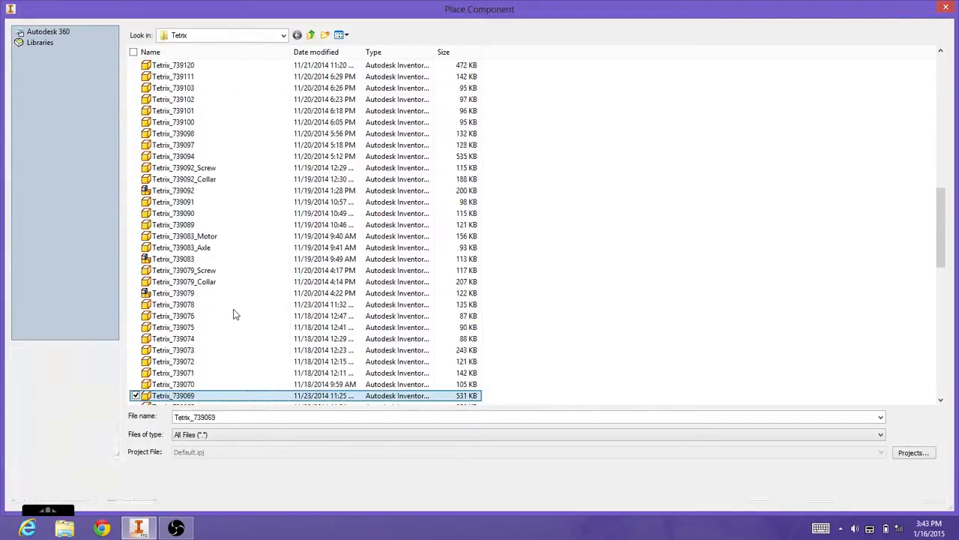
key("Down")
key("Down")
key("Down")
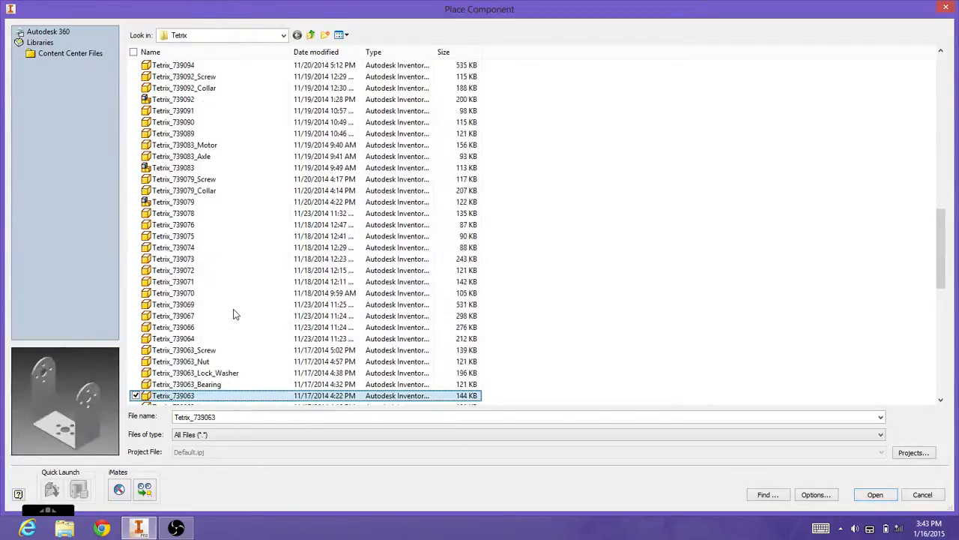
- Place four instances of the Tetrix_739062 bracket in the open space in front of the channels
key("Return")
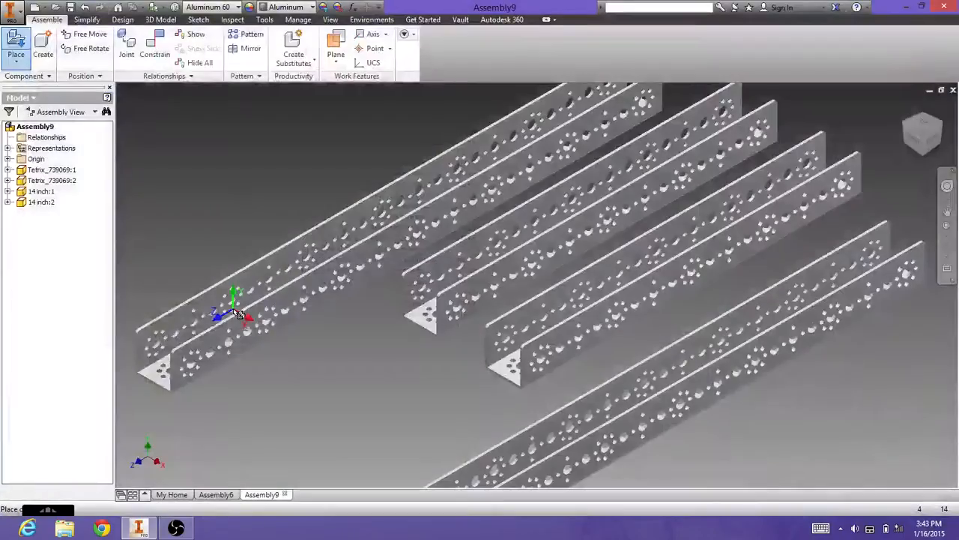
left_click(350, 358)
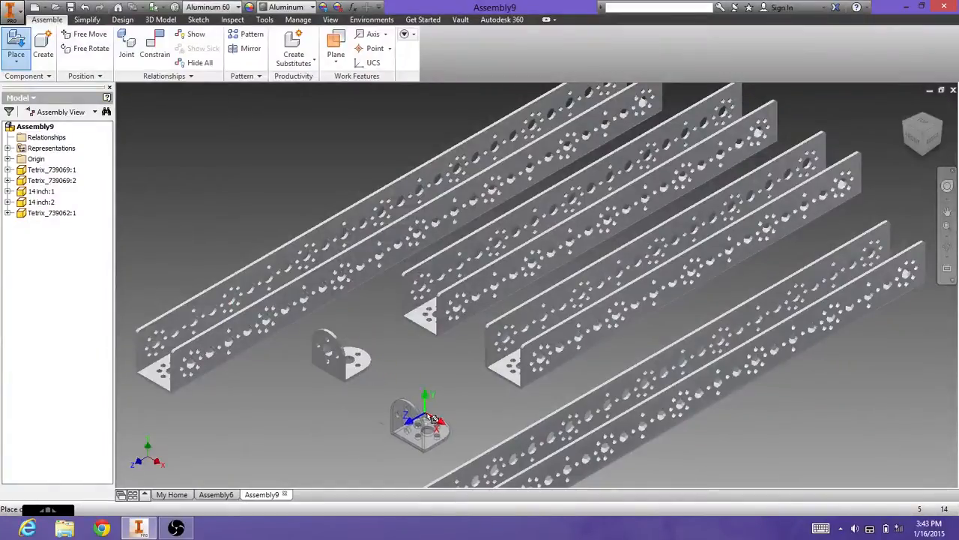
left_click(421, 410)
key("super+c")
key("super")
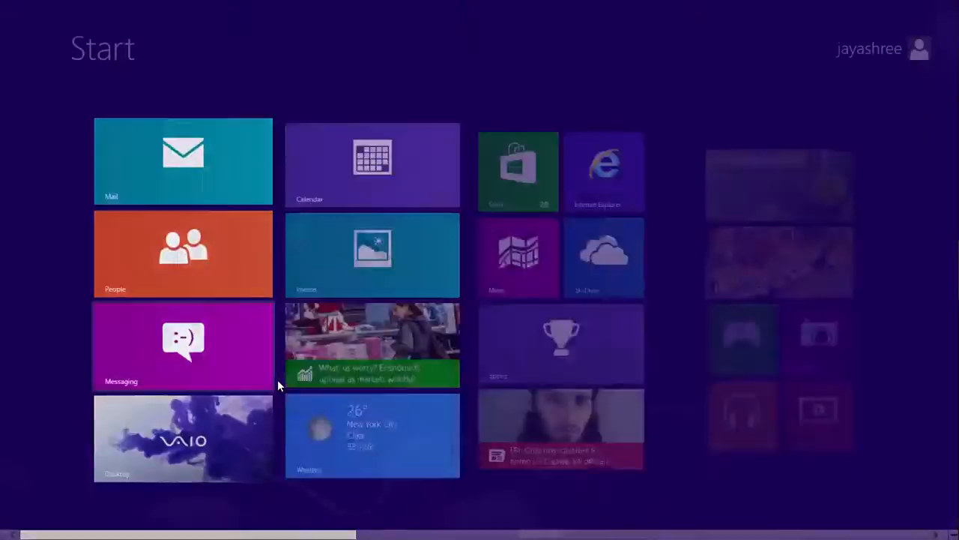
key("super")
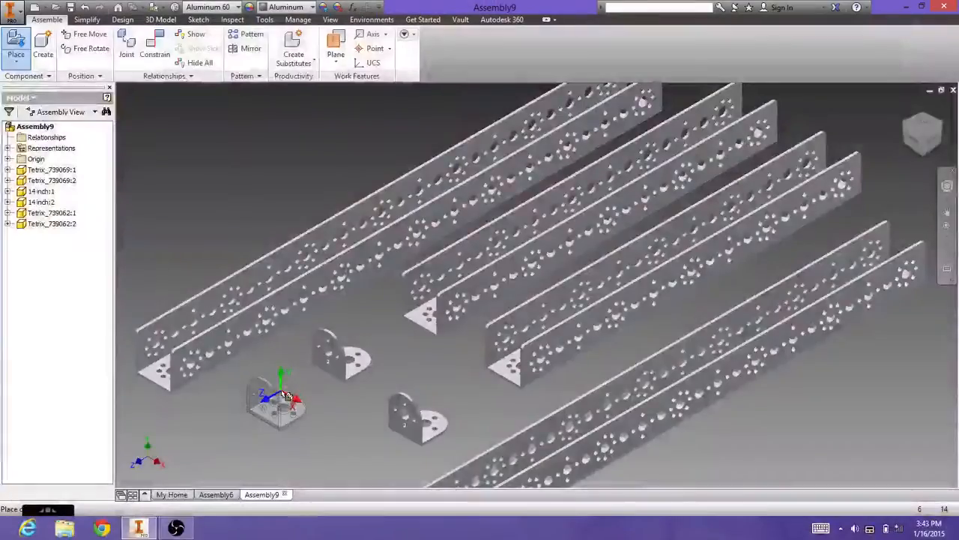
left_click(280, 409)
left_click(351, 441)
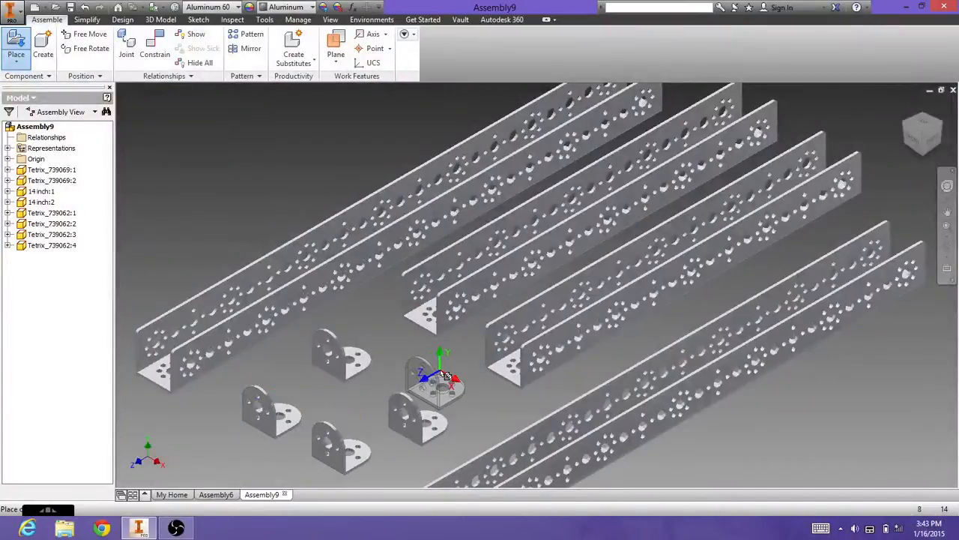
- End the bracket placement and delete the extra fifth Tetrix_739062 bracket
left_click(450, 377)
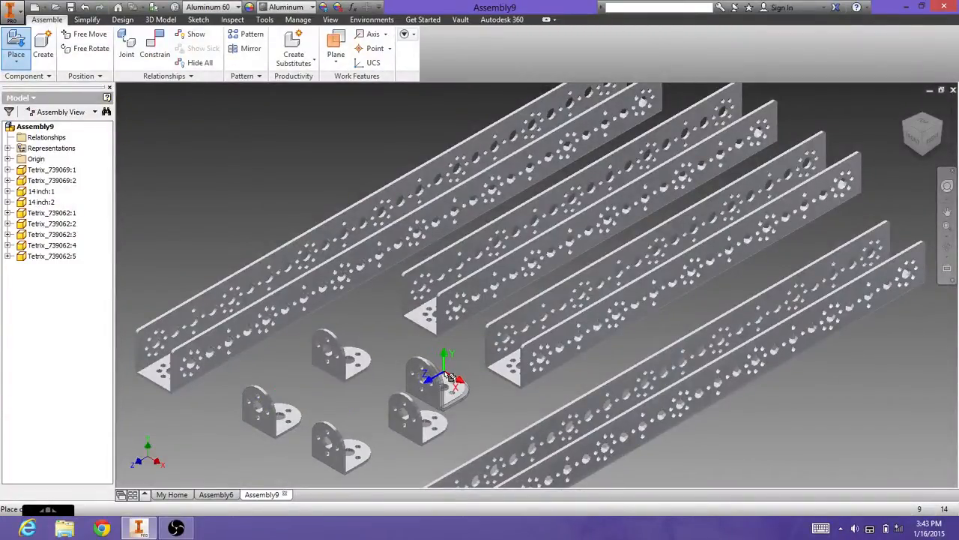
right_click(445, 373)
left_click(476, 373)
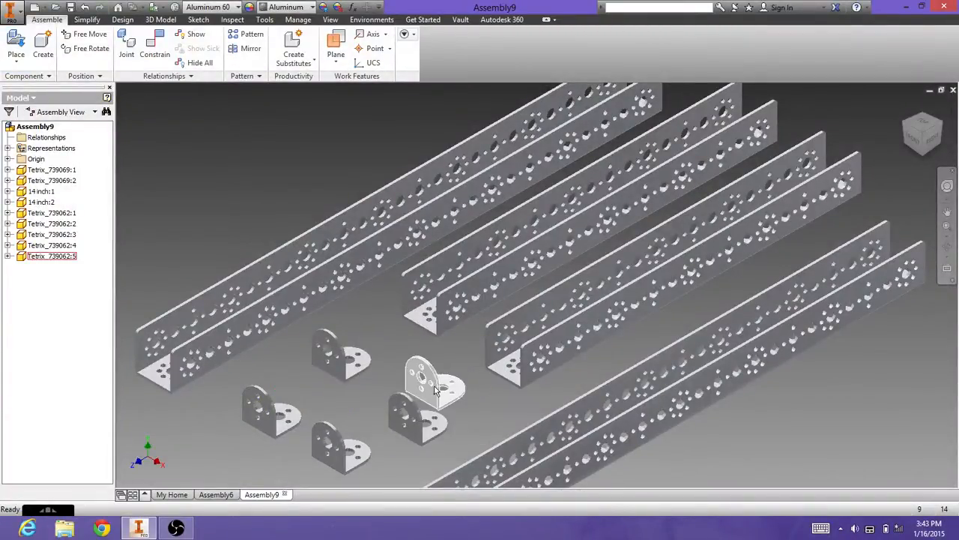
left_click(435, 388)
key("Delete")
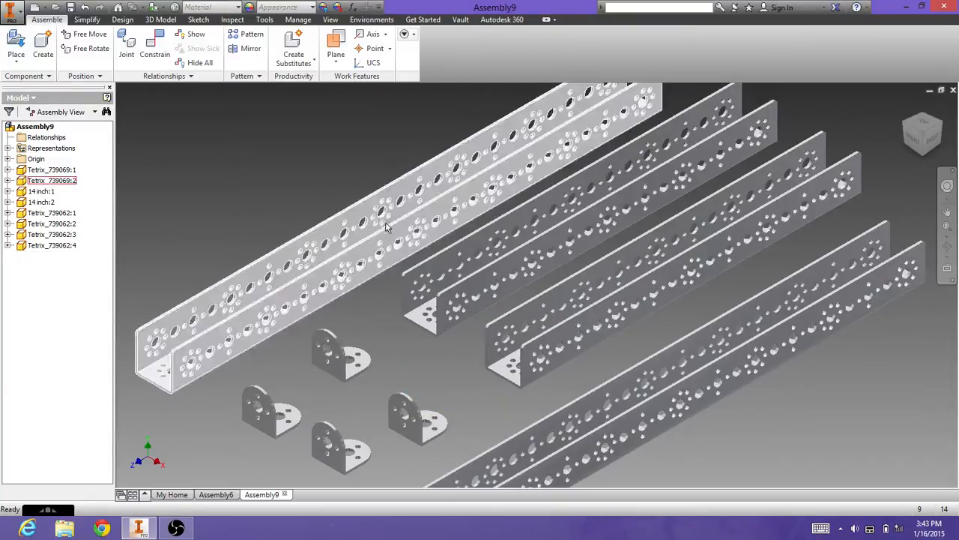
- Shift the Tetrix_739069:2 channel slightly and move the first bracket close to the open end of the adjacent 14 inch channel
left_click(378, 231)
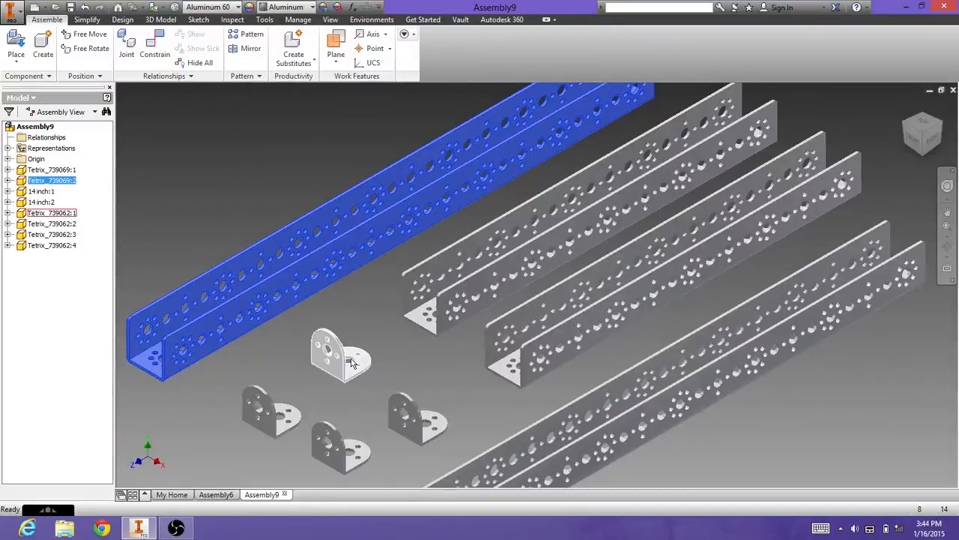
left_click_drag(350, 362, 408, 354)
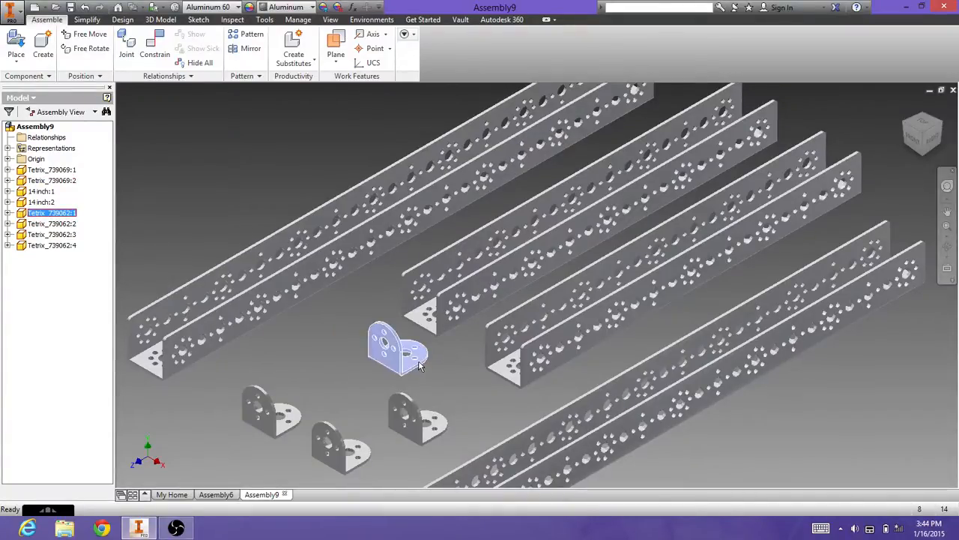
left_click(446, 383)
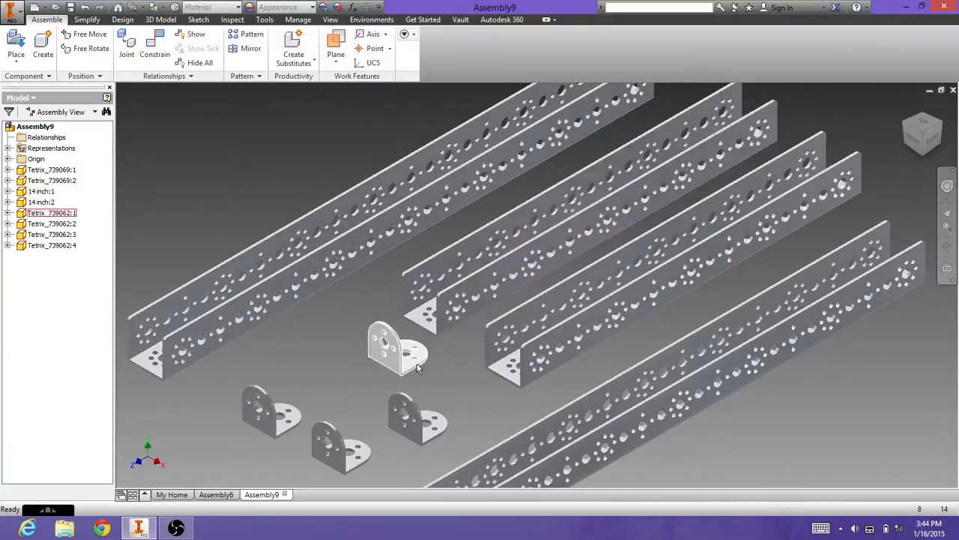
left_click(416, 366)
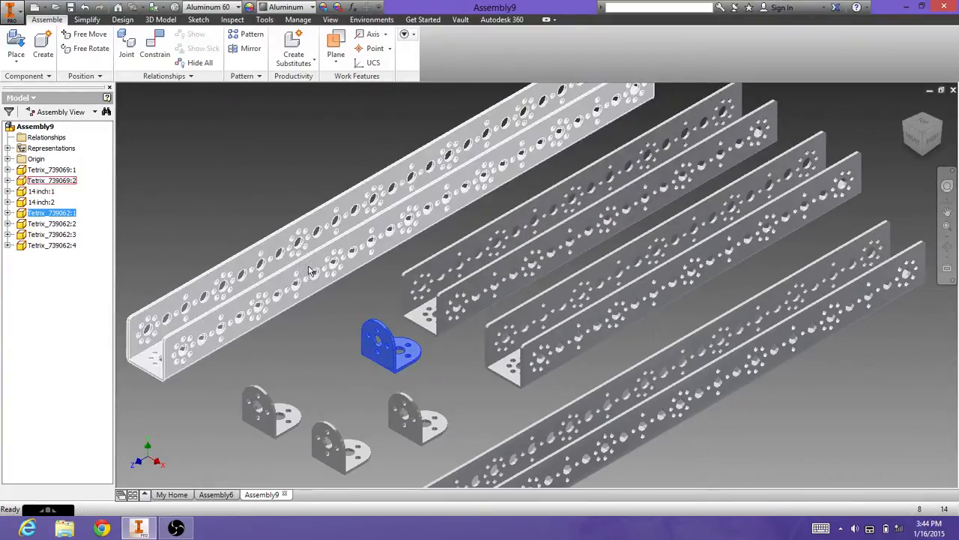
- Start an assembly constraint and set it to the Insert type with the Opposed solution
left_click(154, 54)
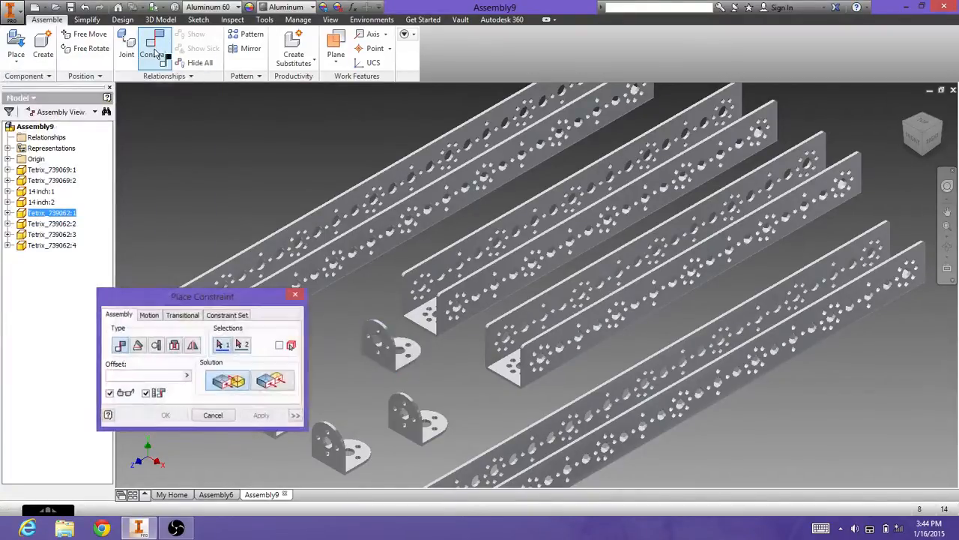
left_click_drag(191, 300, 178, 170)
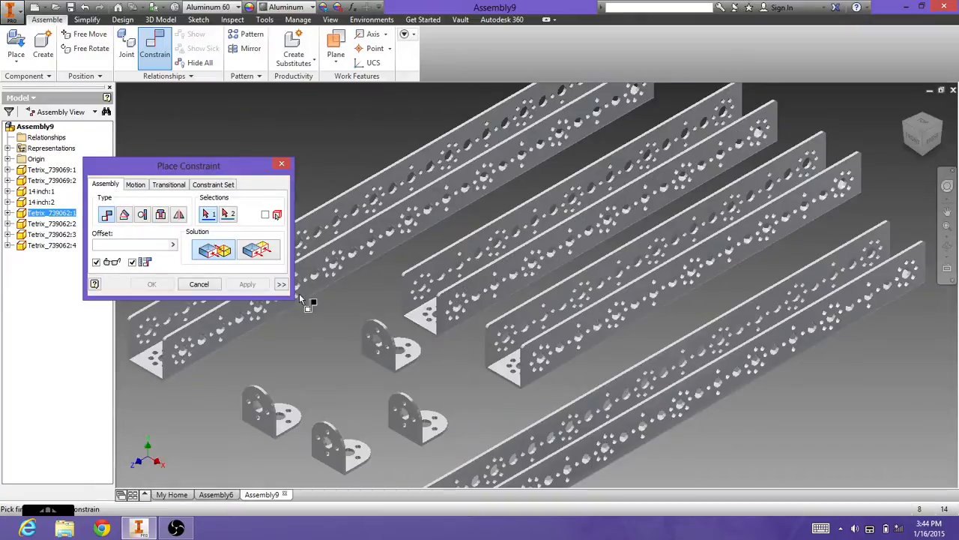
left_click(161, 215)
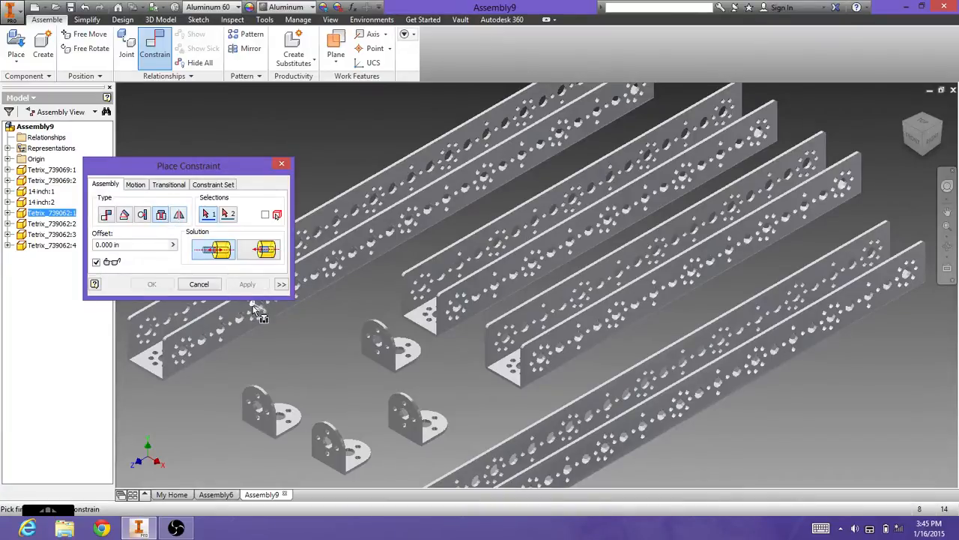
left_click(253, 252)
left_click(212, 252)
scroll(409, 359, "up", 2)
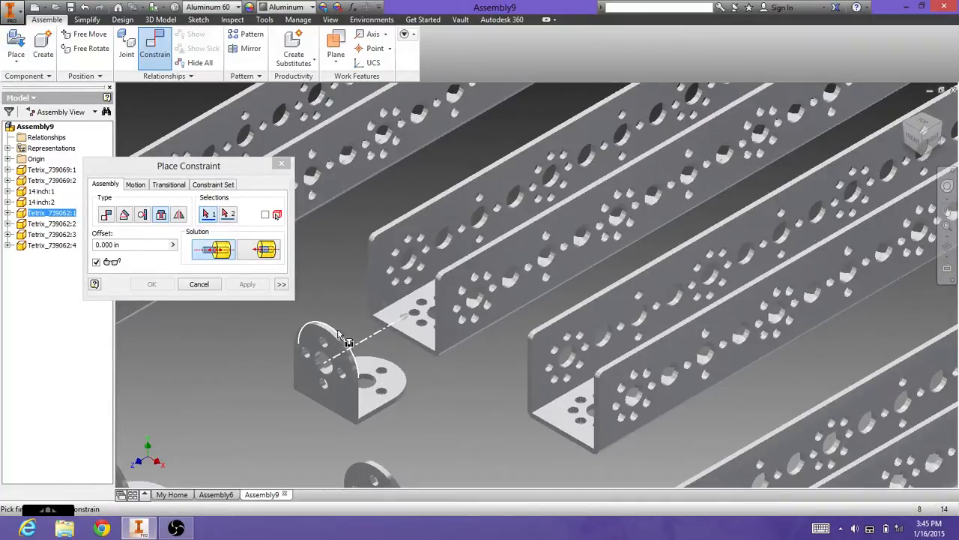
left_click(270, 256)
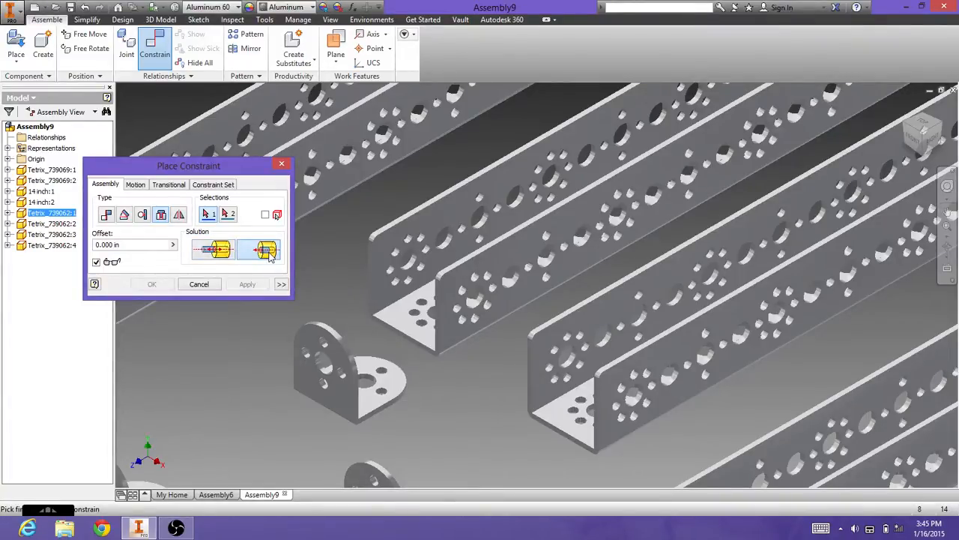
left_click(218, 252)
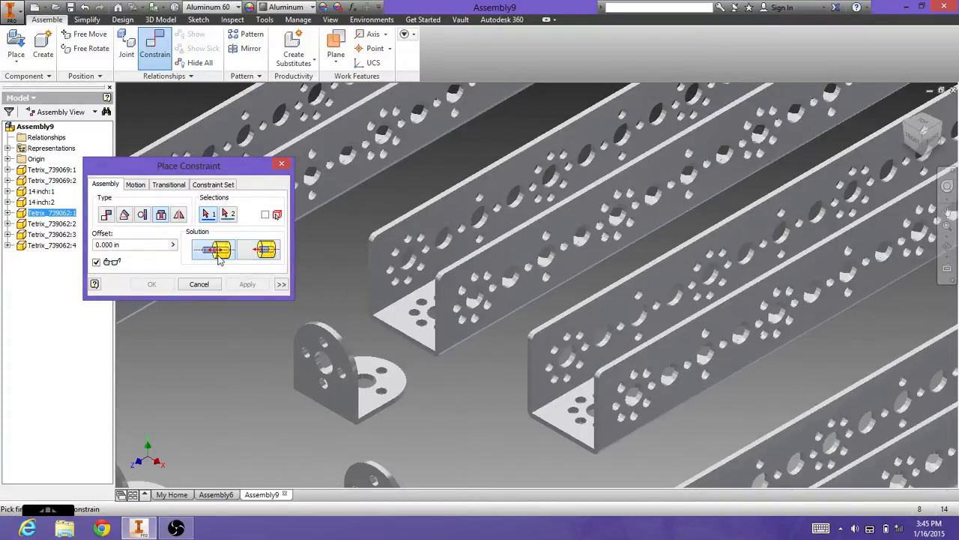
left_click(381, 395)
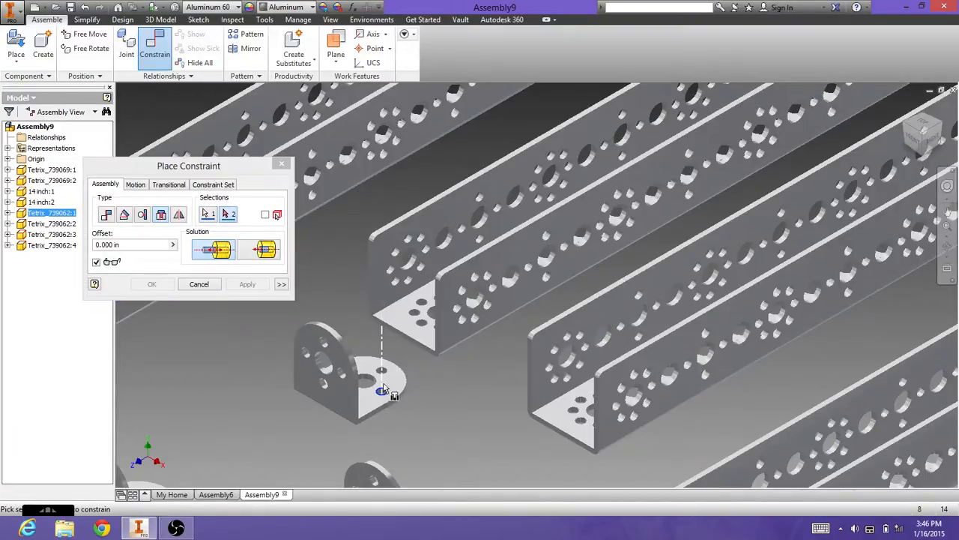
left_click(423, 307)
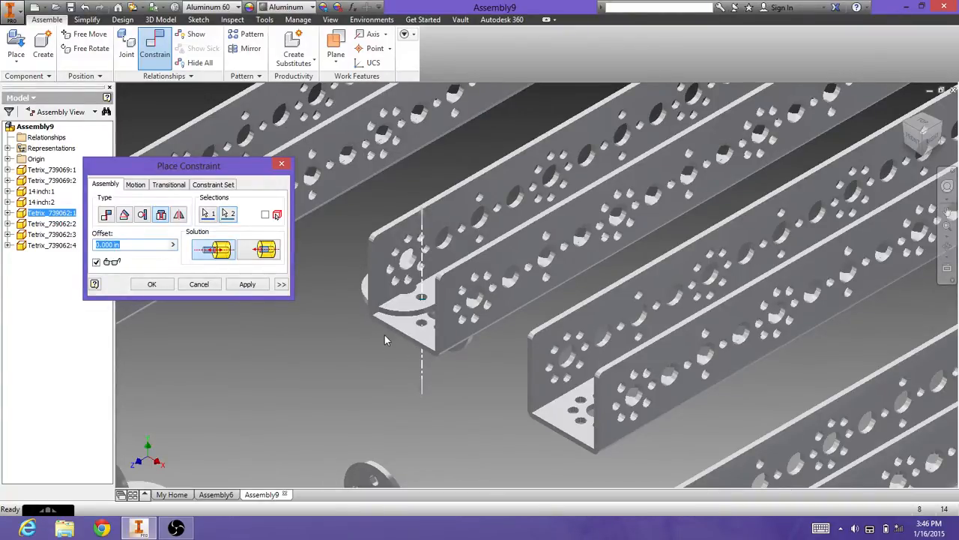
left_click(209, 284)
- Insert-constrain a base hole of the first Tetrix_739062 bracket to a floor hole at the 14 inch:1 channel's open end, using the Opposed solution
left_click(165, 59)
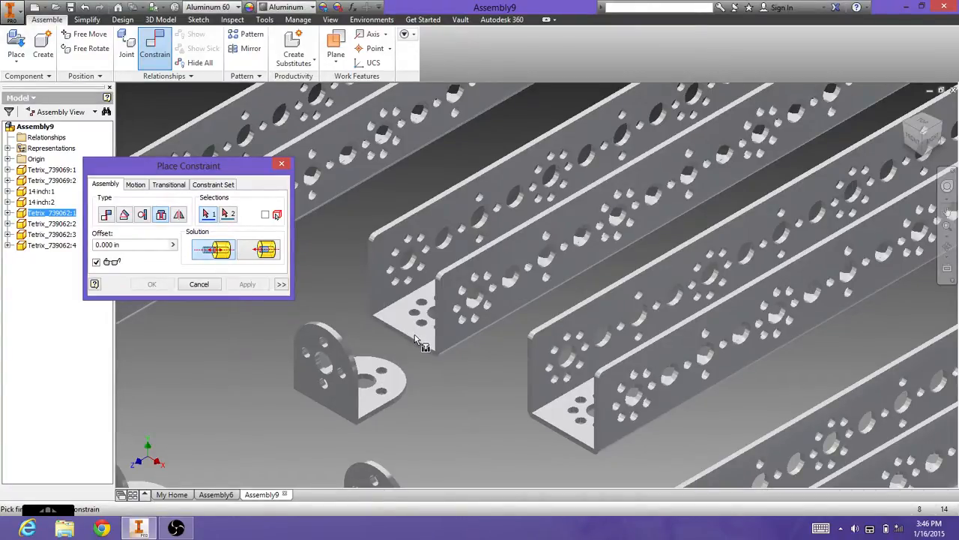
left_click(386, 403)
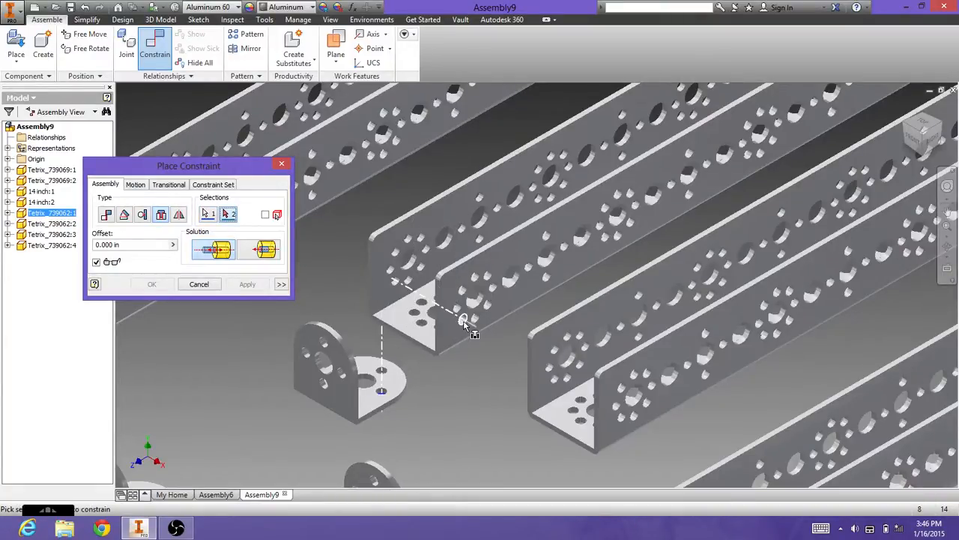
middle_click_drag(463, 322, 484, 442, "shift")
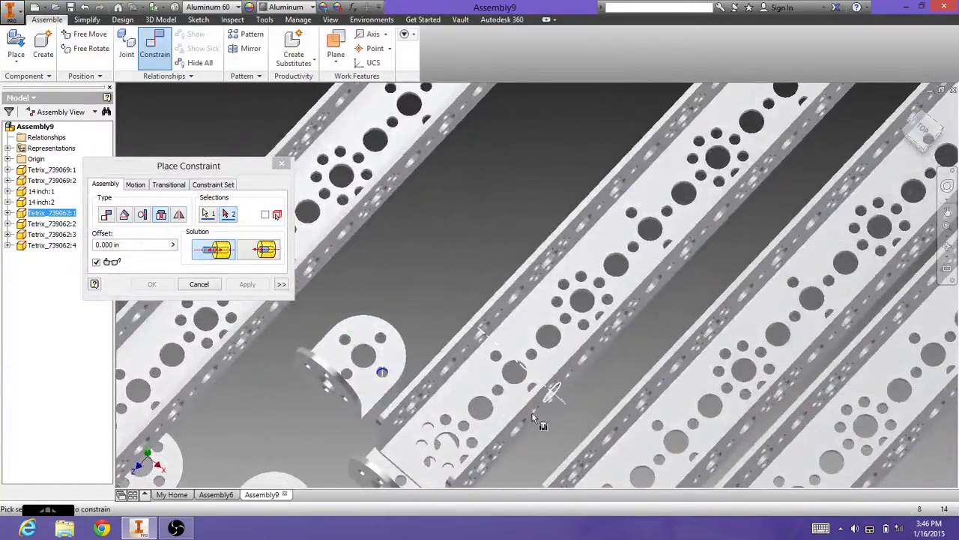
left_click(463, 458)
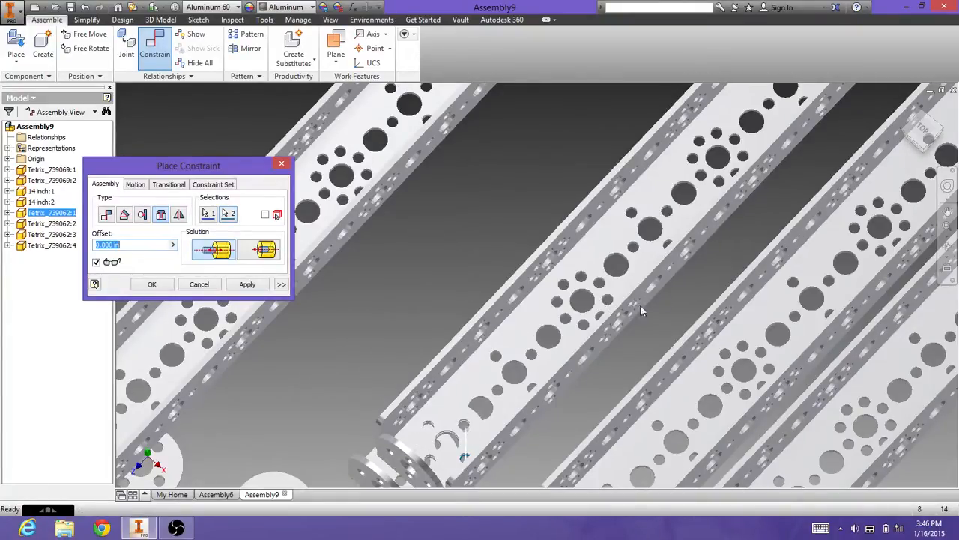
left_click(946, 212)
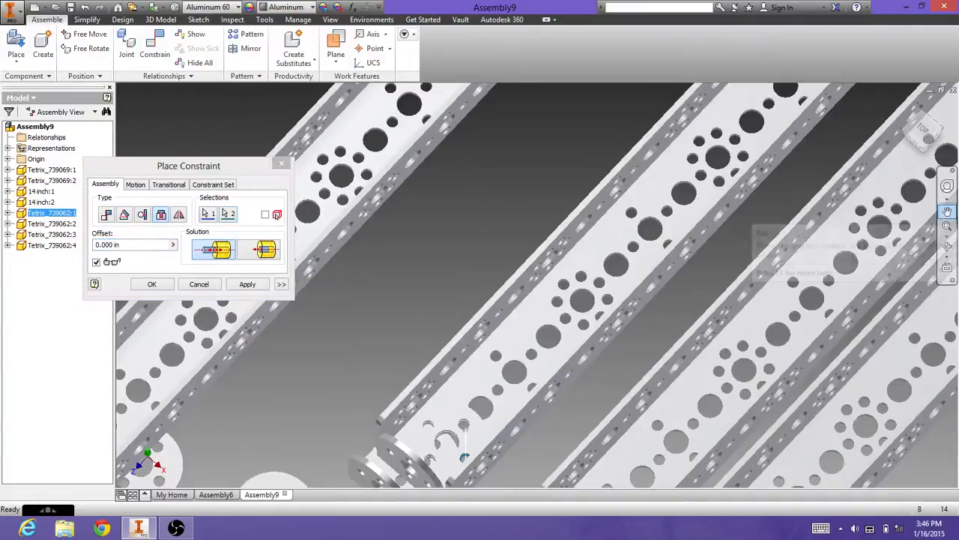
left_click_drag(678, 293, 650, 203)
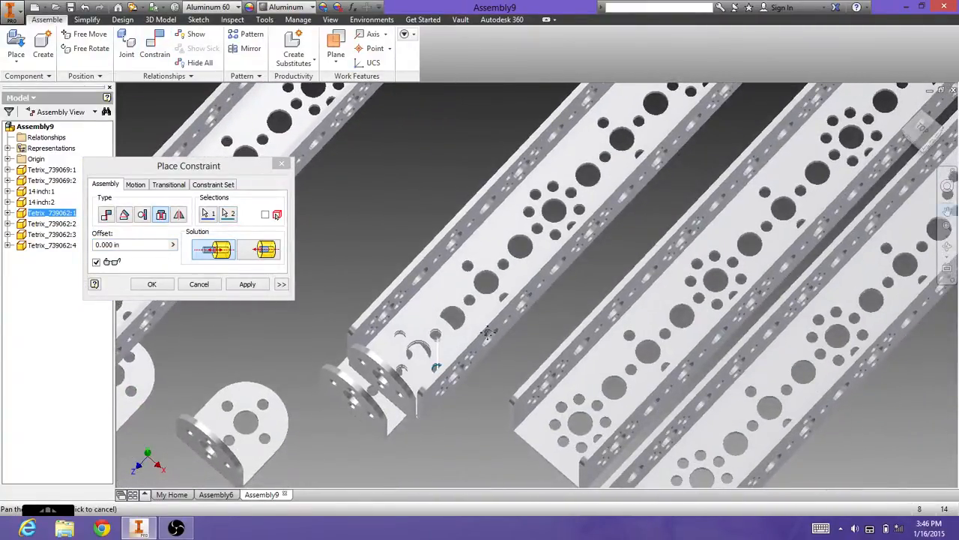
key("Escape")
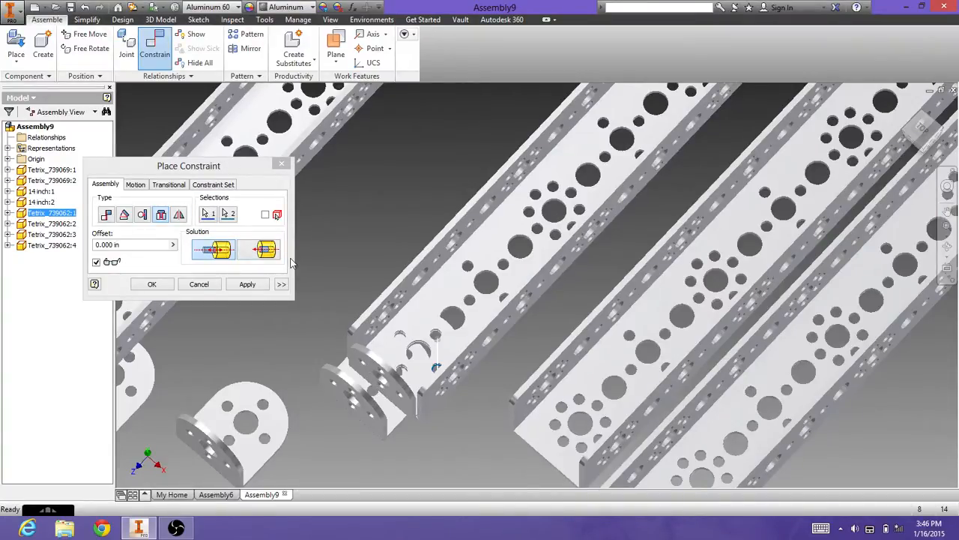
left_click(214, 257)
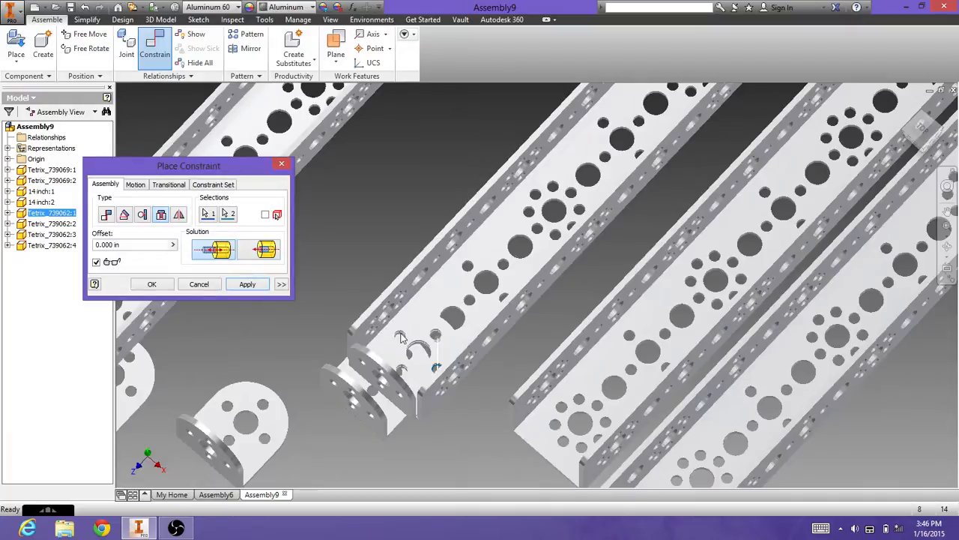
left_click(247, 284)
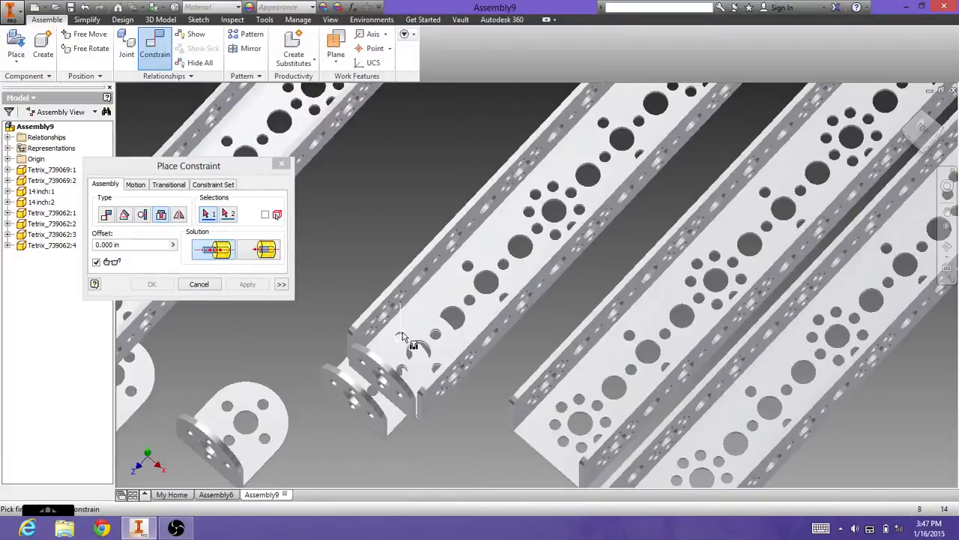
left_click(198, 284)
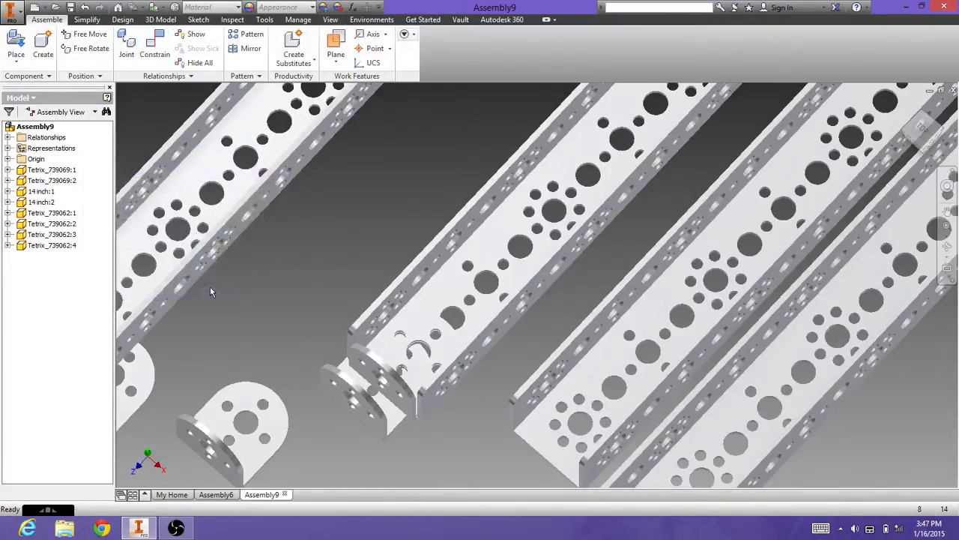
- Swing the joined bracket about its single constrained hole and reposition the 14 inch:1 channel beside it
left_click(378, 399)
left_click_drag(379, 399, 451, 315)
left_click(913, 129)
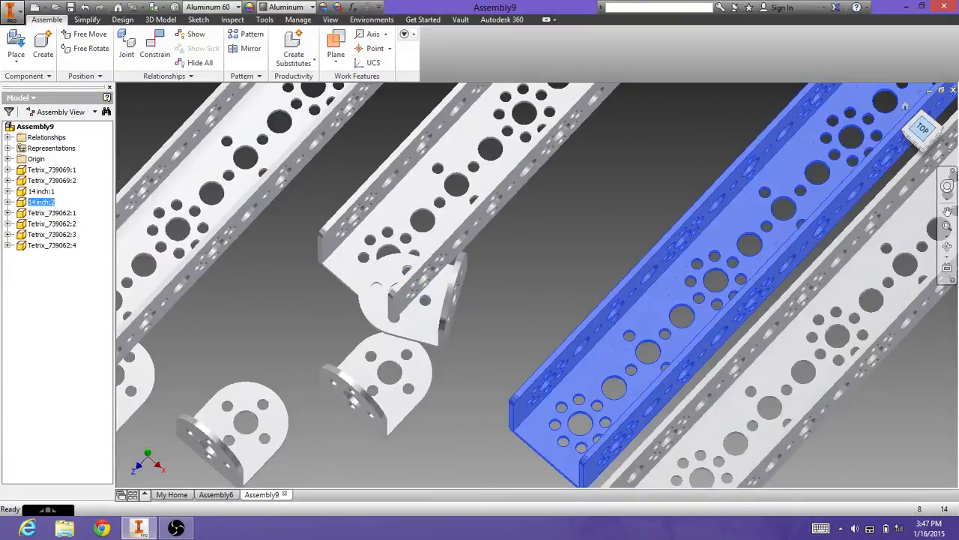
left_click(922, 129)
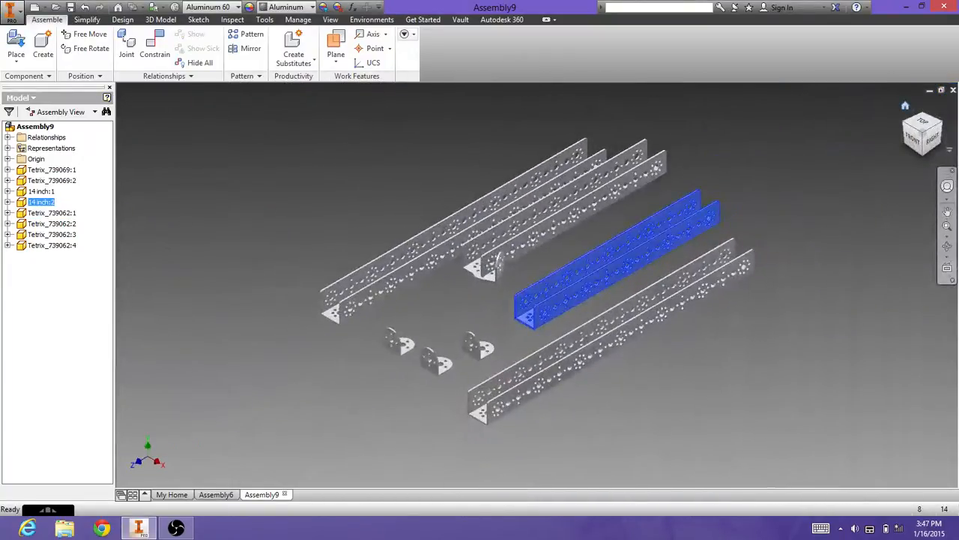
scroll(513, 256, "down", 6)
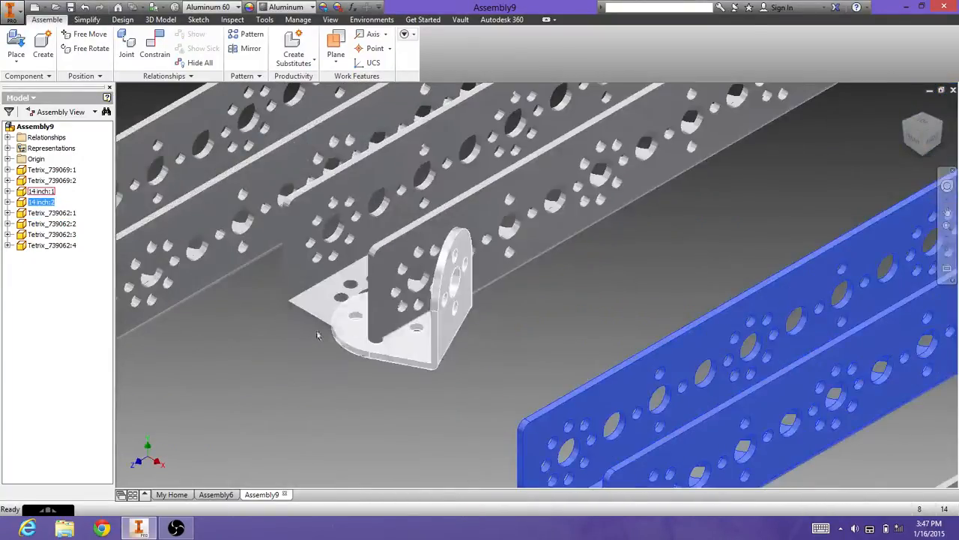
left_click_drag(424, 340, 379, 299)
left_click_drag(474, 224, 525, 278)
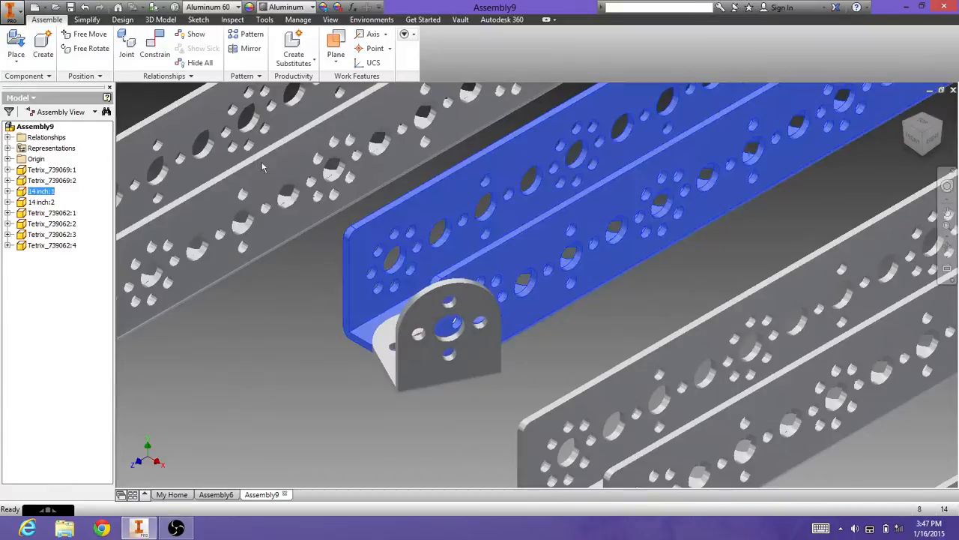
- Add a second Insert constraint between another base hole of the bracket and its matching channel floor hole to lock the bracket's rotation
left_click(153, 48)
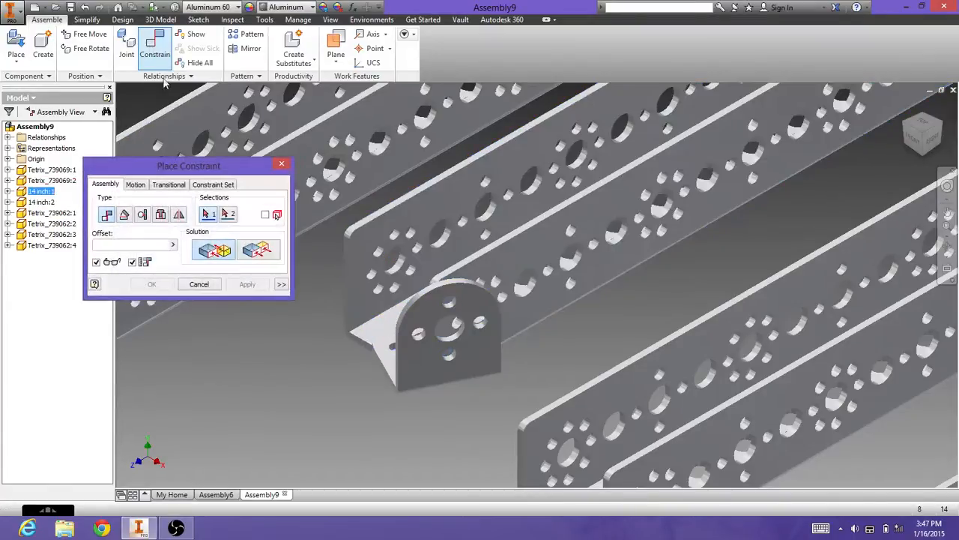
left_click(161, 216)
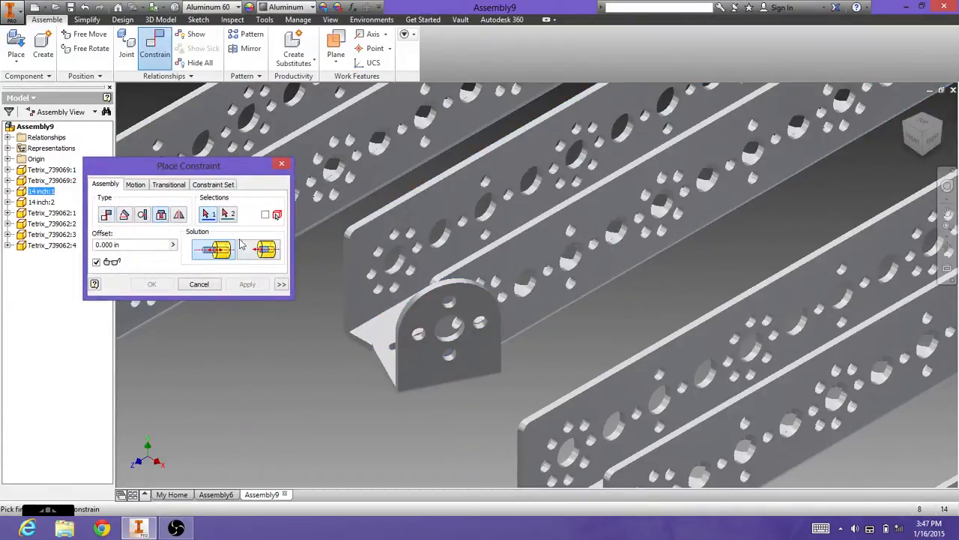
left_click(395, 352)
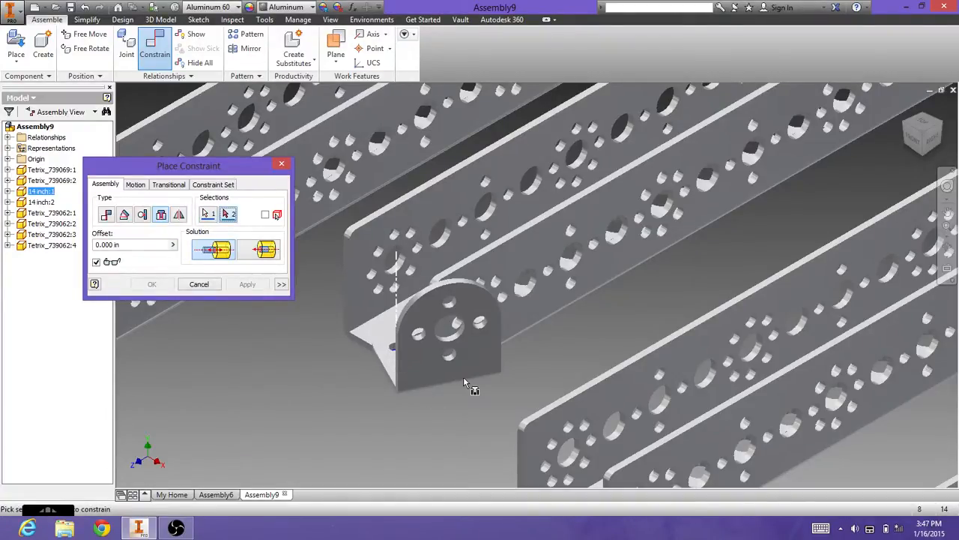
middle_click_drag(463, 376, 463, 434, "shift")
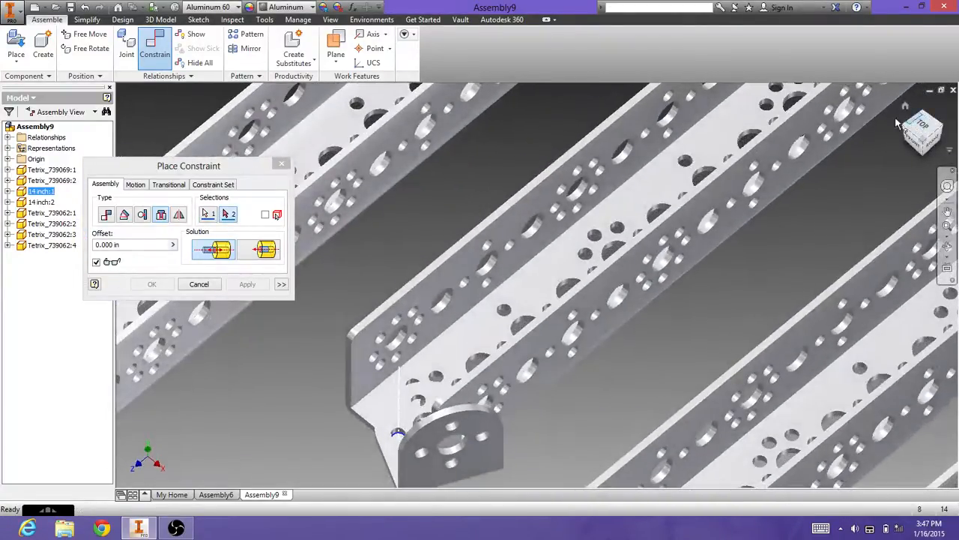
left_click(412, 383)
left_click(260, 289)
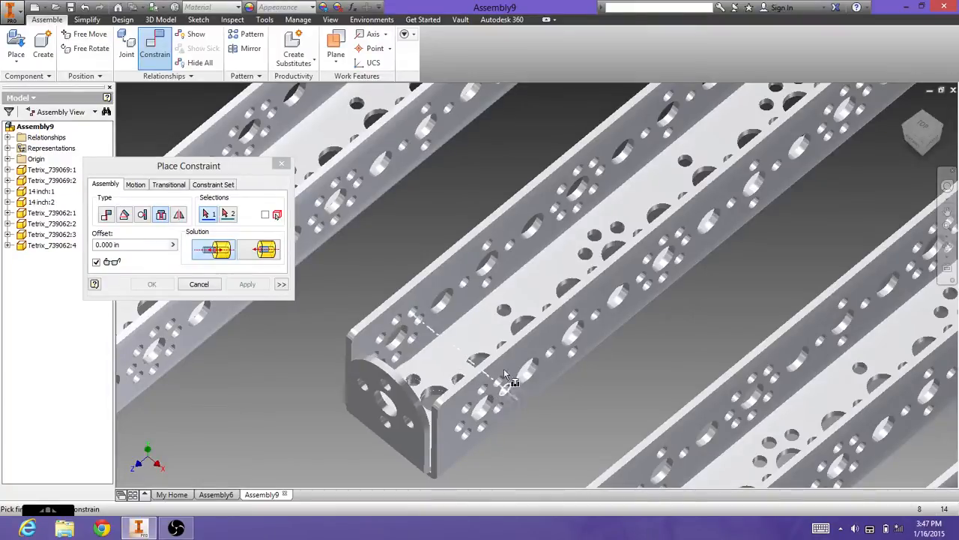
- End the constraint command and move the 14 inch:1 channel so its opposite end lies beside the loose brackets
scroll(690, 266, "down", 4)
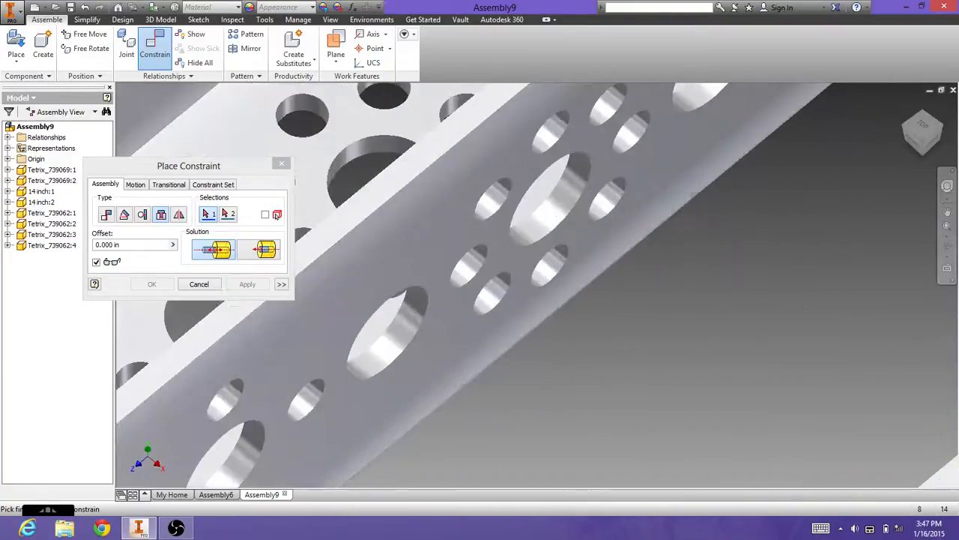
scroll(690, 266, "up", 8)
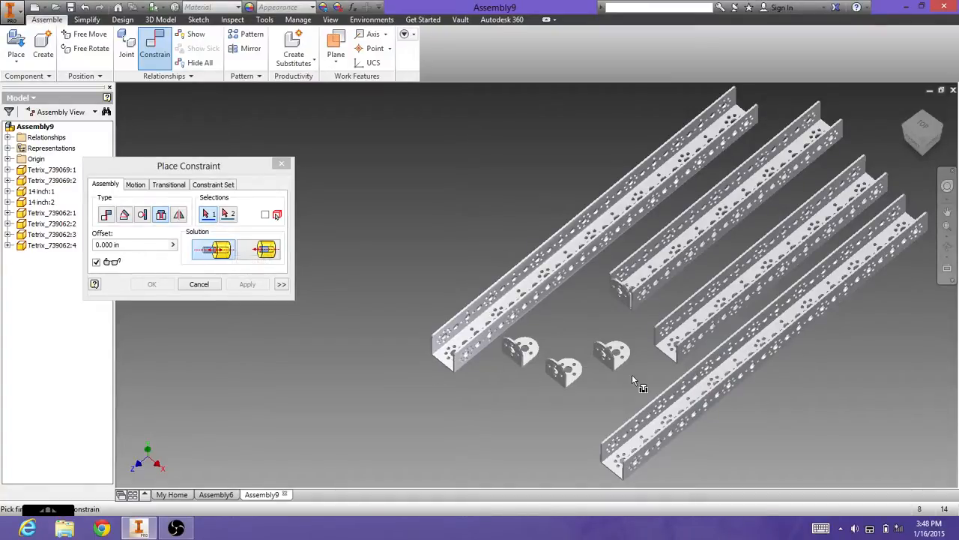
scroll(627, 374, "up", 5)
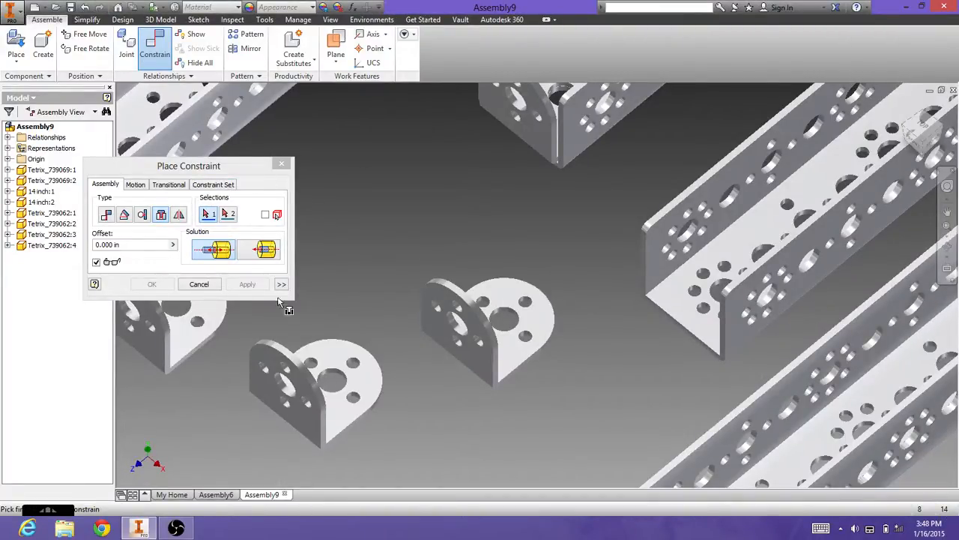
left_click(198, 284)
left_click_drag(589, 133, 198, 295)
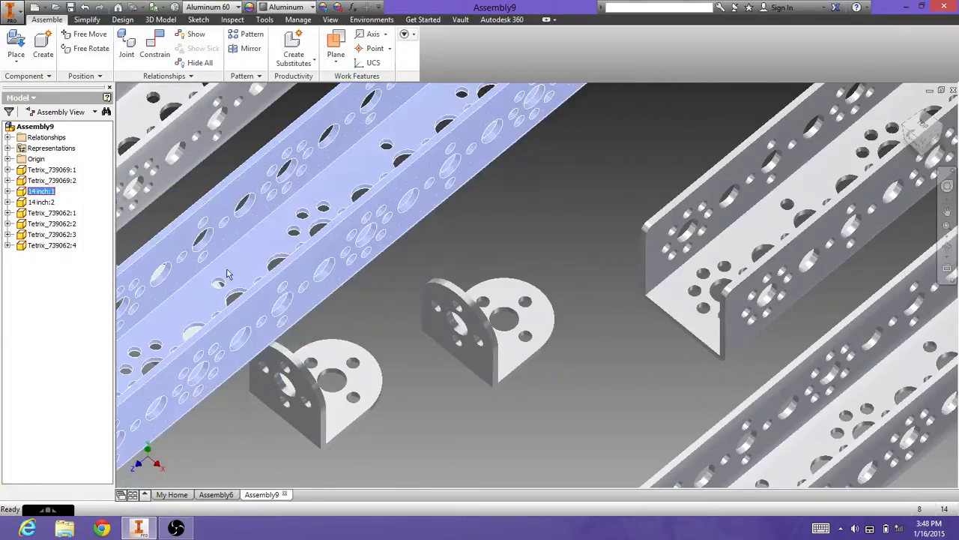
left_click_drag(371, 218, 210, 448)
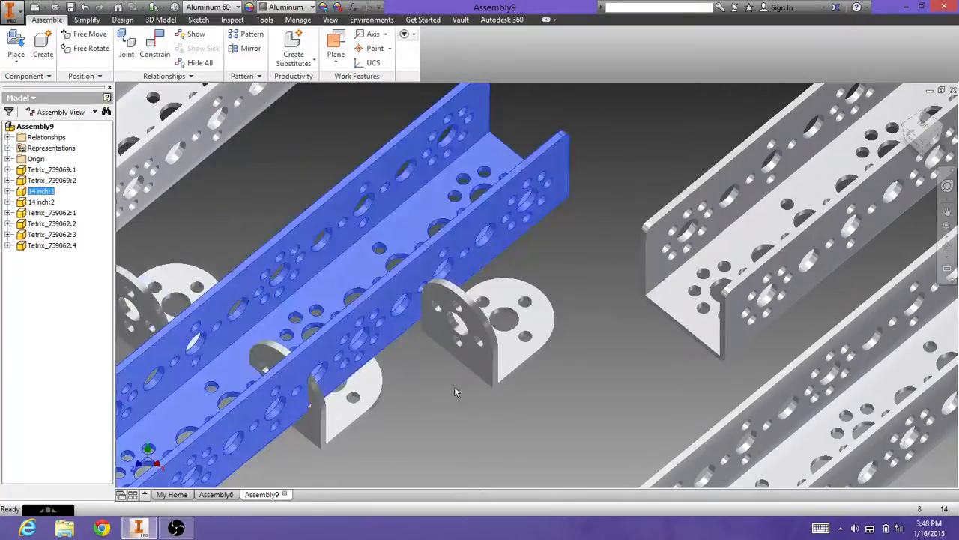
- Start an Insert constraint and choose a base hole near the rounded edge of the loose bracket beside the channel as the first selection
left_click(154, 51)
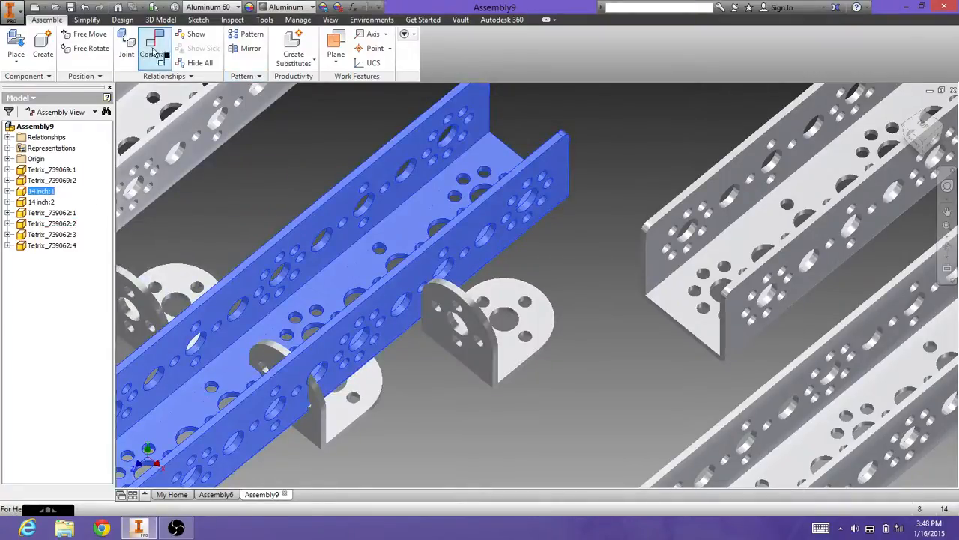
left_click(163, 215)
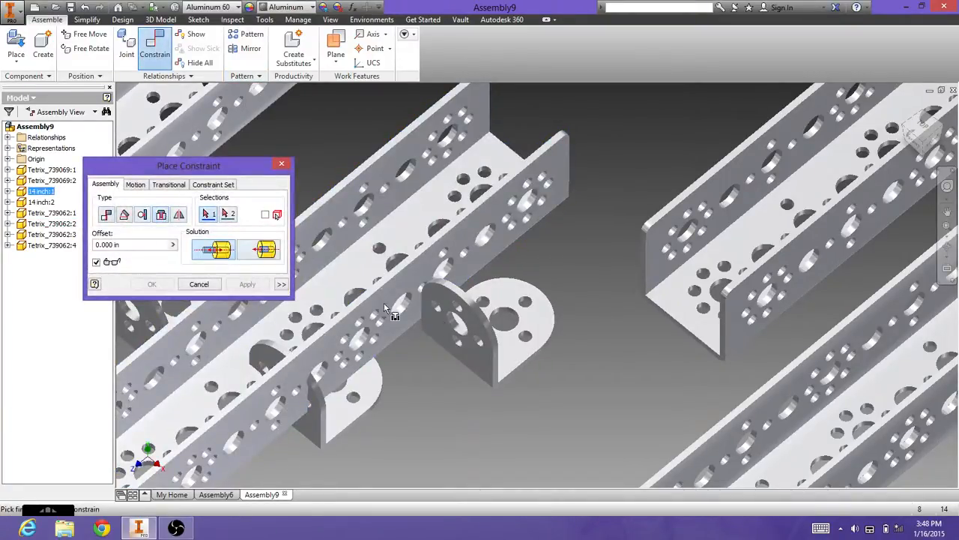
left_click(483, 306)
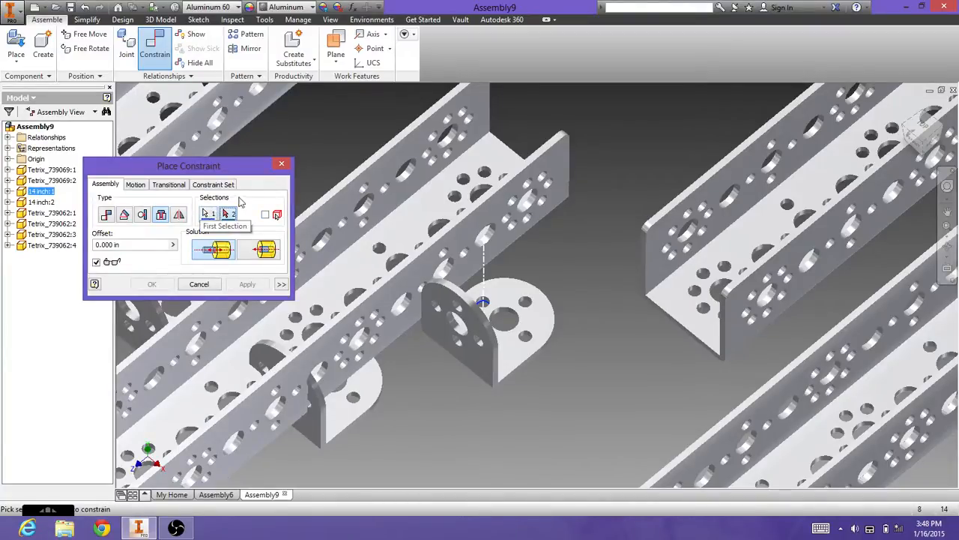
left_click(208, 214)
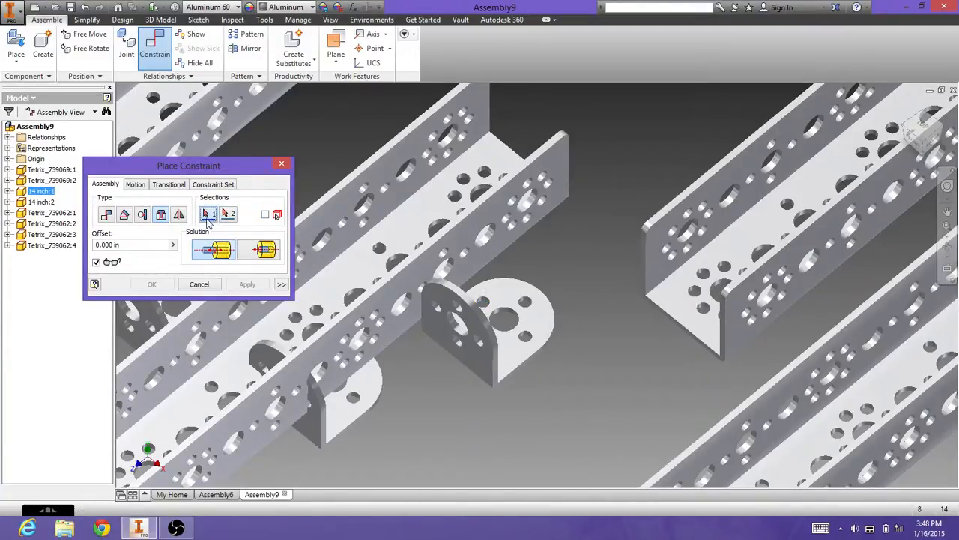
left_click(534, 350)
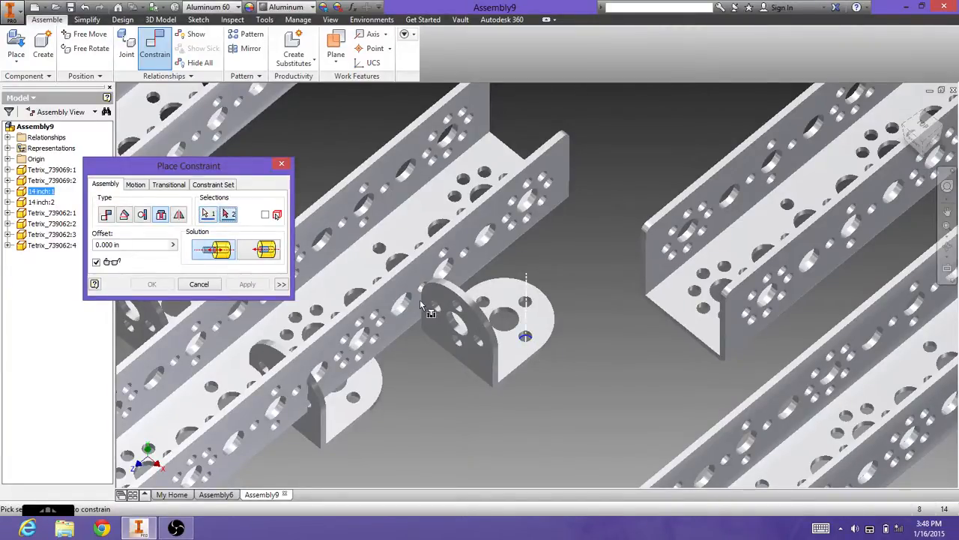
left_click(206, 215)
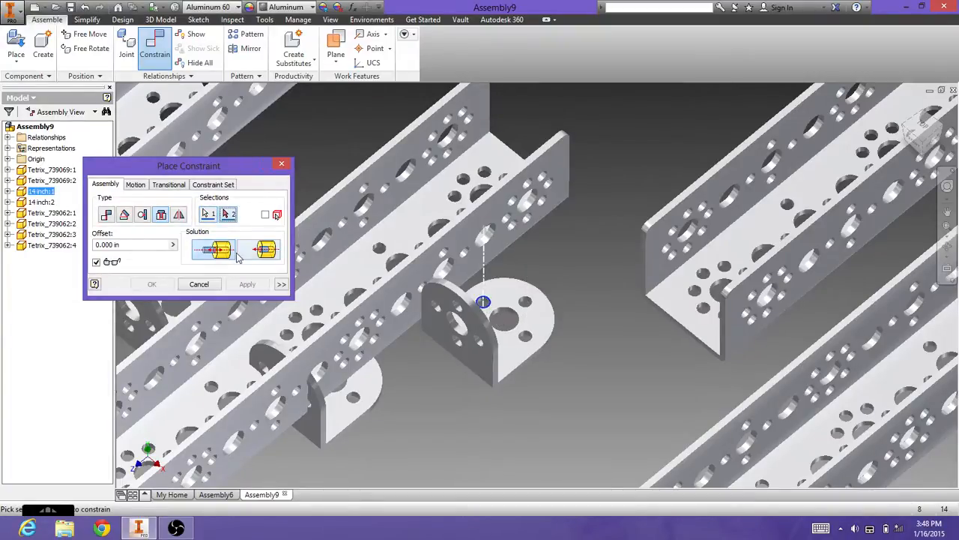
left_click(536, 353)
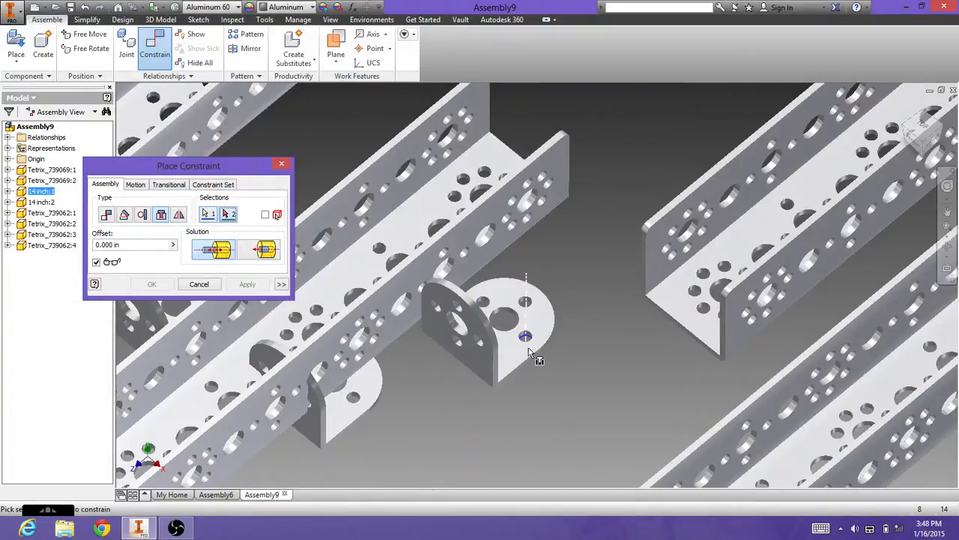
- Complete the Insert constraint by pairing the bracket's base hole with the 14 inch:1 channel's rear floor hole near its open end
left_click(463, 180)
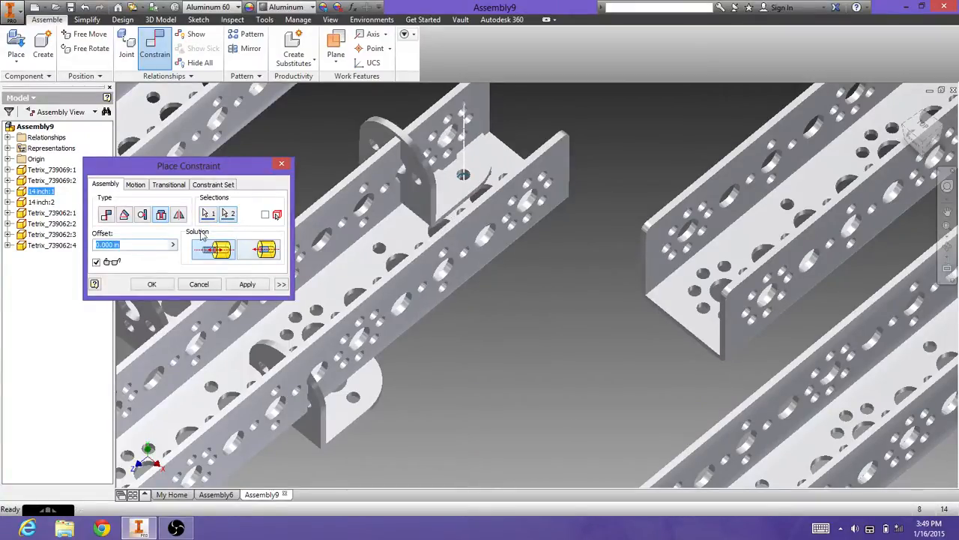
left_click(228, 214)
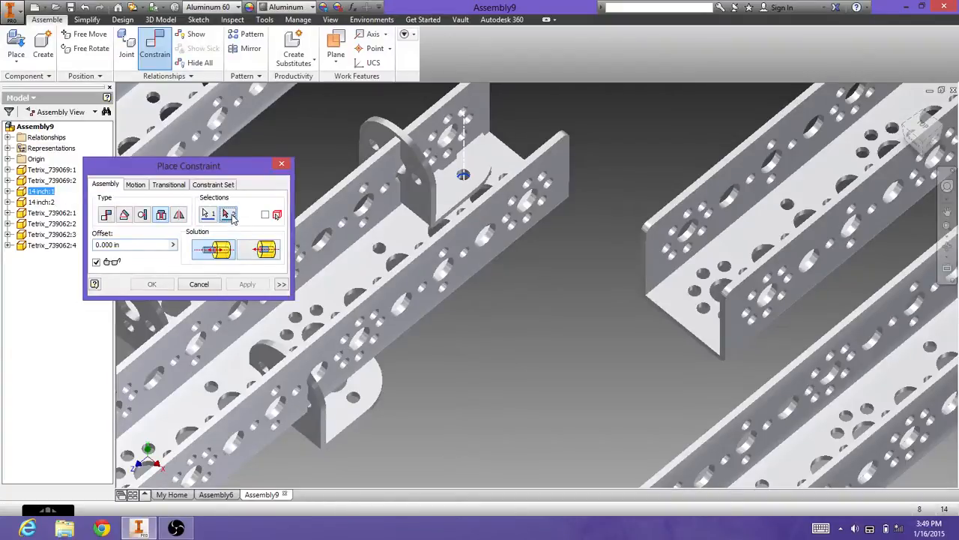
left_click(459, 211)
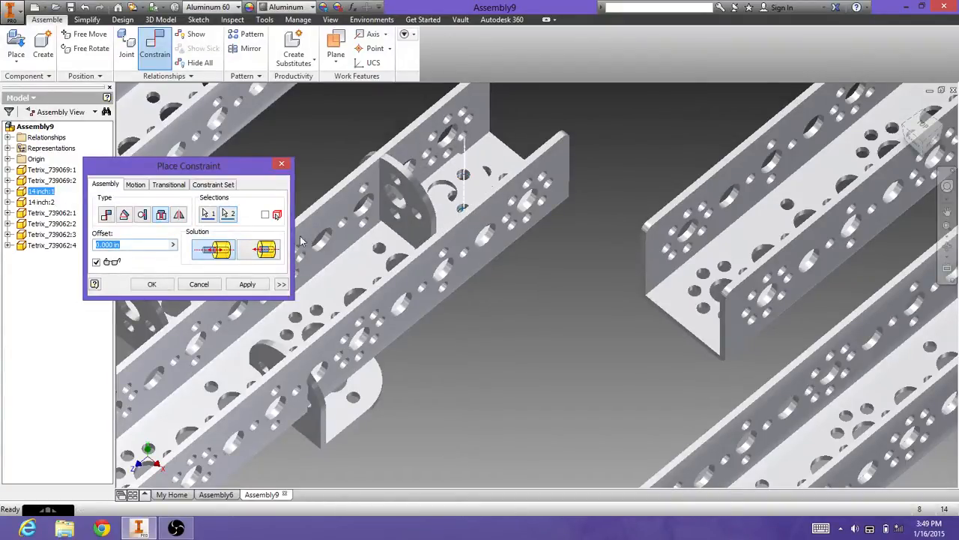
left_click(228, 215)
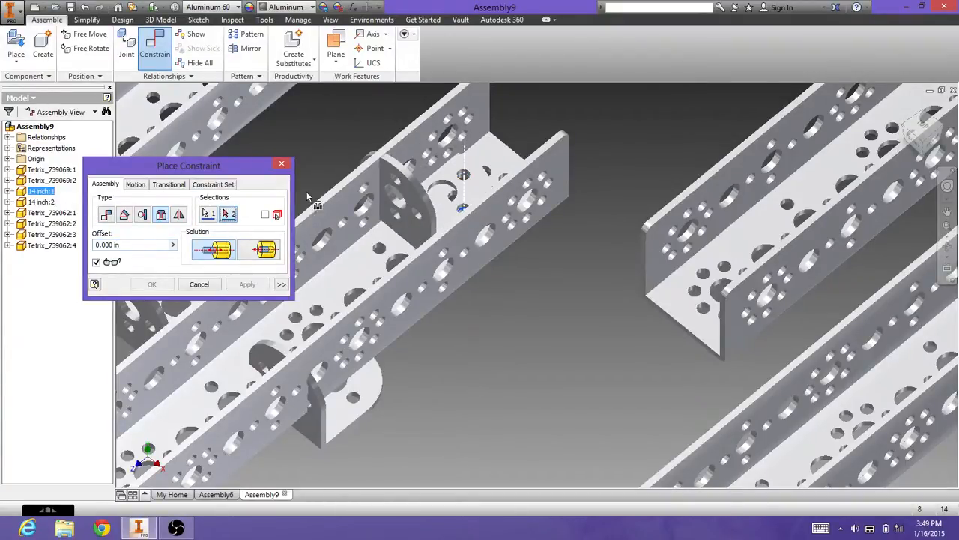
left_click(464, 177)
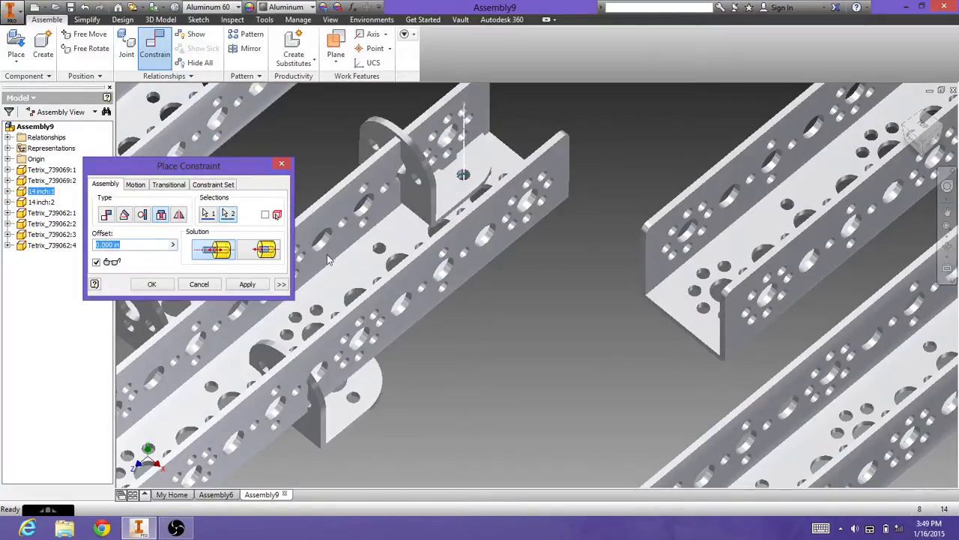
left_click(249, 284)
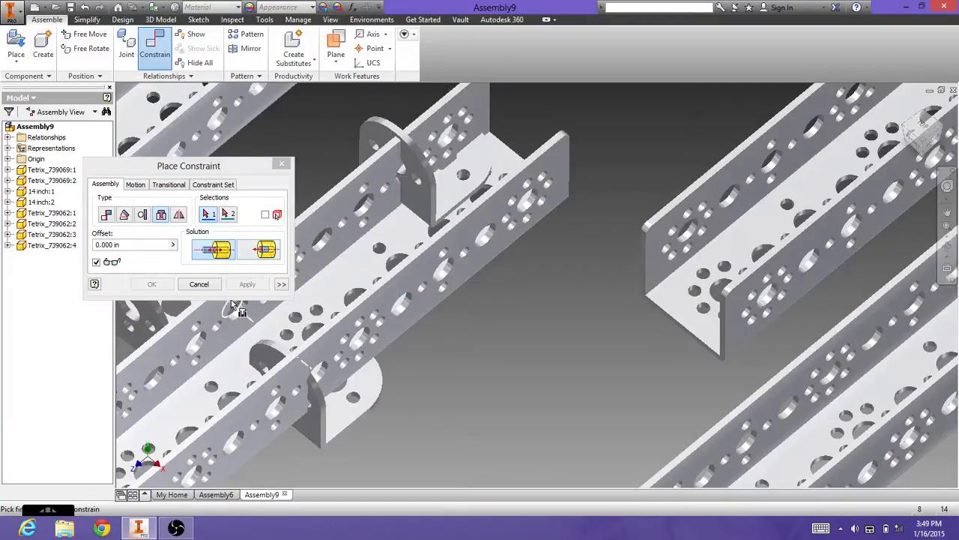
left_click(199, 284)
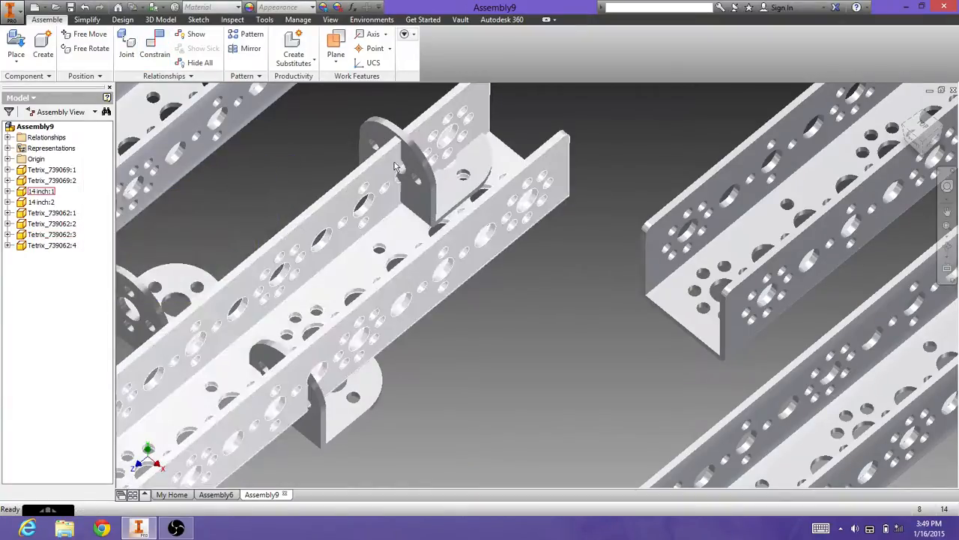
- Swing the bracket about its constrained hole and lock it to the channel end with a second Insert constraint between matching base and floor holes
left_click_drag(394, 161, 469, 152)
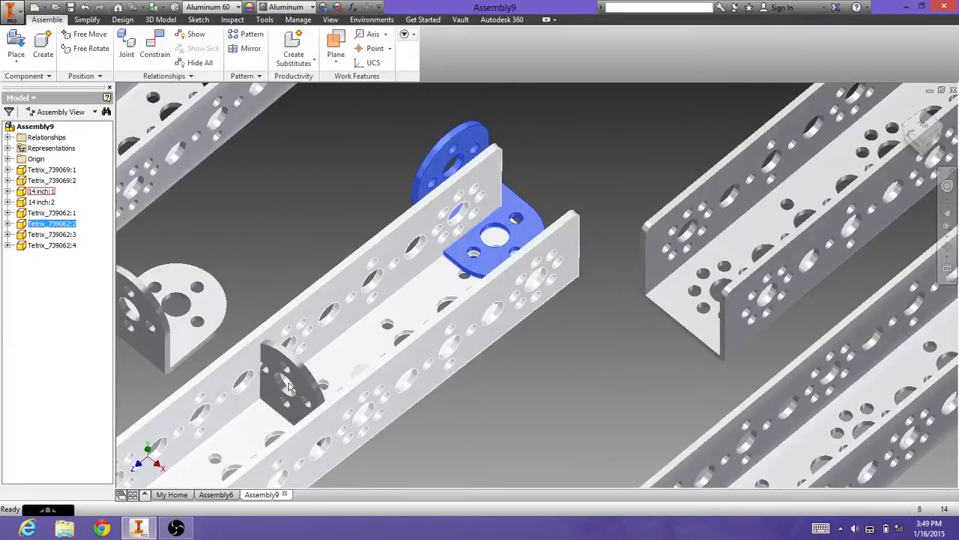
left_click_drag(289, 382, 389, 376)
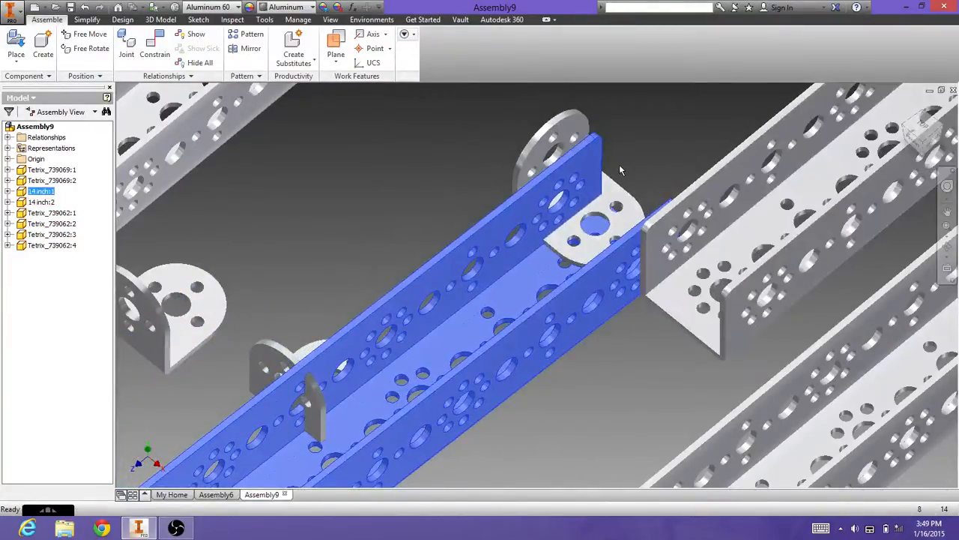
left_click(154, 49)
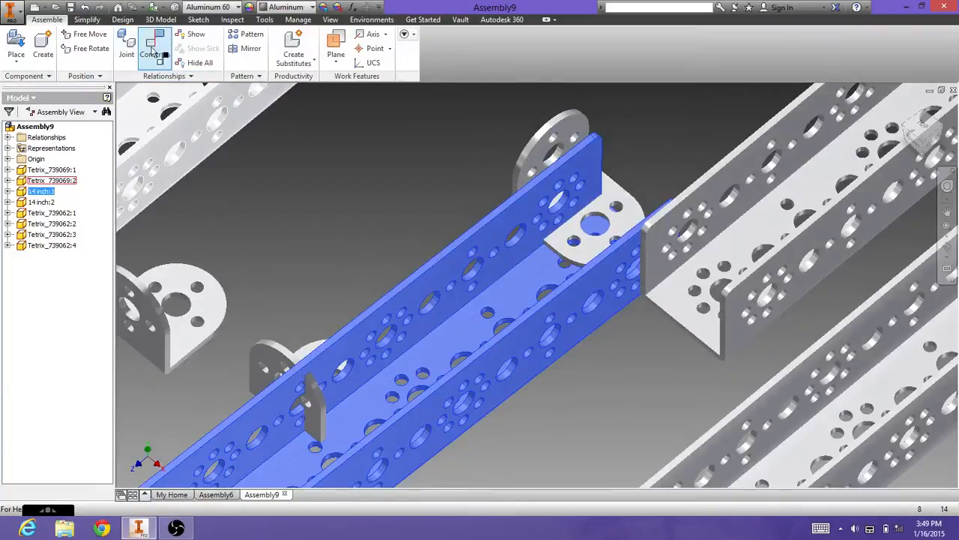
left_click(162, 215)
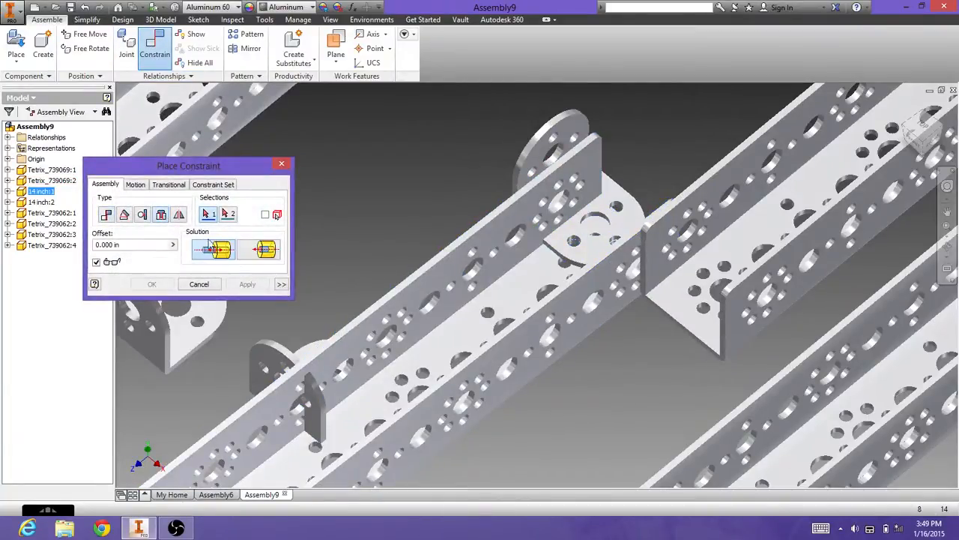
left_click(614, 221)
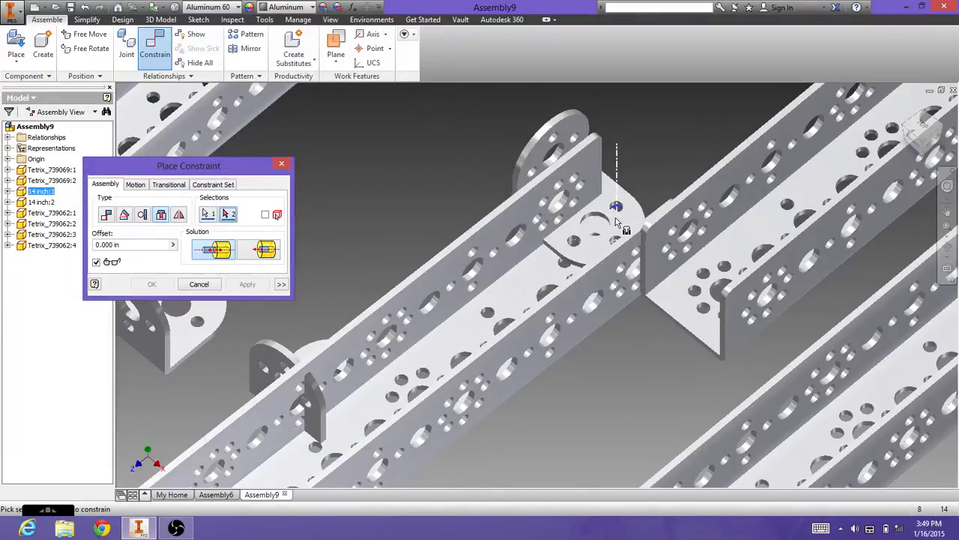
left_click(923, 125)
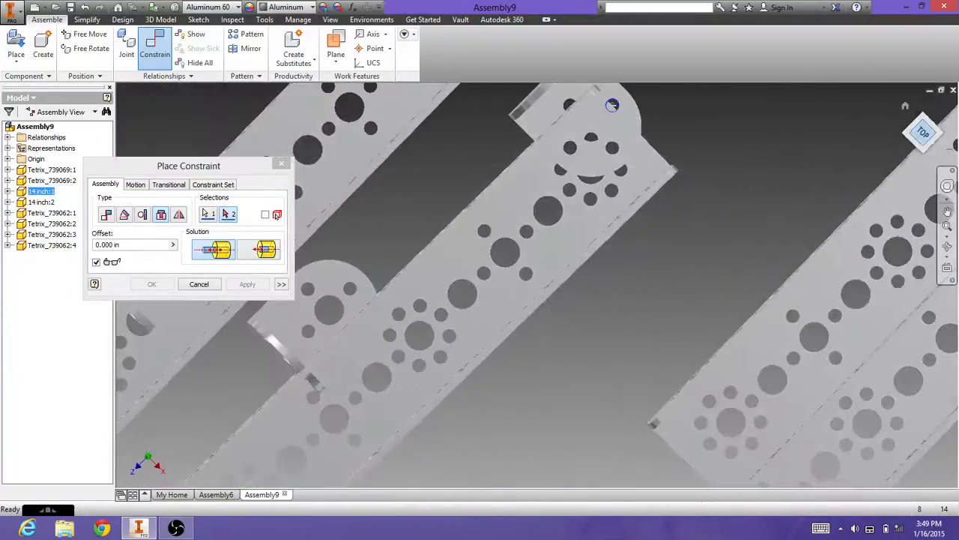
left_click(611, 197)
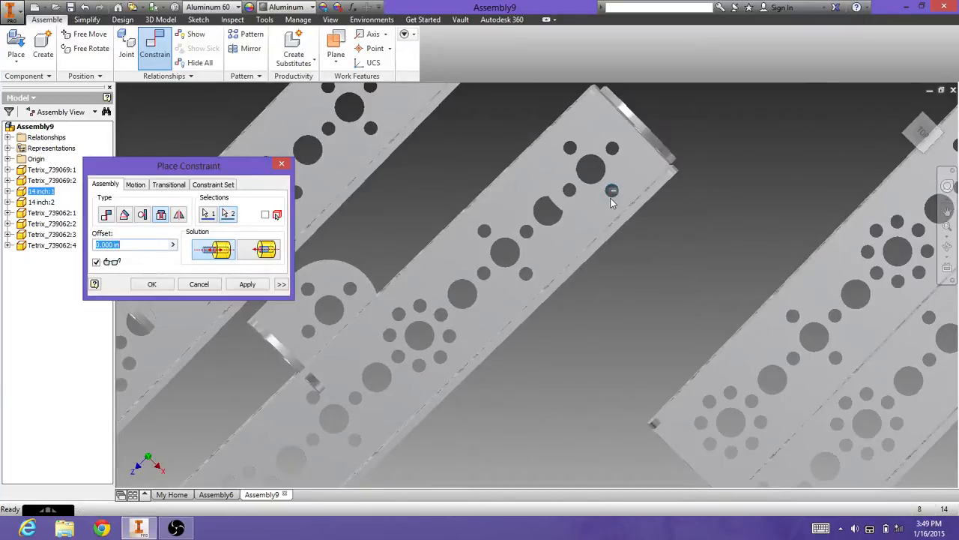
left_click(248, 284)
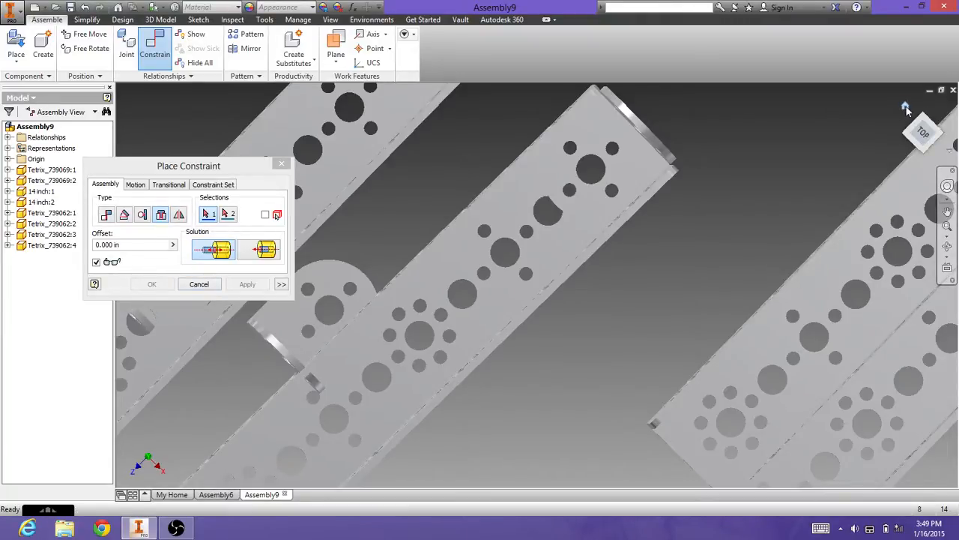
left_click(905, 107)
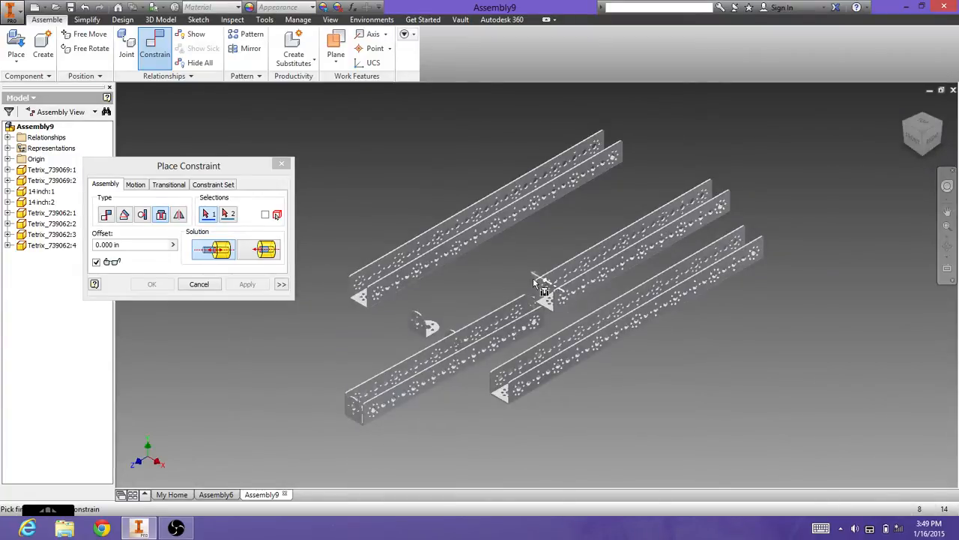
left_click(207, 286)
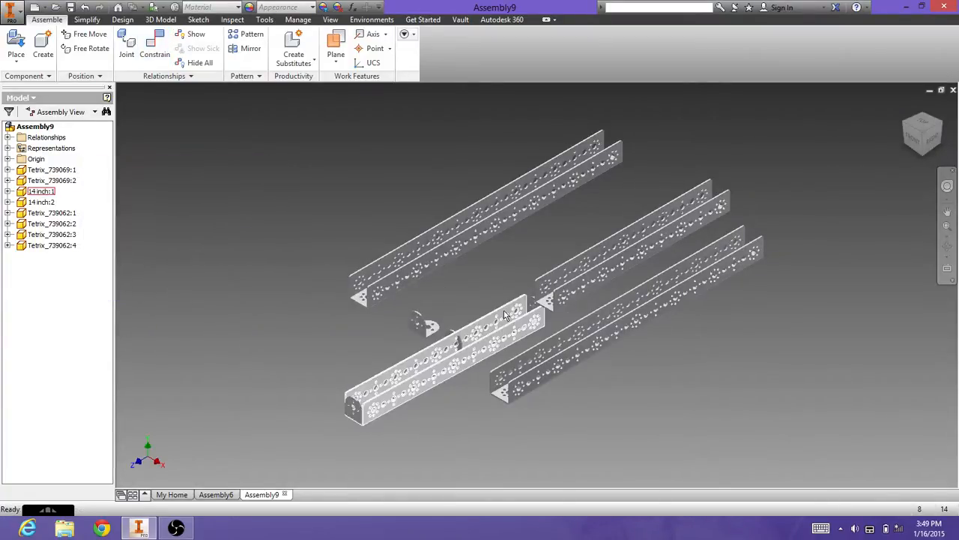
- Delete the 14 inch:2 channel and move the bracketed 14 inch:1 channel into its place between the long channels
left_click(638, 256)
key("Delete")
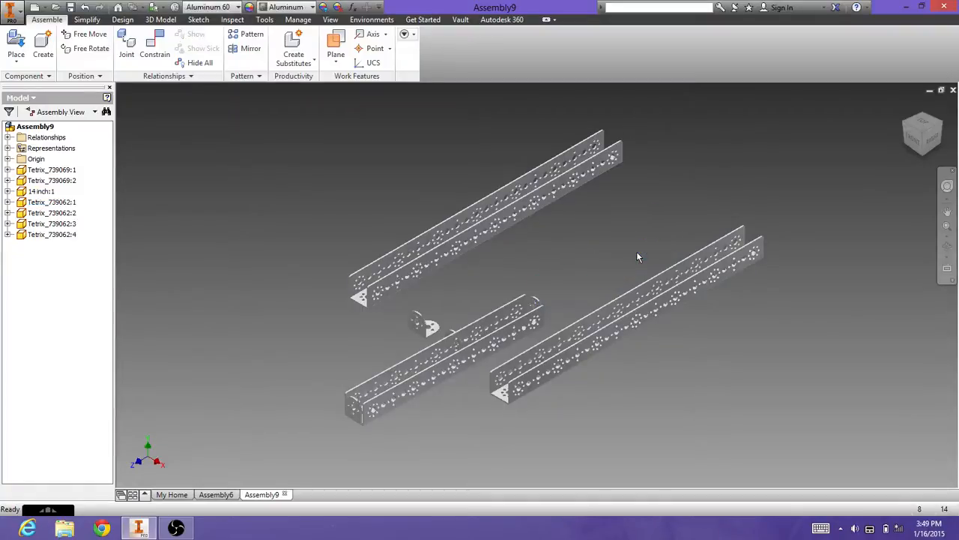
left_click_drag(514, 328, 700, 196)
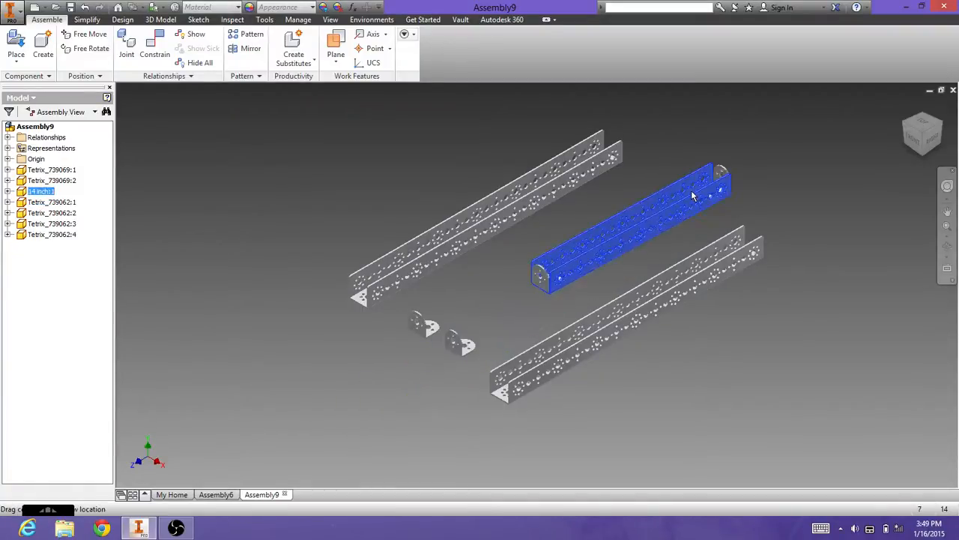
- Delete the two loose brackets, Tetrix_739062:4 and Tetrix_739062:3, from the assembly
left_click(461, 344)
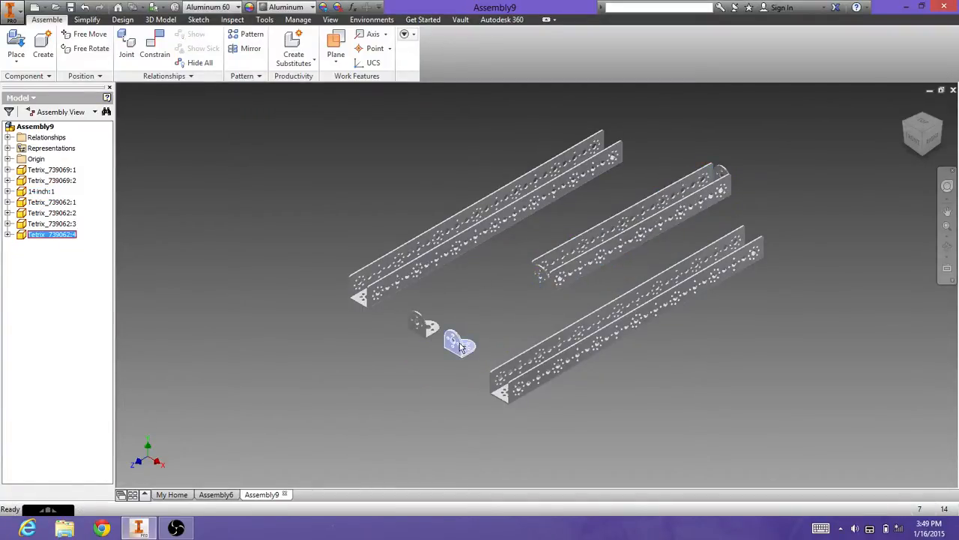
key("Delete")
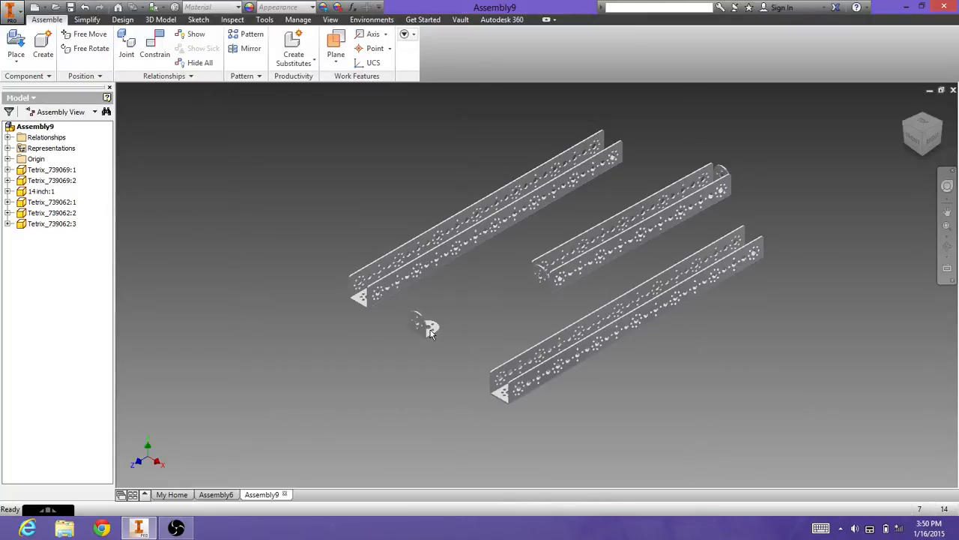
key("Escape")
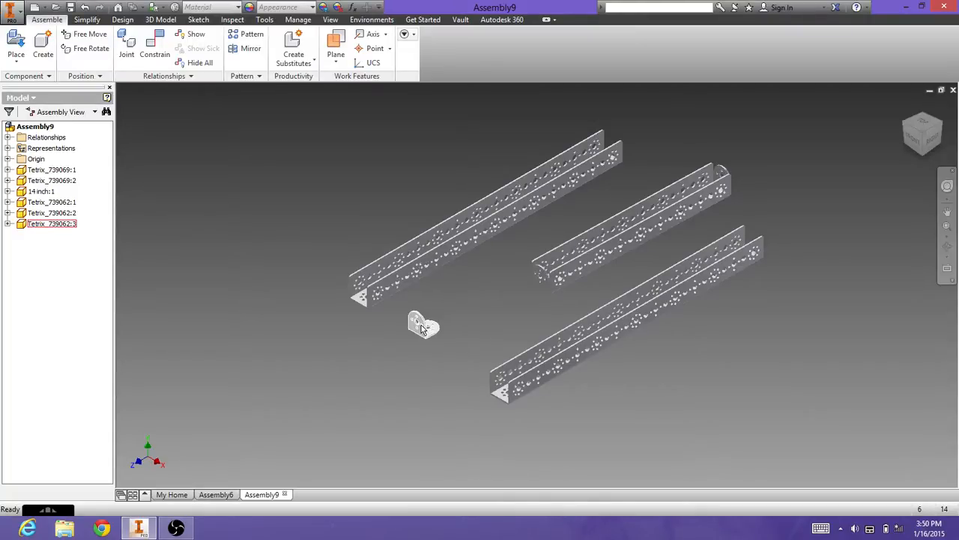
left_click(421, 327)
key("Delete")
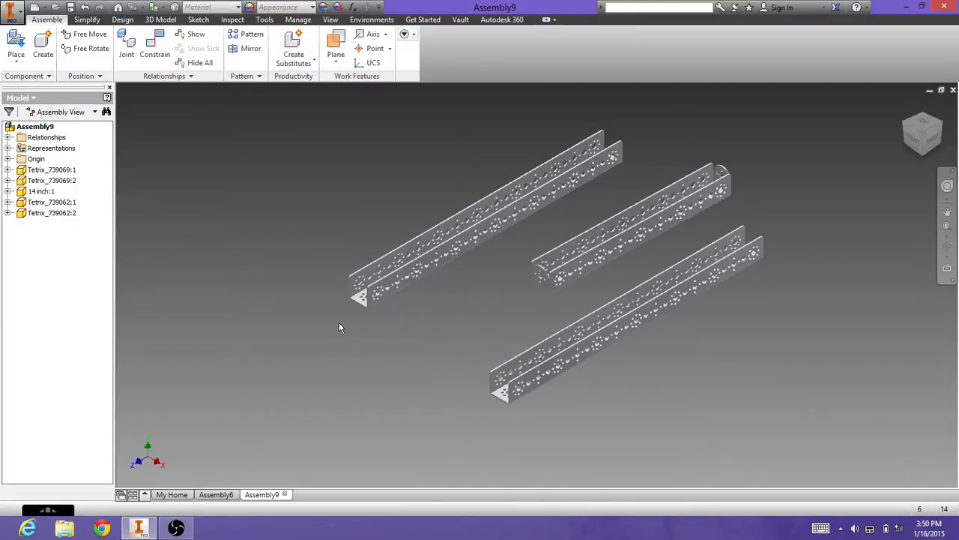
- Reposition one long channel slightly and center the bracketed 14 inch:1 channel between the two long channels
left_click_drag(423, 277, 446, 277)
left_click_drag(590, 248, 521, 282)
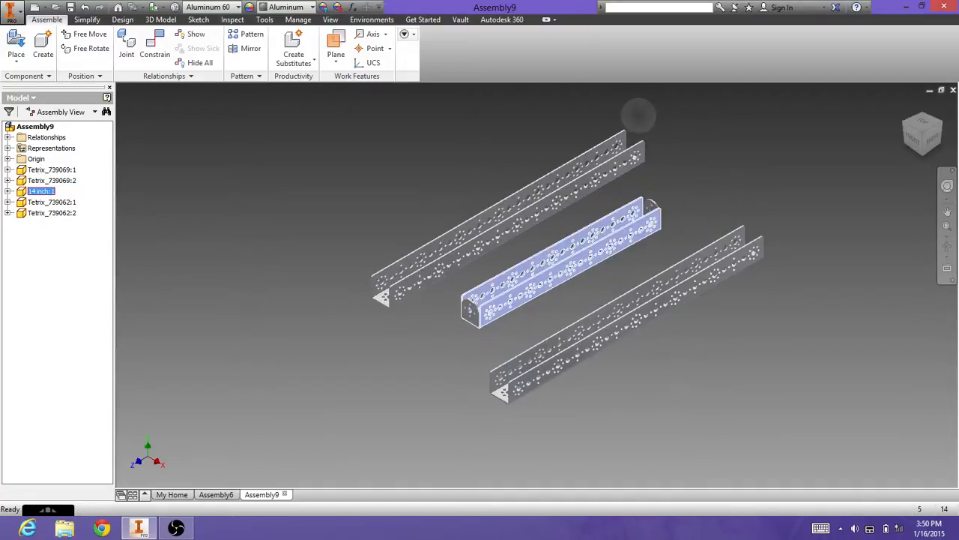
scroll(658, 234, "up", 3)
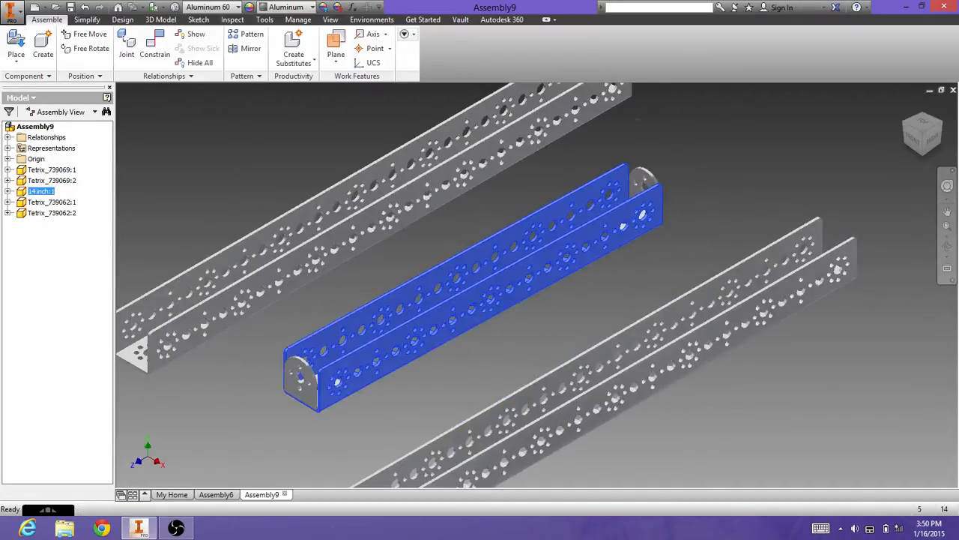
left_click(461, 225)
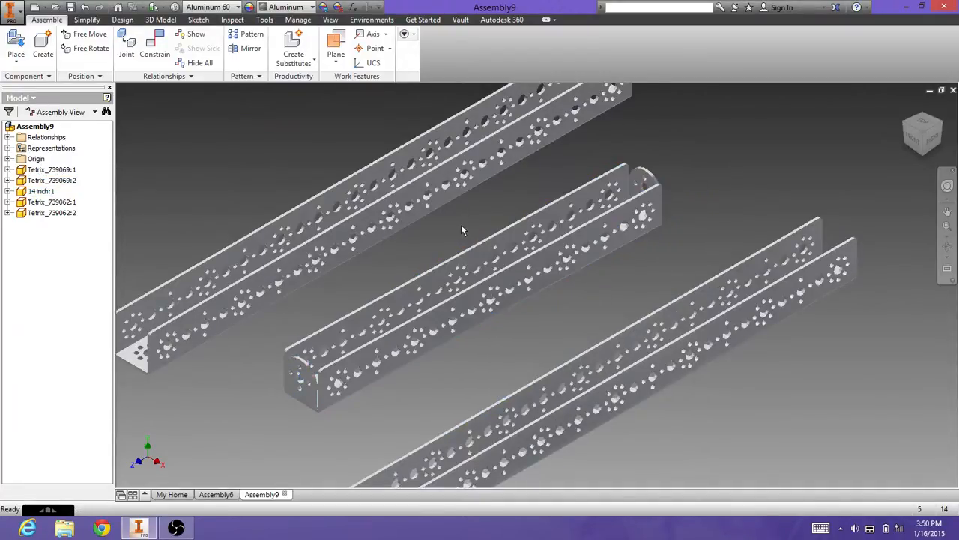
- Add an Insert constraint with 0.000 in offset between an upright-face hole of the end bracket and a side hole near the Tetrix_739069:2 channel's end
left_click(163, 58)
left_click_drag(193, 174, 165, 111)
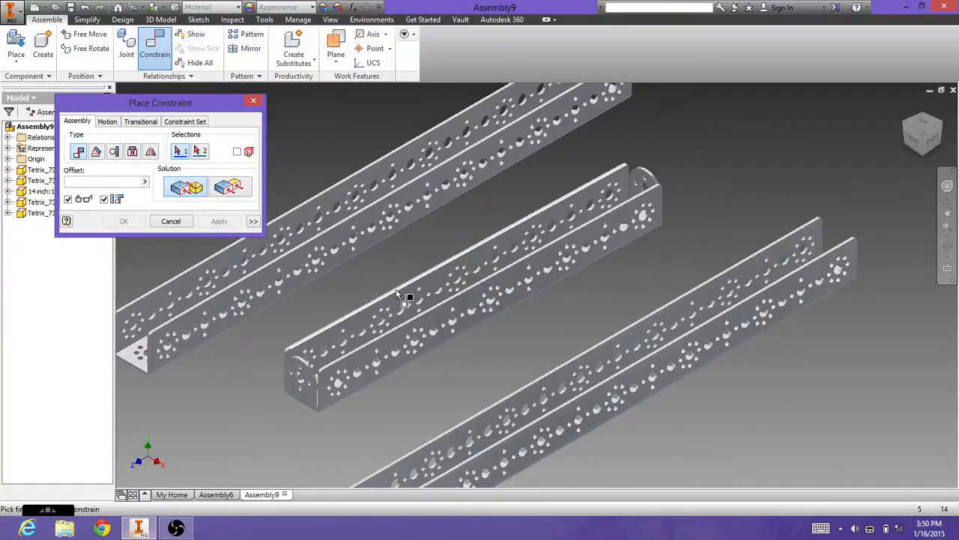
left_click(134, 152)
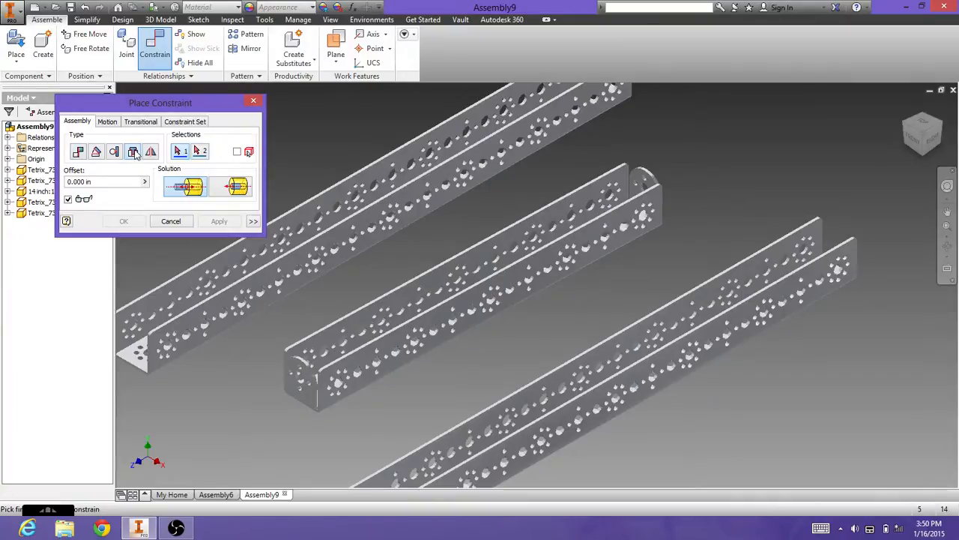
left_click(291, 374)
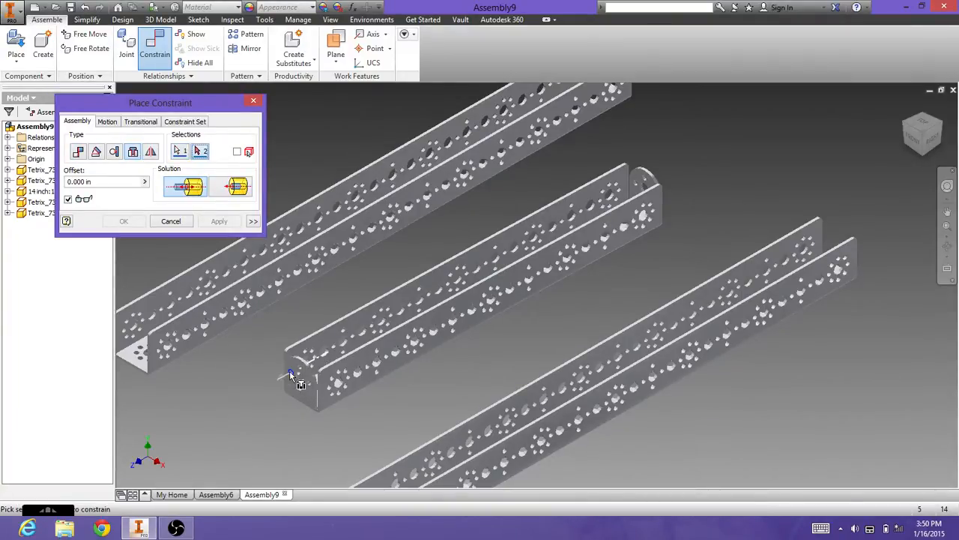
left_click(176, 343)
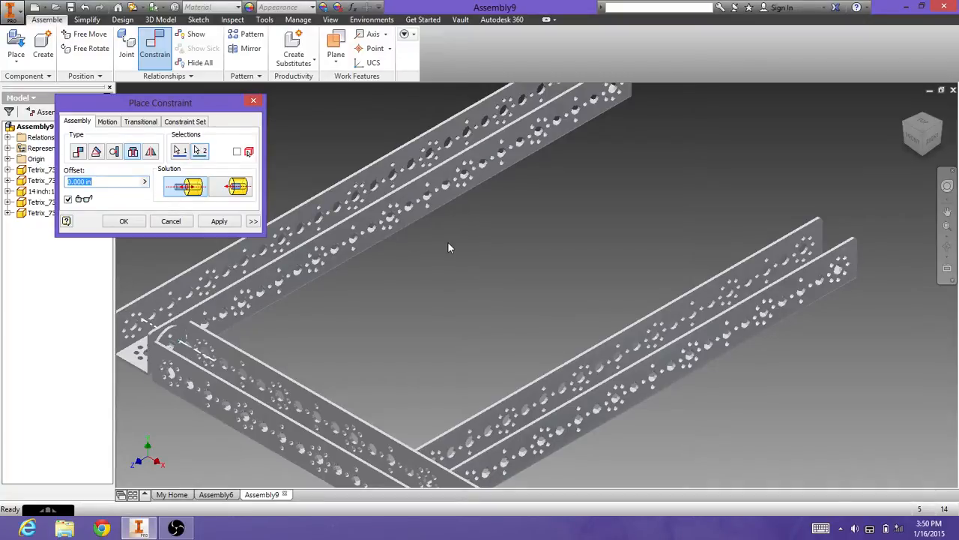
left_click(222, 223)
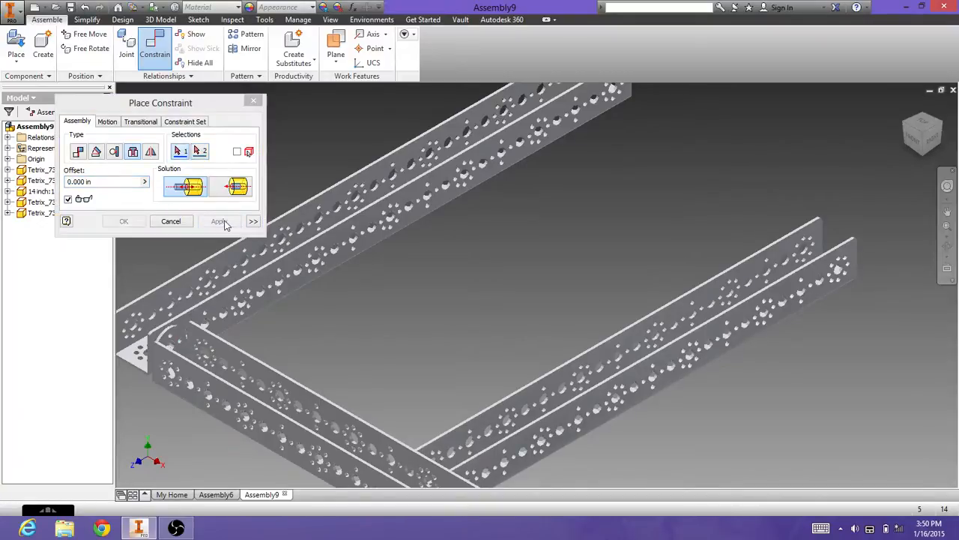
- End the constraint command and, viewing from the back-bottom edge, move the Tetrix_739069:1 channel beyond the free end of the 14 inch:1 channel
left_click(927, 129)
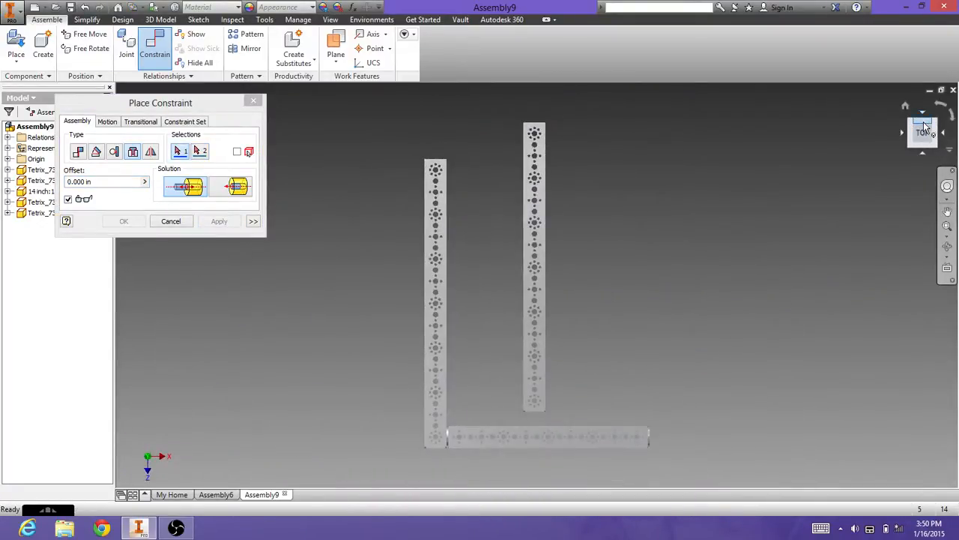
left_click(924, 121)
left_click(924, 121)
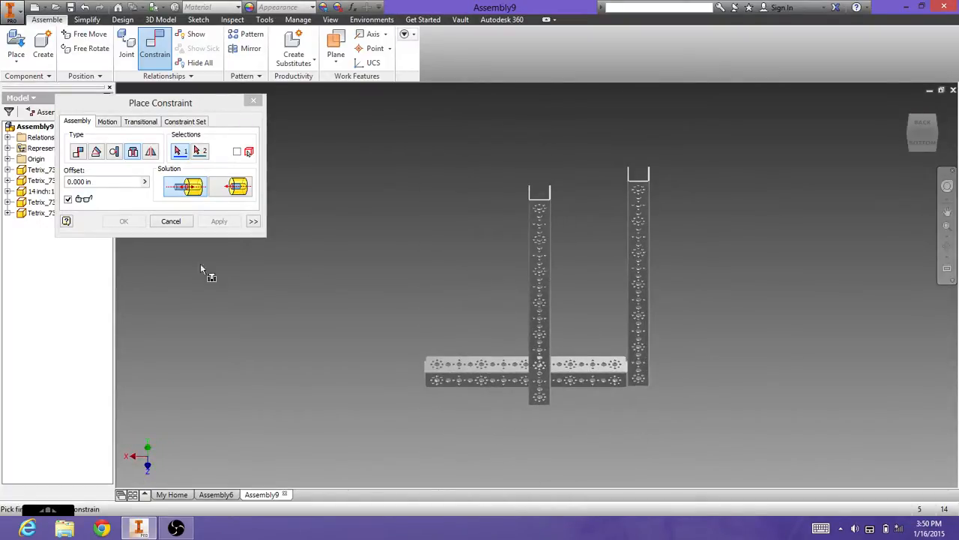
left_click(171, 222)
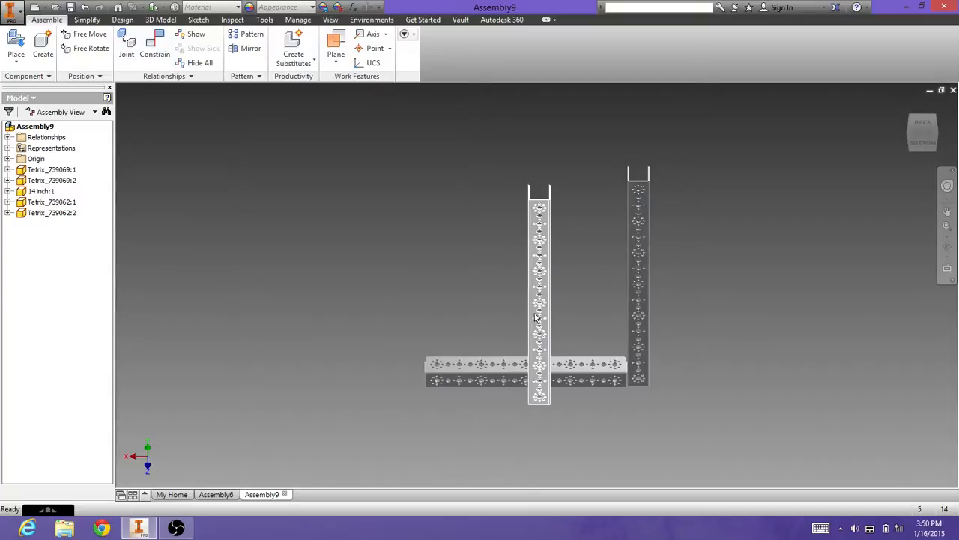
left_click_drag(533, 314, 359, 272)
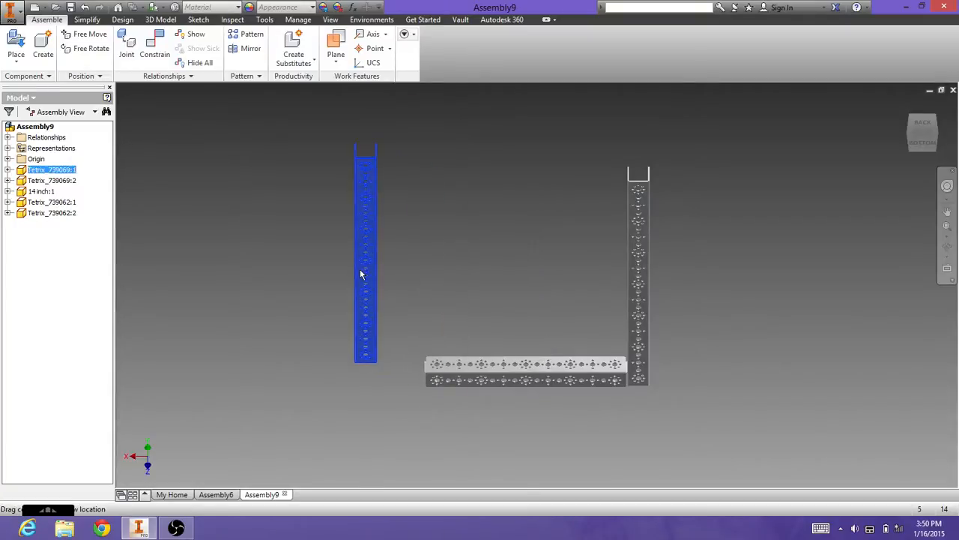
- Try to add a flush Mate constraint between the underside faces of the 14 inch:1 channel and the Tetrix_739069:2 channel
left_click(562, 263)
middle_click_drag(563, 263, 562, 210, "shift")
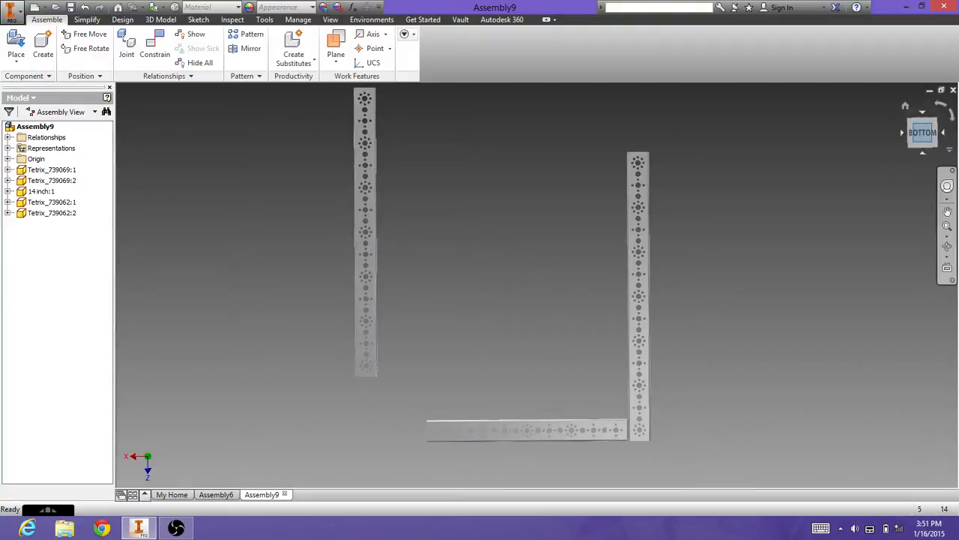
left_click_drag(923, 142, 923, 119)
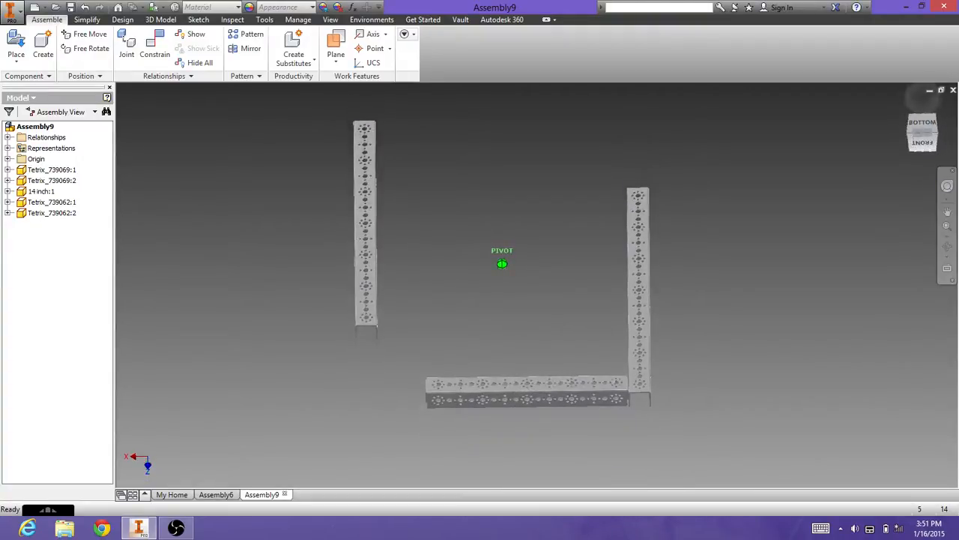
scroll(640, 342, "down", 4)
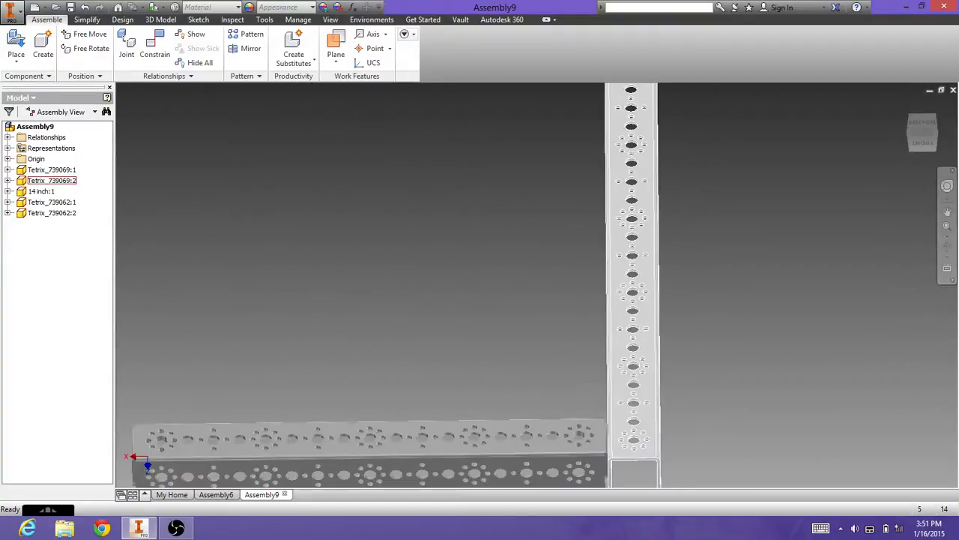
key("super+c")
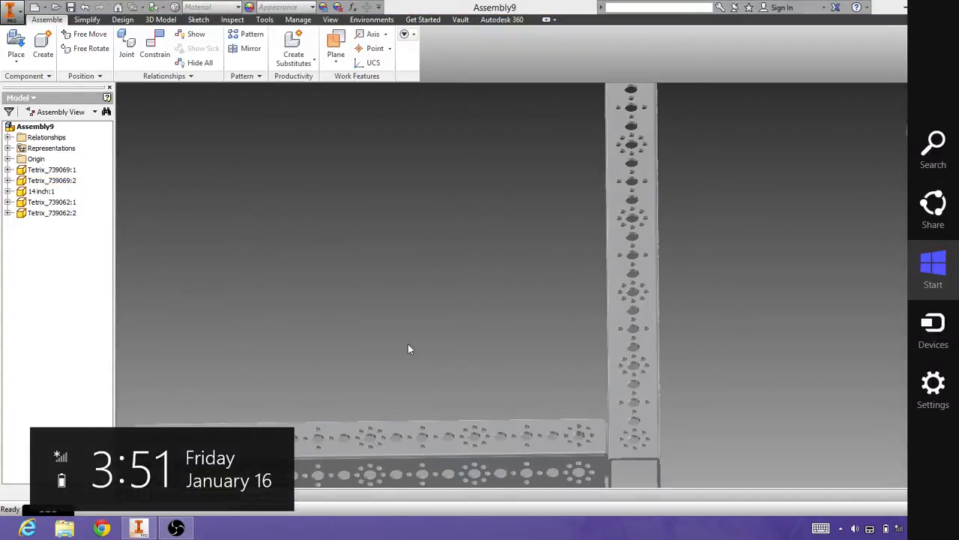
left_click(156, 51)
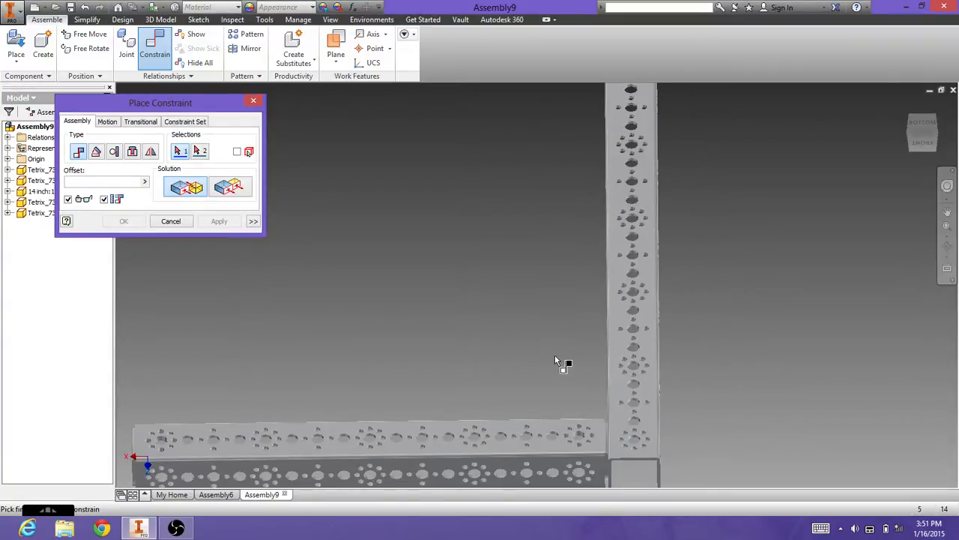
left_click(247, 188)
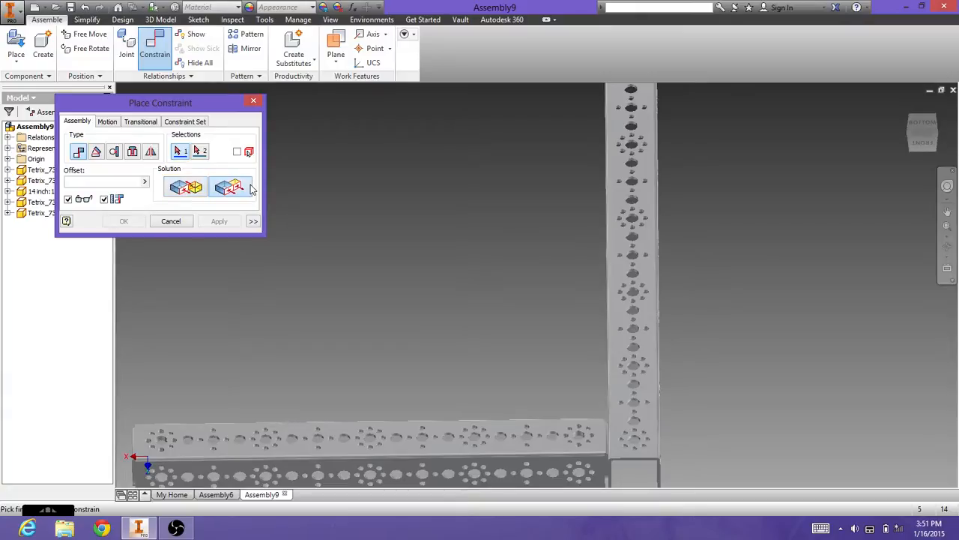
left_click(331, 428)
left_click(619, 343)
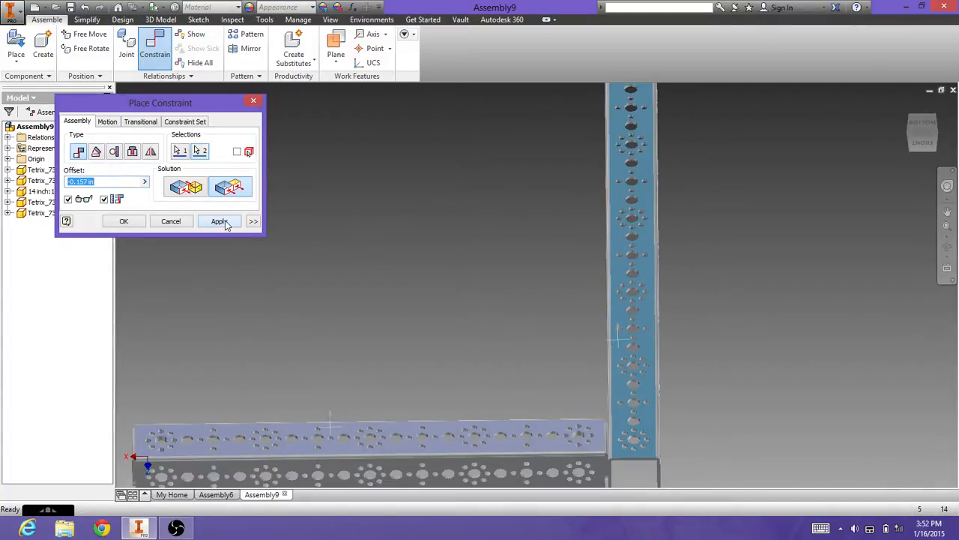
left_click(224, 223)
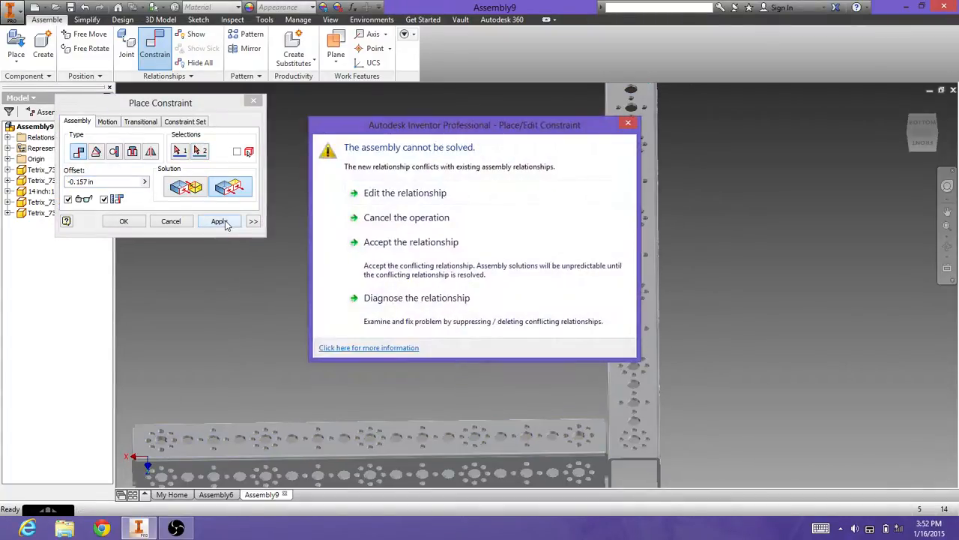
left_click(427, 216)
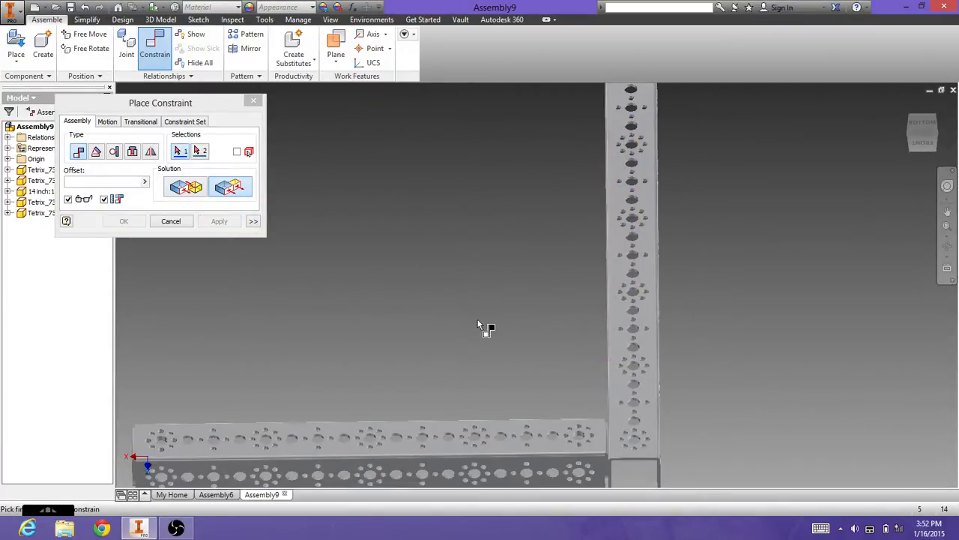
- Retry the flush Mate with the Tetrix_739069:2 face picked first, accept the conflicting relationship, and test whether the channels still move
left_click(540, 444)
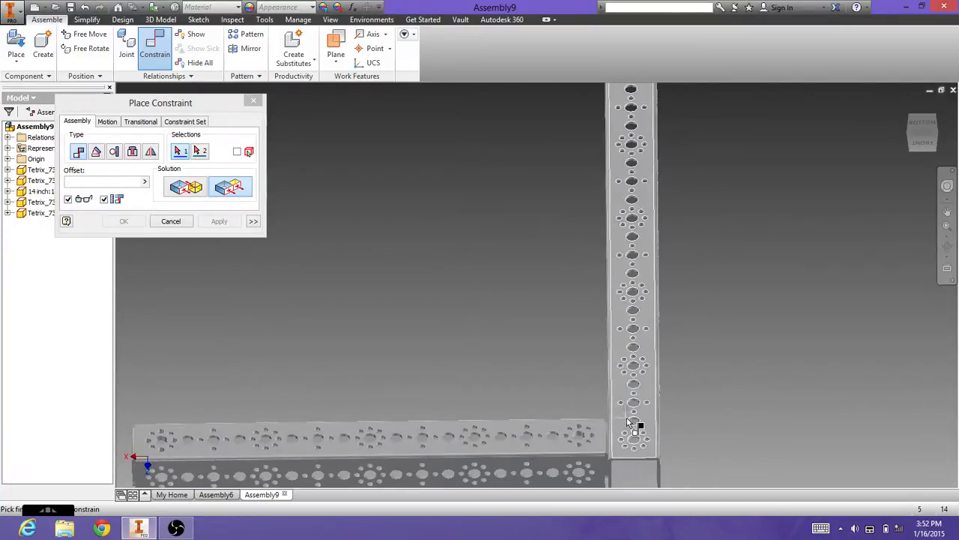
left_click(628, 422)
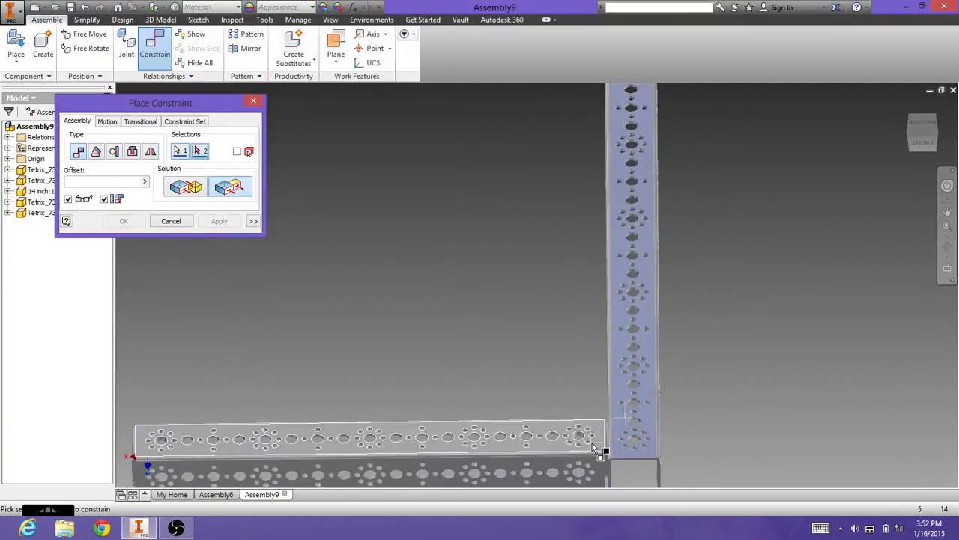
left_click(592, 443)
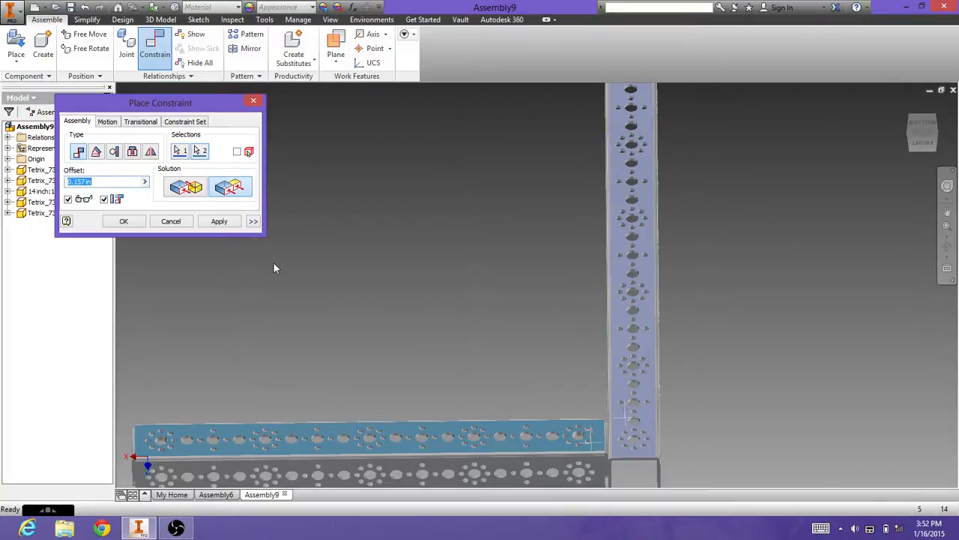
left_click(219, 222)
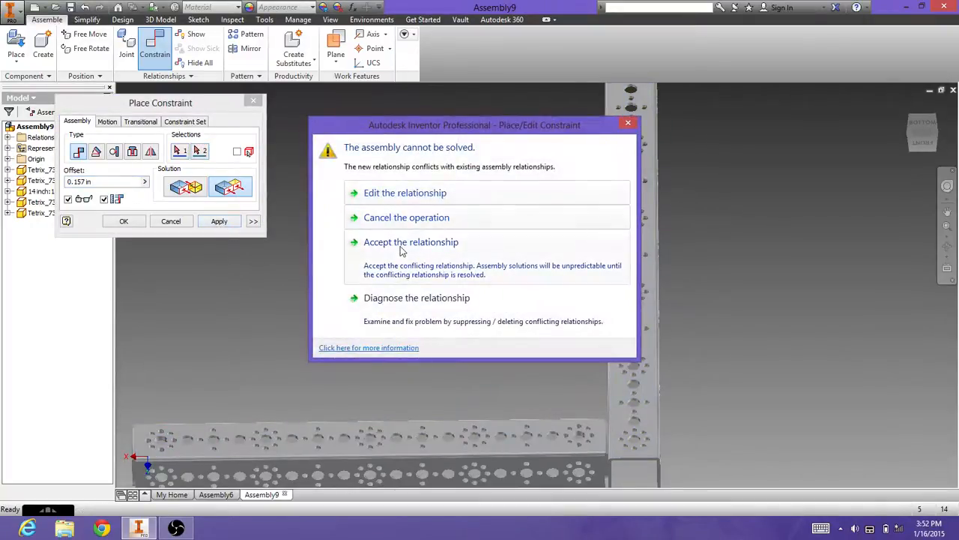
left_click(494, 263)
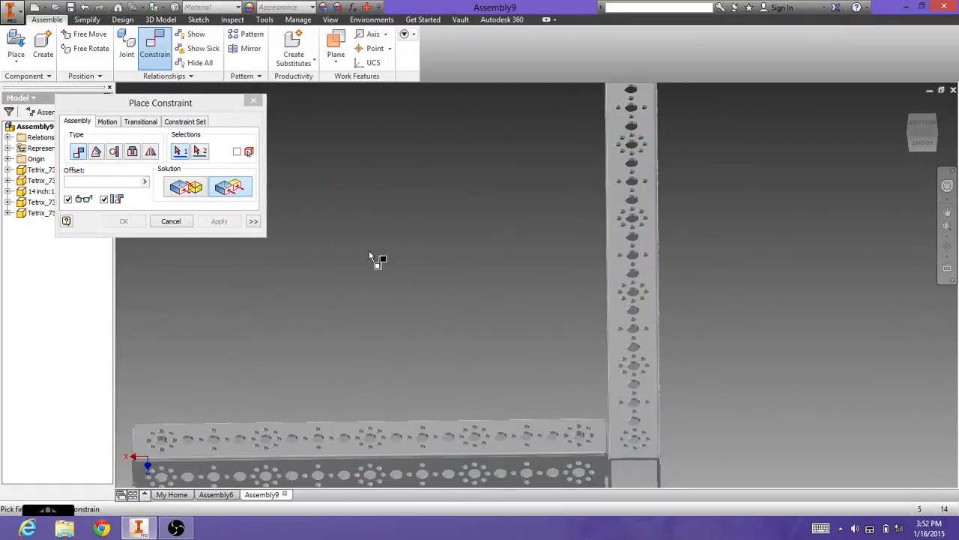
left_click(171, 221)
left_click_drag(625, 279, 717, 287)
left_click_drag(553, 430, 621, 370)
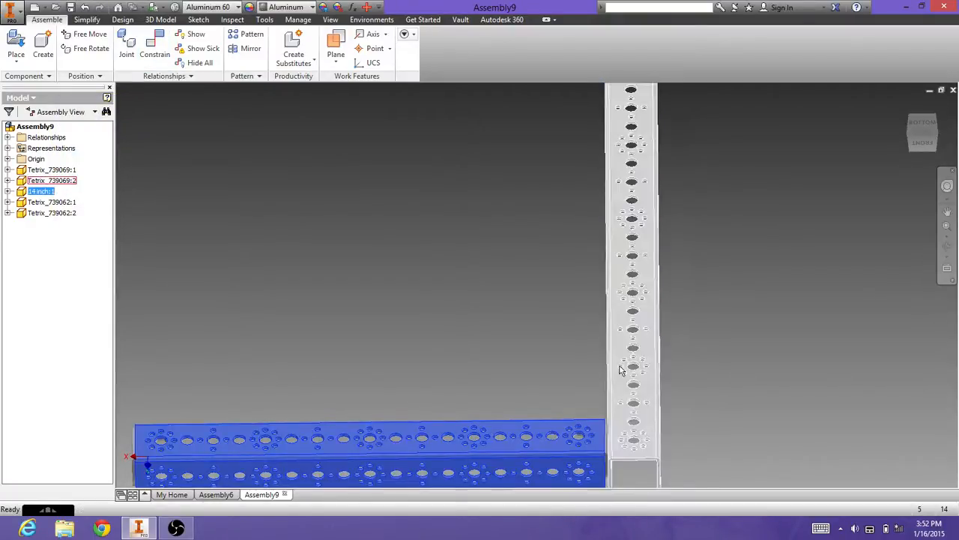
key("Escape")
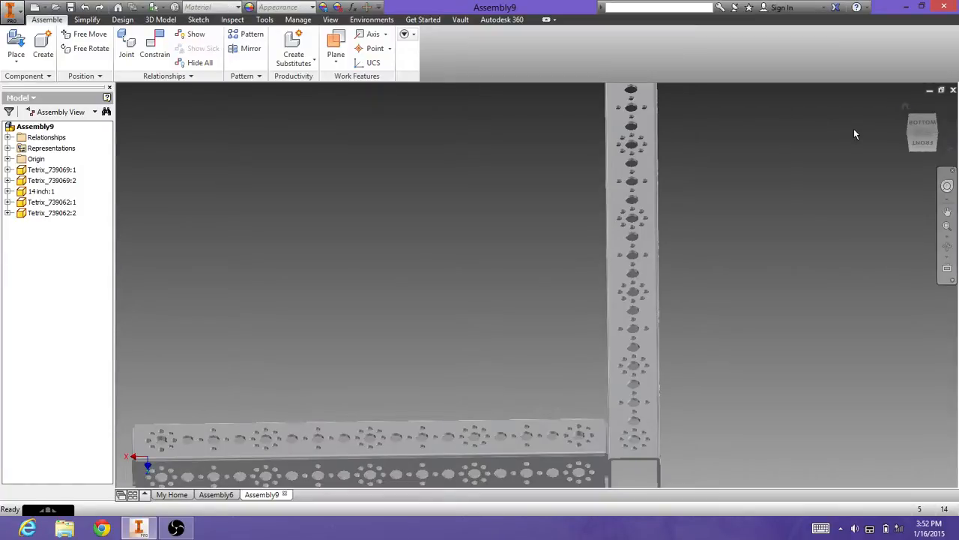
- Move the 14 inch:1 channel and the attached Tetrix_739069:2 channel together, bringing their corner fully into view
key("super+c")
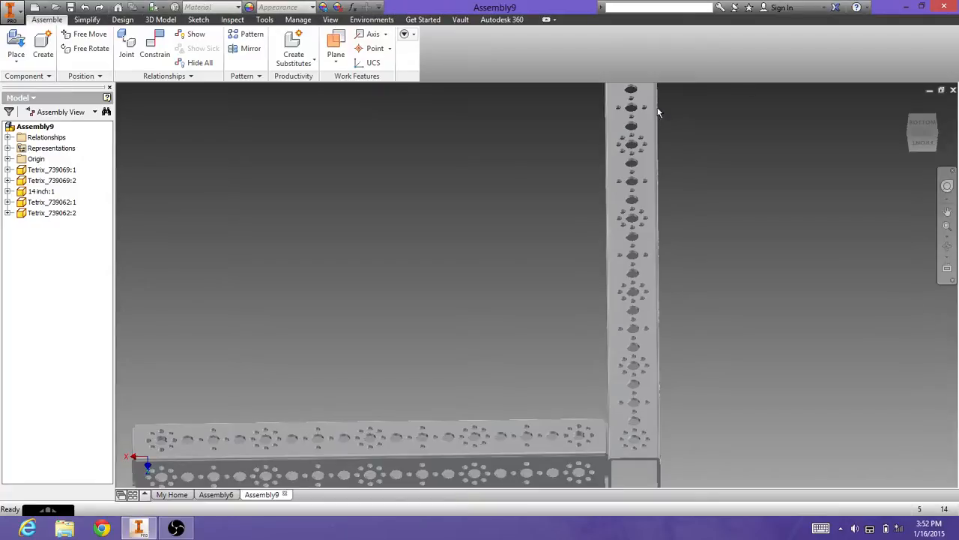
left_click_drag(546, 472, 556, 377)
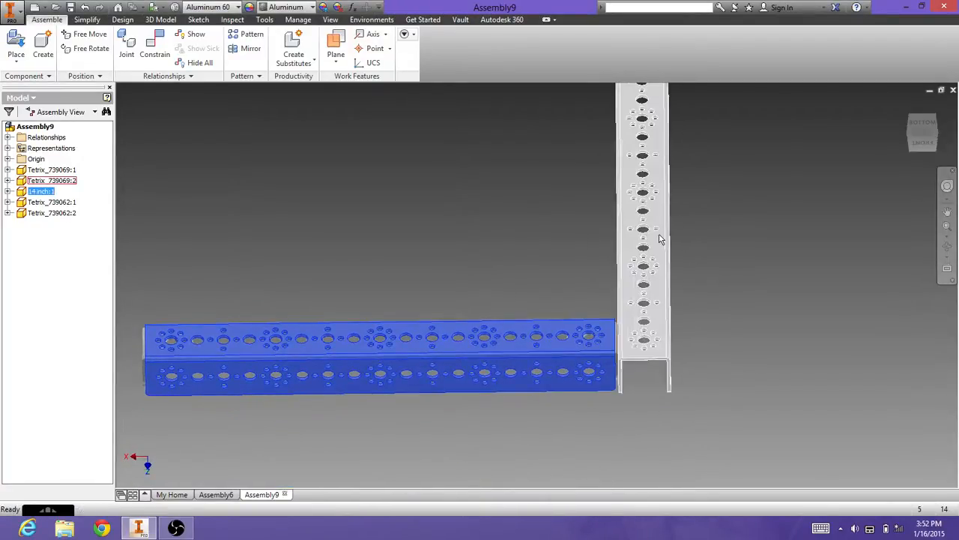
mouse_move(659, 238)
left_mouse_down()
mouse_move(672, 351)
mouse_move(667, 289)
mouse_move(637, 205)
mouse_move(623, 265)
mouse_move(661, 228)
mouse_move(643, 266)
mouse_move(660, 232)
left_mouse_up()
key("Escape")
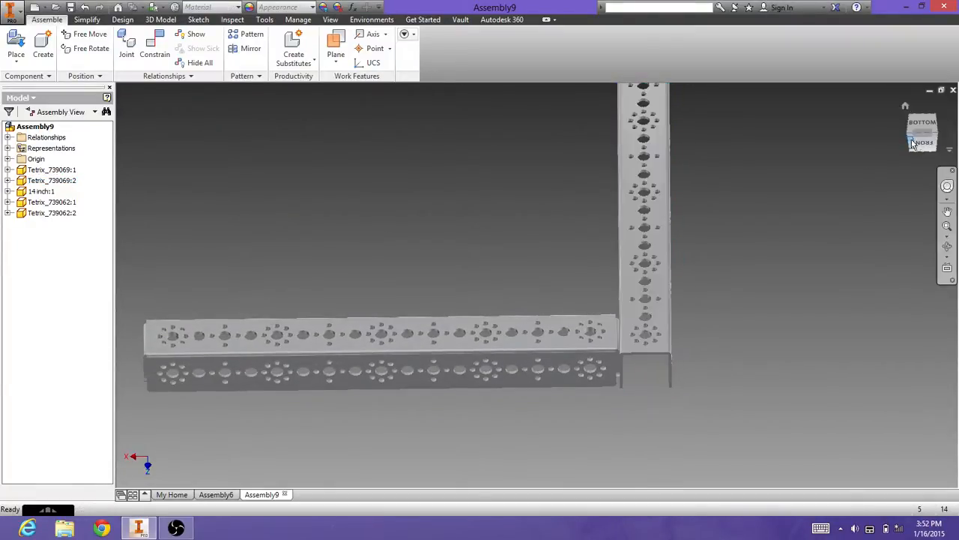
- From the bottom-right edge view, shift the 14 inch:1 channel slightly together with the Tetrix_739069:2 channel fastened to it
left_click(909, 129)
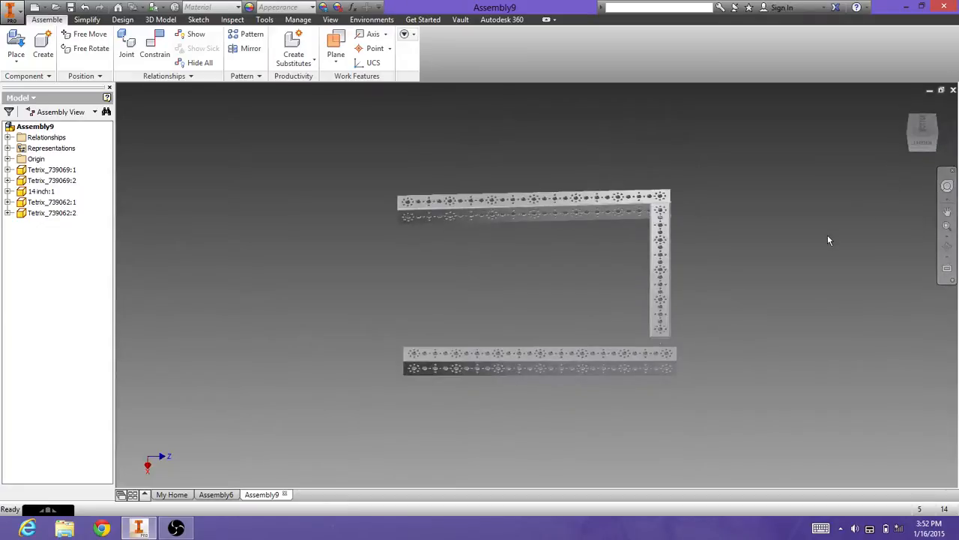
scroll(668, 228, "down", 6)
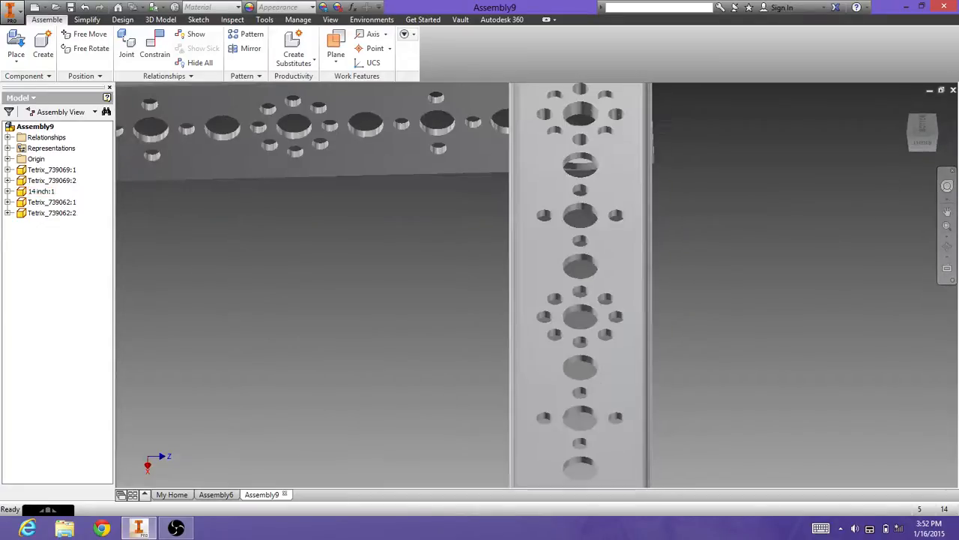
key("super+c")
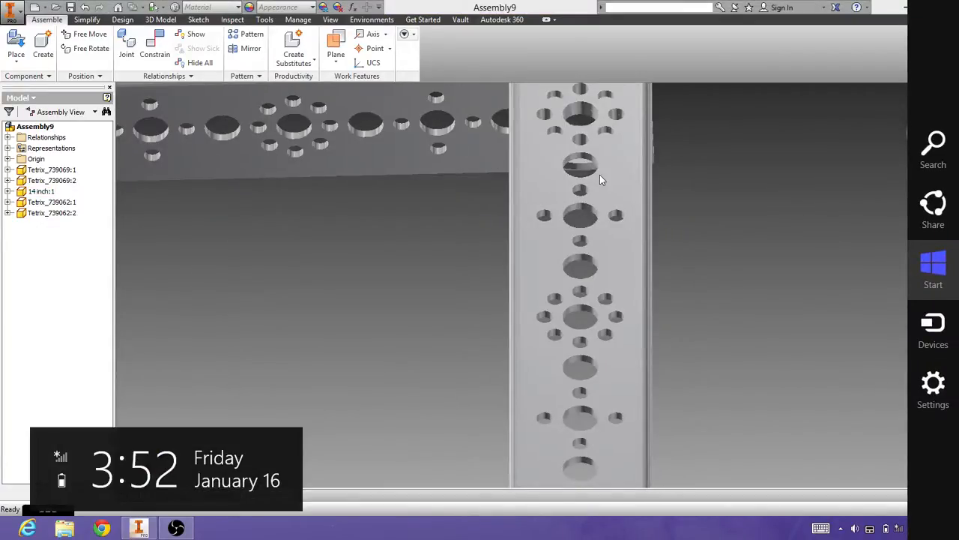
left_click(832, 246)
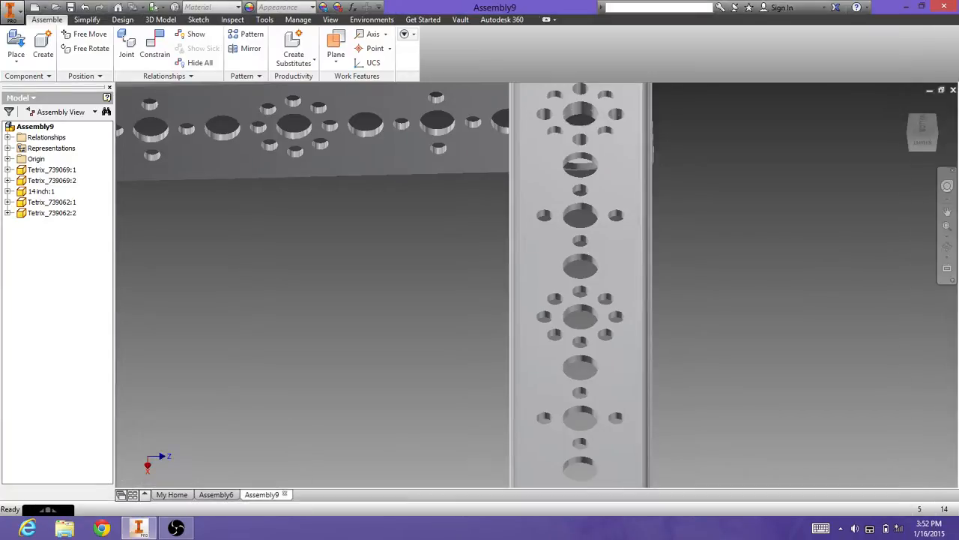
left_click(610, 200)
scroll(577, 197, "up", 3)
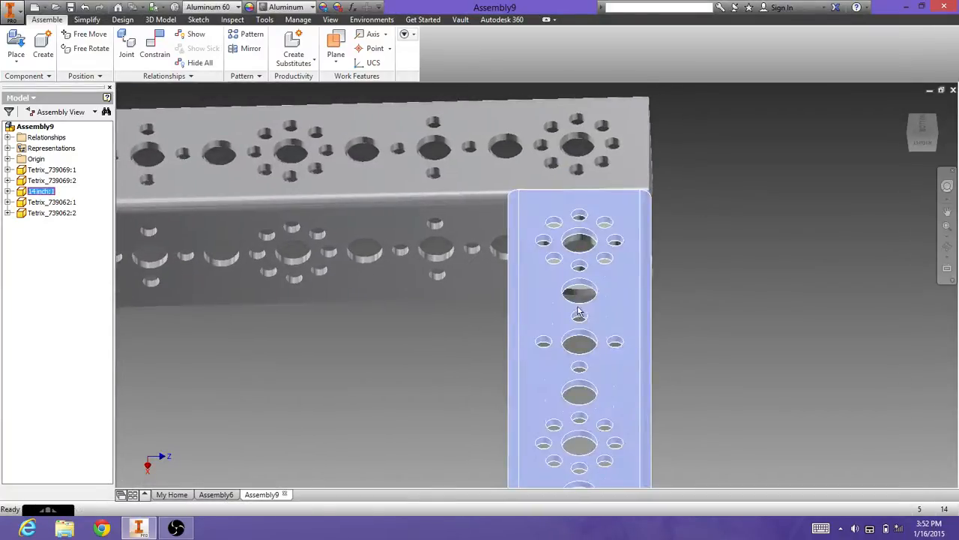
left_click_drag(578, 306, 590, 320)
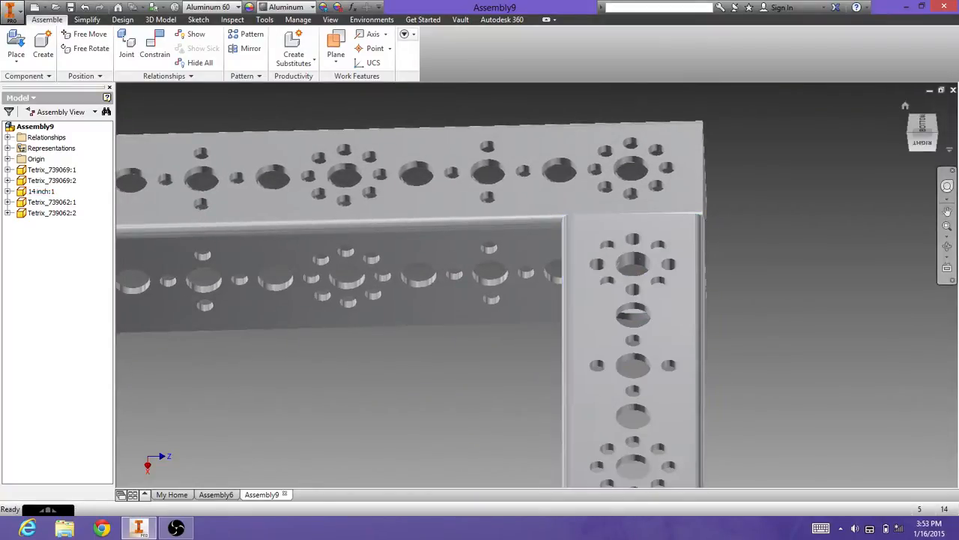
- Examine the bracketed corner joint between the 14 inch:1 and Tetrix_739069:2 channels from the right side and in the home view
left_click_drag(923, 143, 913, 134)
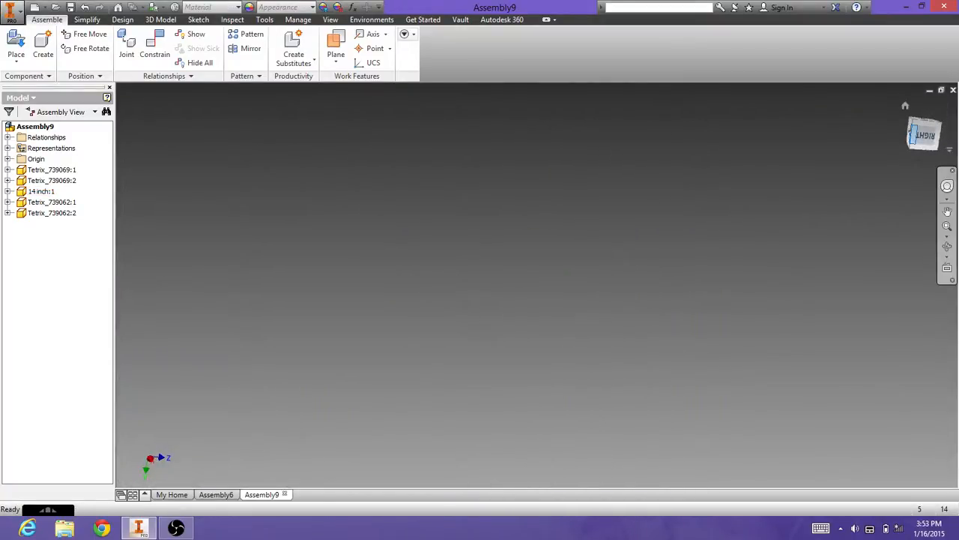
left_click(948, 212)
left_click_drag(524, 457, 555, 205)
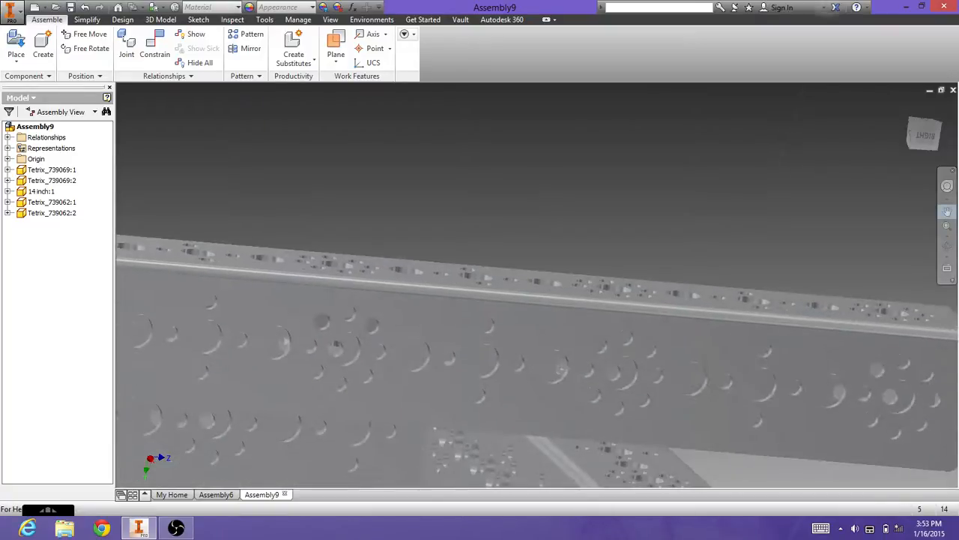
middle_click_drag(569, 375, 361, 150)
middle_click_drag(479, 315, 565, 269)
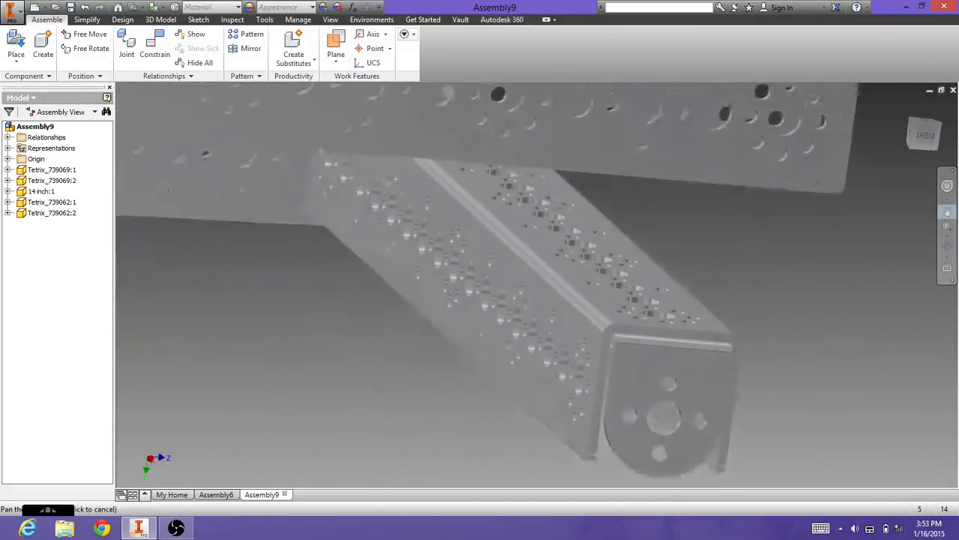
left_click_drag(565, 268, 718, 302)
scroll(555, 258, "down", 5)
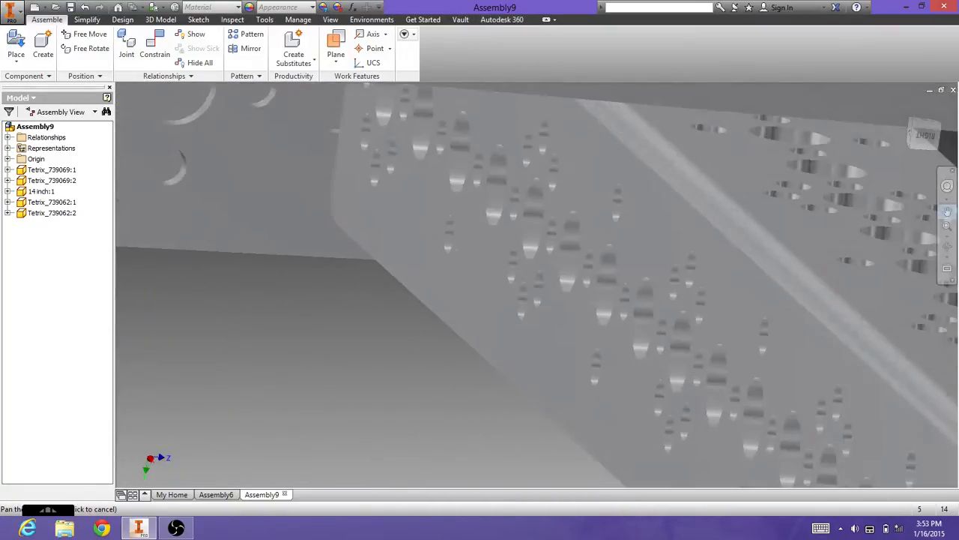
key("Escape")
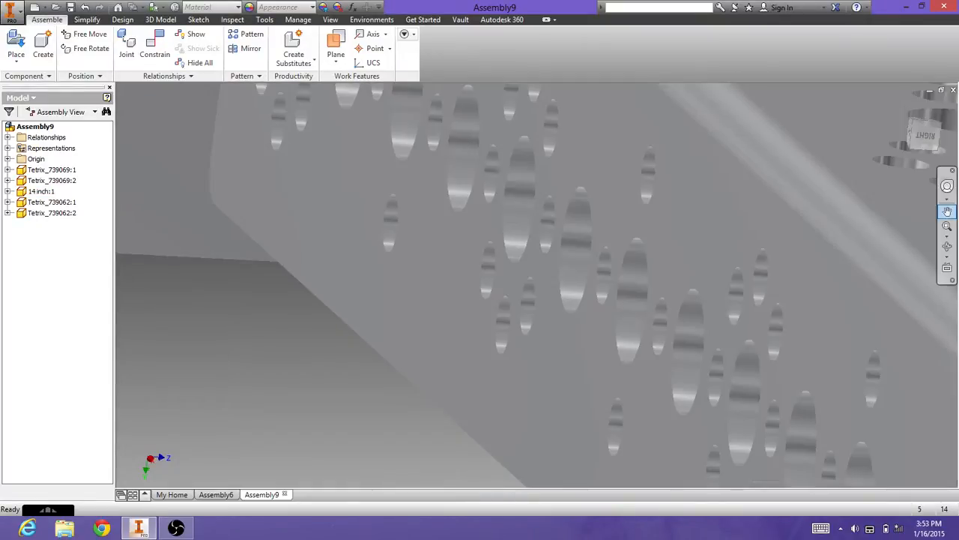
middle_click_drag(555, 259, 830, 456)
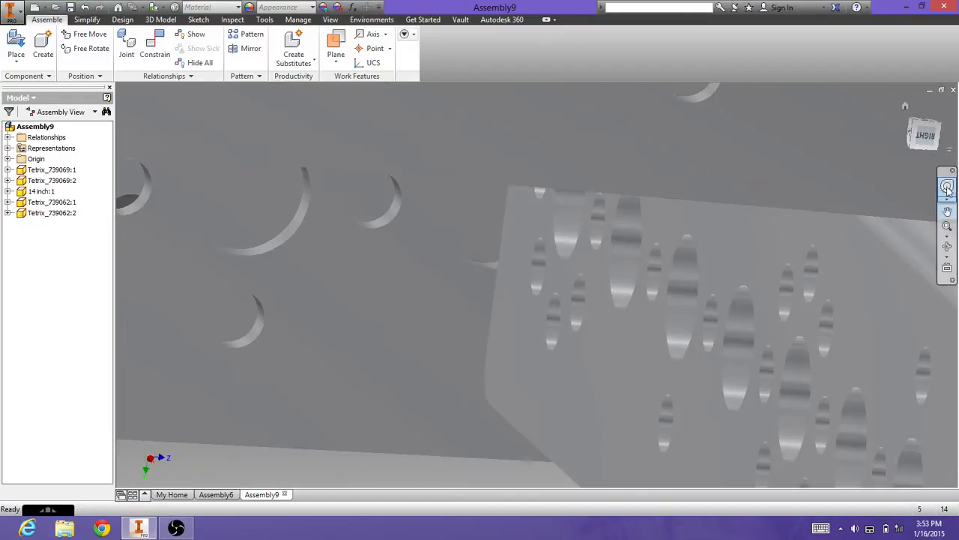
left_click(906, 105)
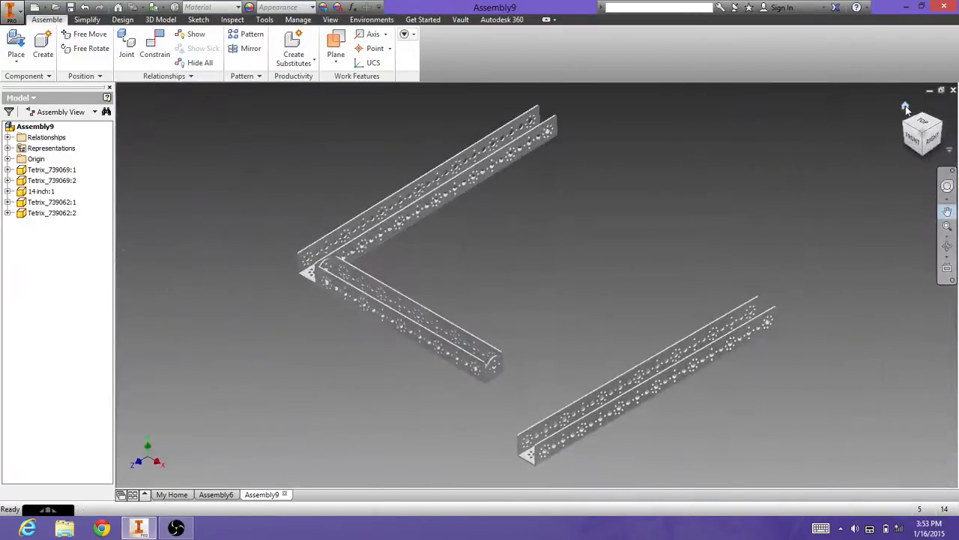
scroll(383, 306, "down", 2)
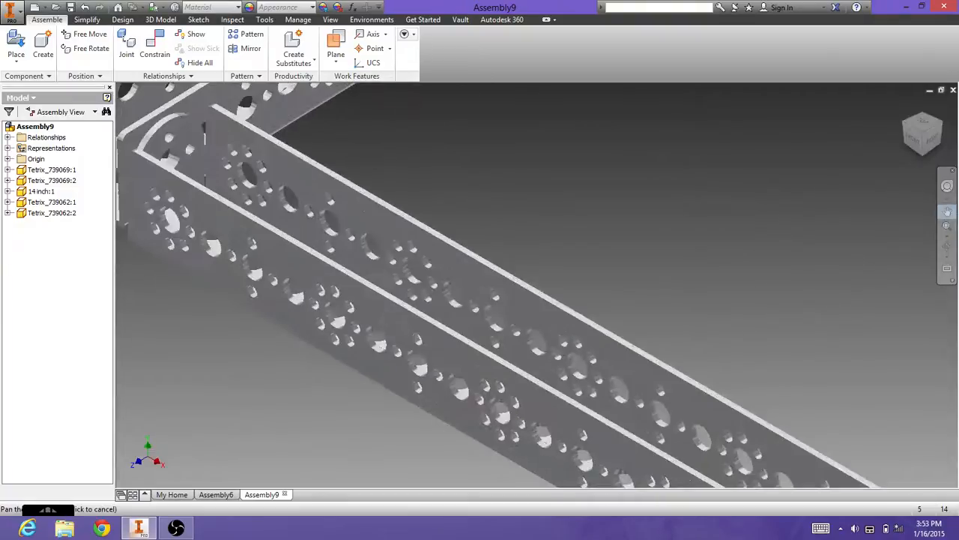
middle_click_drag(383, 306, 630, 410)
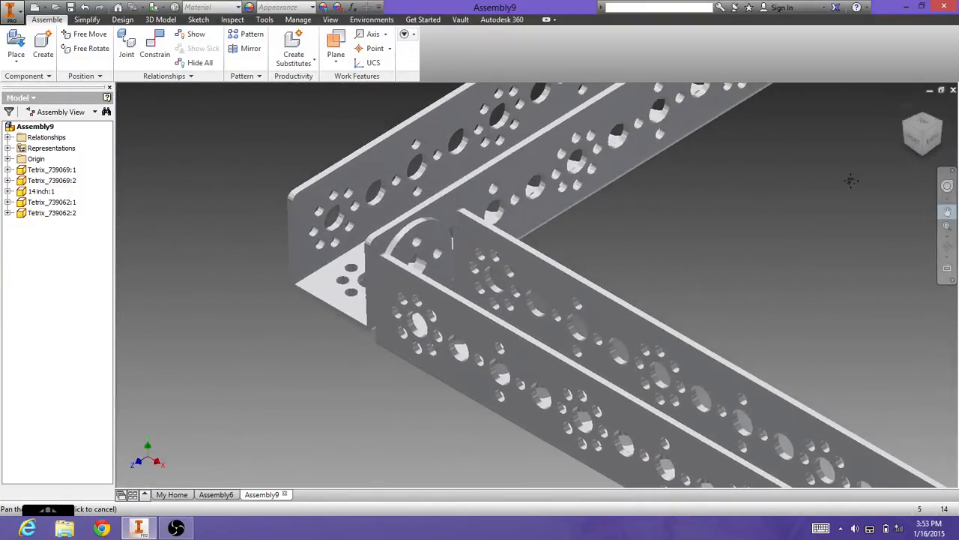
left_click(946, 211)
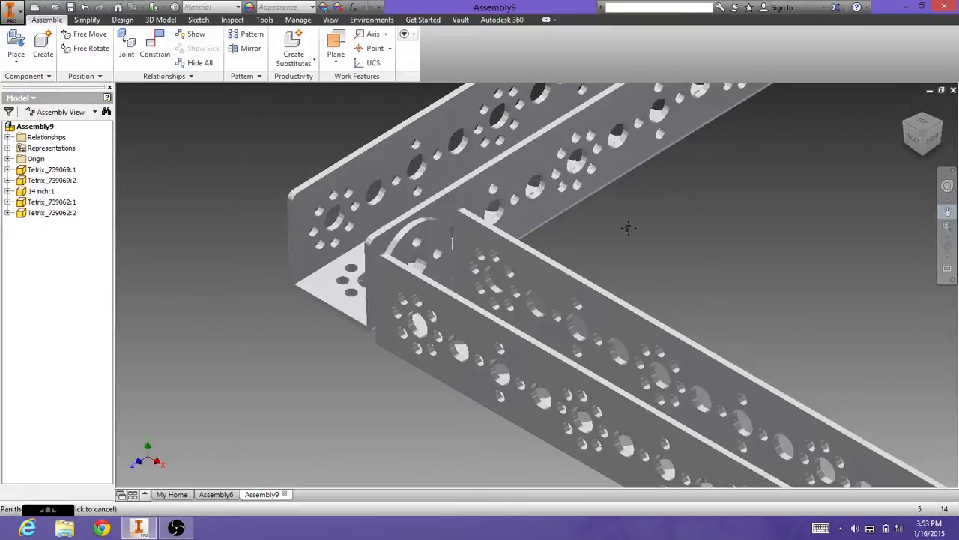
- Apply an Insert constraint between the second screw hole of the 14 inch:1 channel's end bracket and the matching hole in Tetrix_739069:2
left_click(154, 46)
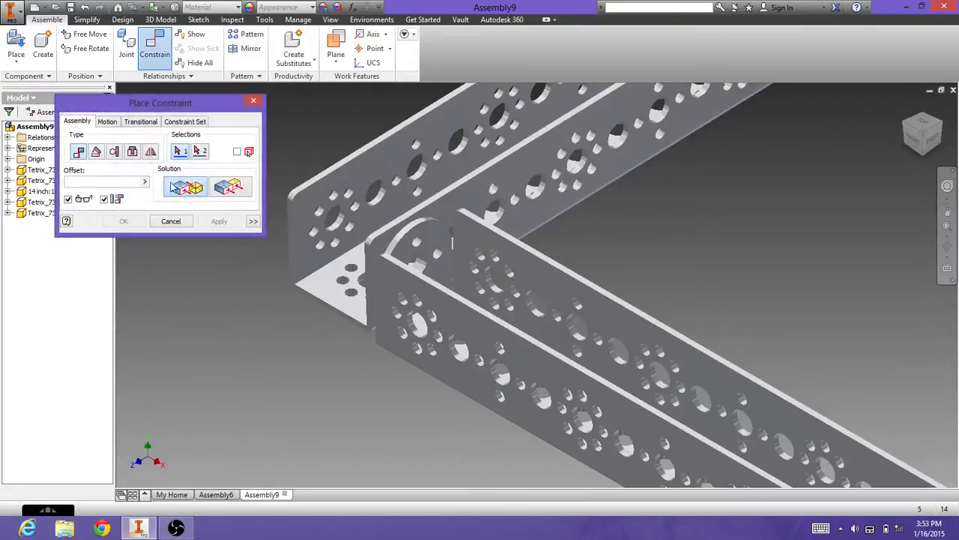
left_click(133, 152)
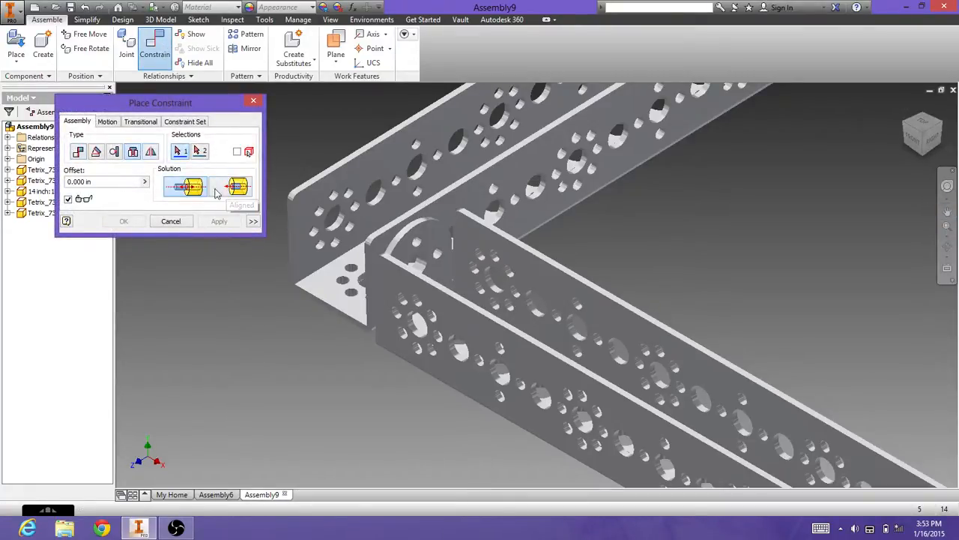
left_click(433, 251)
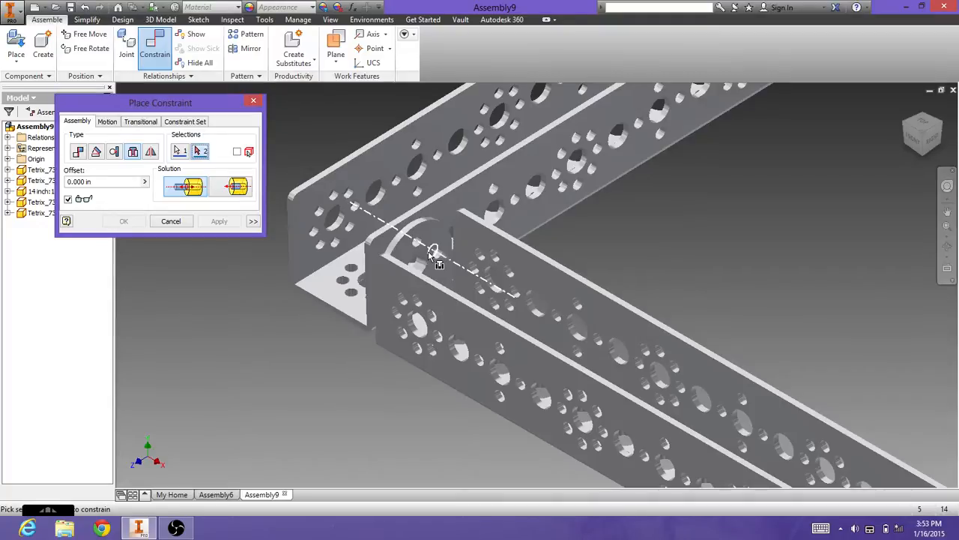
left_click(431, 255)
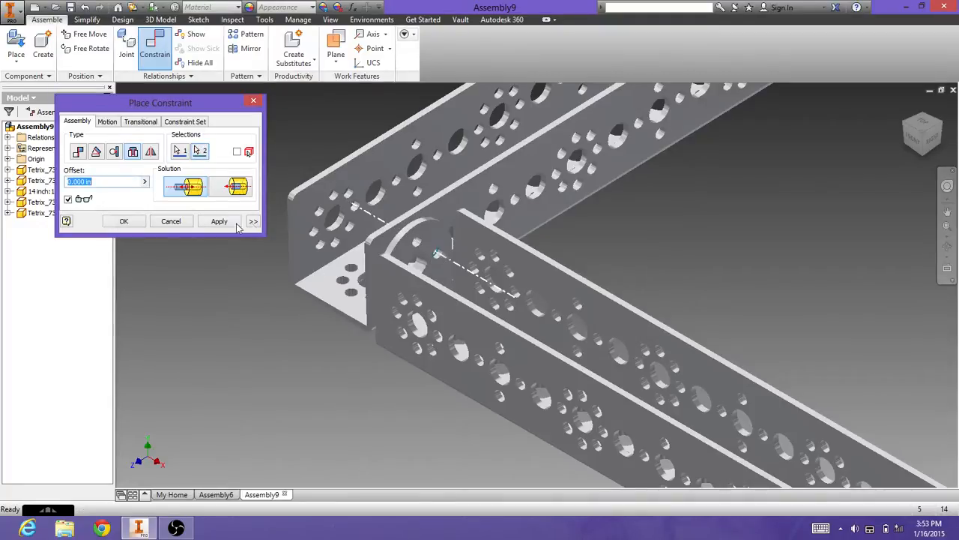
left_click(234, 222)
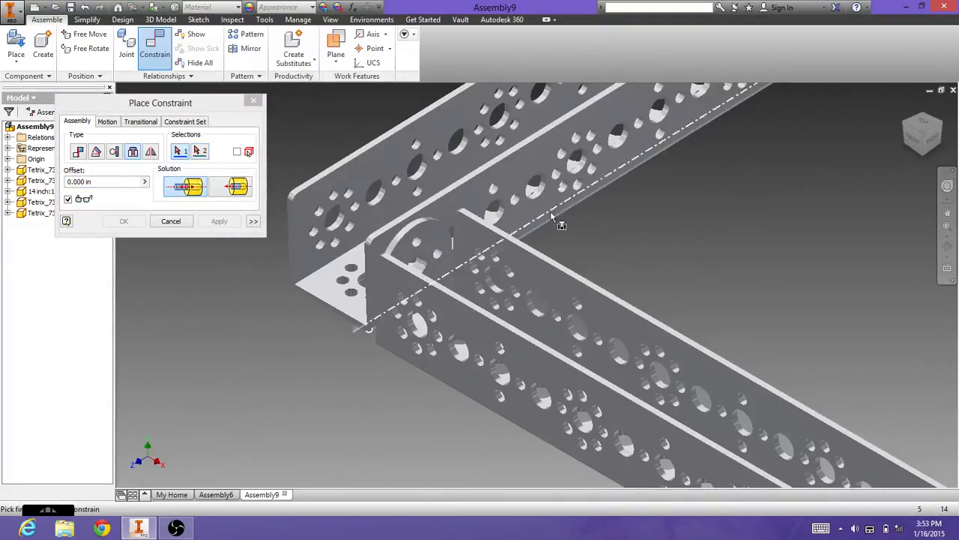
- From below, try a flush Mate between the undersides of the 14 inch:1 and Tetrix_739069:2 channels and cancel the conflicting operation
left_click(906, 108)
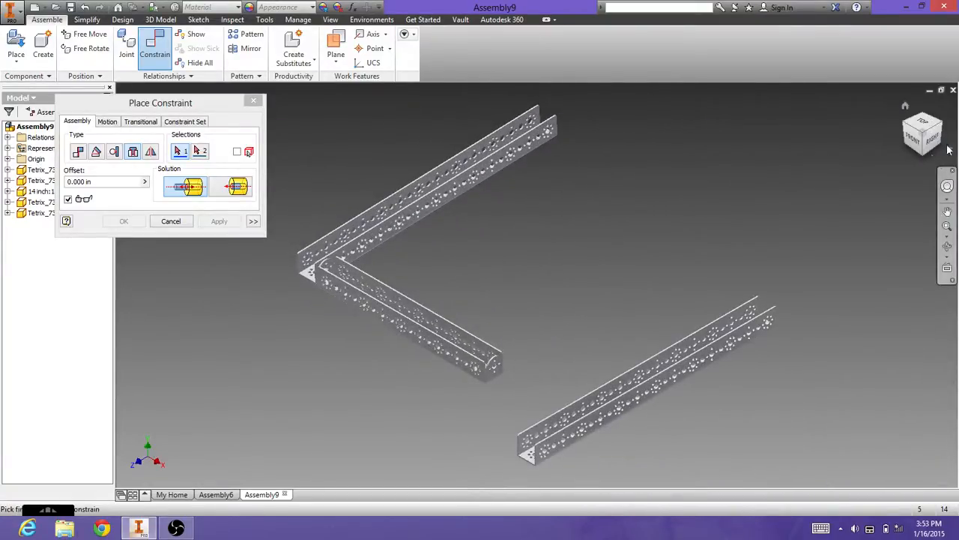
left_click(923, 161)
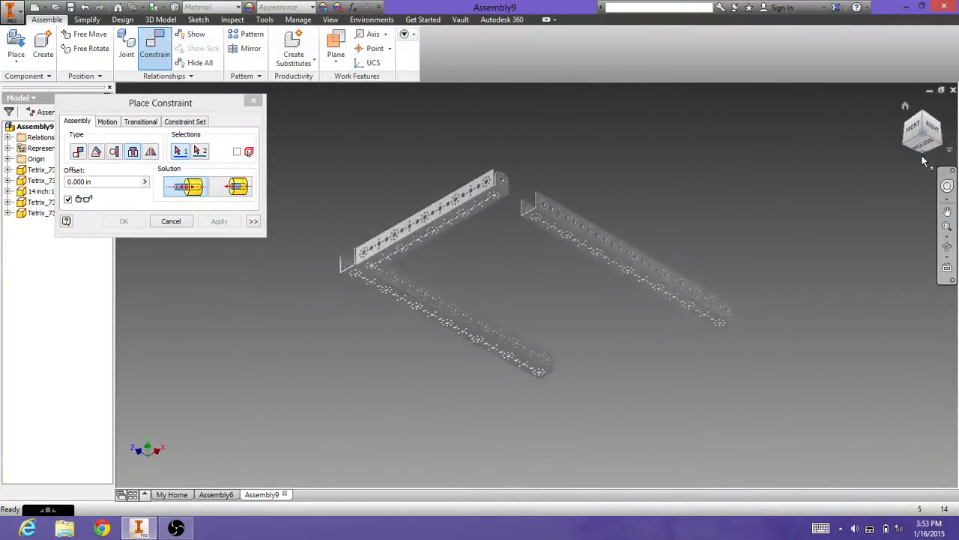
scroll(416, 301, "down", 5)
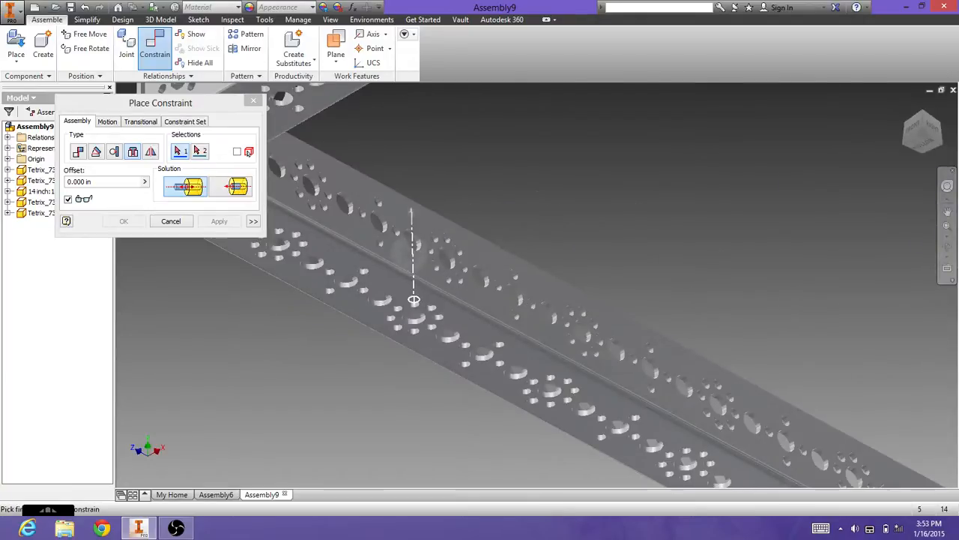
scroll(414, 300, "up", 3)
middle_click_drag(430, 301, 527, 354)
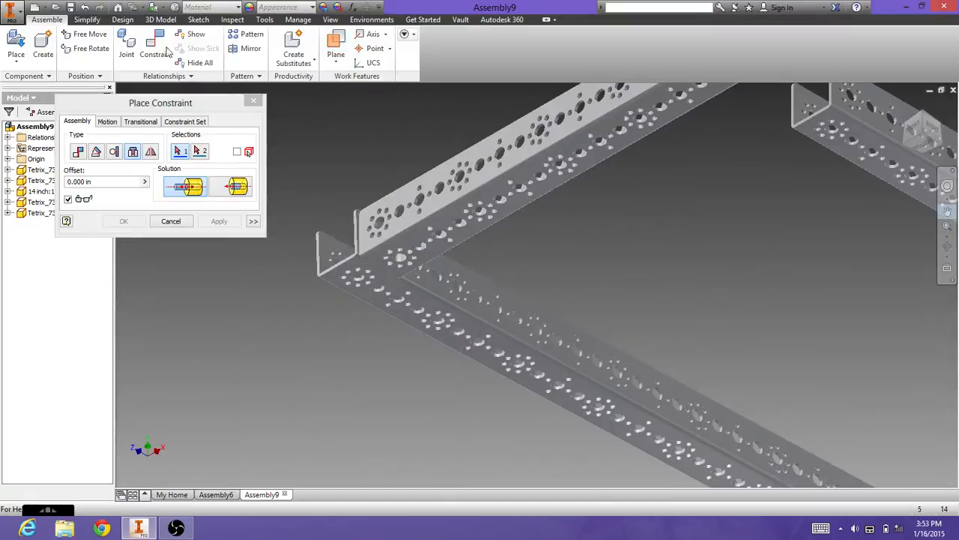
left_click(80, 152)
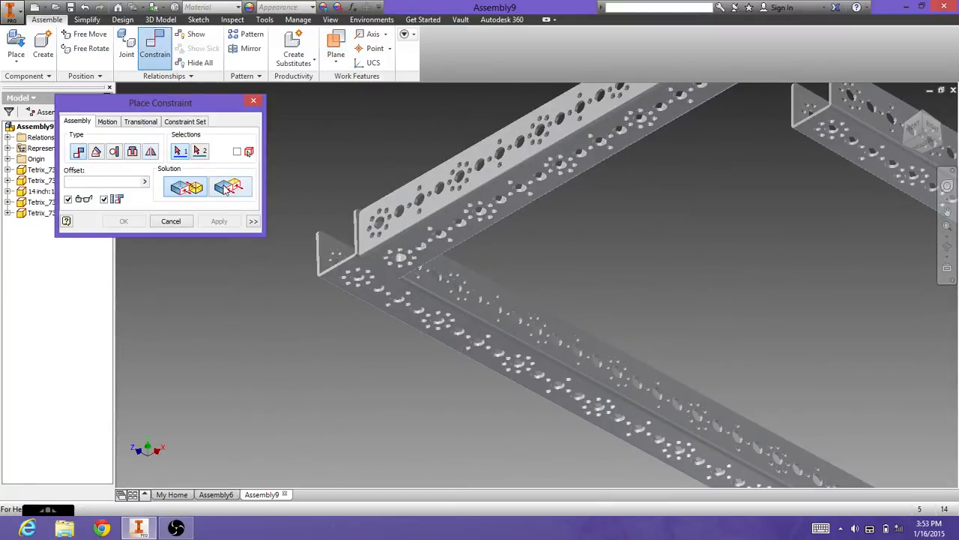
left_click(230, 187)
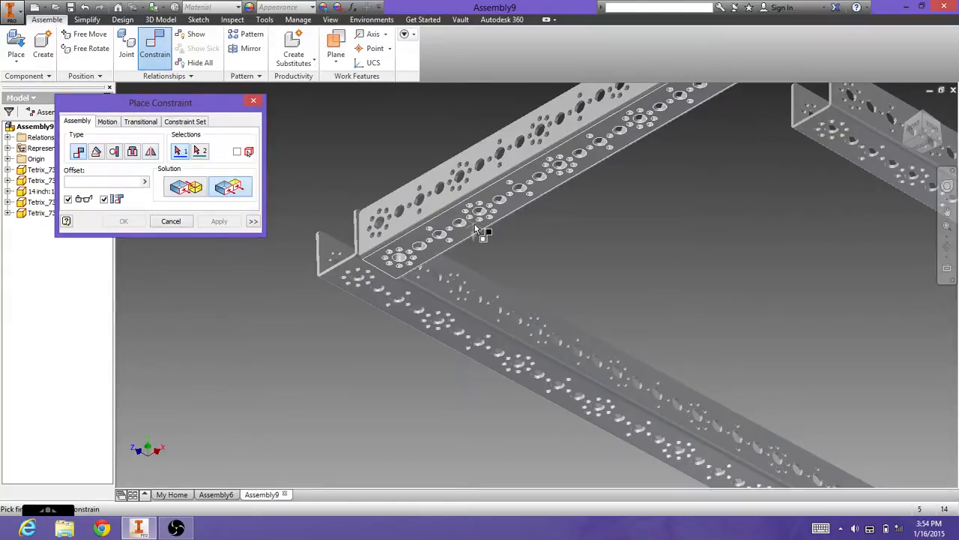
left_click(476, 227)
left_click(423, 302)
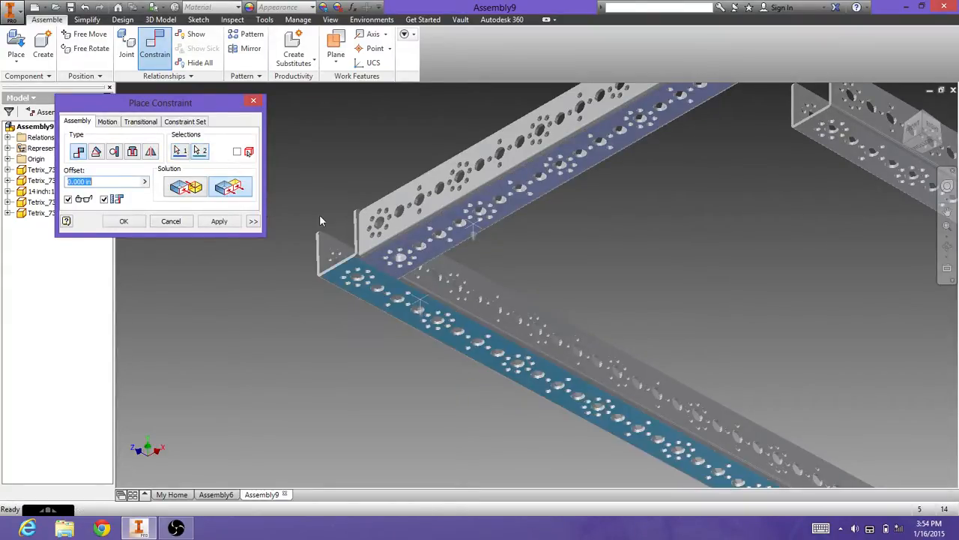
left_click(221, 222)
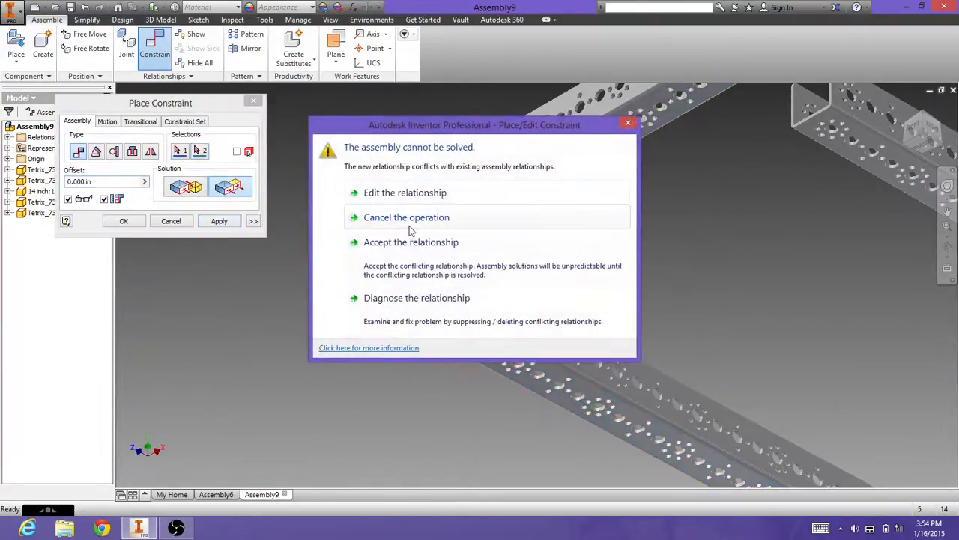
left_click(409, 225)
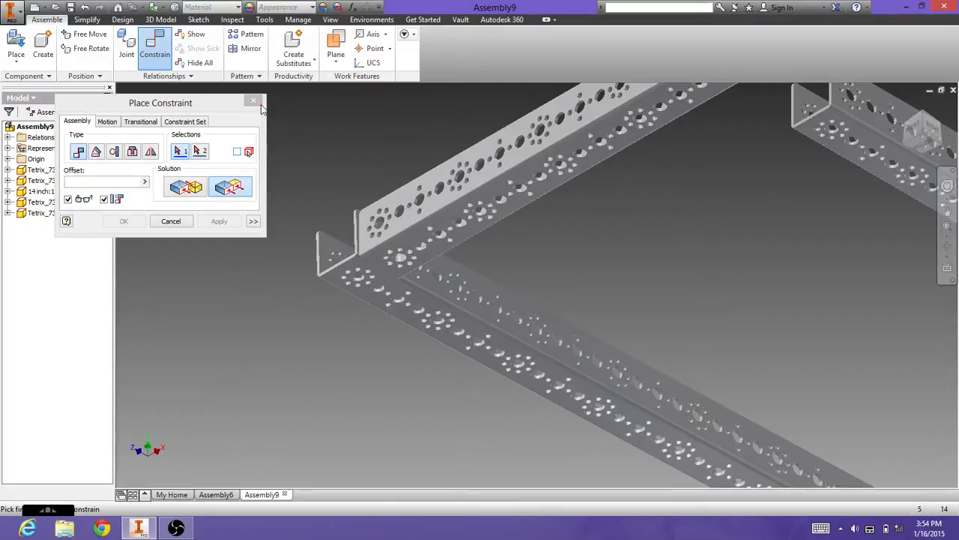
- Apply a flush Mate between the 14 inch:1 channel's outer side face and the end face of Tetrix_739069:2
left_click(486, 159)
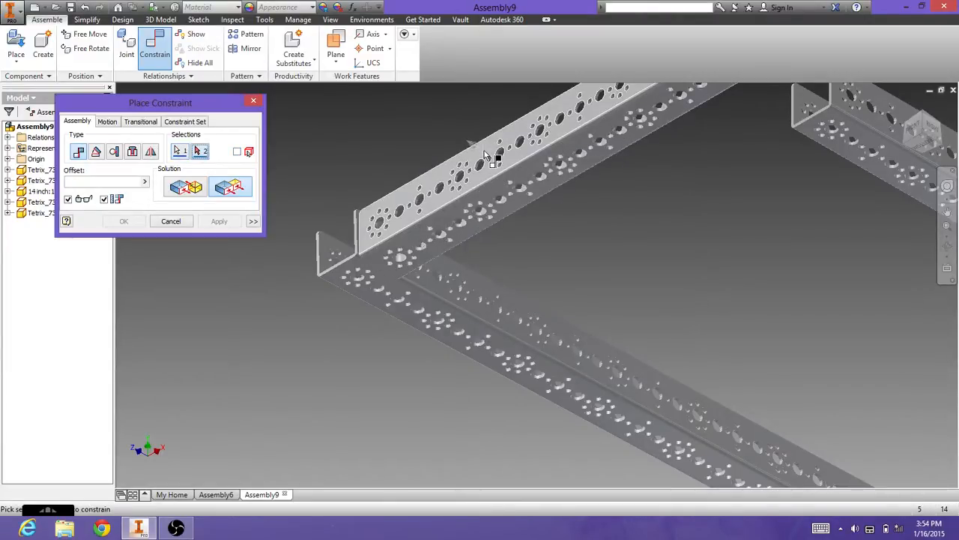
left_click(357, 255)
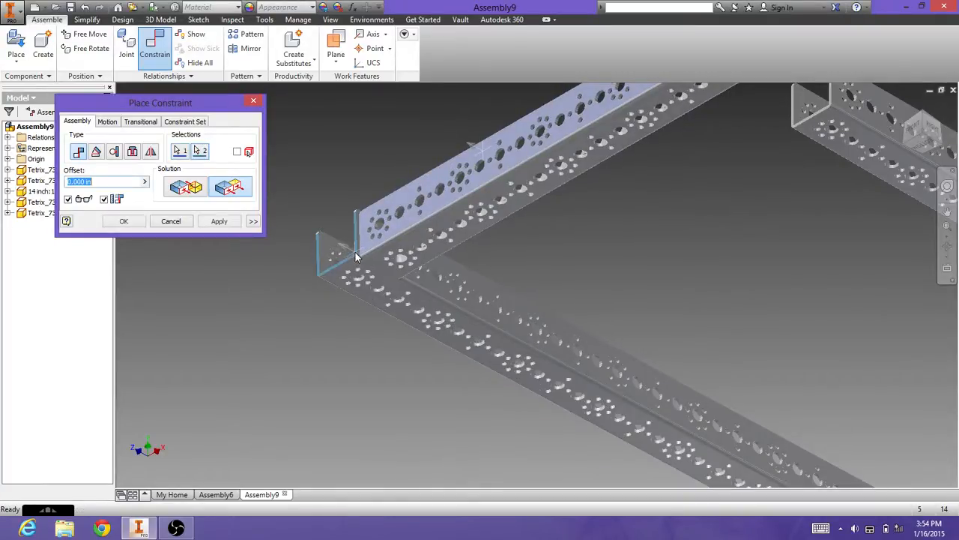
left_click(234, 222)
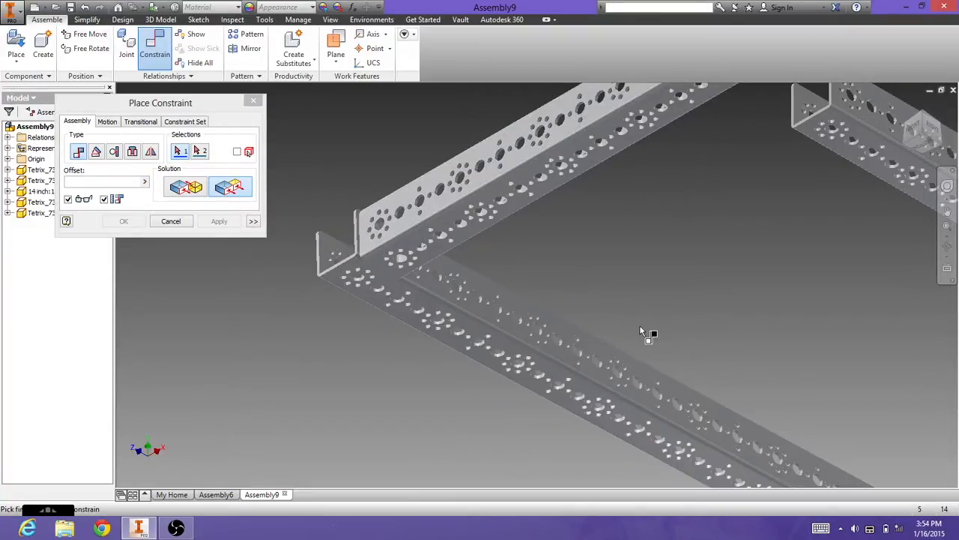
left_click_drag(616, 156, 509, 257)
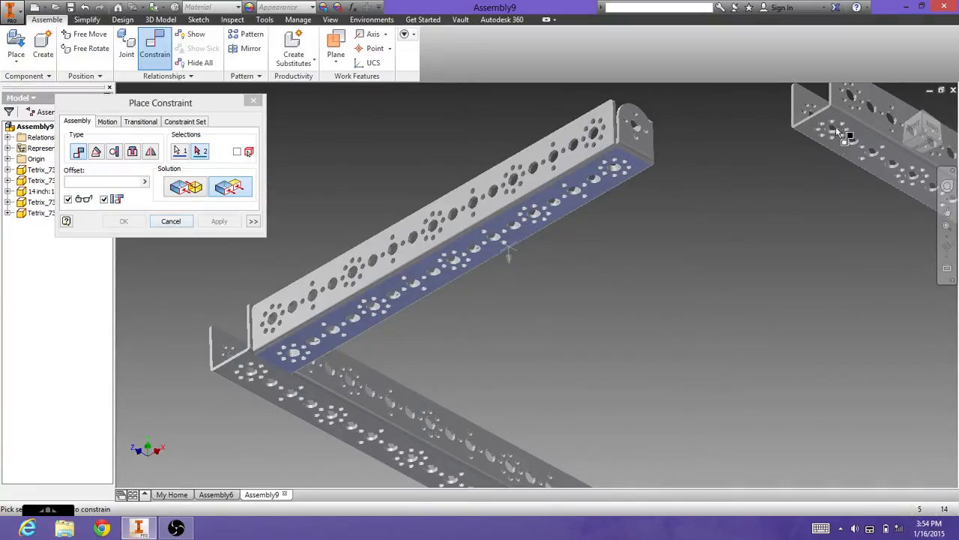
left_click(134, 152)
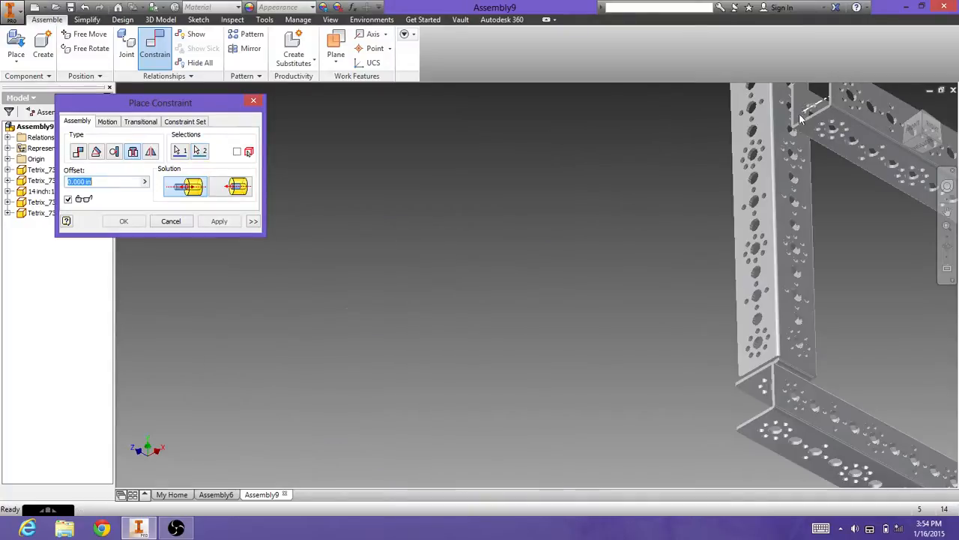
left_click(804, 114)
left_click(180, 225)
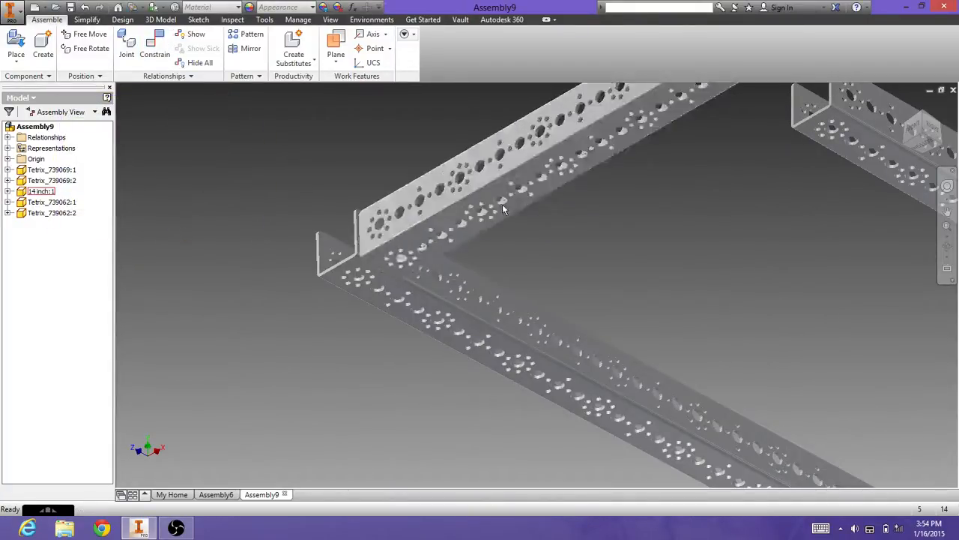
- Move the joined channels and try an Insert constraint between the 14 inch:1 channel's free-end bracket hole and a hole in Tetrix_739069:1
left_click_drag(470, 181, 375, 284)
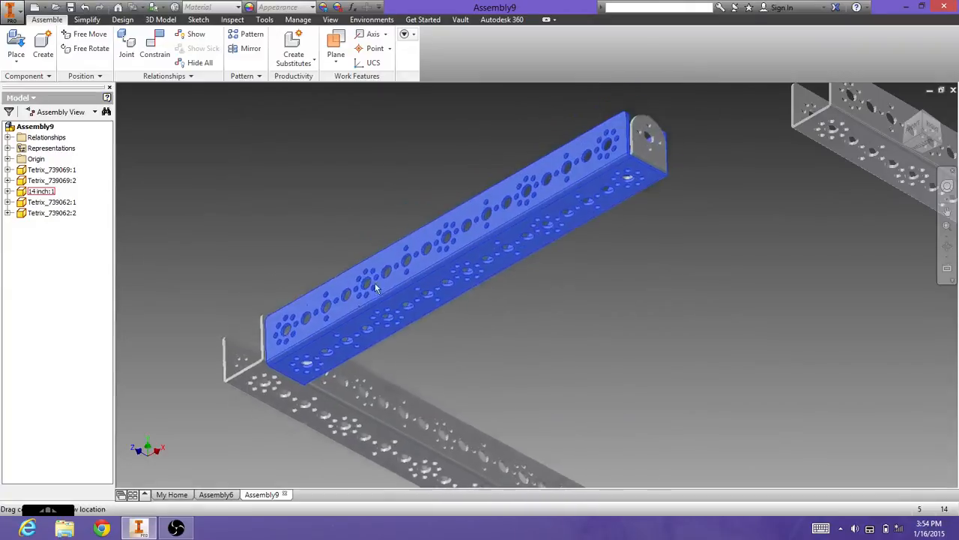
left_click(154, 47)
left_click(133, 152)
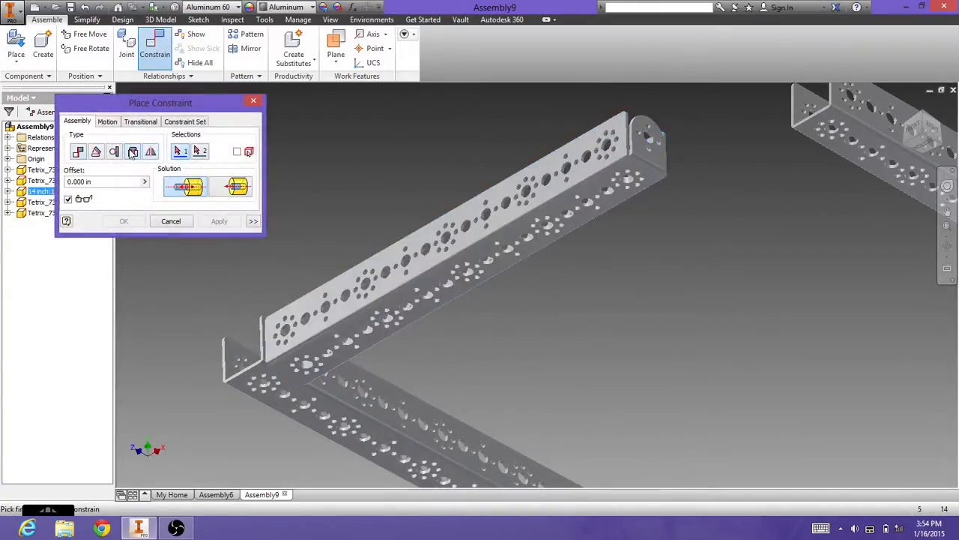
left_click(641, 133)
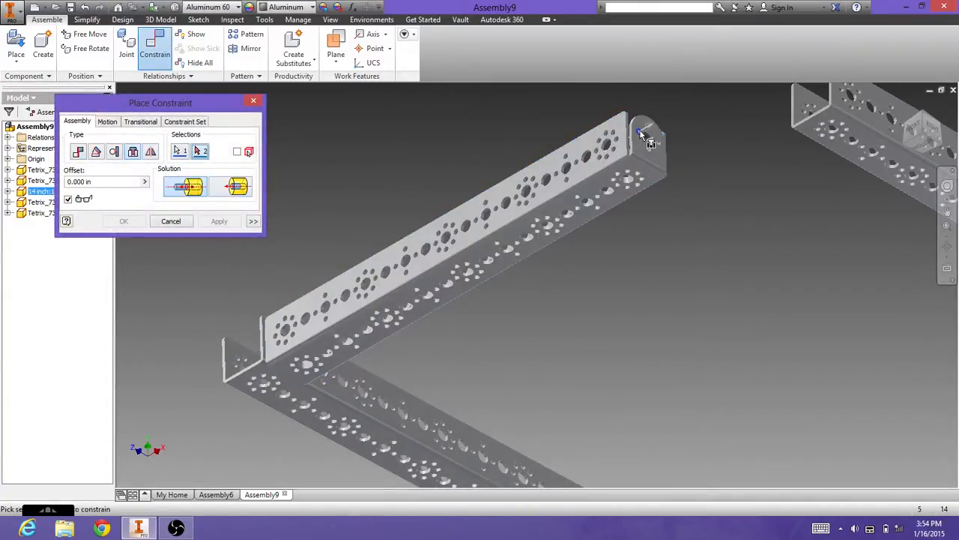
left_click(802, 118)
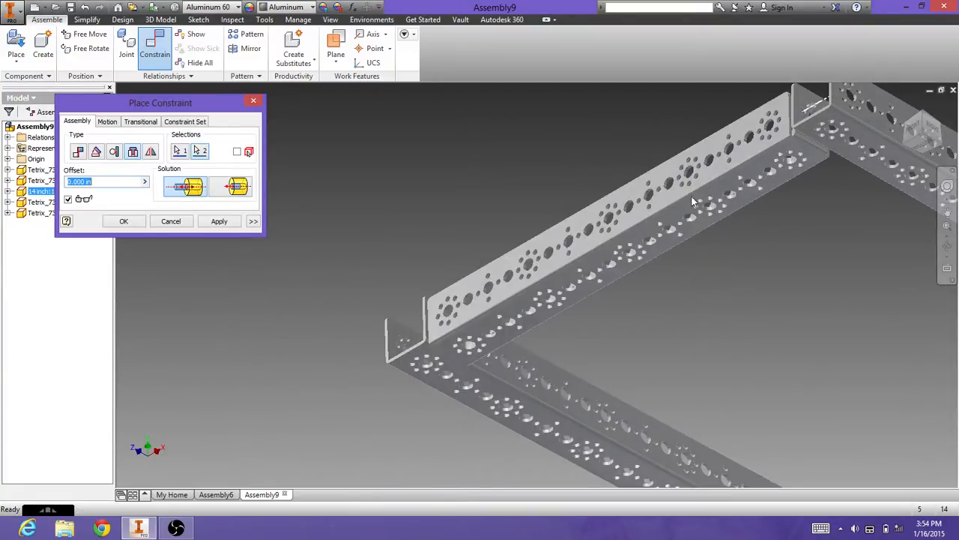
- Apply a flush Mate between the 14 inch:1 channel's outer side face and the end face of Tetrix_739069:1
left_click(78, 152)
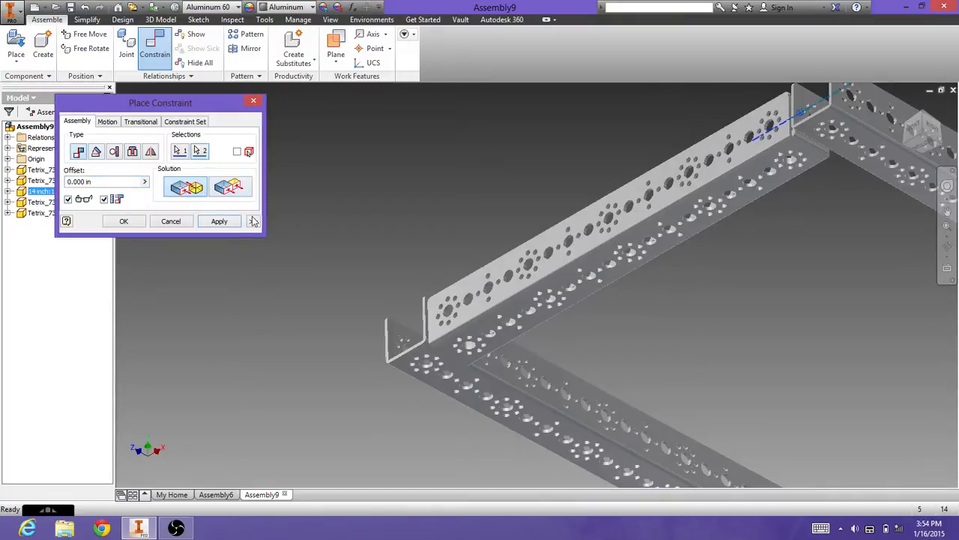
left_click(230, 188)
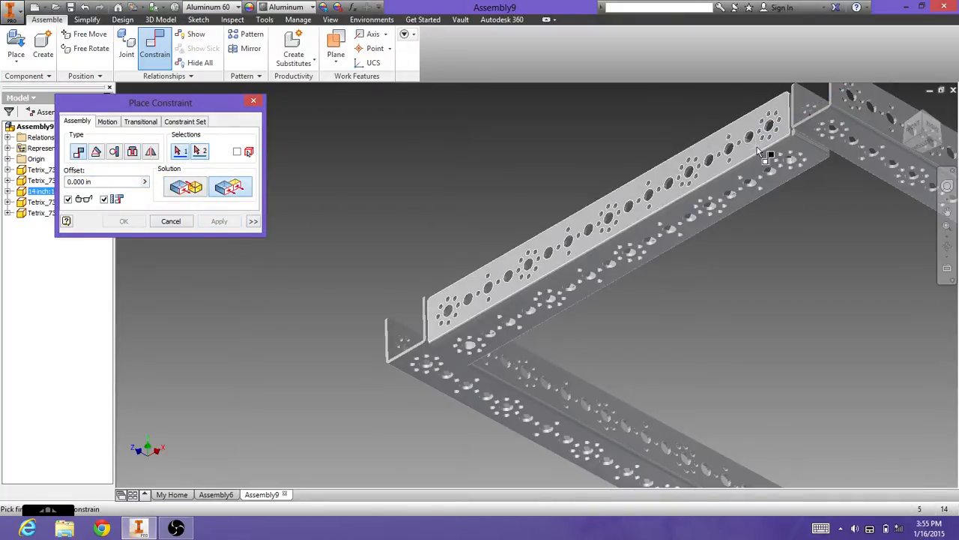
left_click(757, 147)
left_click(819, 116)
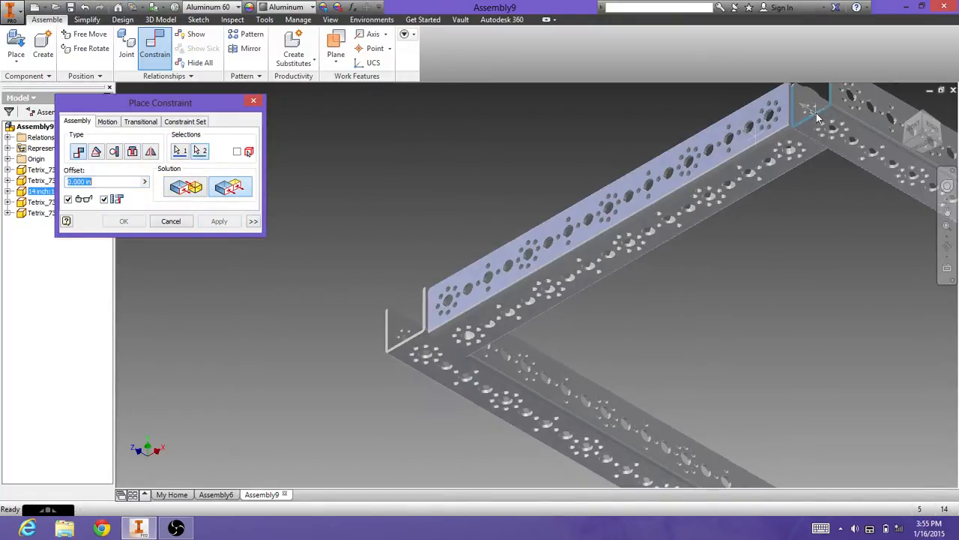
left_click(228, 225)
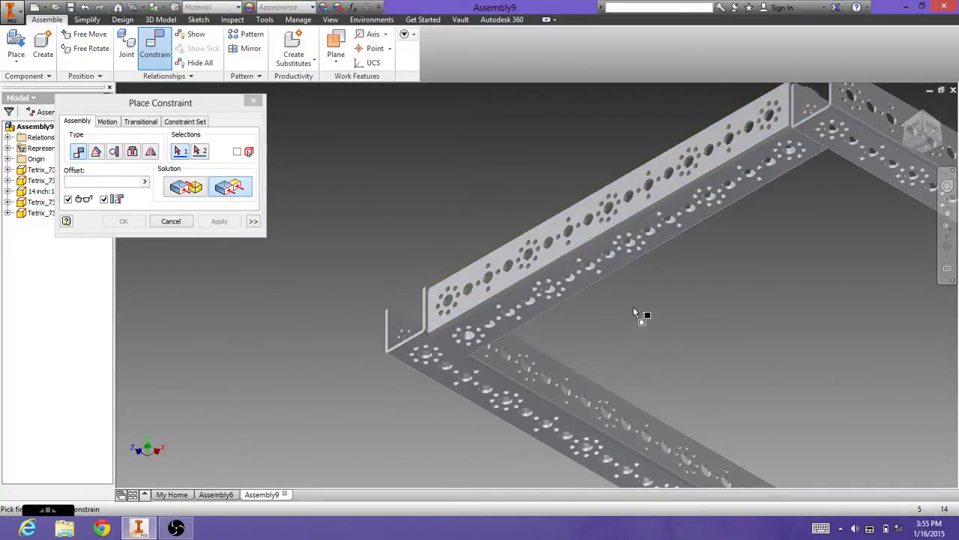
- Move the Tetrix_739069:1 channel clear and apply an Insert constraint between the 14 inch:1 channel's free-end bracket hole and that channel's end side hole
left_click_drag(850, 139, 866, 174)
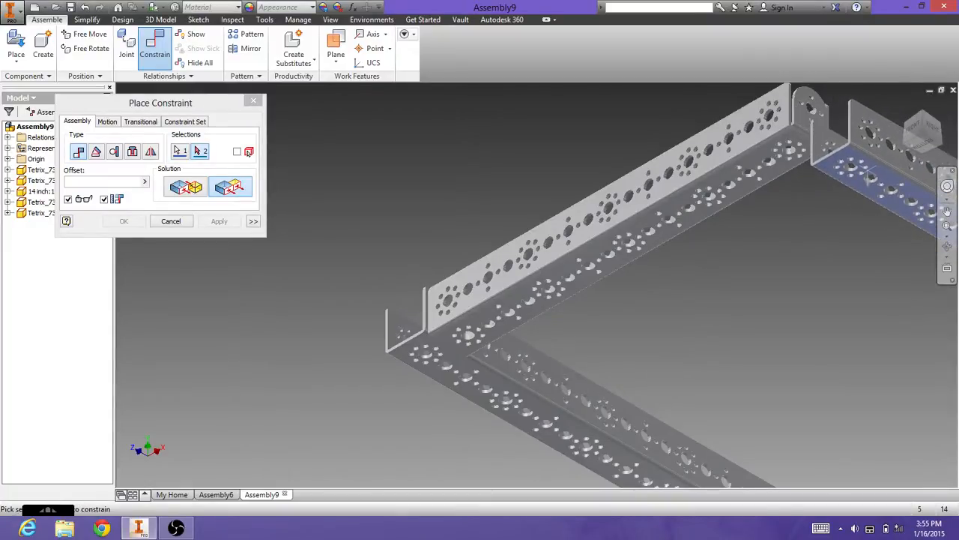
left_click(133, 151)
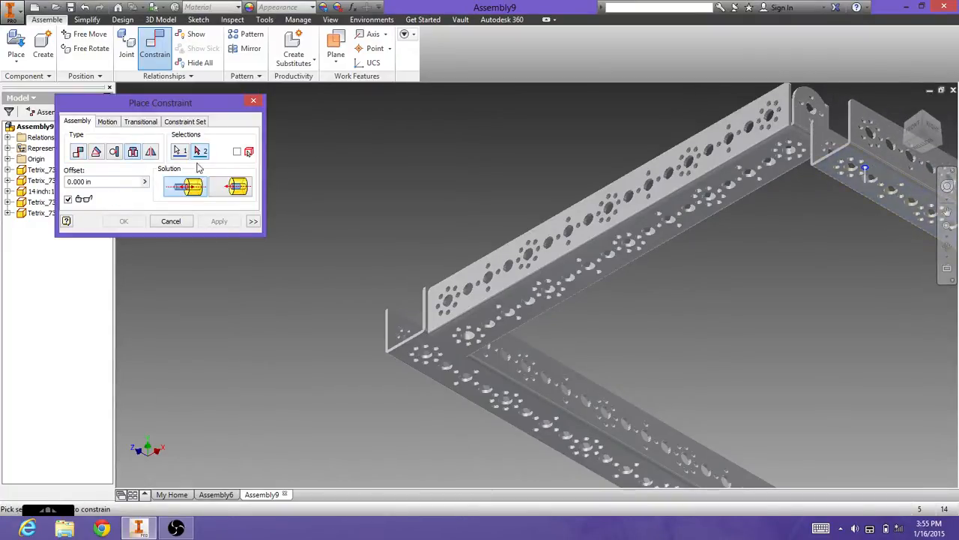
left_click(805, 104)
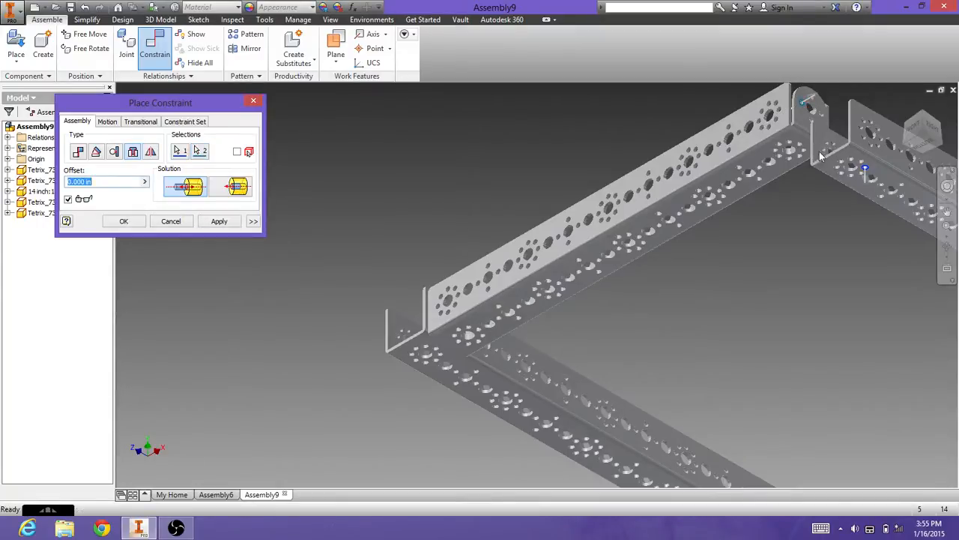
left_click(199, 151)
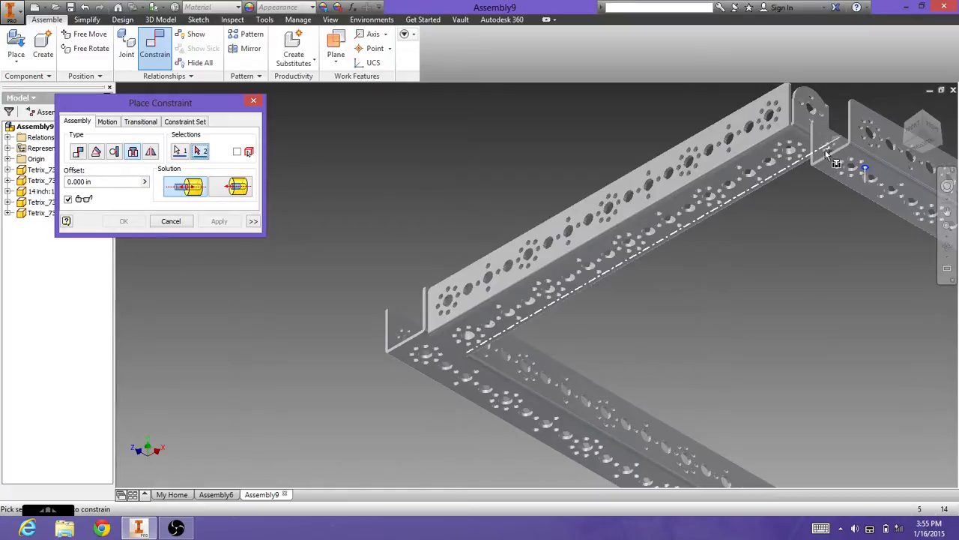
left_click_drag(892, 188, 860, 296)
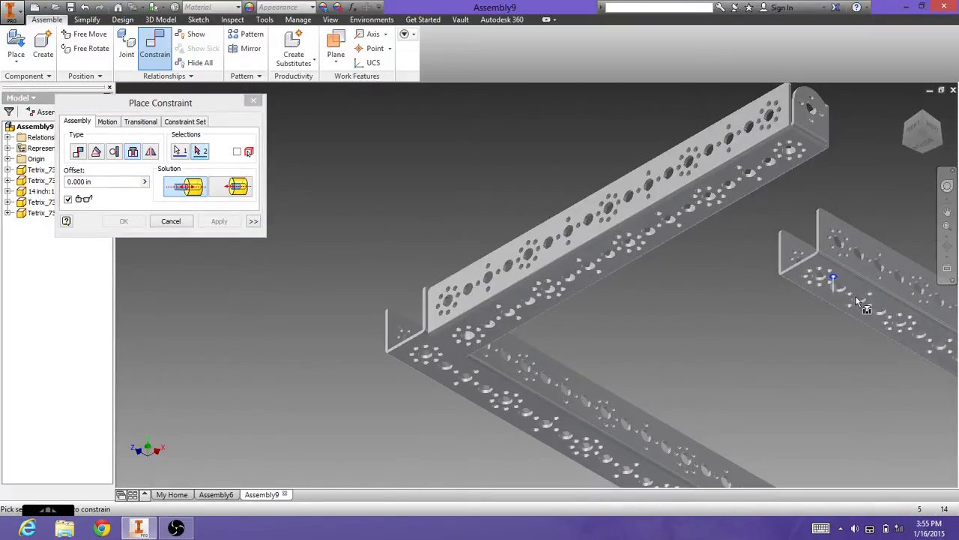
left_click(181, 153)
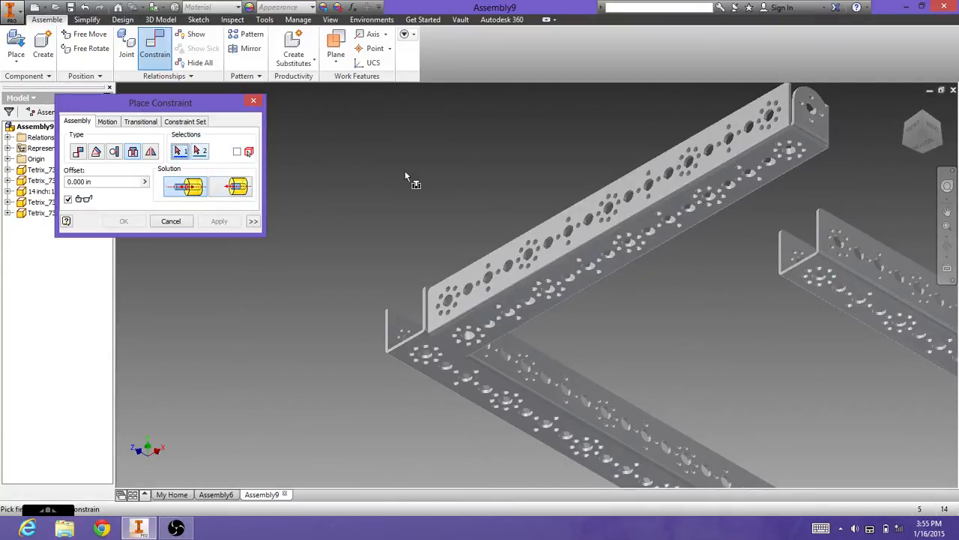
left_click(801, 102)
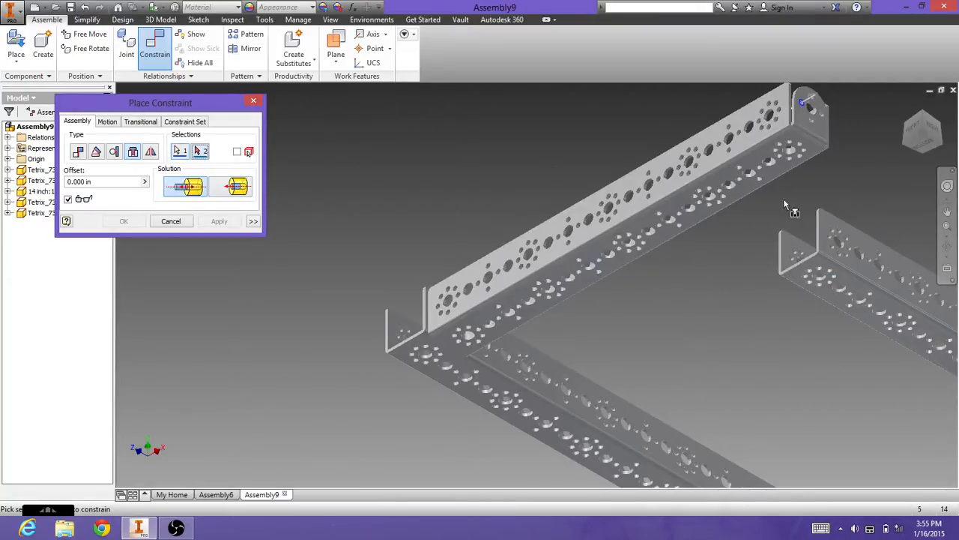
left_click(788, 258)
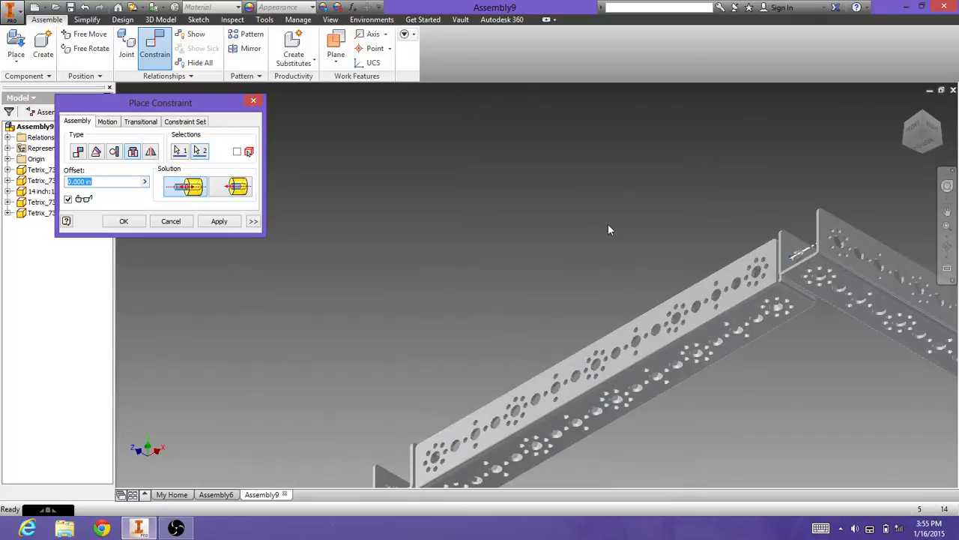
left_click(233, 222)
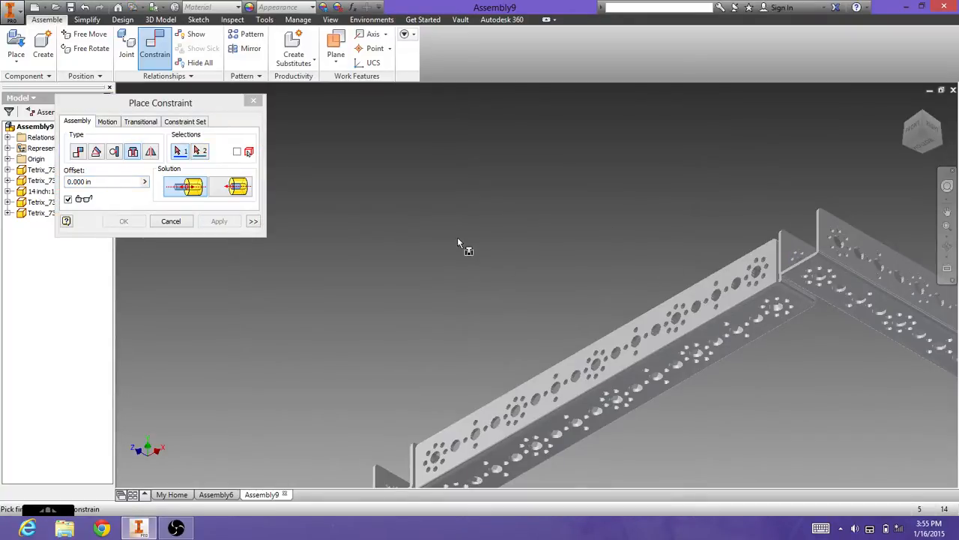
- Apply a flush Mate between the 14 inch:1 channel's outer side face and the adjoining Tetrix_739069:1 end face, and return to the home view
left_click(78, 152)
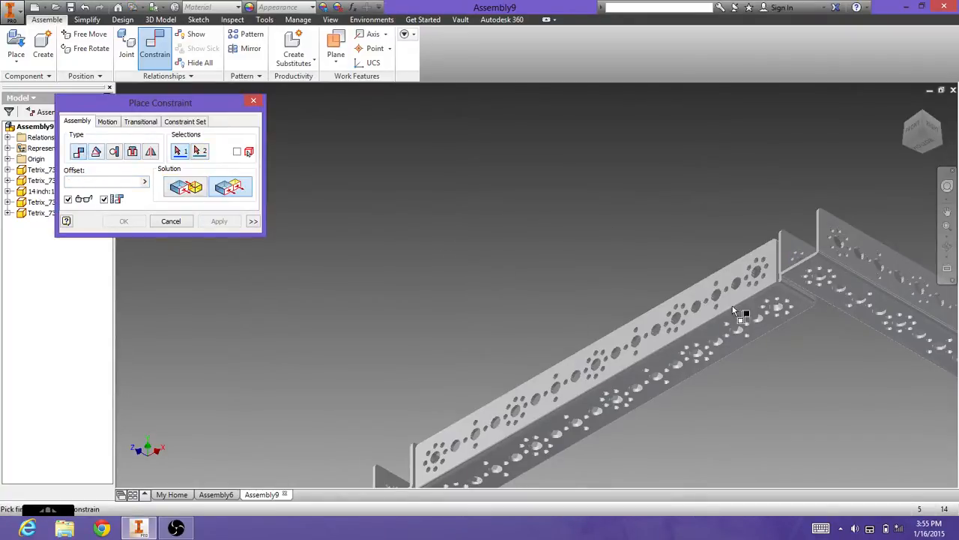
left_click(696, 293)
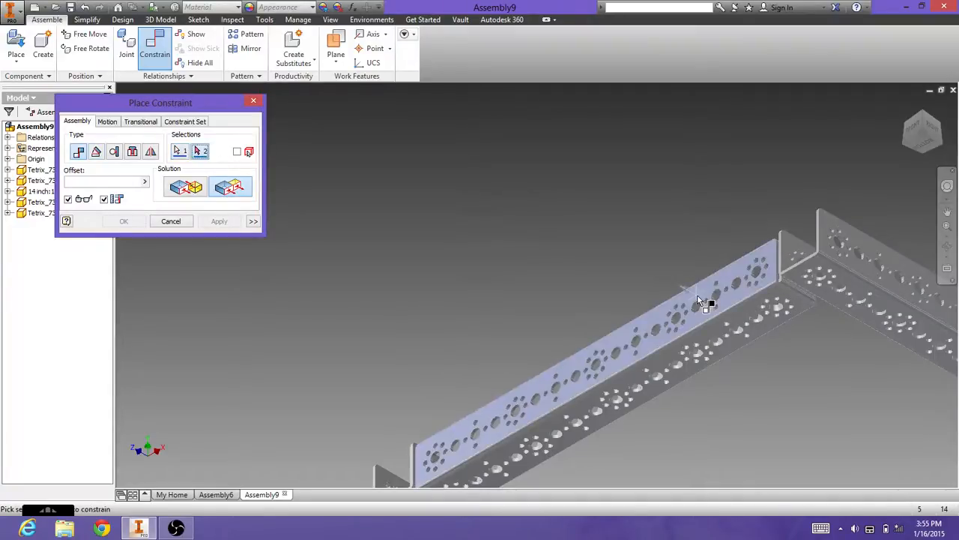
left_click(825, 259)
left_click(220, 221)
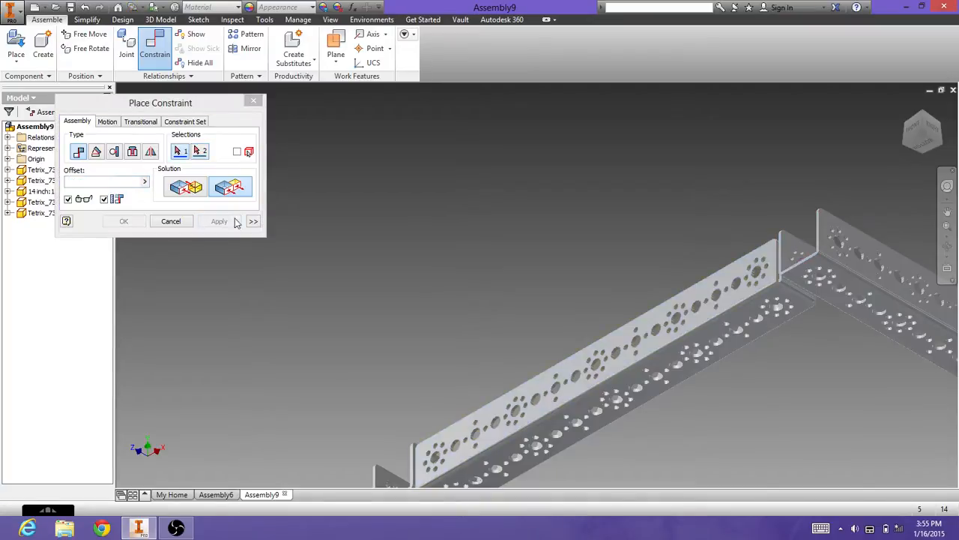
left_click(256, 101)
left_click_drag(708, 315, 702, 161)
key("Escape")
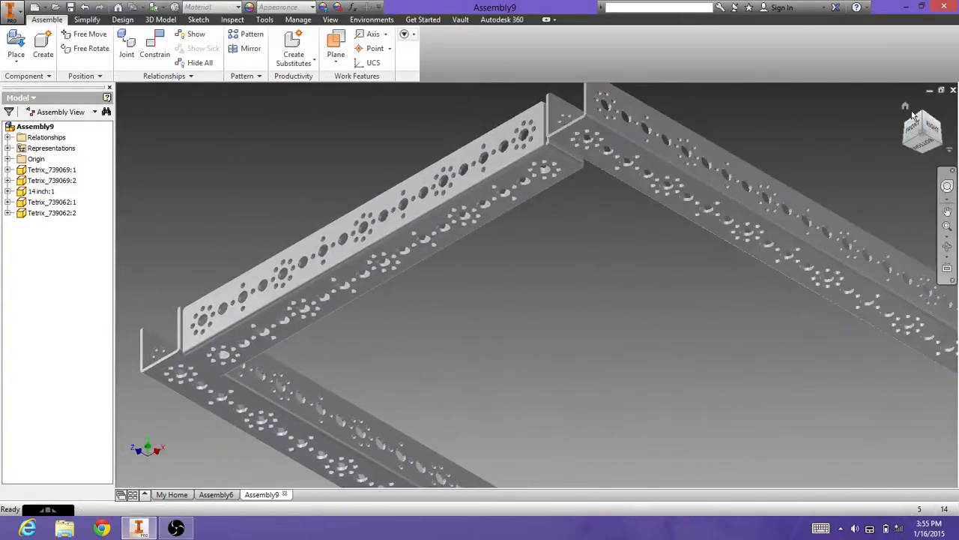
left_click(906, 108)
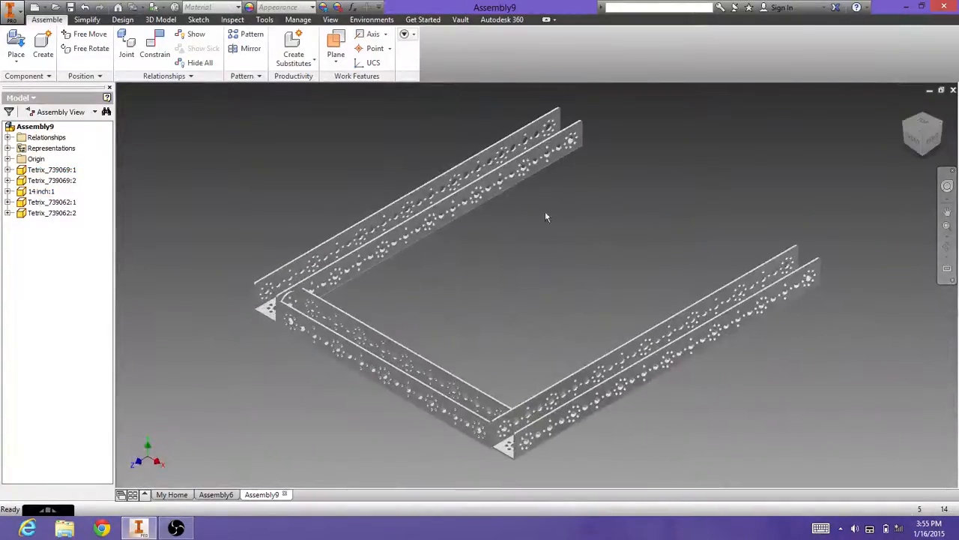
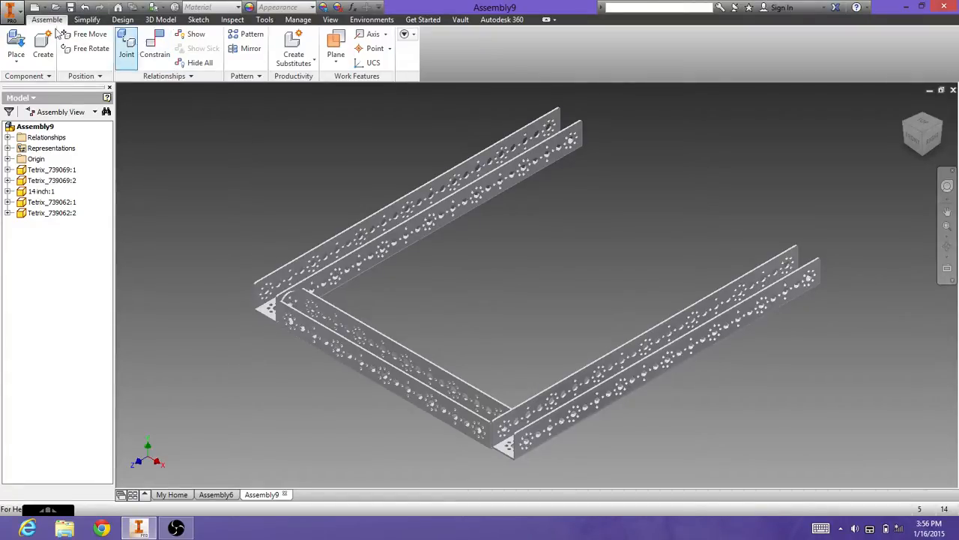
- Place a second 14 inch channel between the two long channels near the open end of the frame
left_click(16, 44)
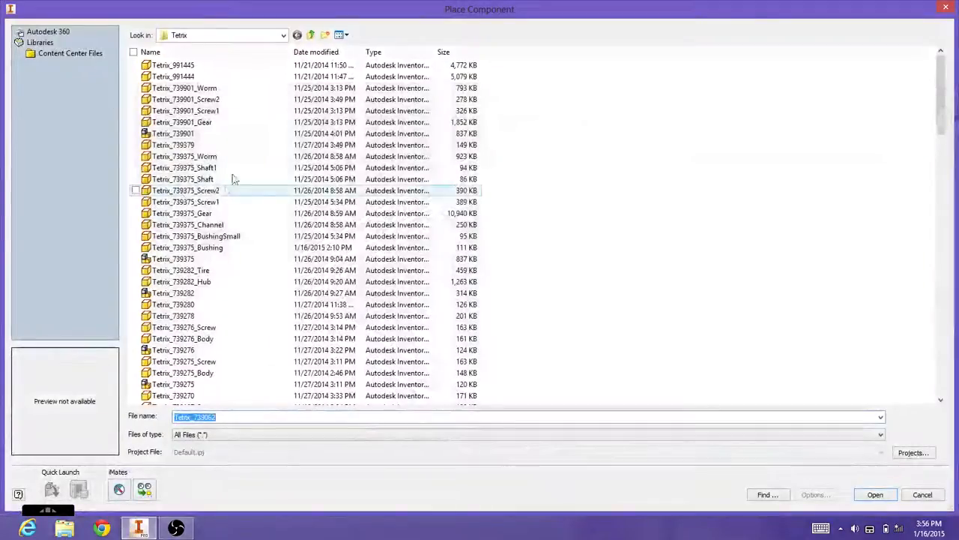
left_click(247, 135)
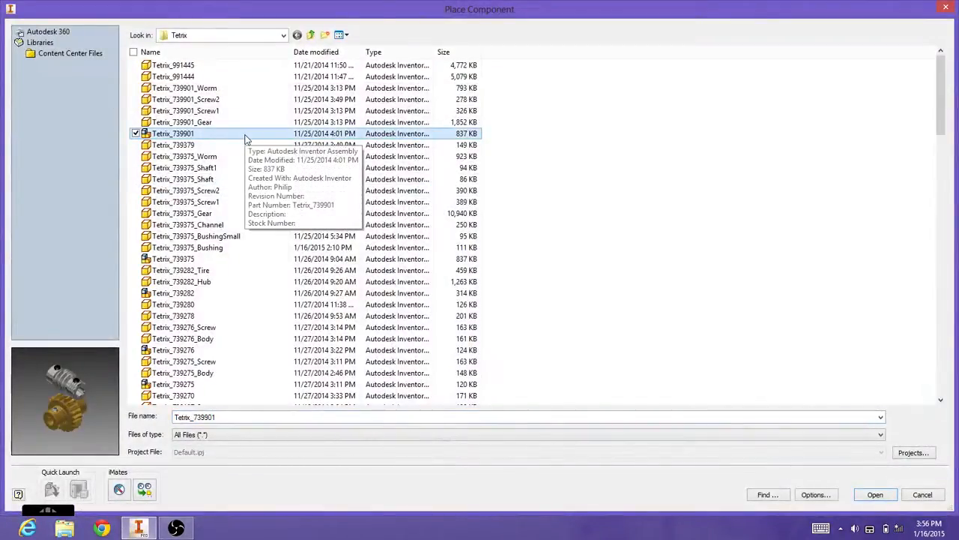
key("1")
key("Return")
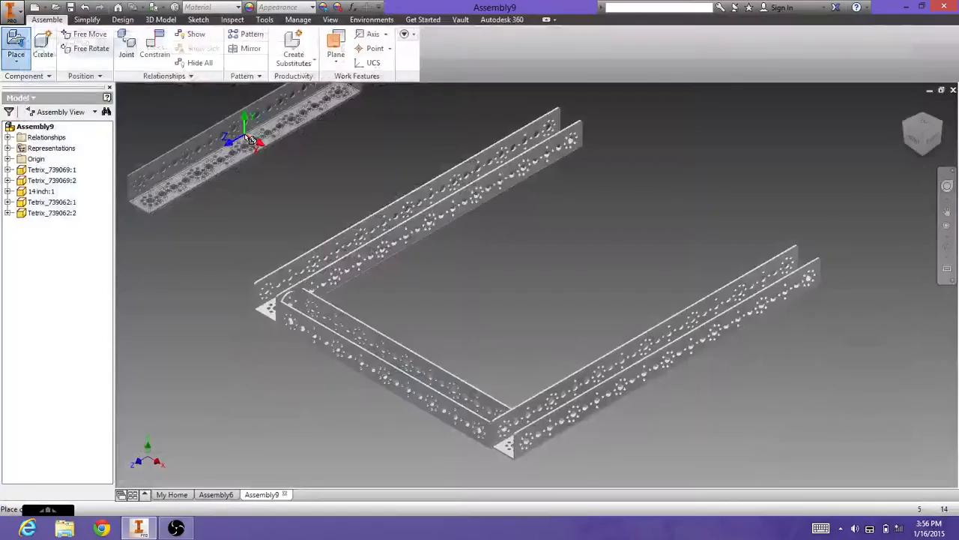
left_click(626, 215)
key("super+c")
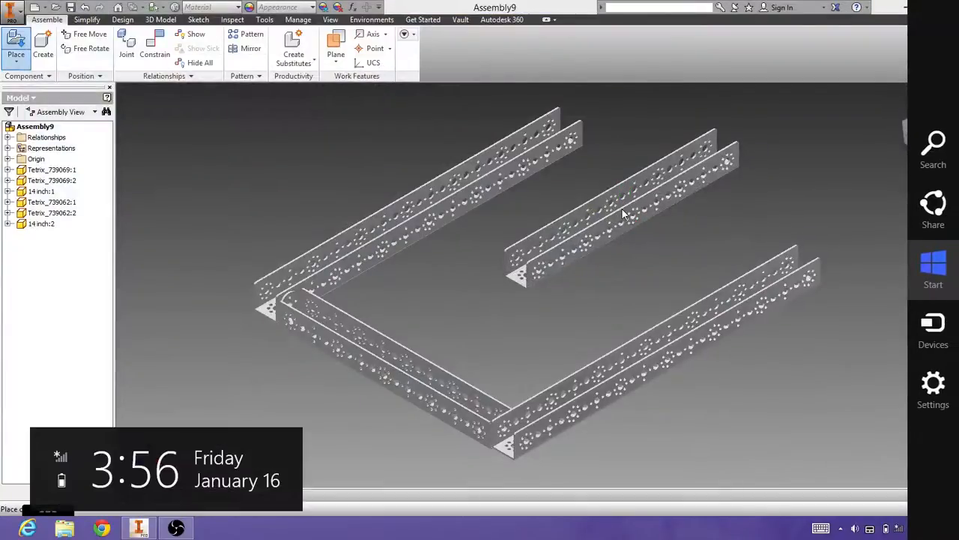
- Place two more Tetrix_739062 brackets from the Tetrix folder inside the frame, near the close end of the 14 inch:2 channel
left_click(16, 43)
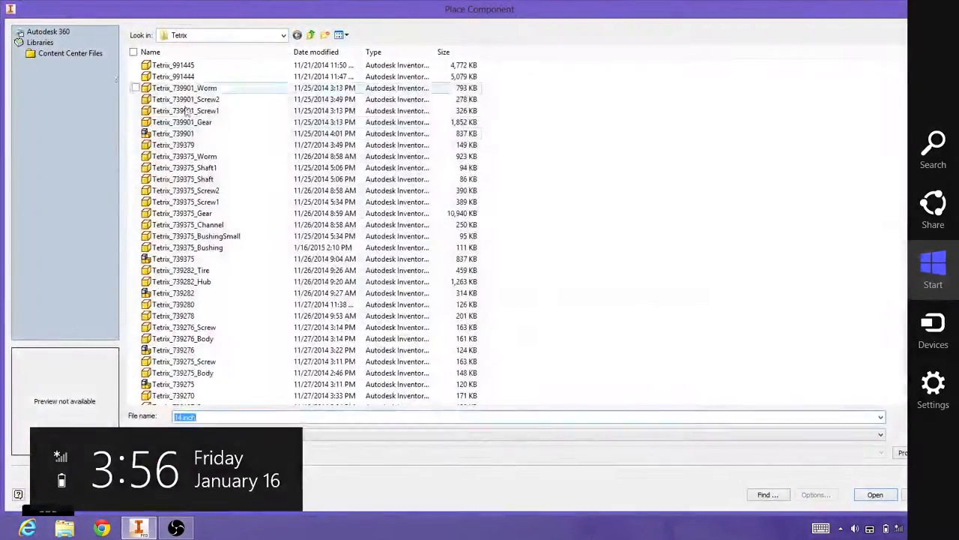
left_click(235, 147)
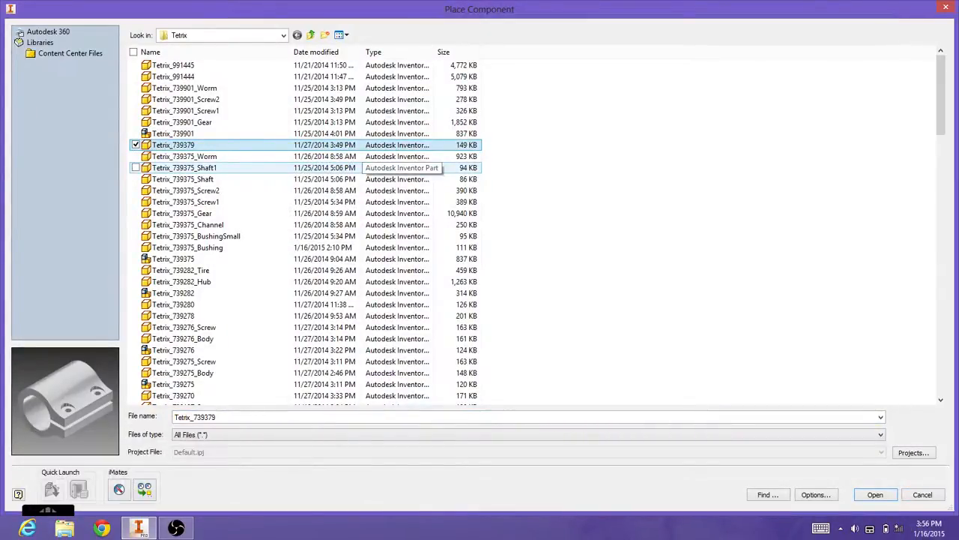
key("Down")
key("Down")
key("Down")
key("Down")
key("Down")
key("Down")
key("Down")
key("Down")
key("Down")
key("Down")
key("Down")
key("Down")
key("Down")
key("Down")
key("Down")
key("Down")
key("Down")
key("Down")
key("Up")
key("Up")
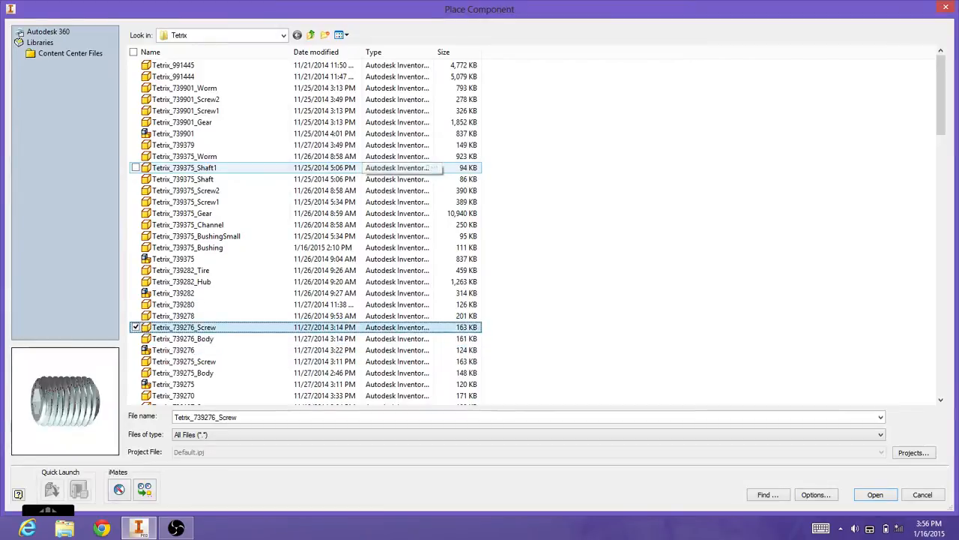
key("Down")
key("Down")
key("Down")
key("Down")
key("Down")
key("Down")
key("Down")
key("Down")
key("Down")
key("Down")
key("Down")
key("Down")
key("Down")
key("Down")
key("Down")
key("Down")
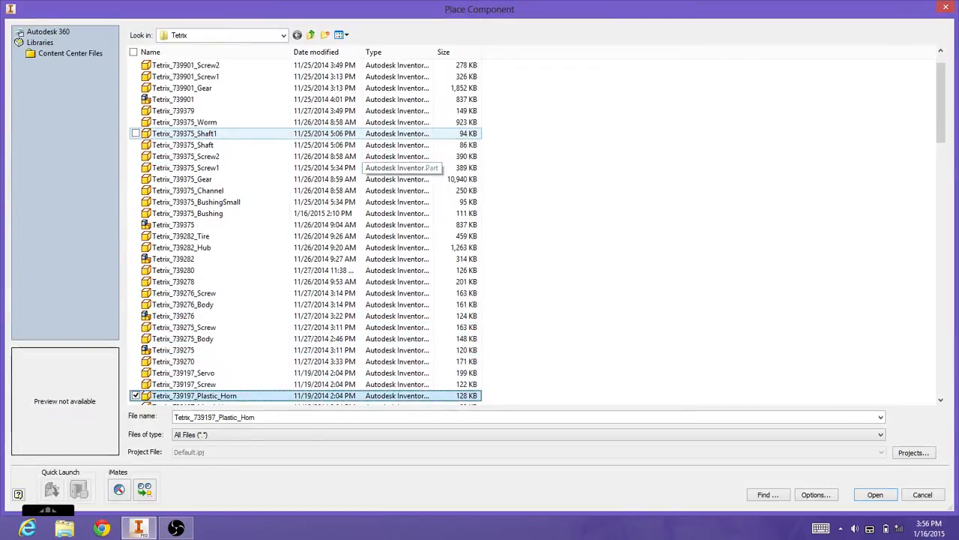
key("Down")
key("Down")
key("Down")
key("Down")
key("Down")
key("Down")
key("Down")
key("Down")
key("Down")
key("Down")
key("Down")
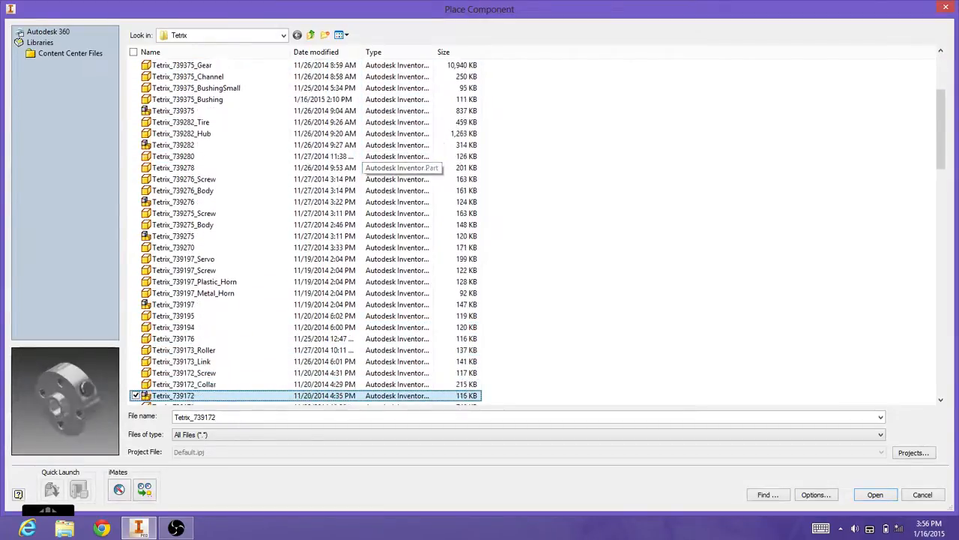
key("Down")
key("Down")
key("Down")
key("Down")
key("Down")
key("Down")
key("Down")
key("Down")
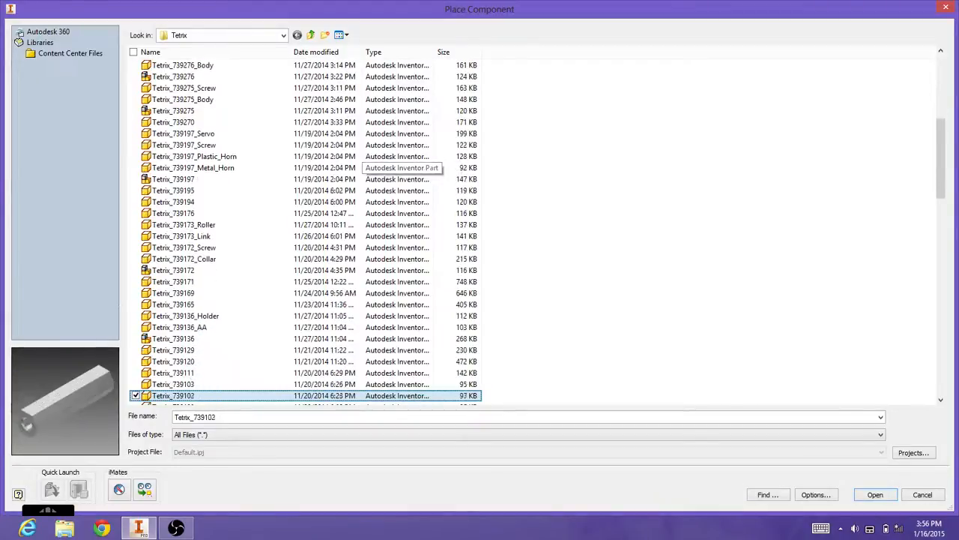
key("Down")
key("Down")
key("Down")
key("Down")
key("Down")
key("Down")
key("Down")
key("Down")
key("Down")
key("Down")
key("Down")
key("Down")
key("Down")
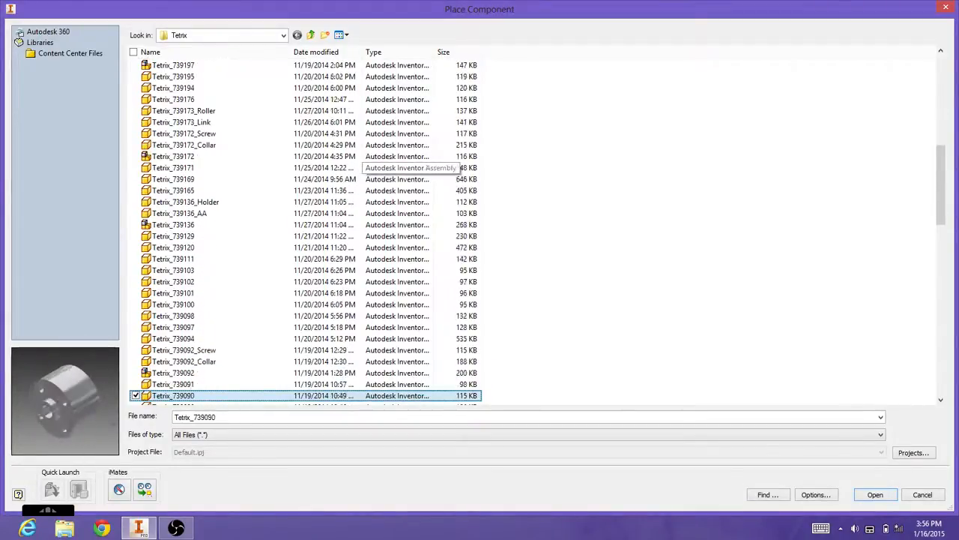
key("Down")
key("Down")
key("Down")
key("Down")
key("Down")
key("Down")
key("Down")
key("Down")
key("Down")
key("Down")
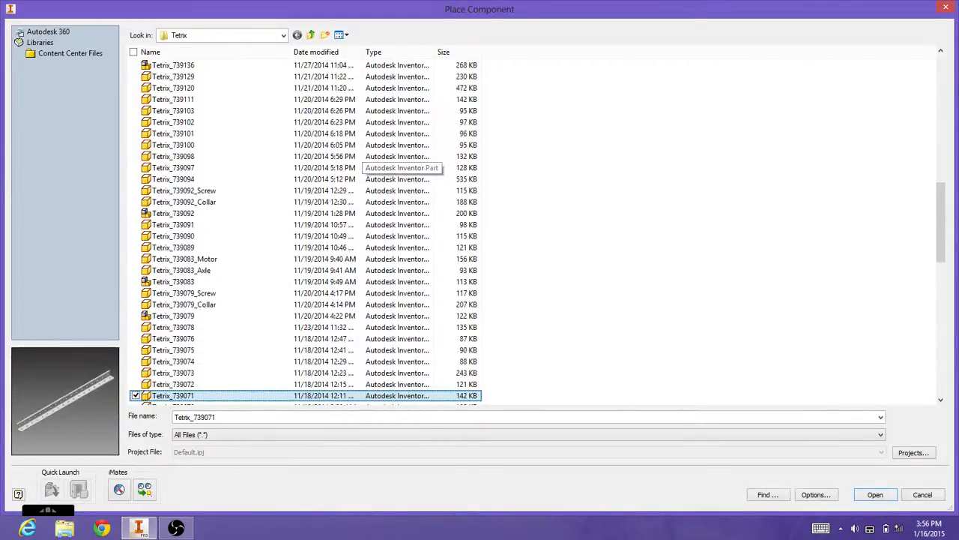
key("Down")
key("Down")
key("Down")
key("Down")
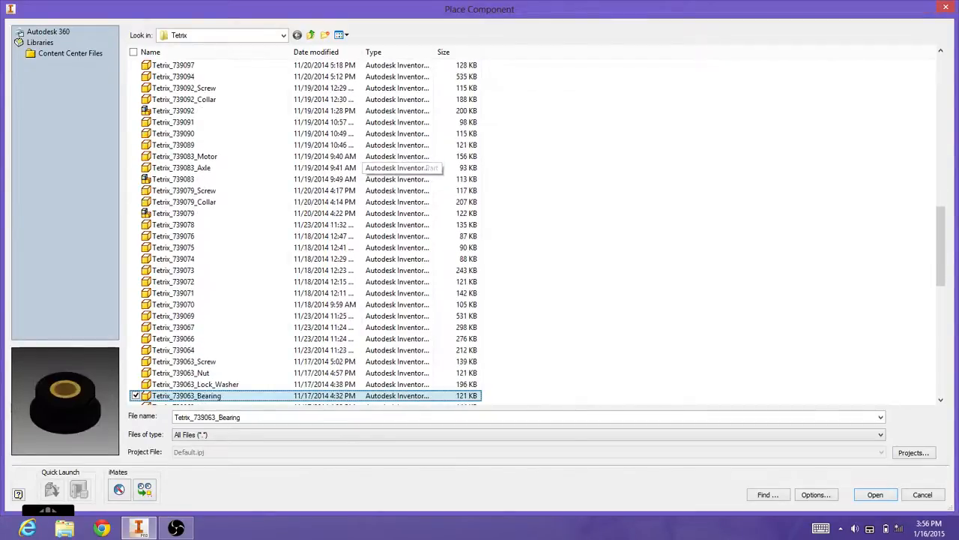
key("Return")
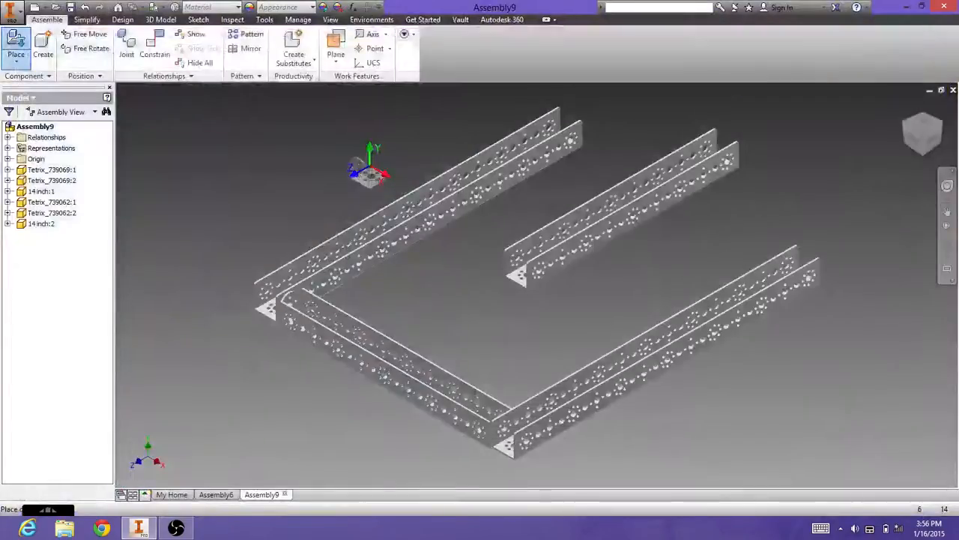
left_click(459, 307)
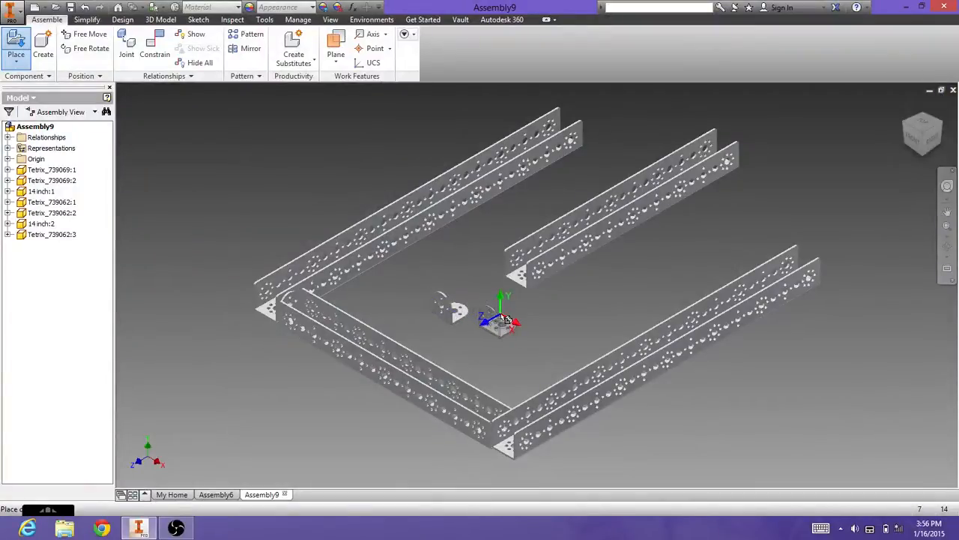
right_click(491, 314)
left_click(552, 313)
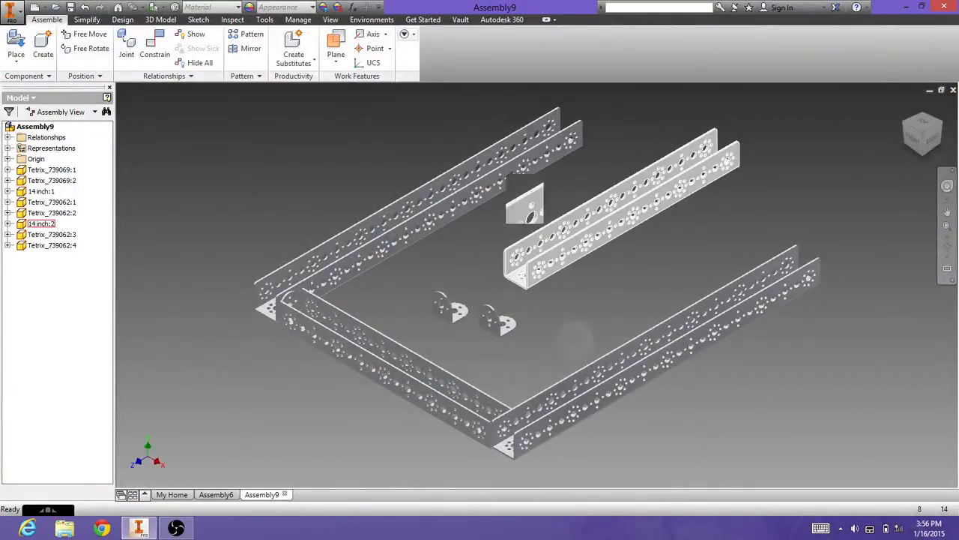
- Pull the Tetrix_739062:3 bracket toward the 14 inch:2 channel and apply an Insert constraint between its flange hole and a small hole in the channel's floor
scroll(539, 280, "up", 5)
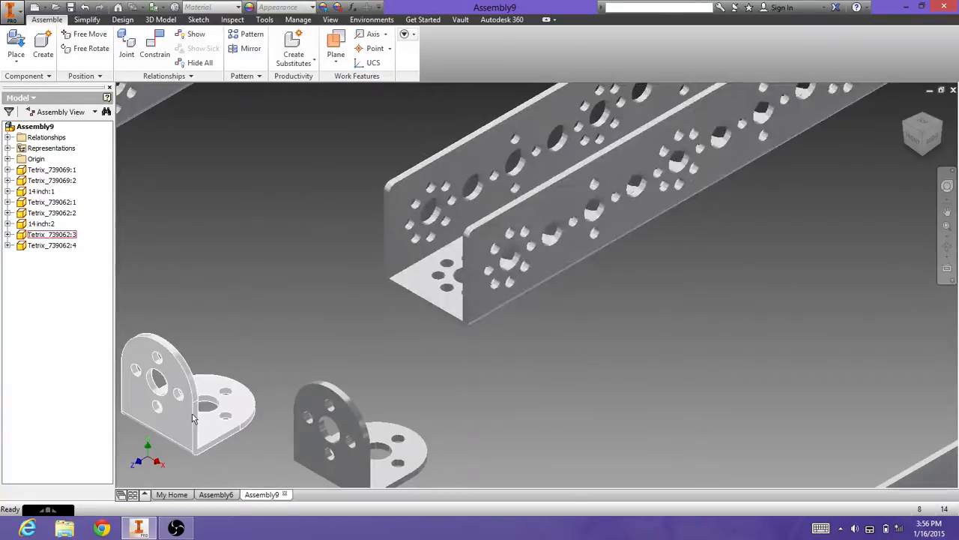
left_click_drag(196, 415, 282, 349)
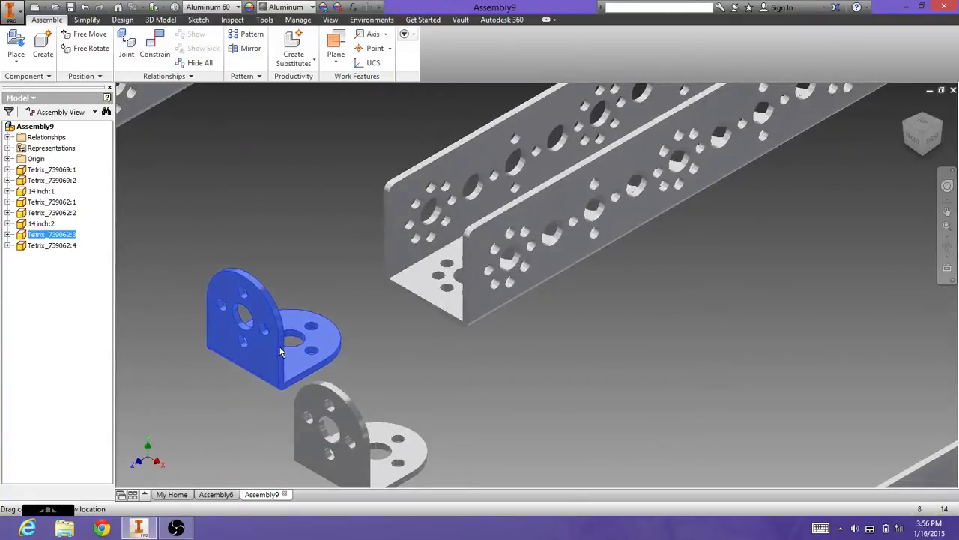
left_click(290, 239)
left_click(155, 49)
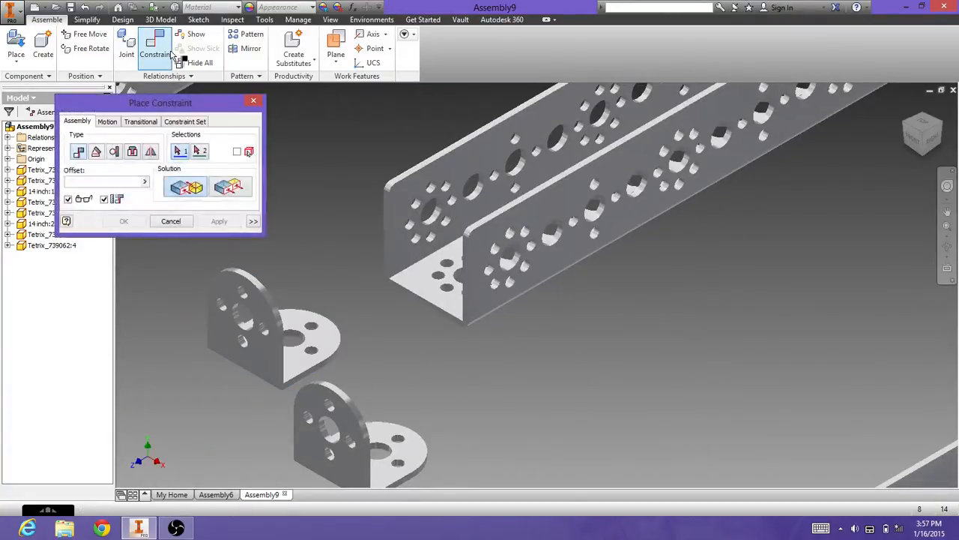
left_click(132, 153)
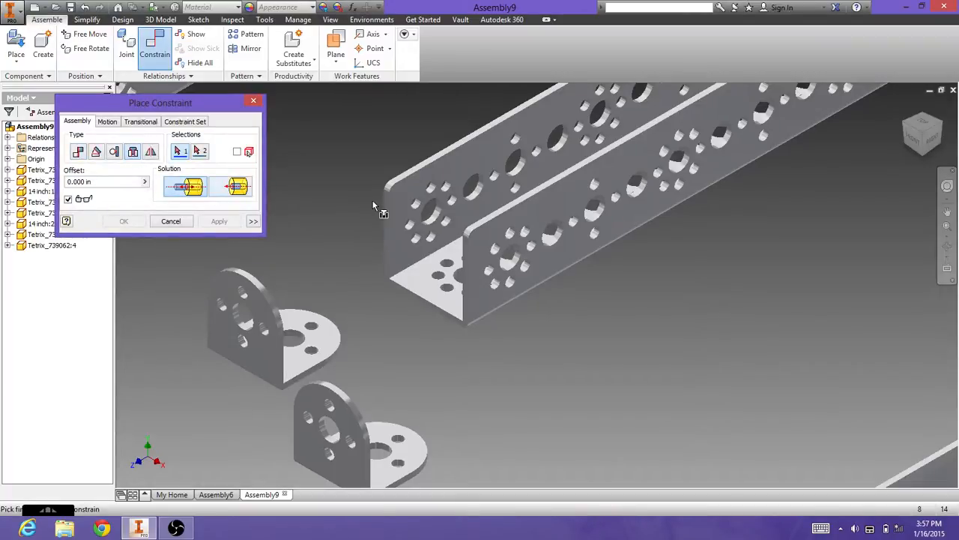
left_click(447, 264)
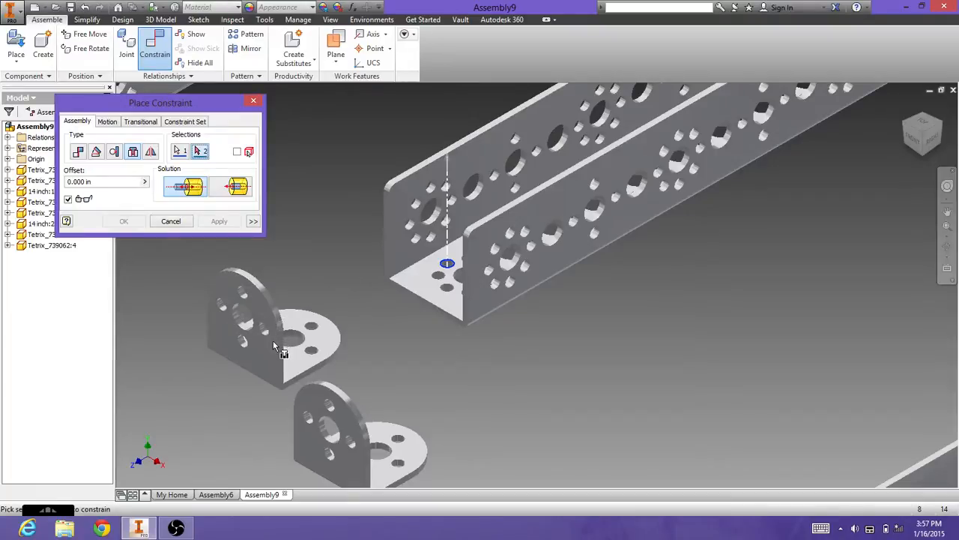
left_click(926, 129)
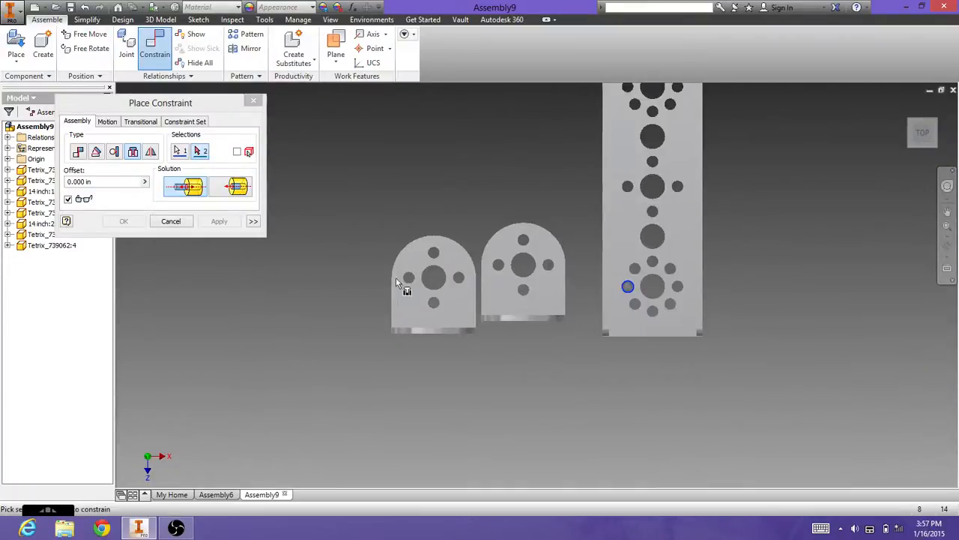
left_click(409, 279)
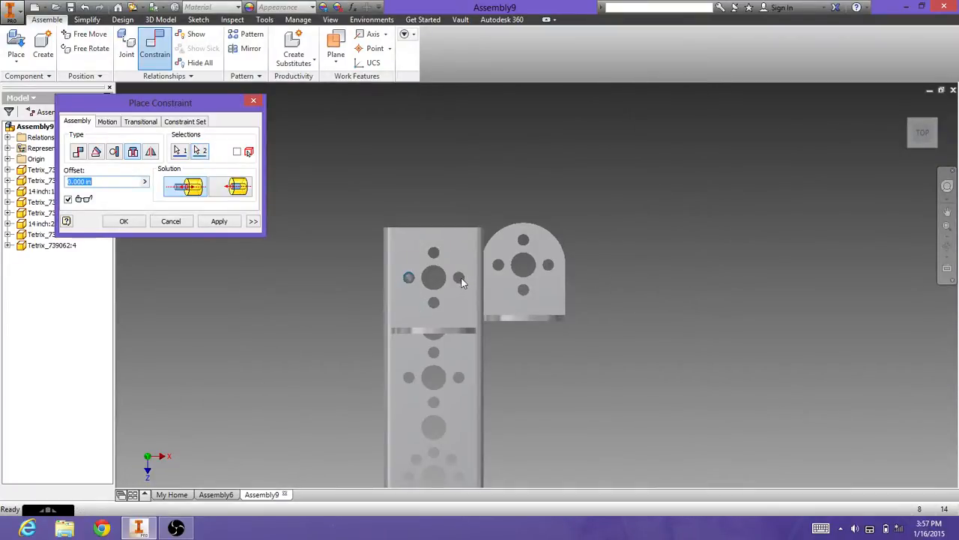
left_click(219, 221)
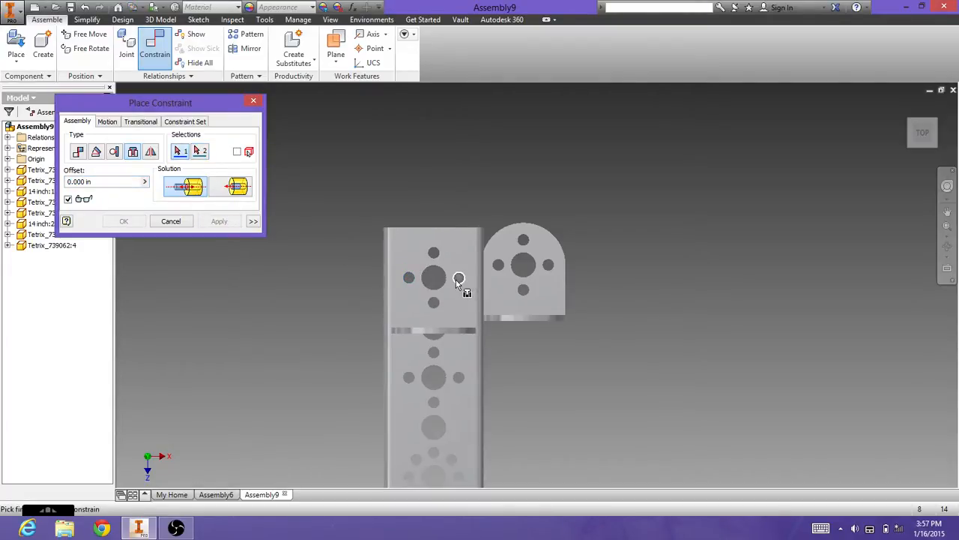
- End the constraint command and move the Tetrix_739062:4 bracket clear of the 14 inch:2 channel into the open area of the frame
left_click(943, 132)
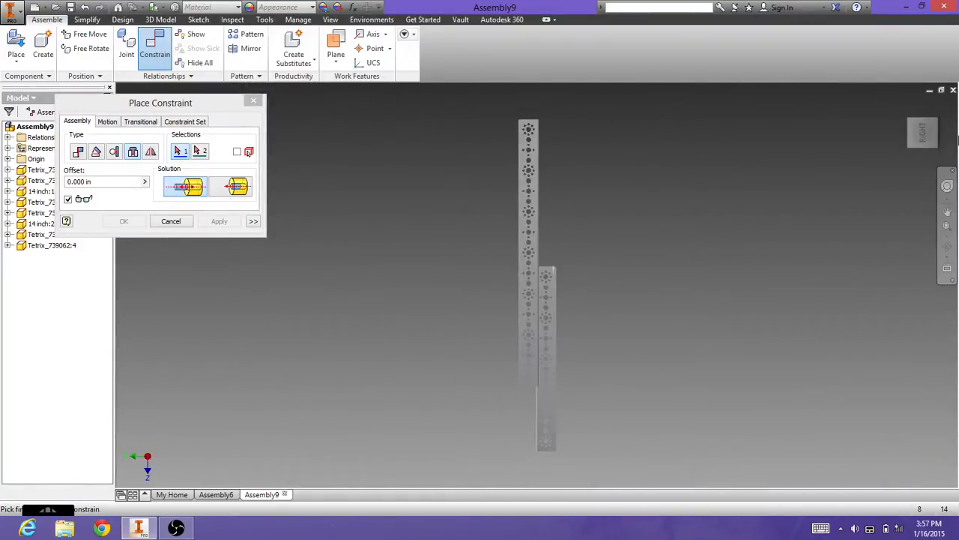
left_click(924, 147)
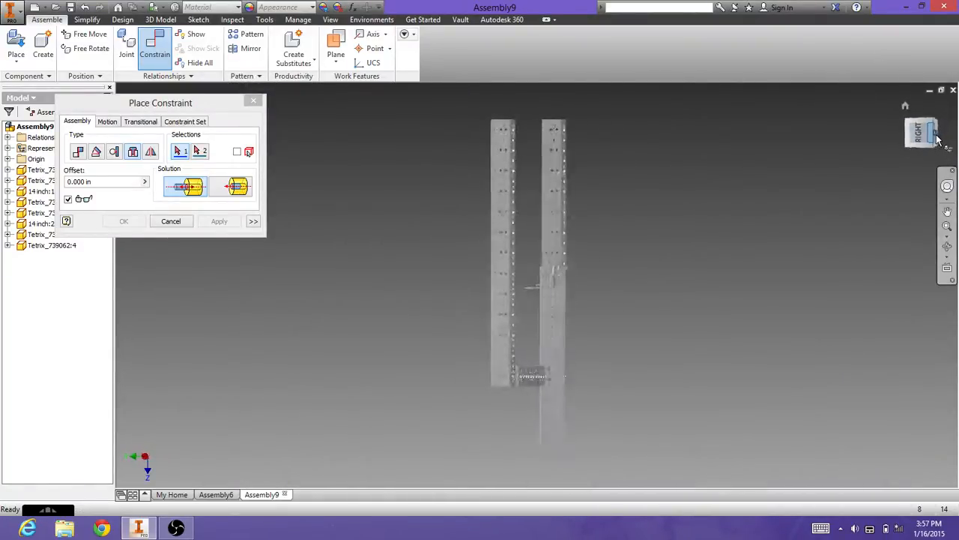
left_click(924, 147)
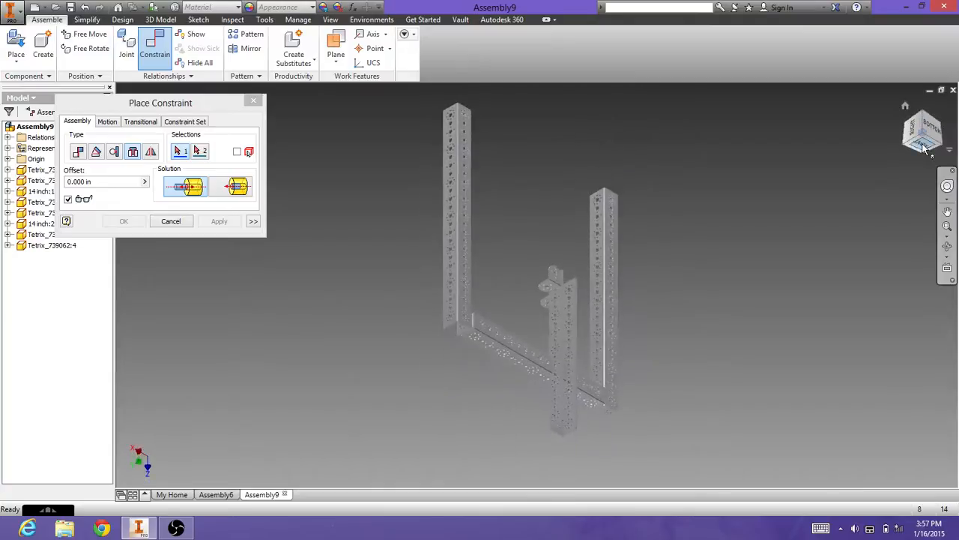
scroll(556, 308, "down", 8)
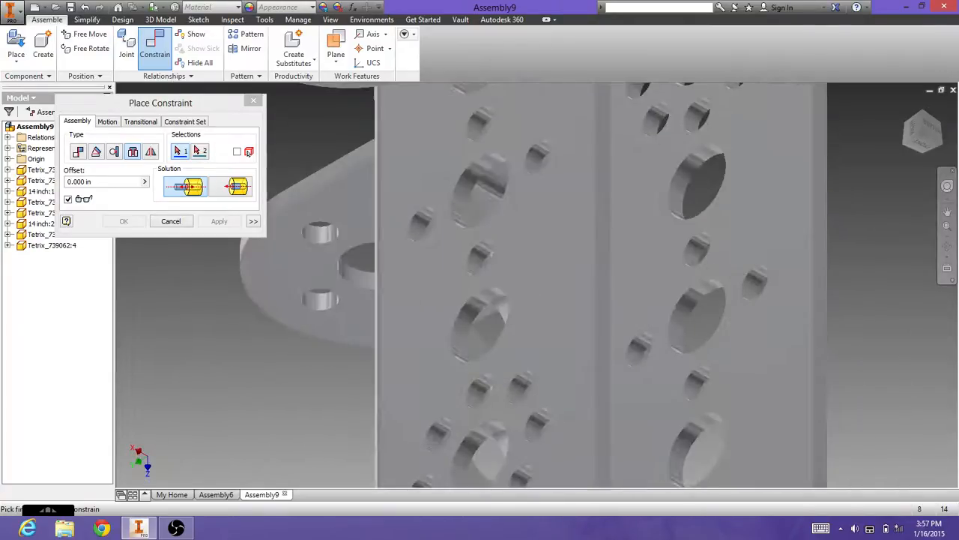
scroll(660, 198, "up", 8)
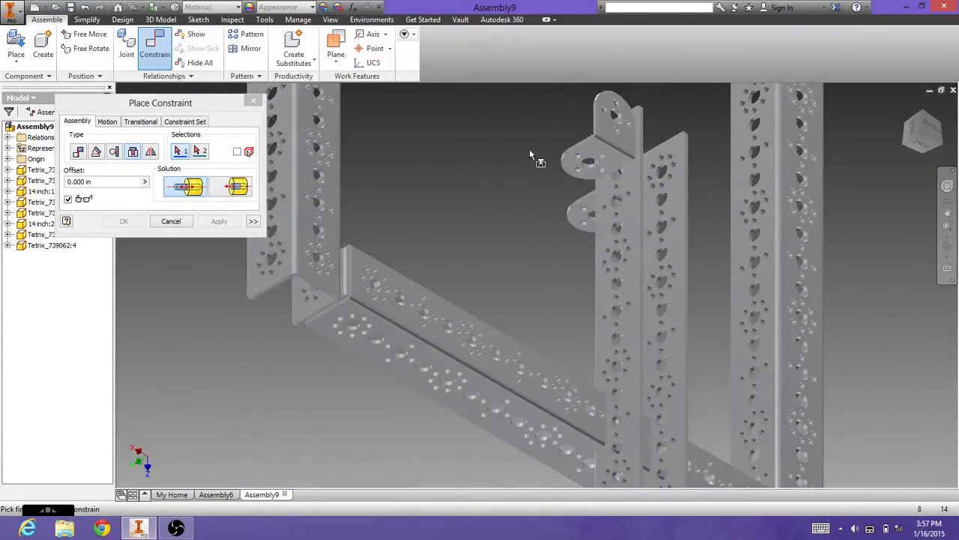
left_click(172, 221)
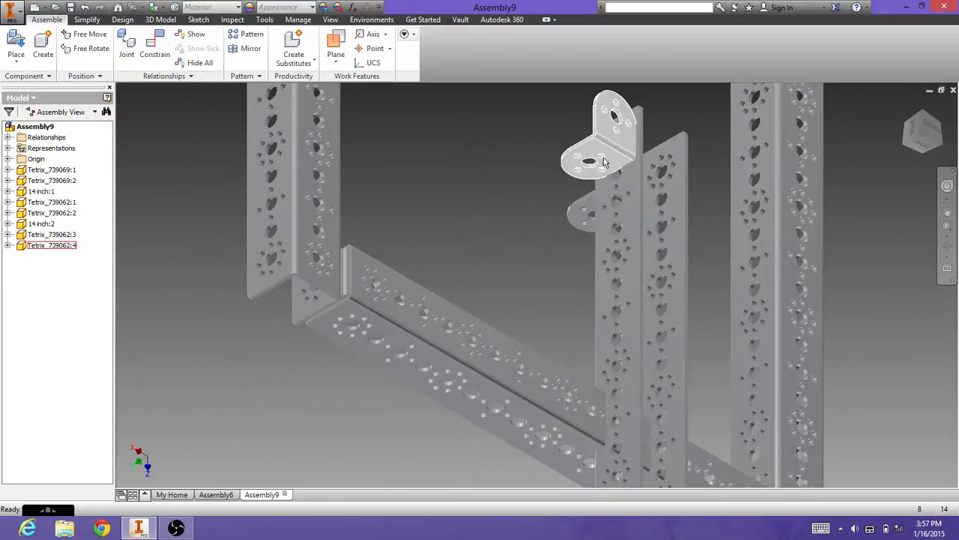
left_click_drag(605, 163, 453, 201)
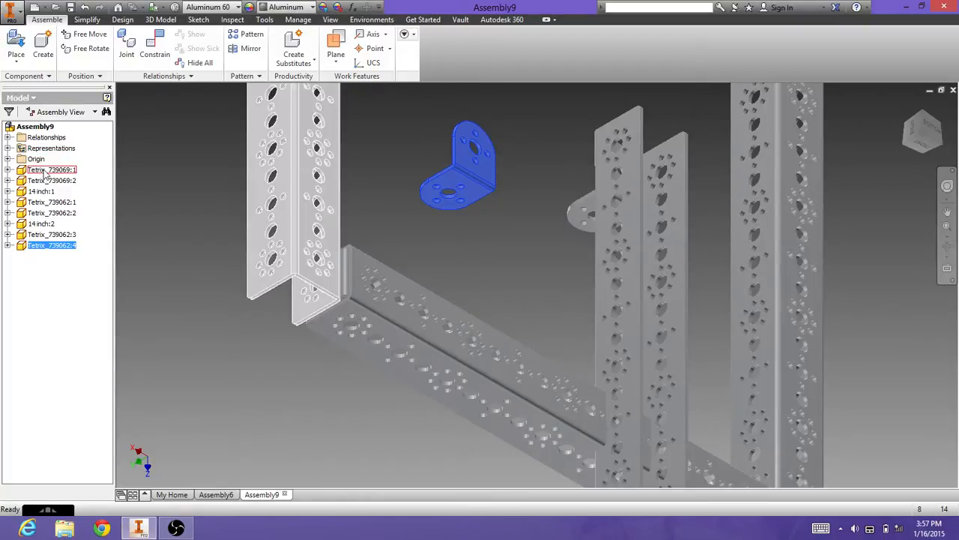
- Delete the Insert:8 constraint from the assembly's relationships and pull the Tetrix_739062:3 bracket clear of the 14 inch:2 channel
left_click(8, 246)
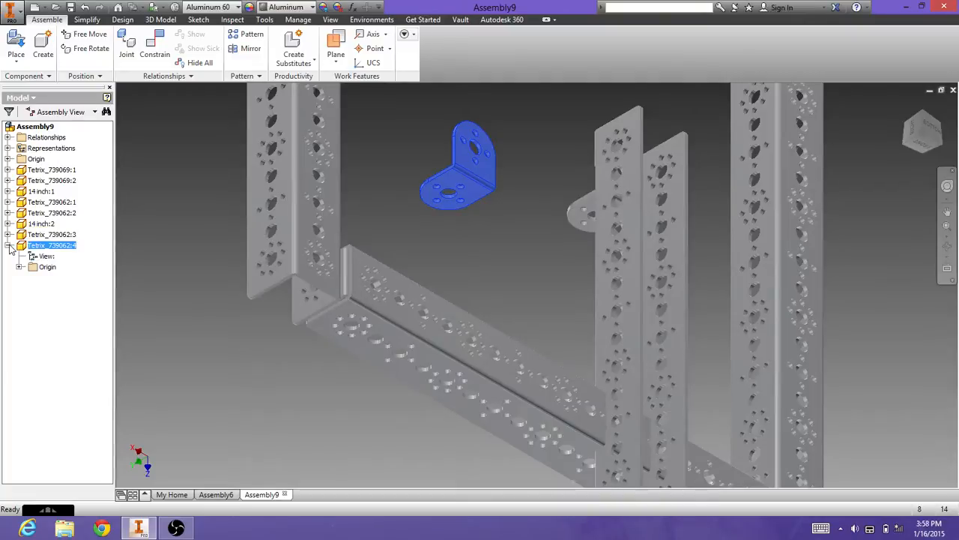
left_click(18, 267)
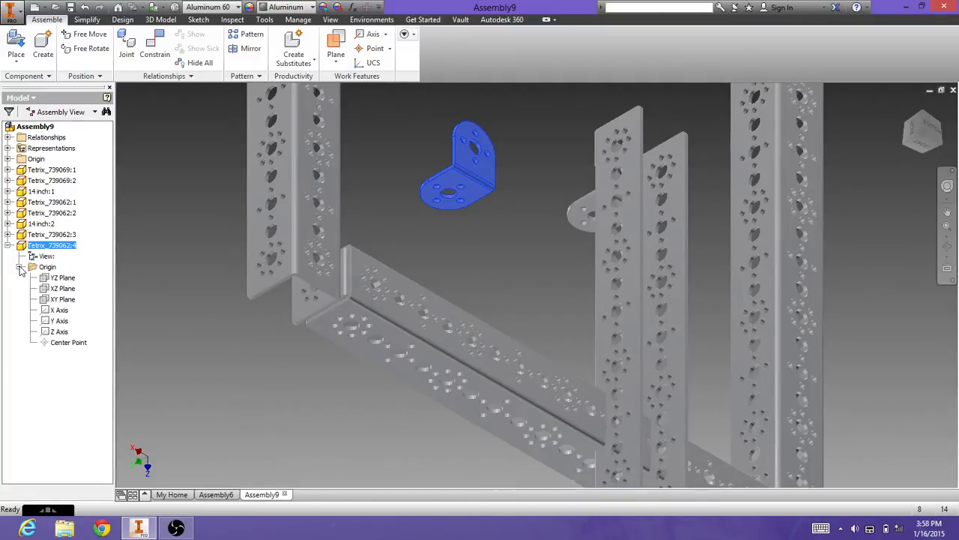
left_click(18, 267)
left_click(19, 267)
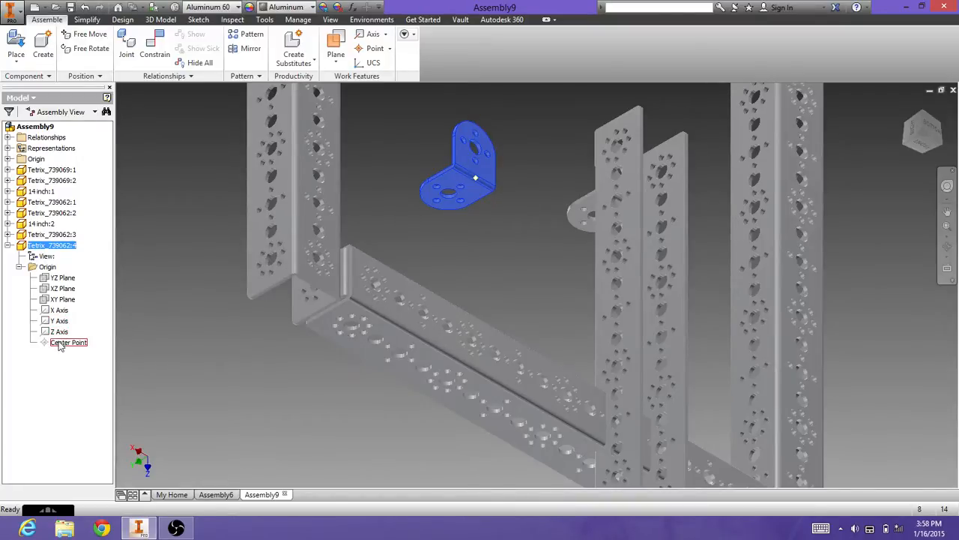
left_click(19, 268)
left_click(6, 245)
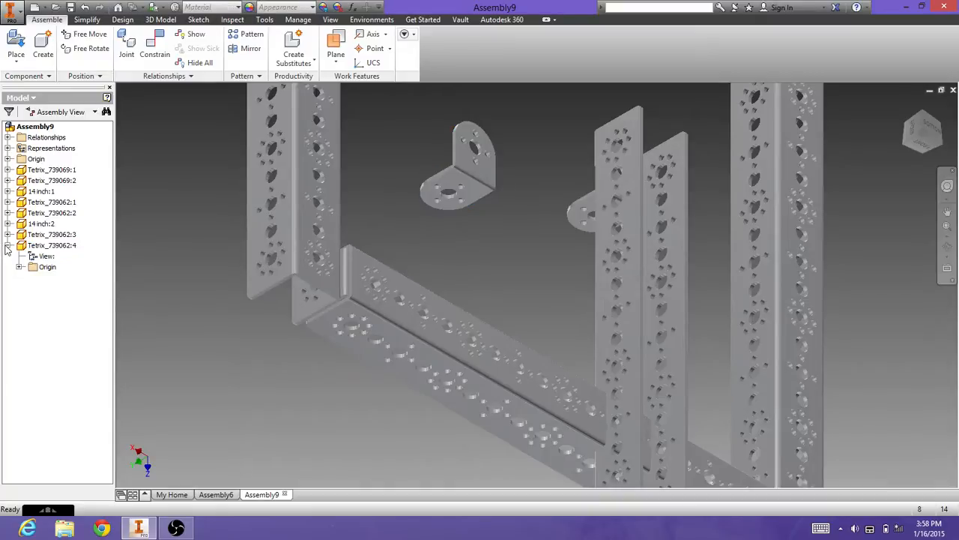
left_click(8, 138)
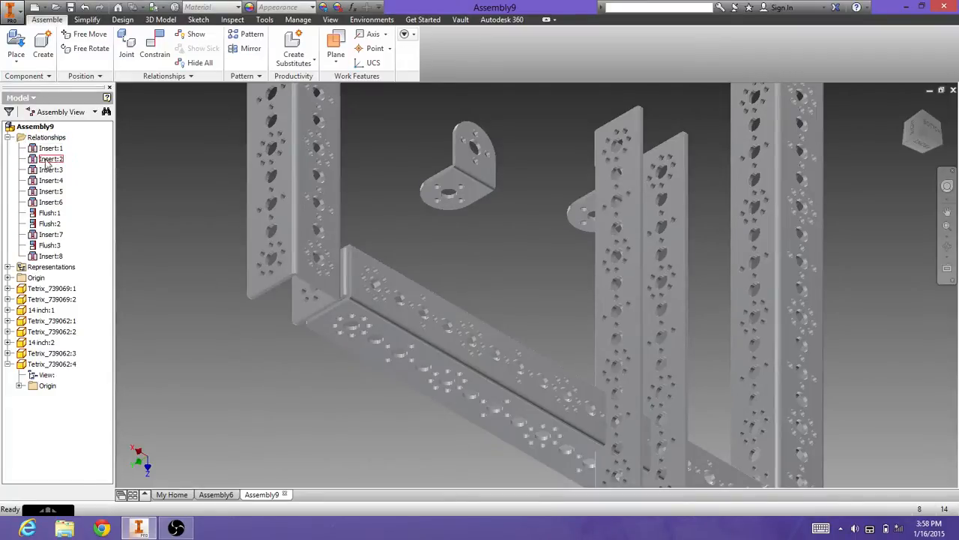
left_click(52, 257)
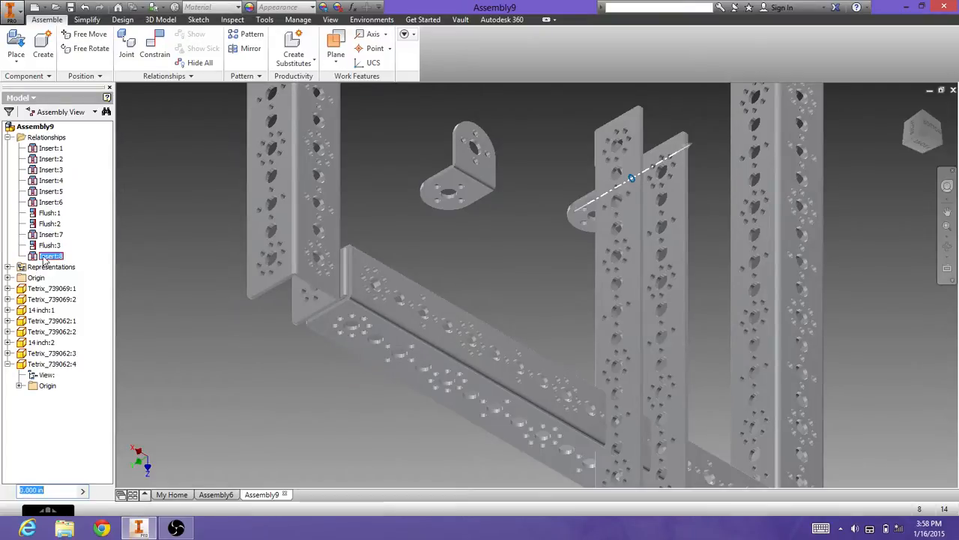
right_click(52, 258)
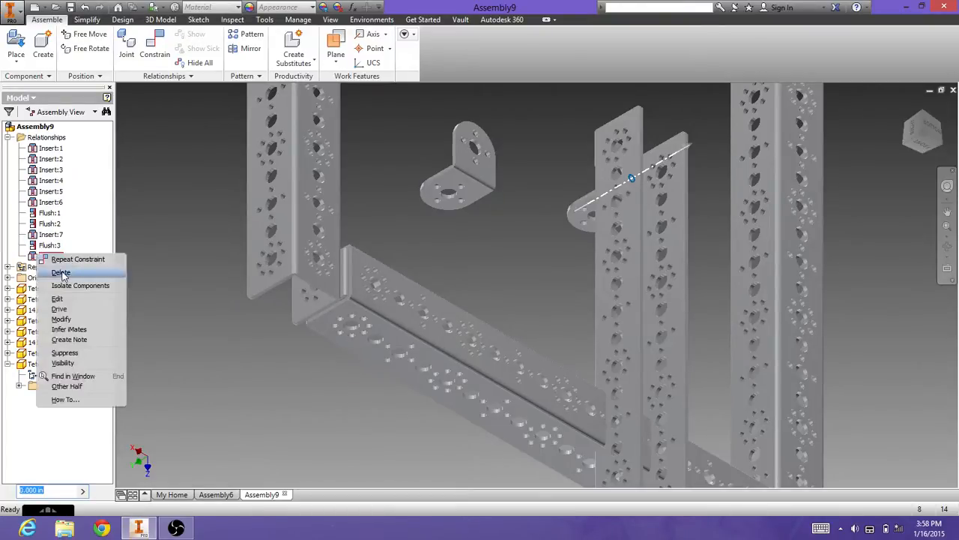
left_click(61, 274)
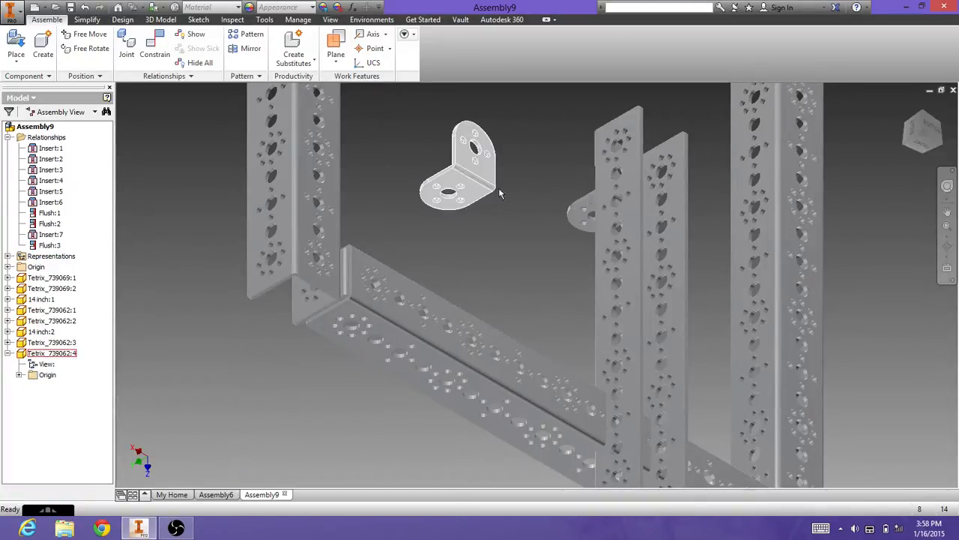
left_click_drag(579, 218, 519, 226)
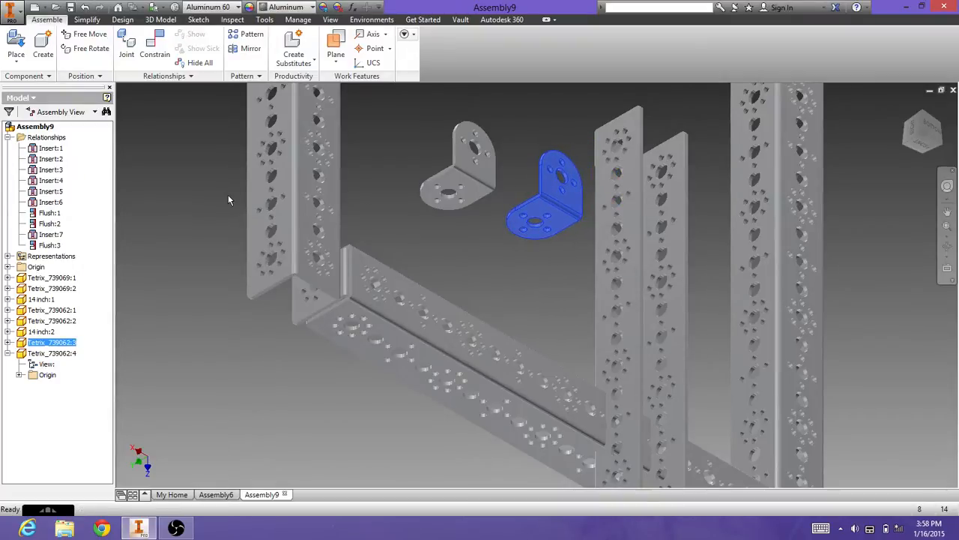
left_click(229, 200)
- Close the model browser, and turn the navigation bar and browser back on in the user interface settings
left_click(110, 87)
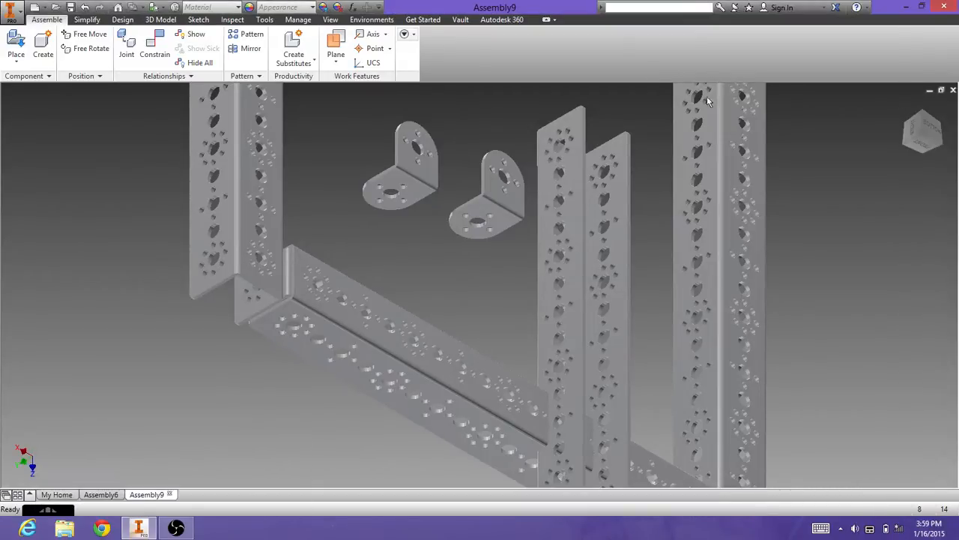
left_click(331, 19)
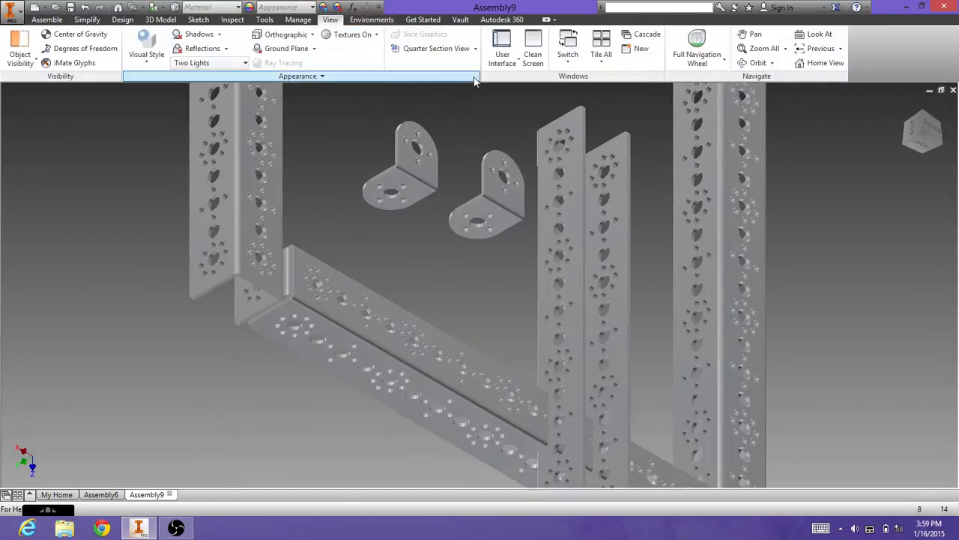
left_click(500, 65)
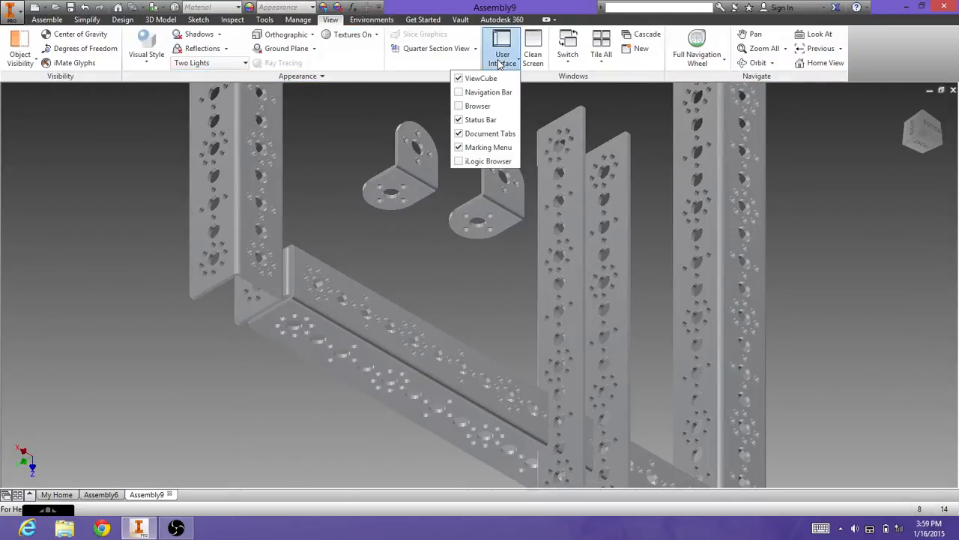
left_click(473, 93)
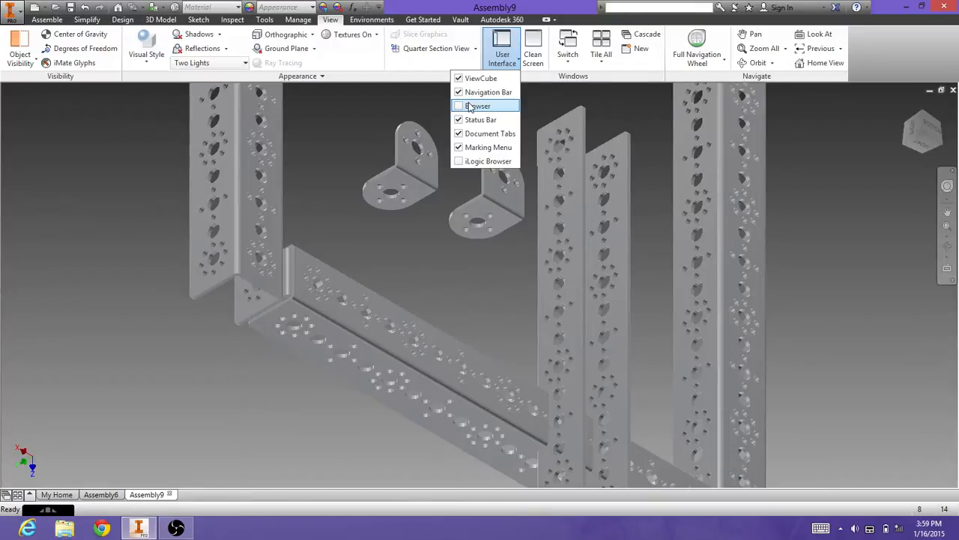
left_click(470, 106)
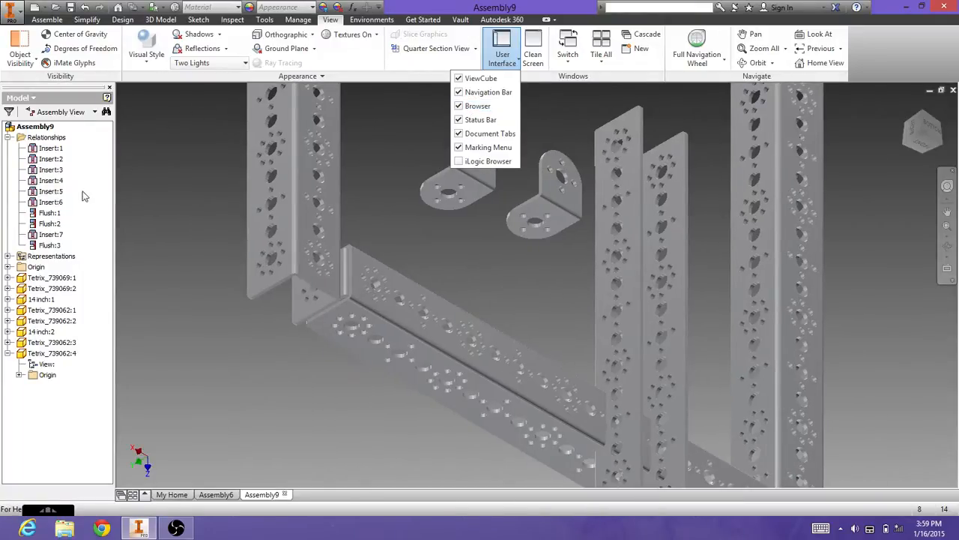
left_click(481, 251)
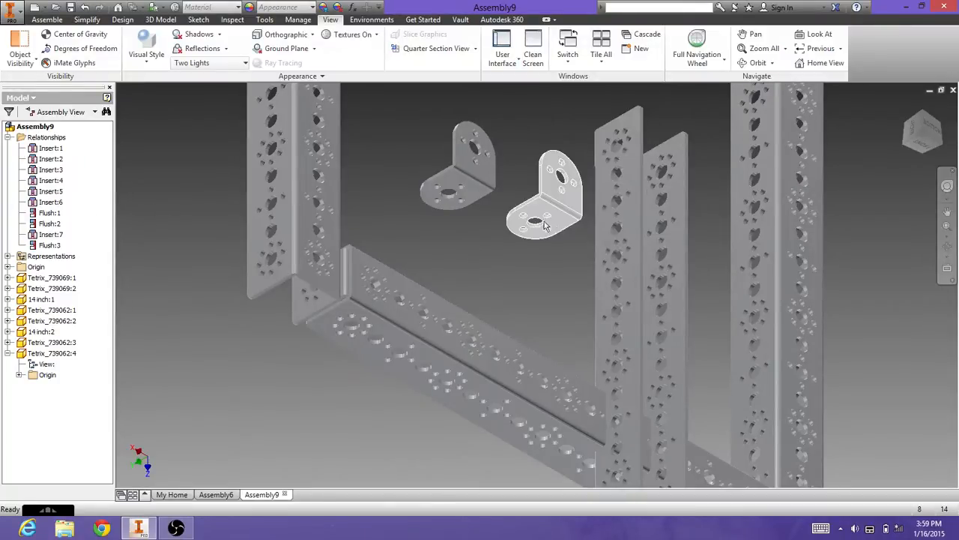
- Apply an Insert constraint between a small hole in the Tetrix_739062:3 bracket and the matching small hole near the end of the 14 inch:2 channel
left_click_drag(929, 123, 927, 131)
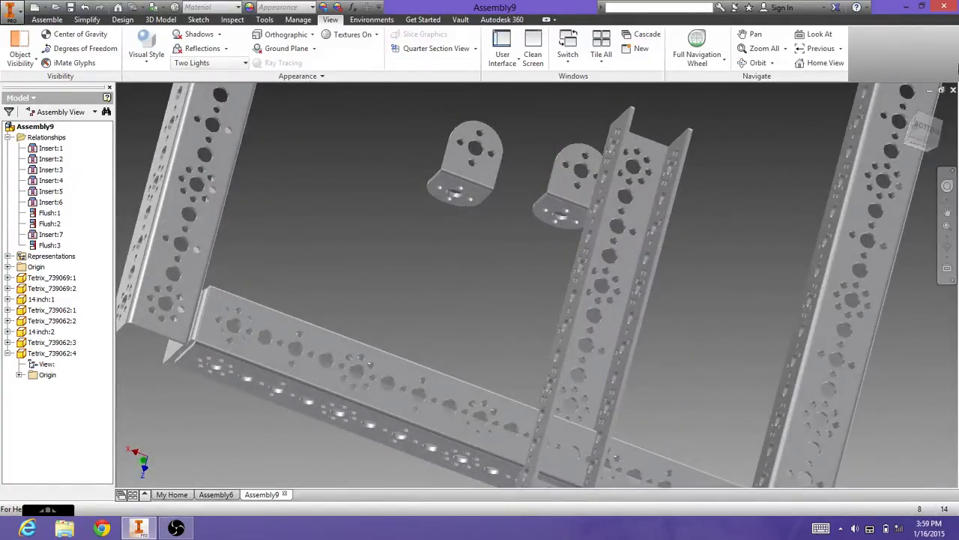
left_click_drag(571, 189, 548, 193)
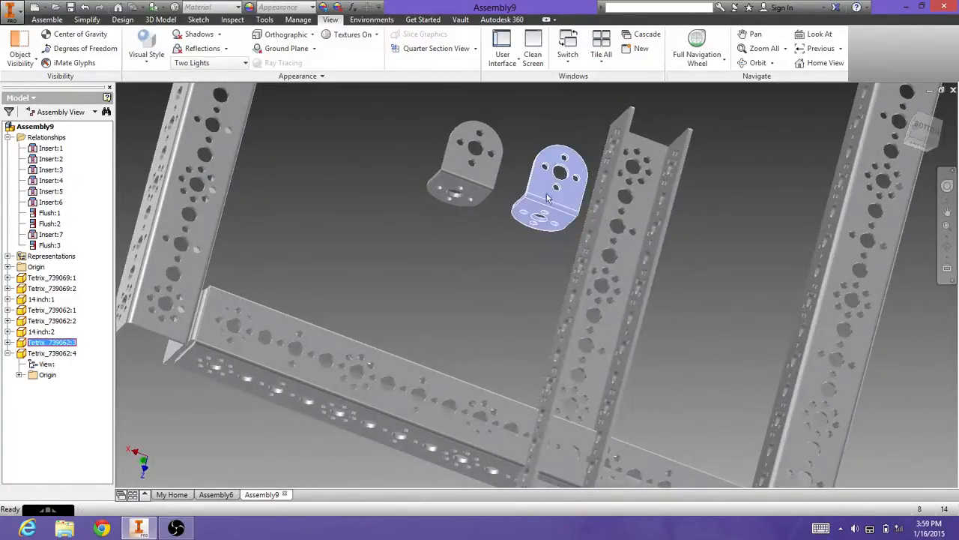
left_click(50, 19)
left_click(158, 50)
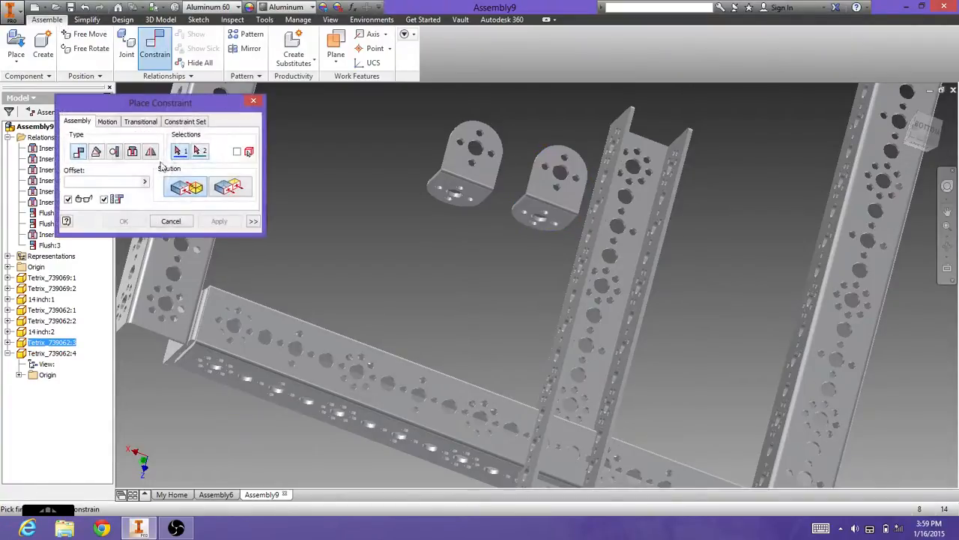
left_click(551, 173)
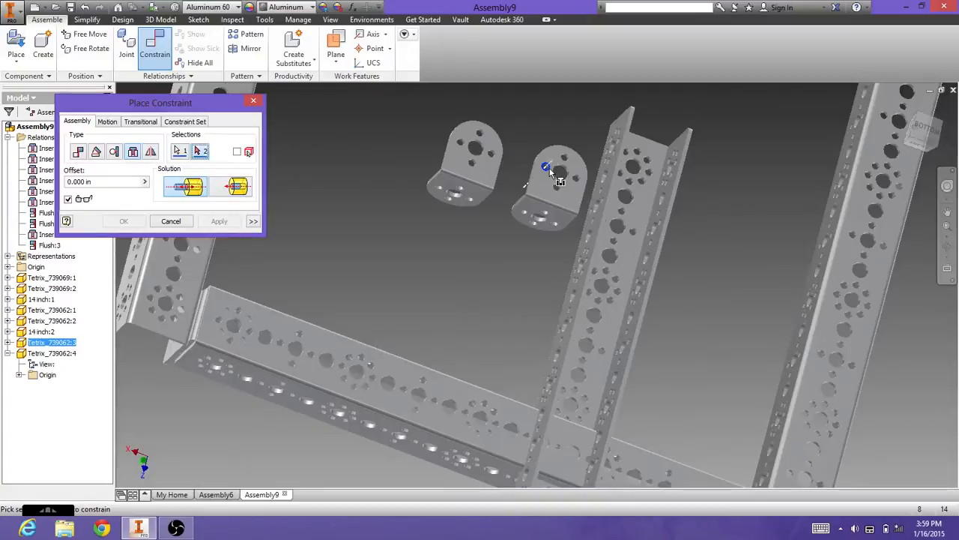
left_click(621, 163)
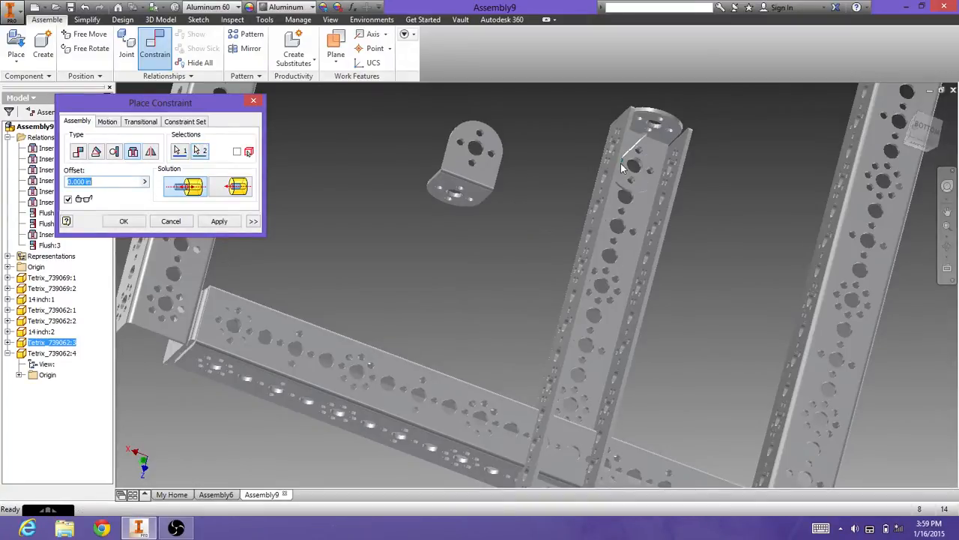
left_click(217, 221)
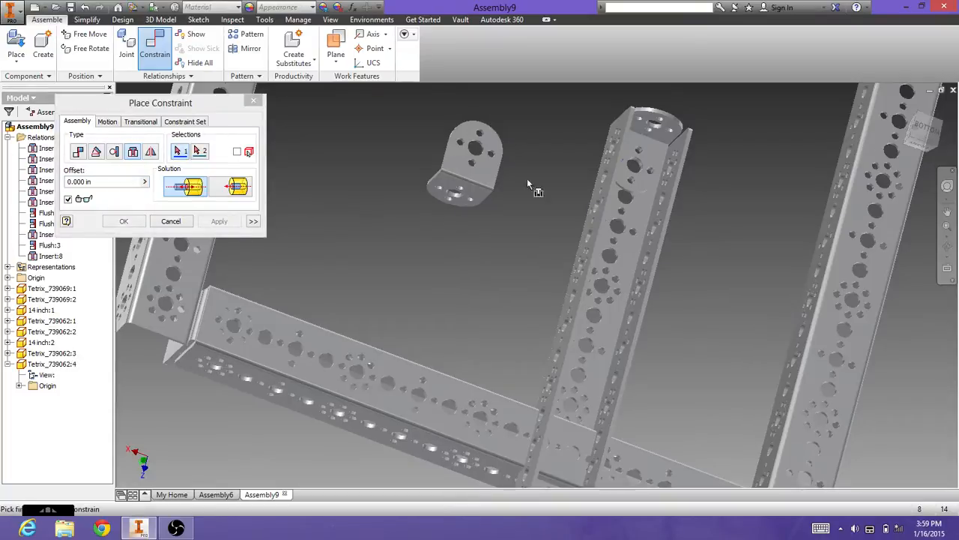
- Add a second Insert constraint joining the Tetrix_739062:3 bracket's opposite small hole to the 14 inch:2 channel
left_click(646, 176)
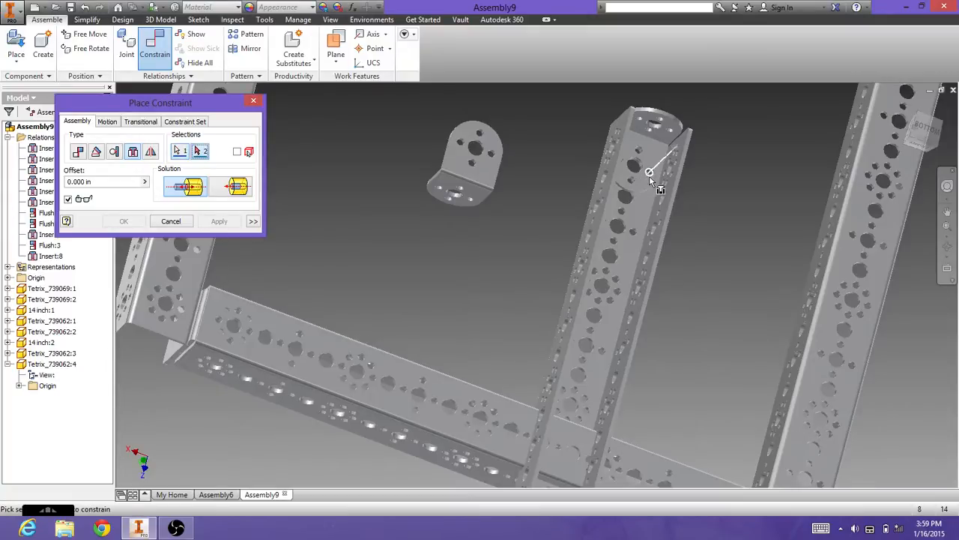
left_click(650, 175)
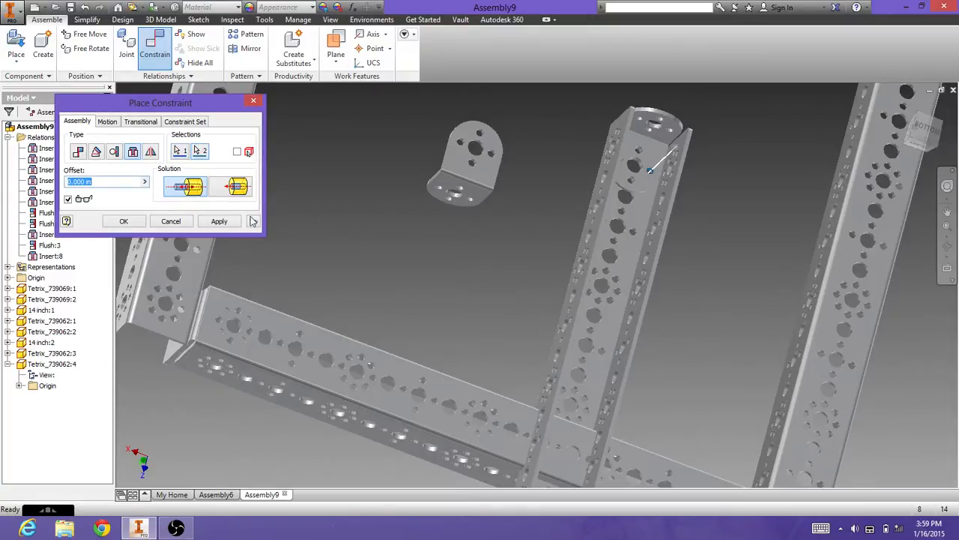
left_click(220, 222)
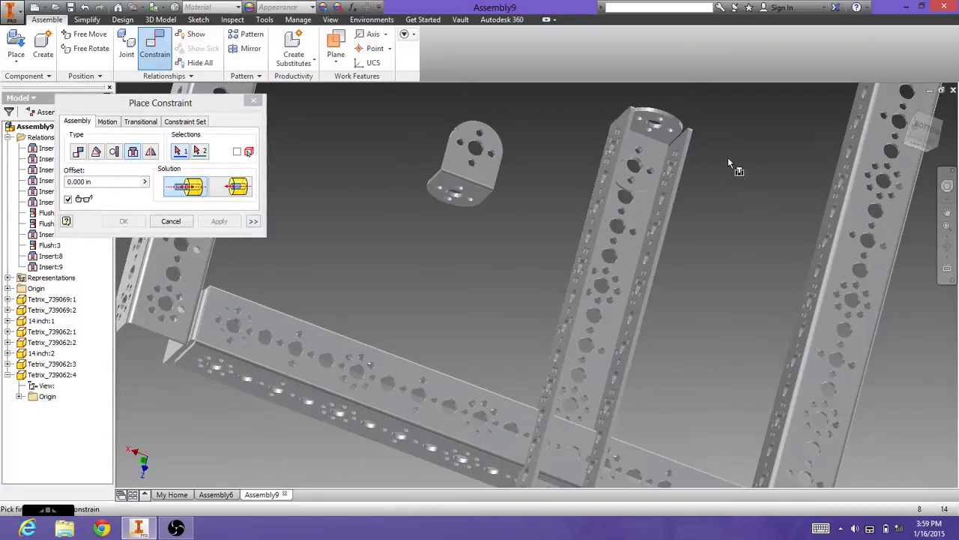
- Try to apply a Flush constraint between the Tetrix_739062:3 bracket's outer face and the end face of the 14 inch:2 channel
left_click(931, 123)
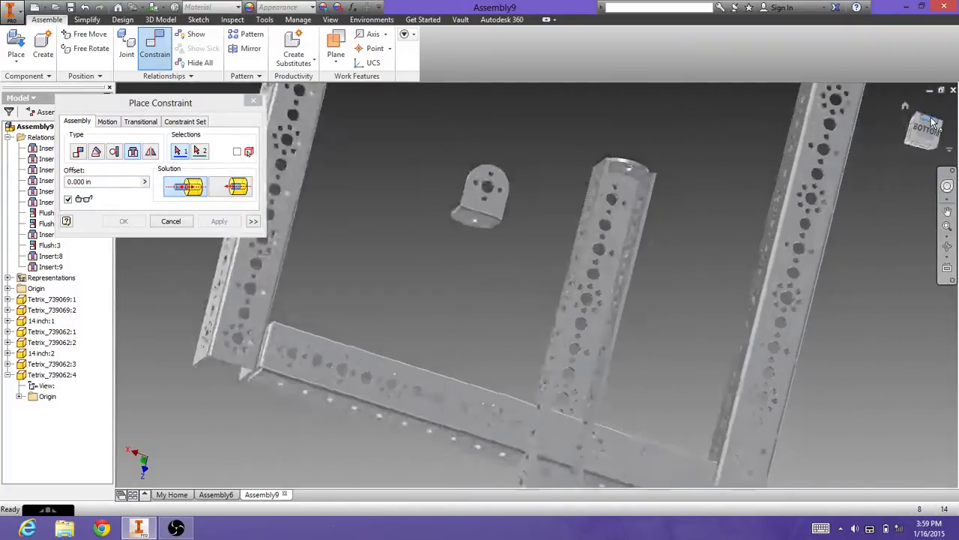
left_click(924, 129)
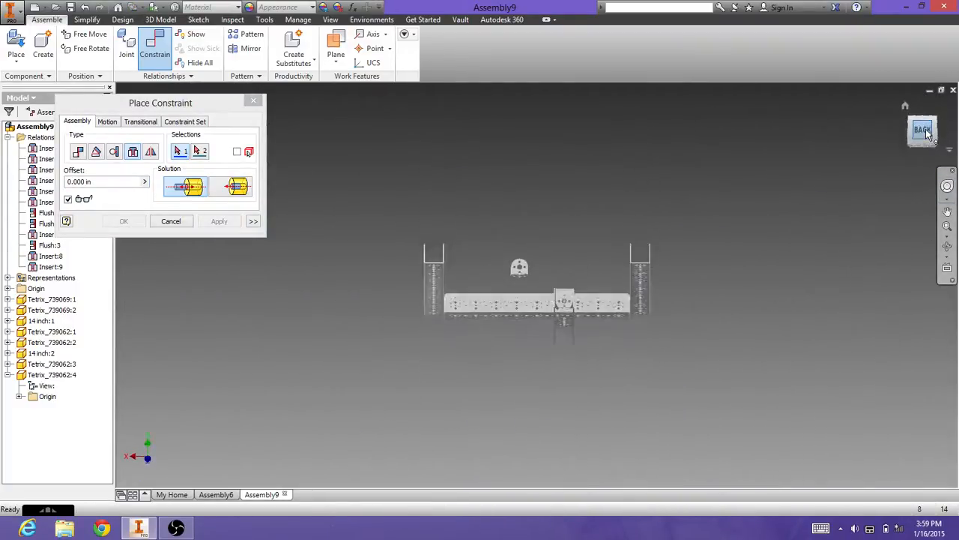
scroll(579, 306, "down", 6)
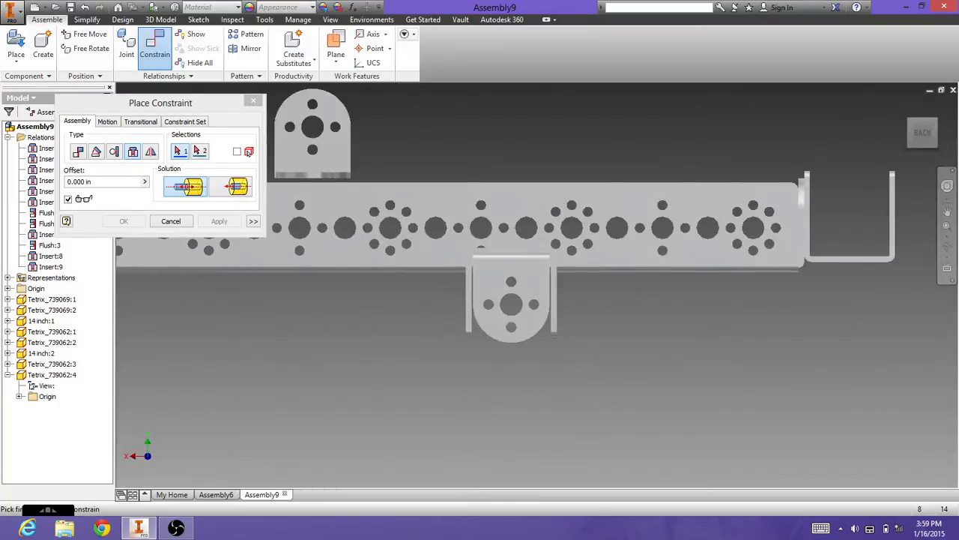
left_click(78, 151)
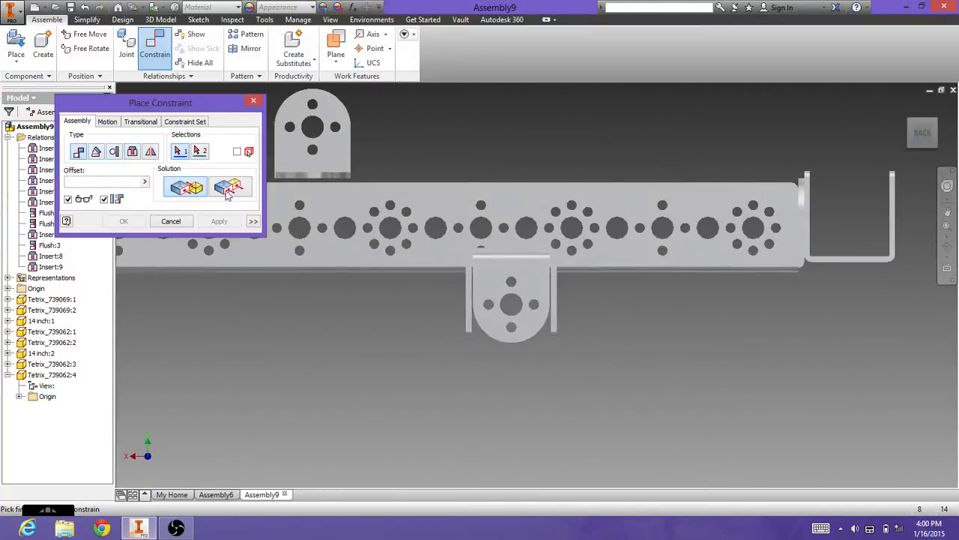
left_click(492, 278)
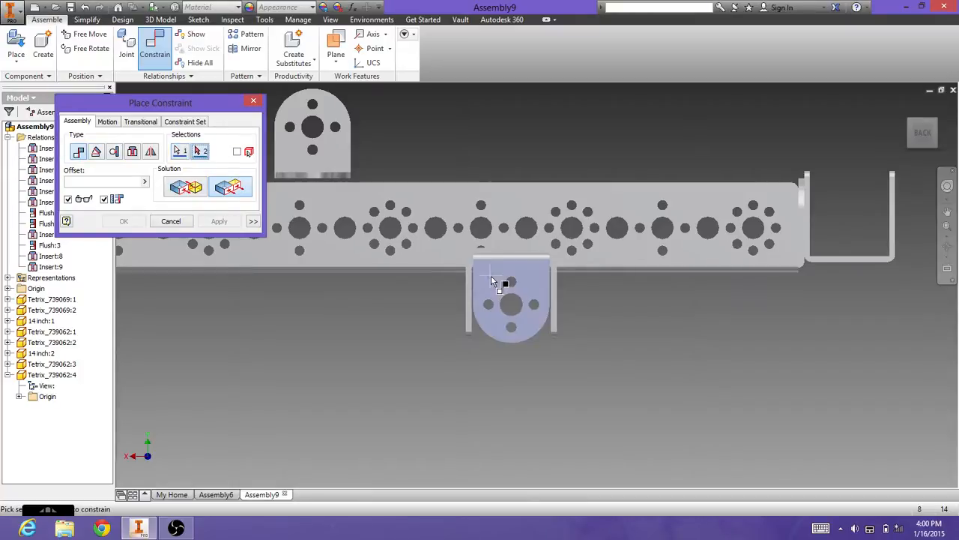
left_click(469, 283)
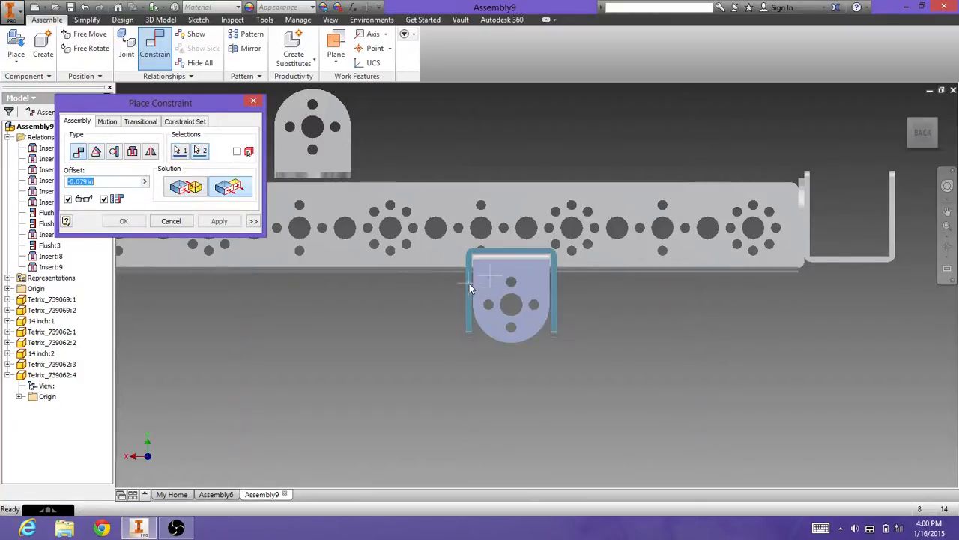
left_click(219, 222)
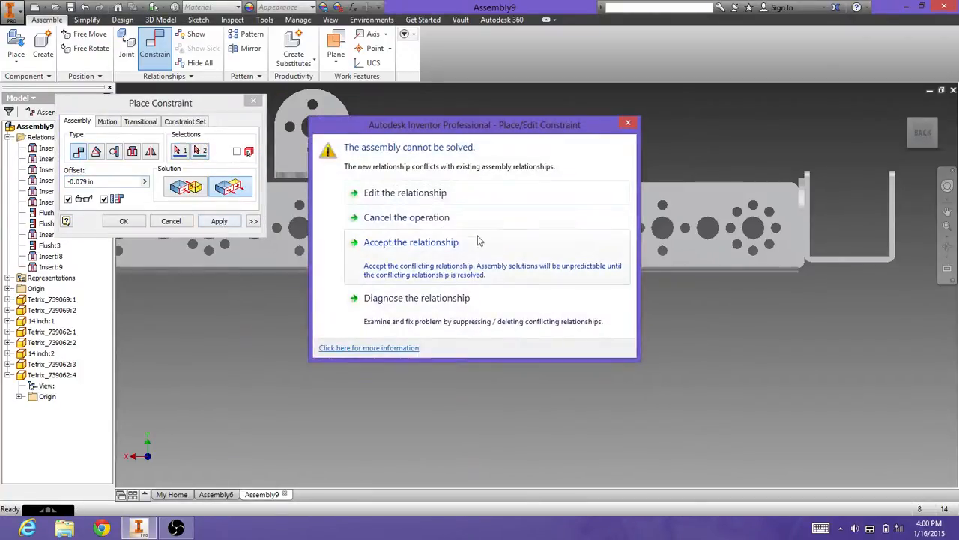
left_click(457, 218)
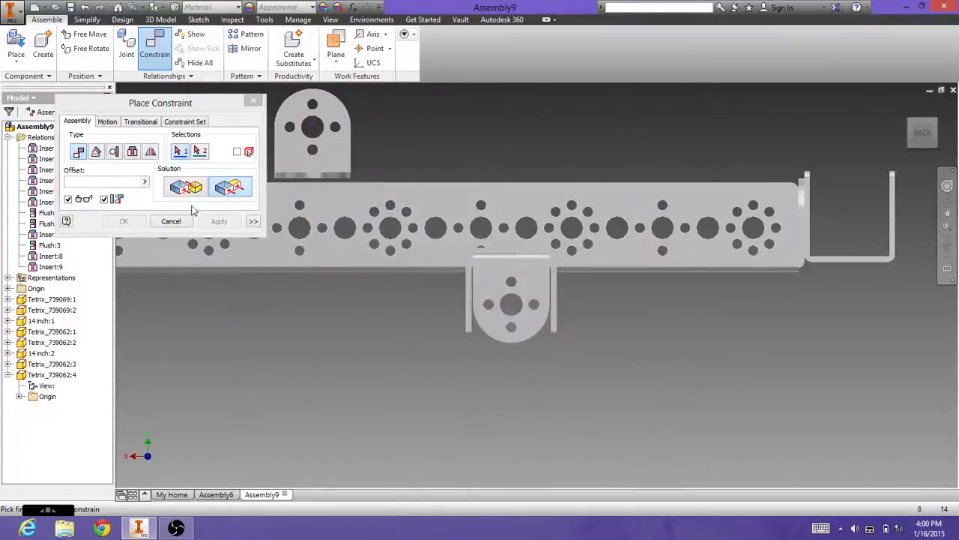
left_click(170, 222)
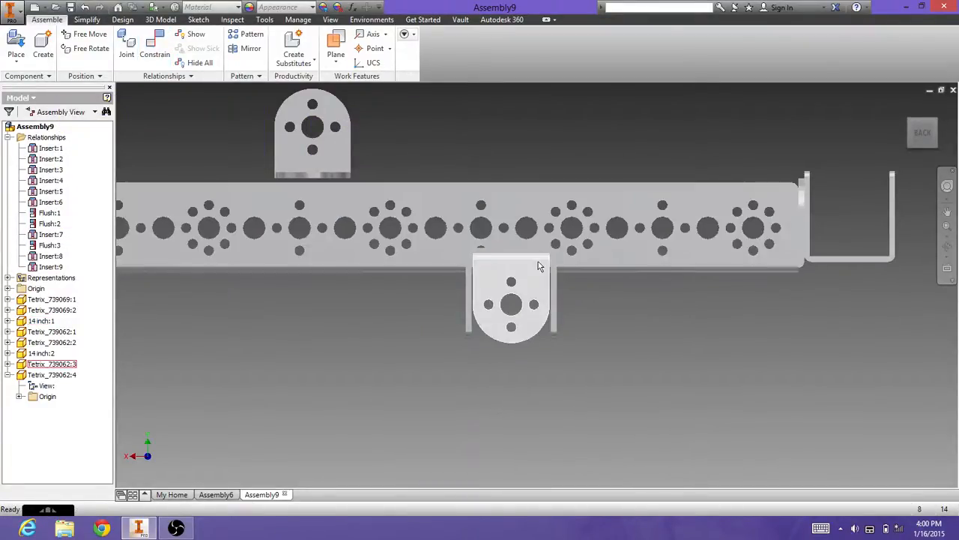
- Move the 14 inch:2 channel into the open area between the long channels and bring the Tetrix_739062:4 bracket to its open end
left_click_drag(524, 285, 587, 183)
left_click(920, 122)
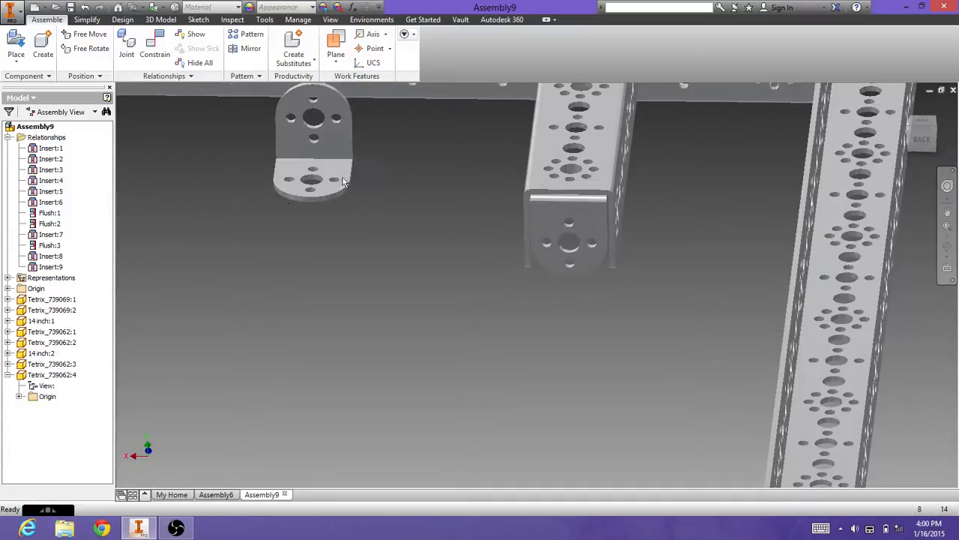
mouse_move(315, 142)
left_mouse_down()
mouse_move(583, 240)
mouse_move(749, 214)
left_mouse_up()
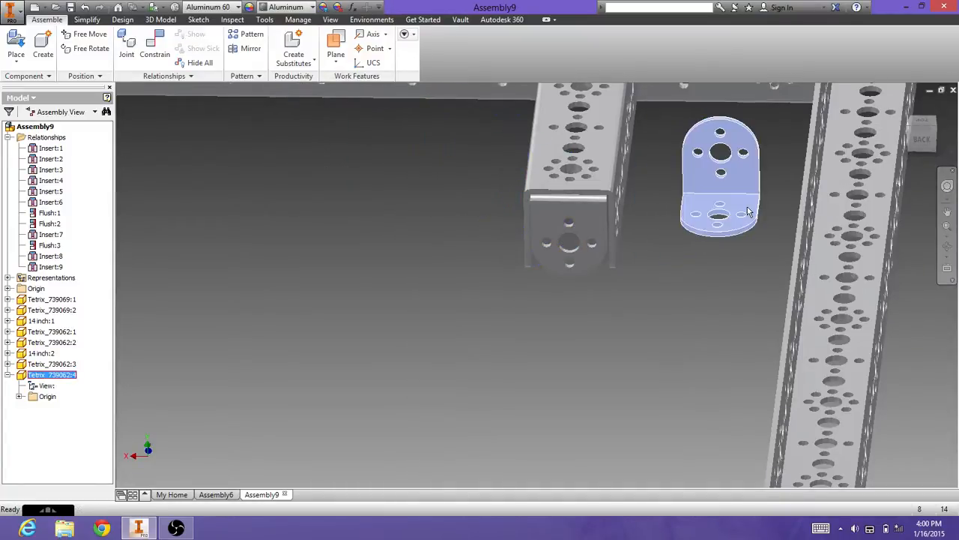
left_click_drag(921, 125, 921, 136)
left_click(906, 105)
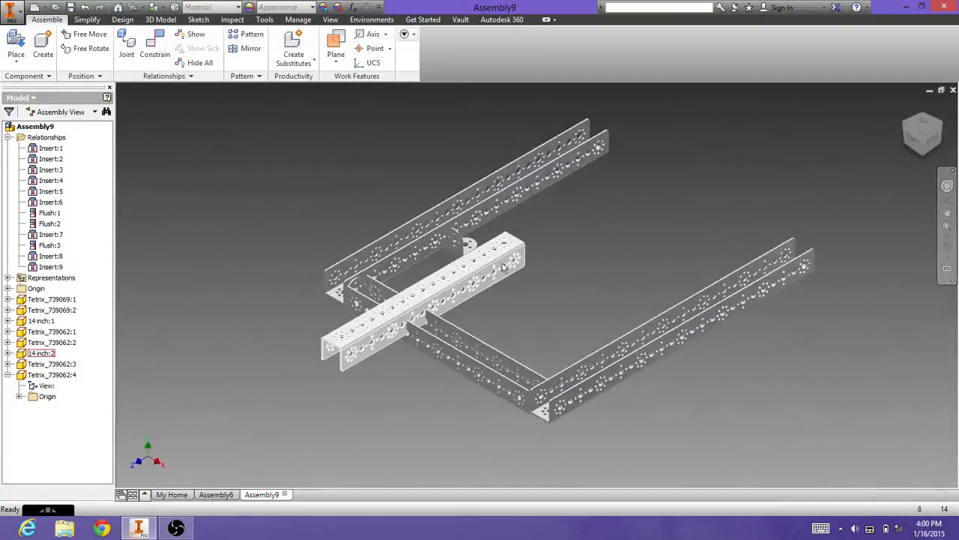
left_click_drag(499, 265, 714, 194)
left_click_drag(477, 242, 559, 291)
scroll(559, 291, "up", 5)
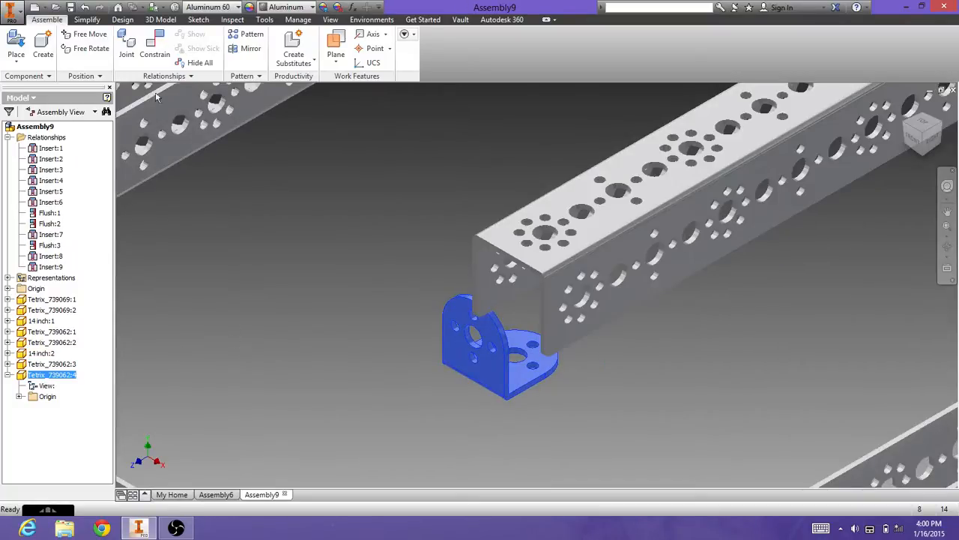
- Apply an Insert constraint between a small hole in the Tetrix_739062:4 bracket and a small hole at the open end of the 14 inch:2 channel
left_click(154, 54)
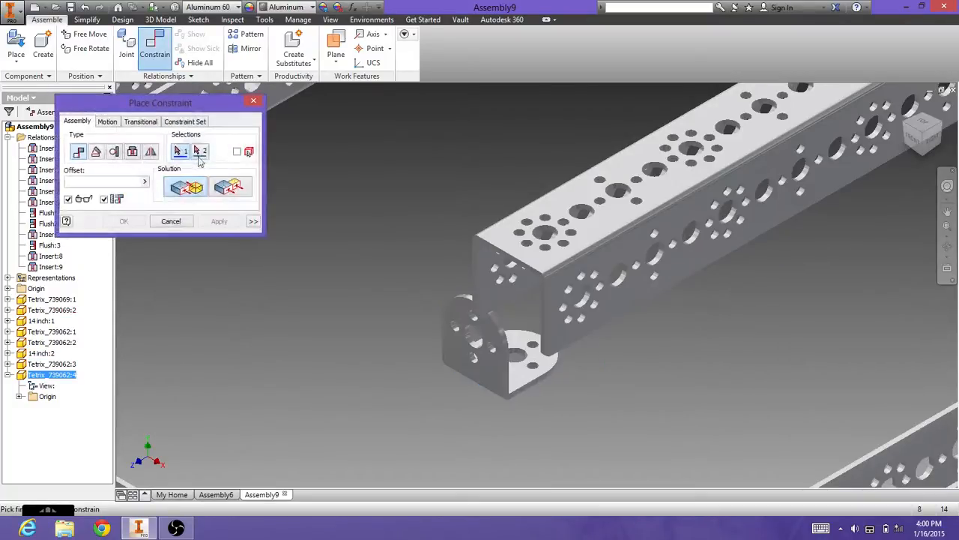
left_click(133, 153)
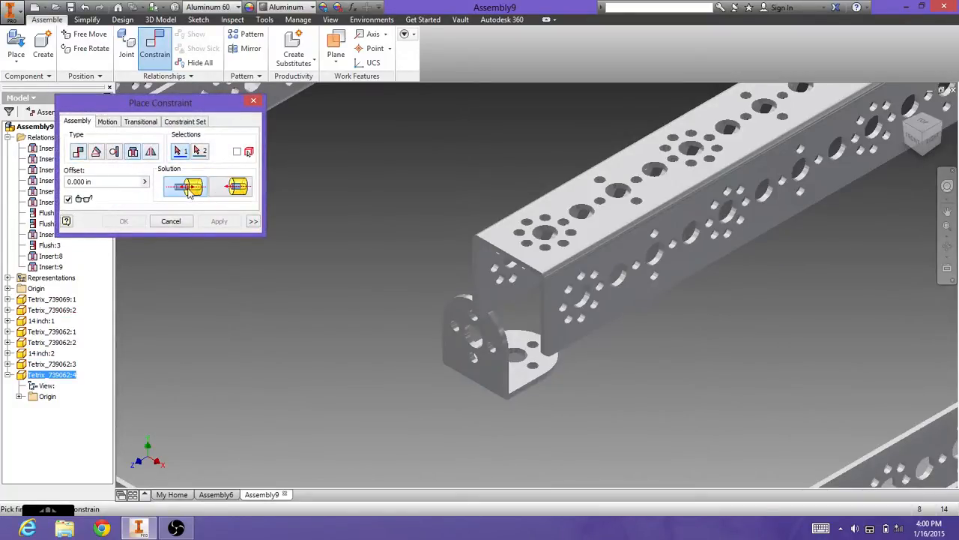
left_click(455, 328)
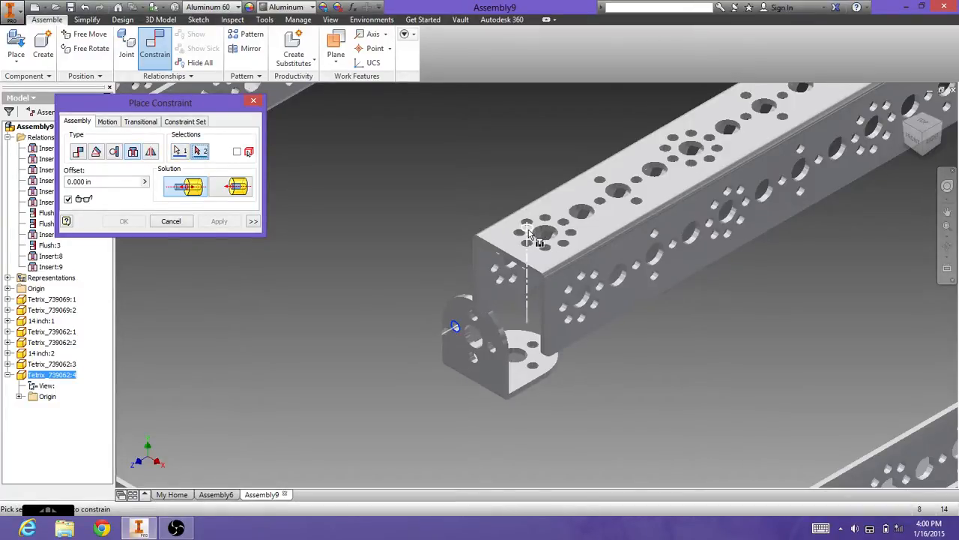
left_click(528, 233)
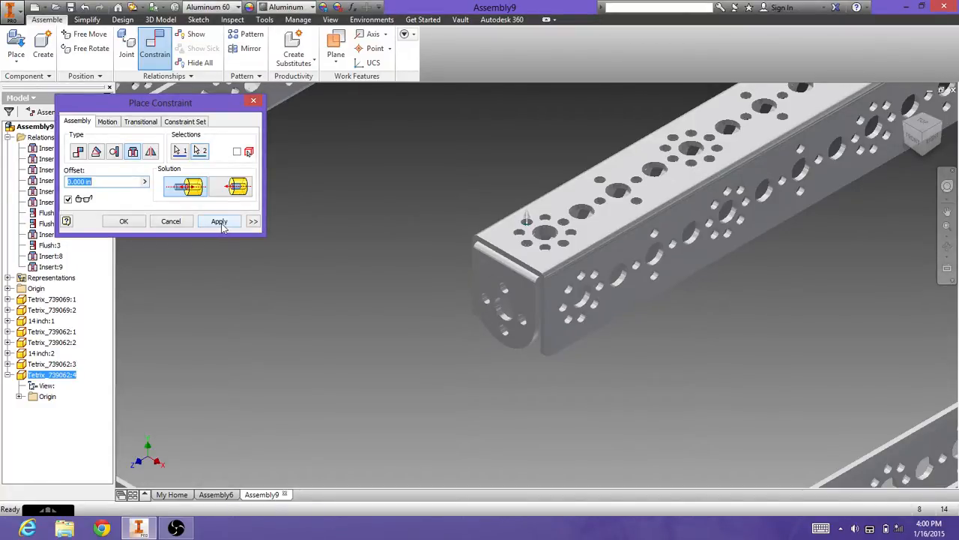
left_click(219, 221)
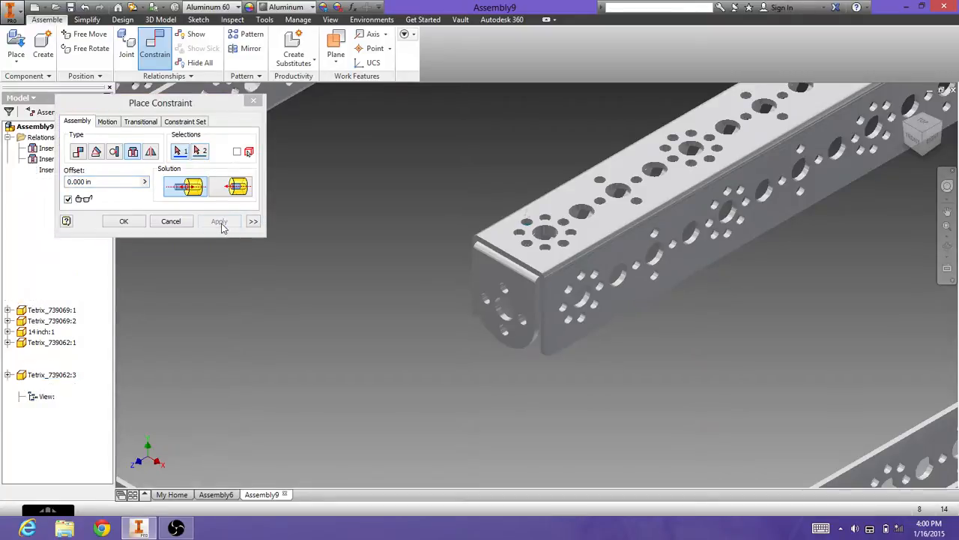
- Add a second Insert constraint joining the Tetrix_739062:4 bracket's opposite small hole to the matching small hole in the 14 inch:2 channel
left_click(564, 255)
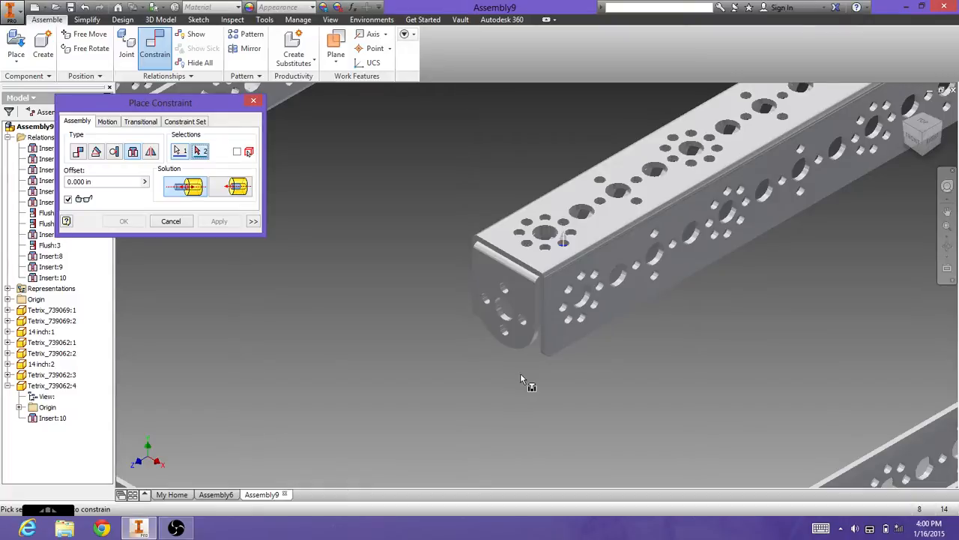
mouse_move(520, 372)
middle_mouse_down("shift")
mouse_move(529, 315)
mouse_move(551, 360)
mouse_move(573, 346)
mouse_move(569, 327)
mouse_move(562, 438)
mouse_move(556, 337)
mouse_move(578, 469)
mouse_move(569, 322)
middle_mouse_up("shift")
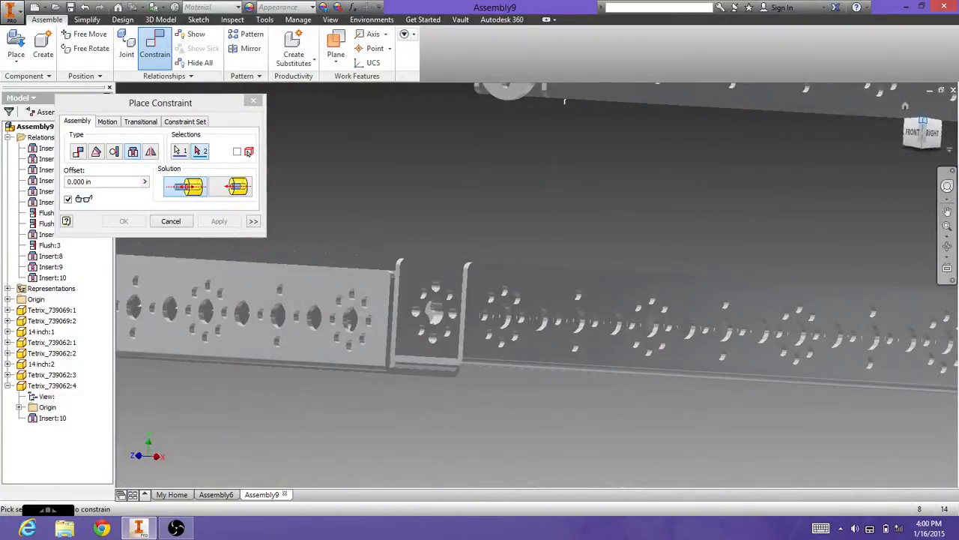
mouse_move(565, 100)
middle_mouse_down()
mouse_move(538, 202)
mouse_move(542, 295)
middle_mouse_up()
middle_click_drag(527, 381, 528, 217, "shift")
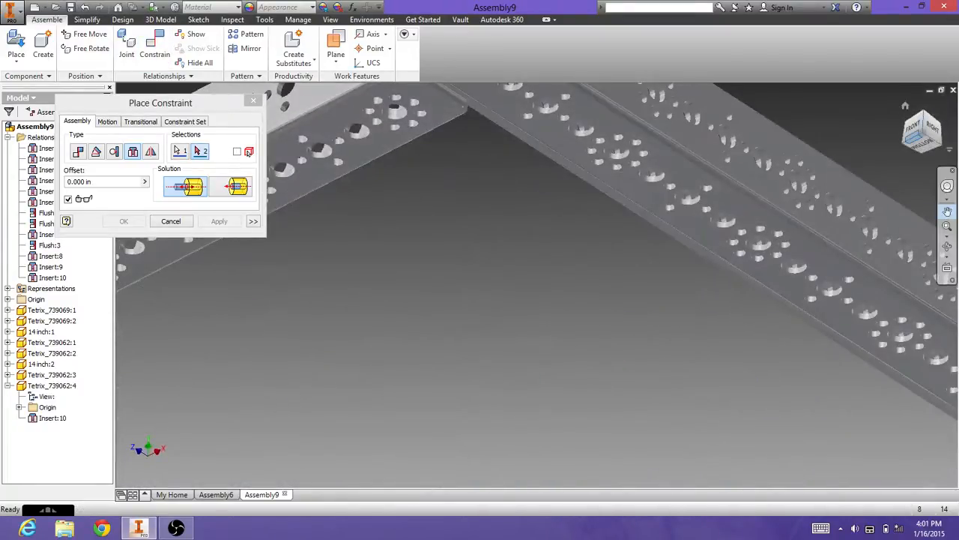
middle_click_drag(528, 382, 596, 317, "shift")
middle_click_drag(537, 203, 493, 387)
scroll(565, 193, "down", 4)
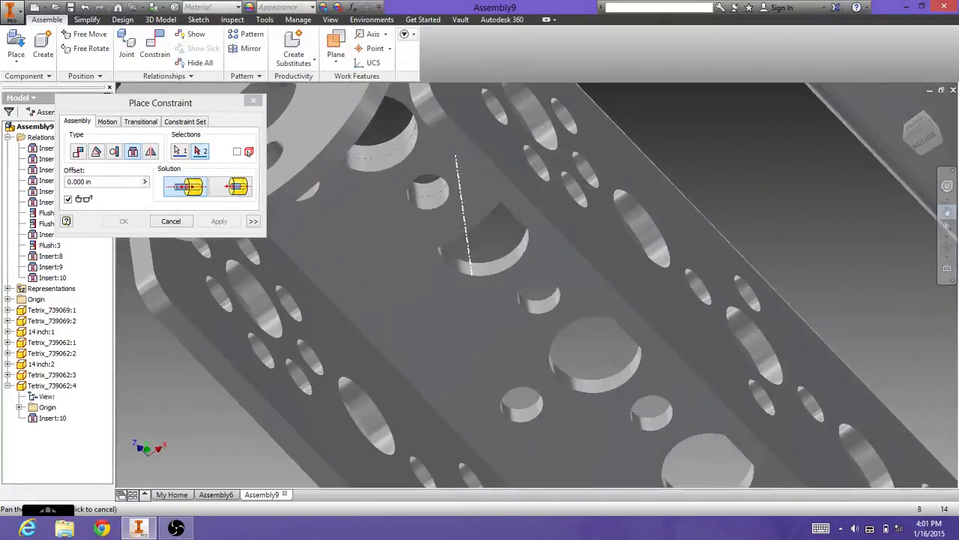
left_click(922, 143)
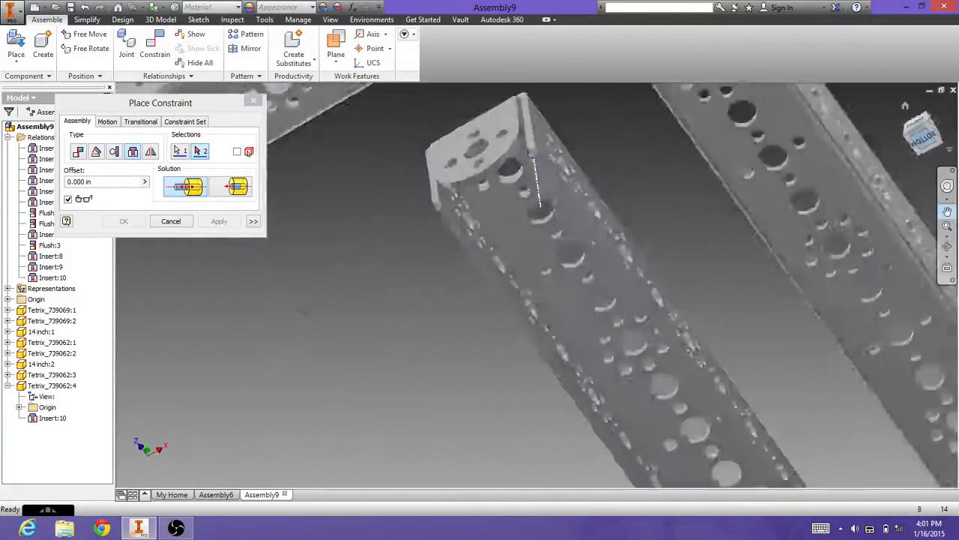
scroll(615, 253, "down", 5)
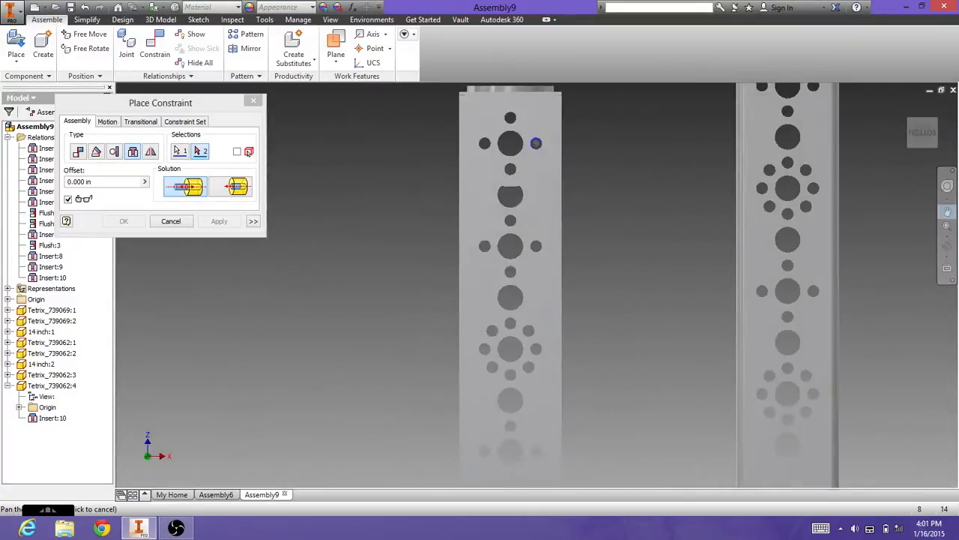
scroll(562, 241, "down", 3)
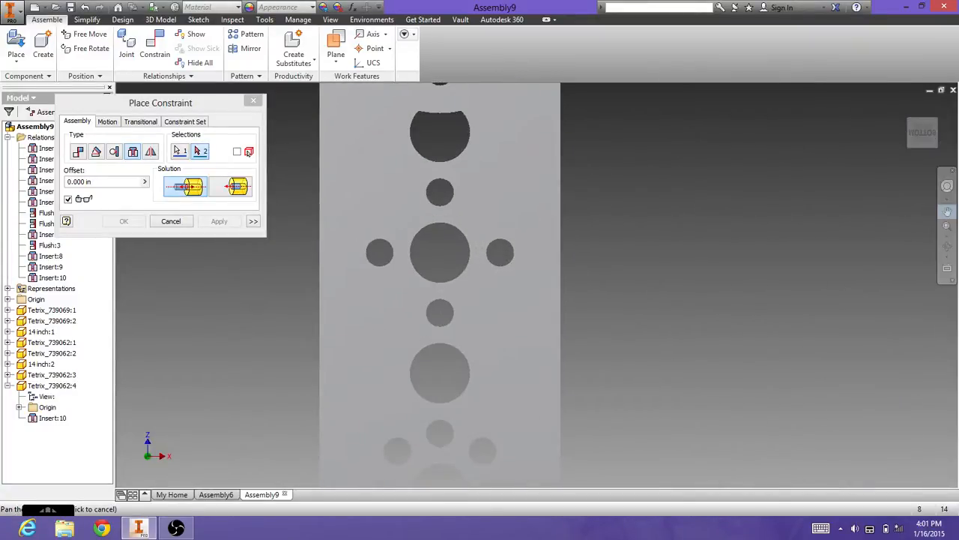
middle_click_drag(480, 225, 495, 472)
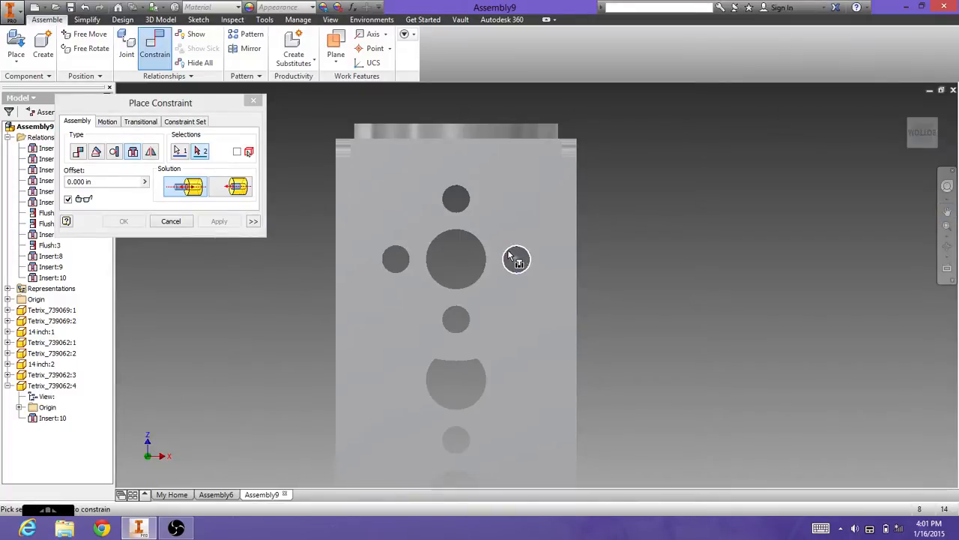
left_click(509, 257)
left_click(221, 221)
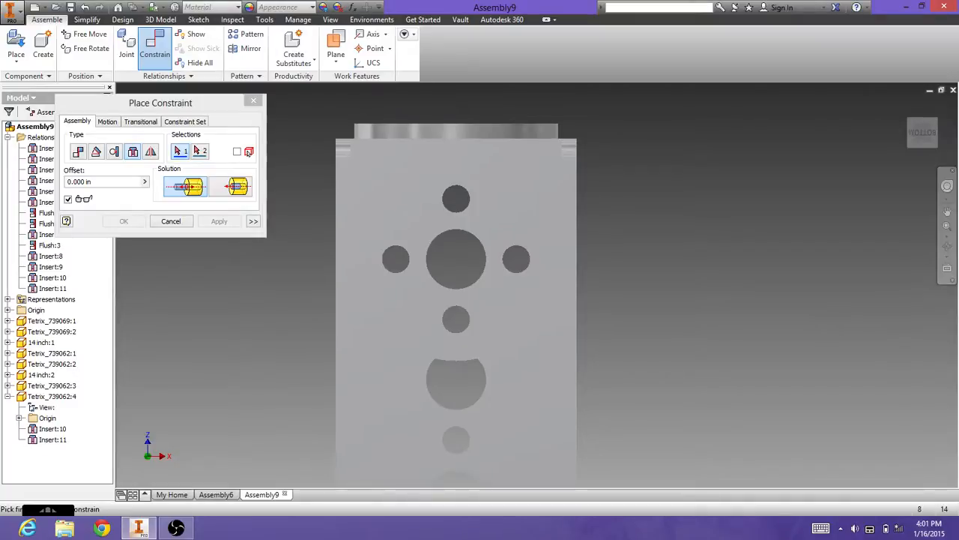
left_click(906, 106)
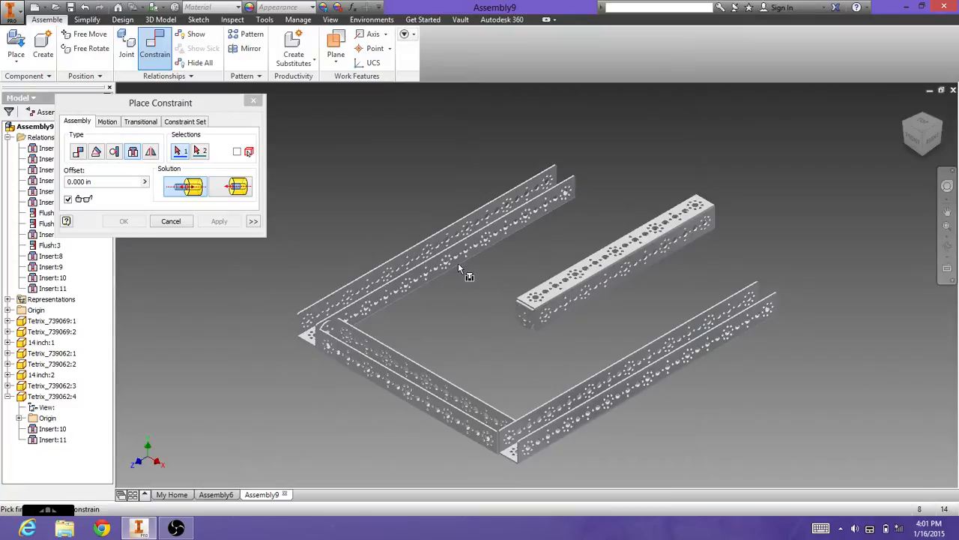
left_click(494, 237)
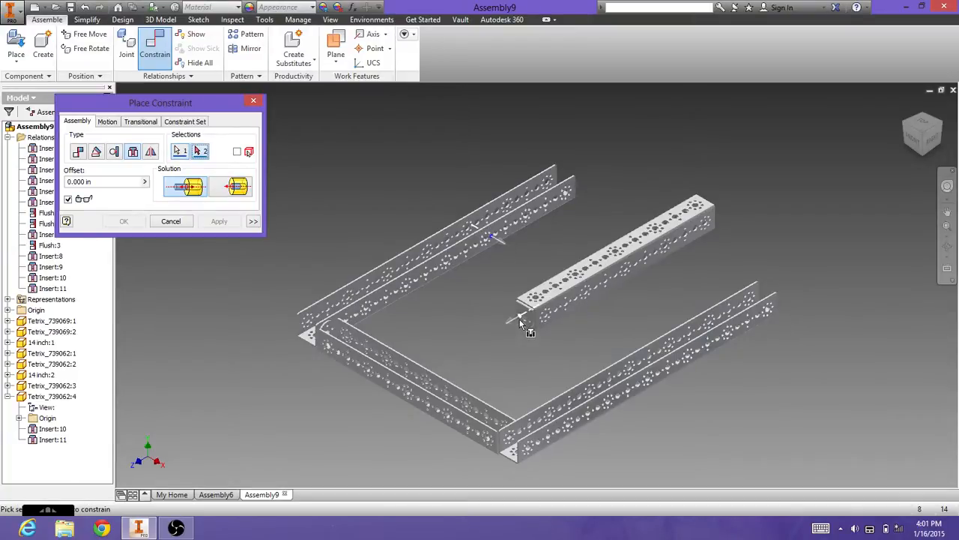
left_click(521, 320)
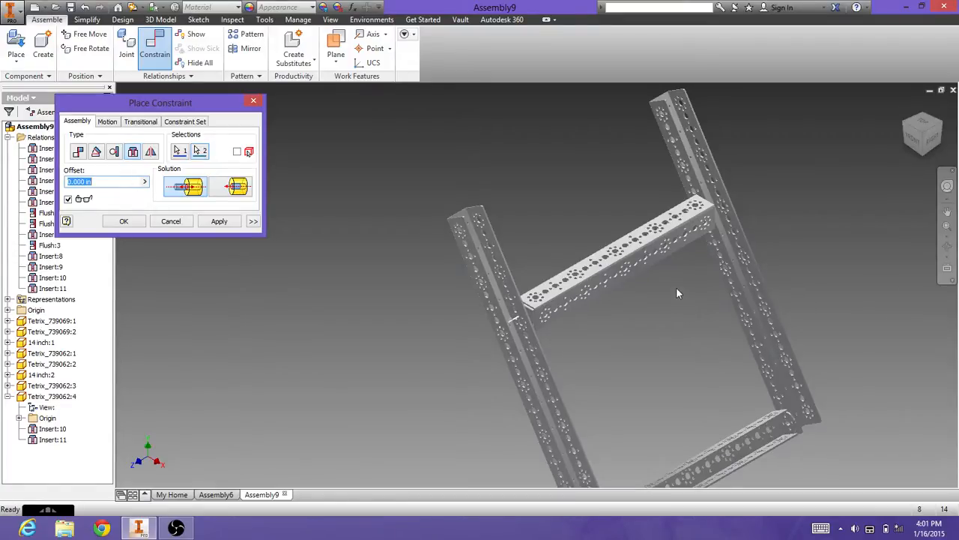
left_click(78, 152)
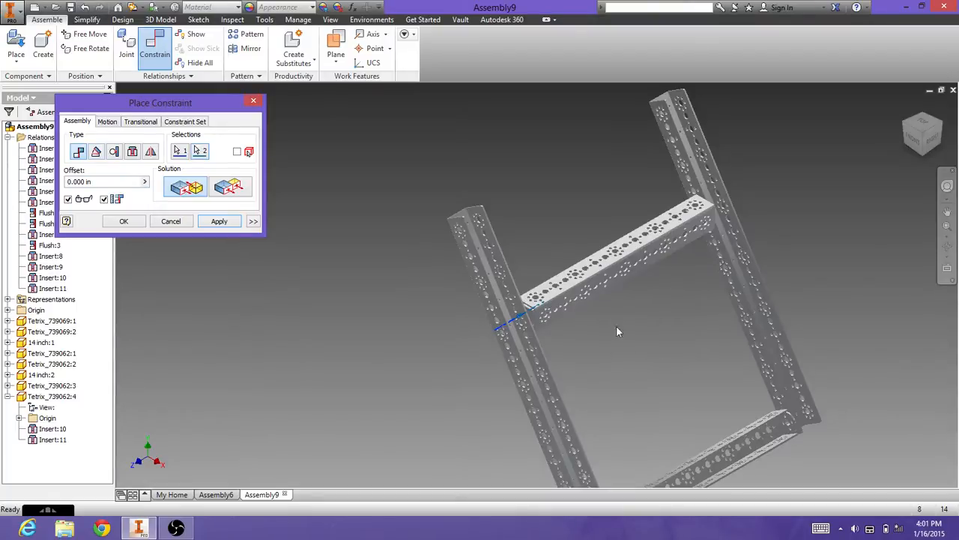
left_click_drag(923, 120, 923, 138)
left_click(905, 105)
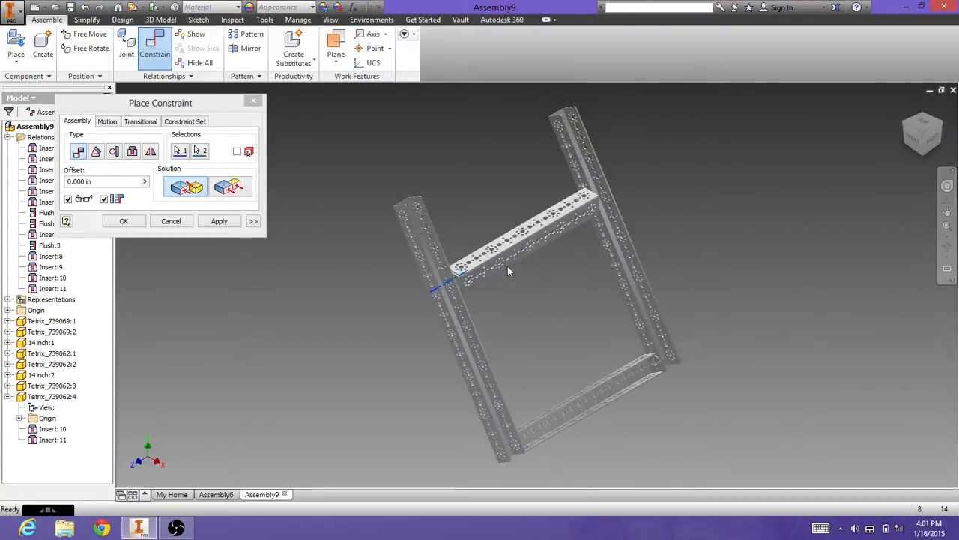
left_click(180, 223)
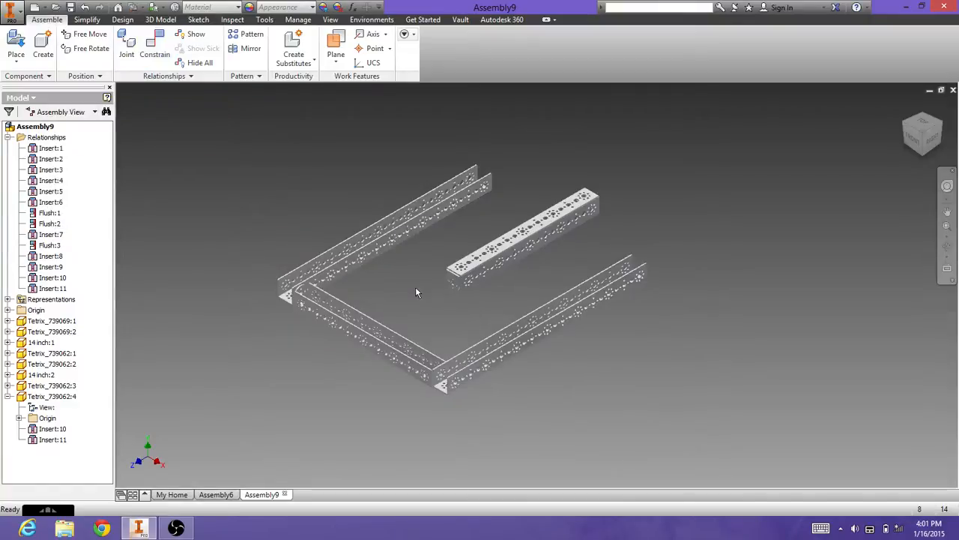
left_click_drag(480, 270, 524, 223)
key("ctrl+z")
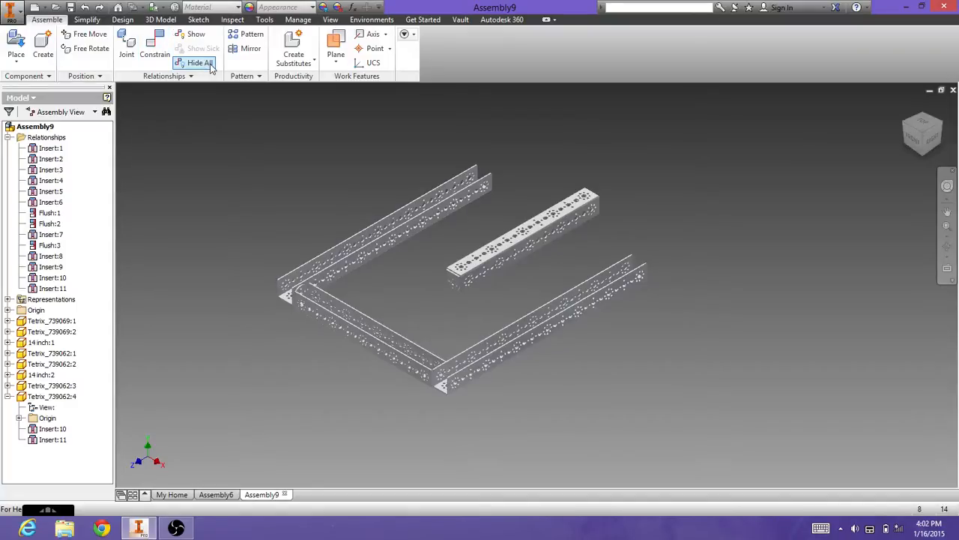
- Apply an Insert constraint between a small hole in the Tetrix_739062:4 bracket and an inner-wall hole midway along the rear long channel
left_click(155, 54)
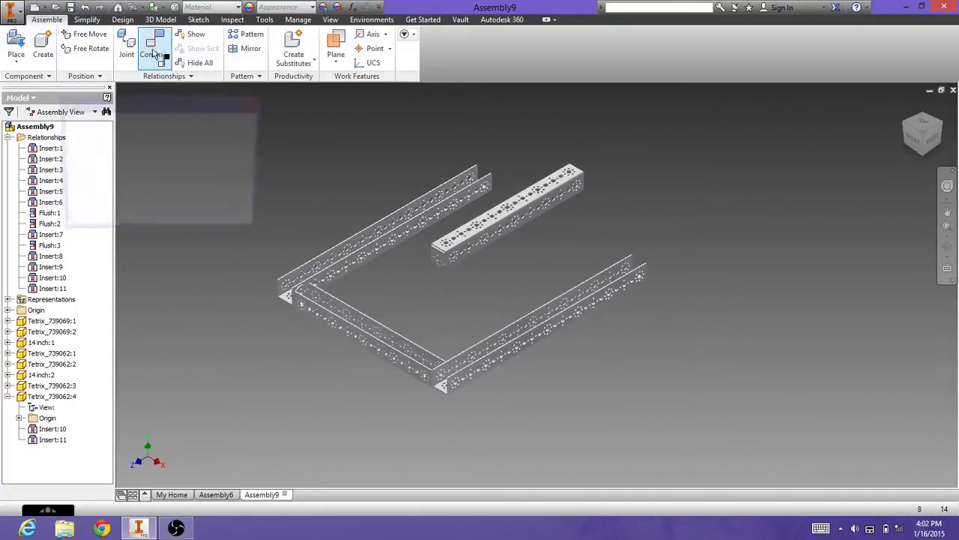
left_click(436, 262)
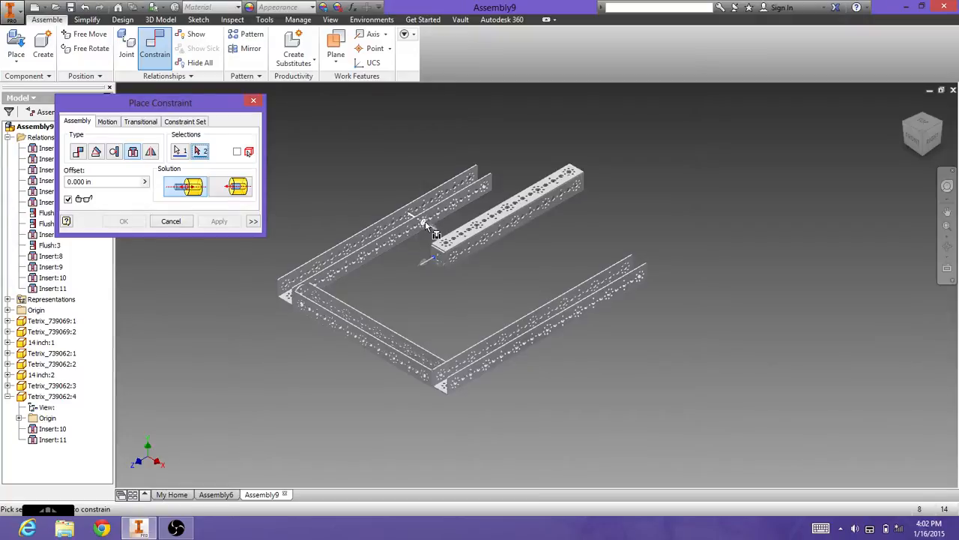
left_click(422, 227)
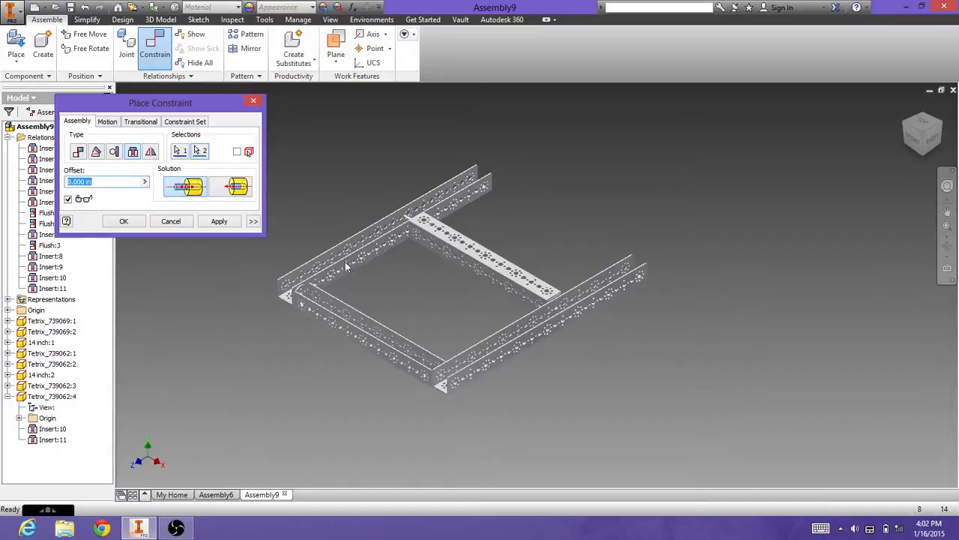
left_click(218, 222)
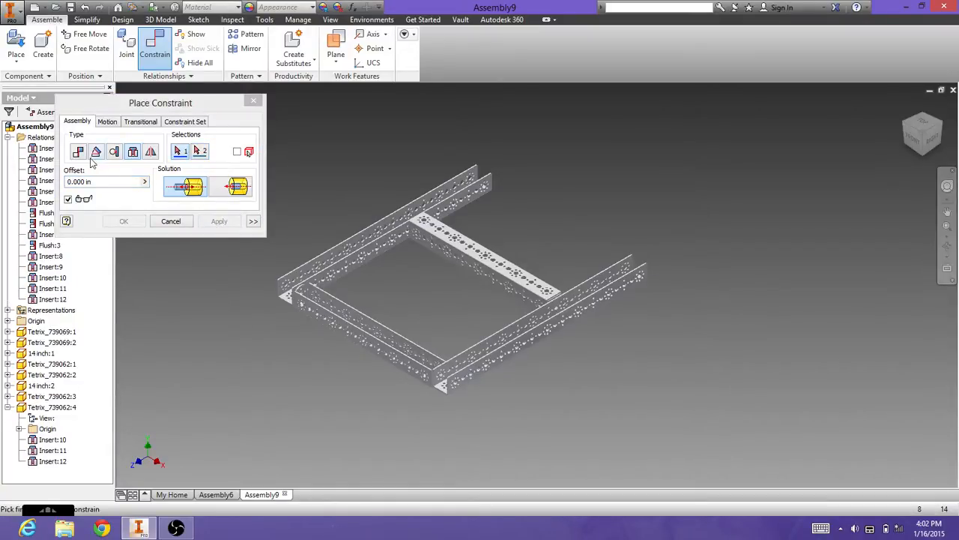
- Try to apply a Flush constraint between the 14 inch:2 channel's broad top face and the underside of a long channel
left_click(231, 188)
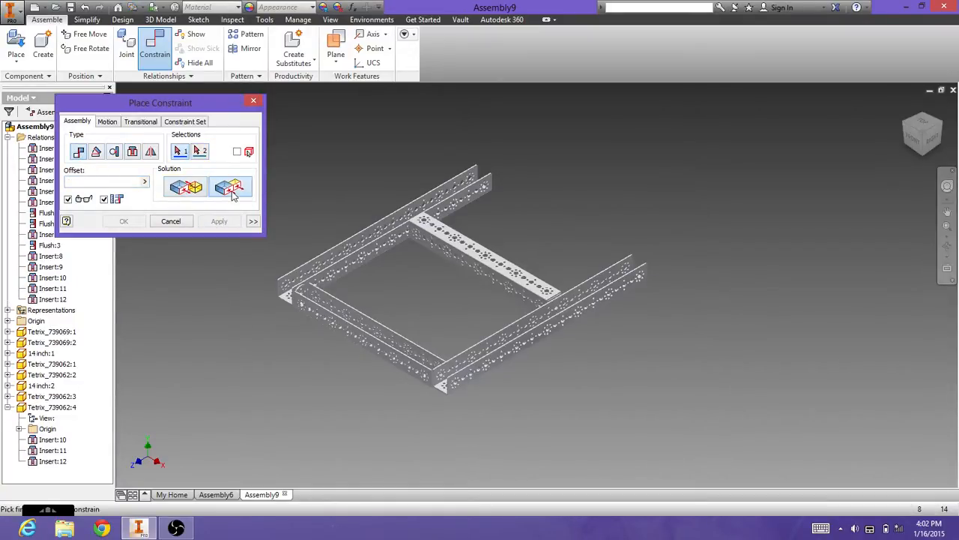
scroll(546, 273, "down", 5)
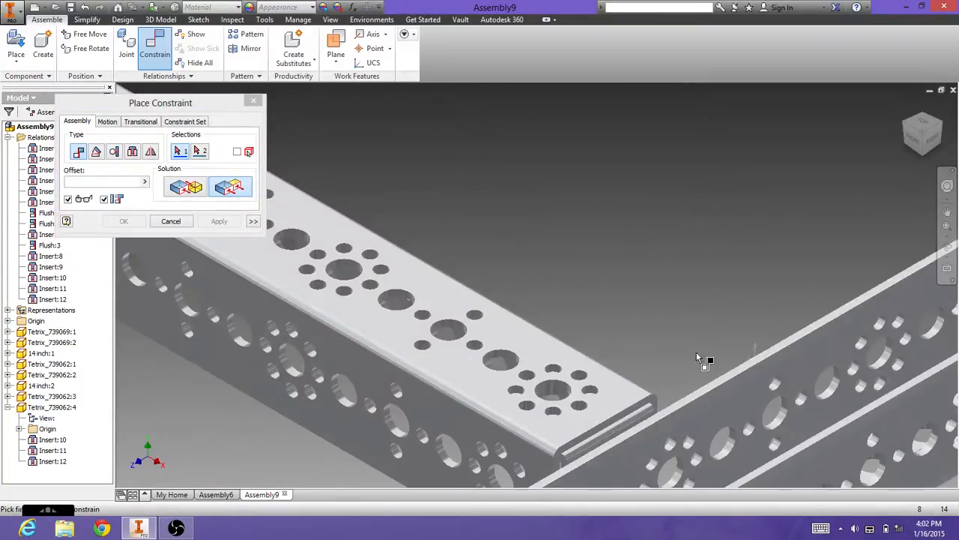
left_click(517, 329)
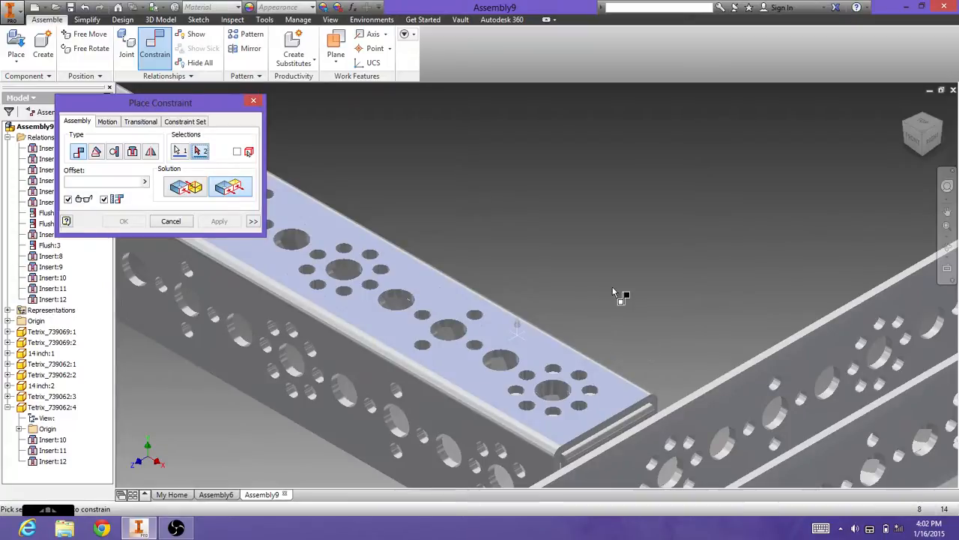
middle_click_drag(613, 292, 712, 232, "shift")
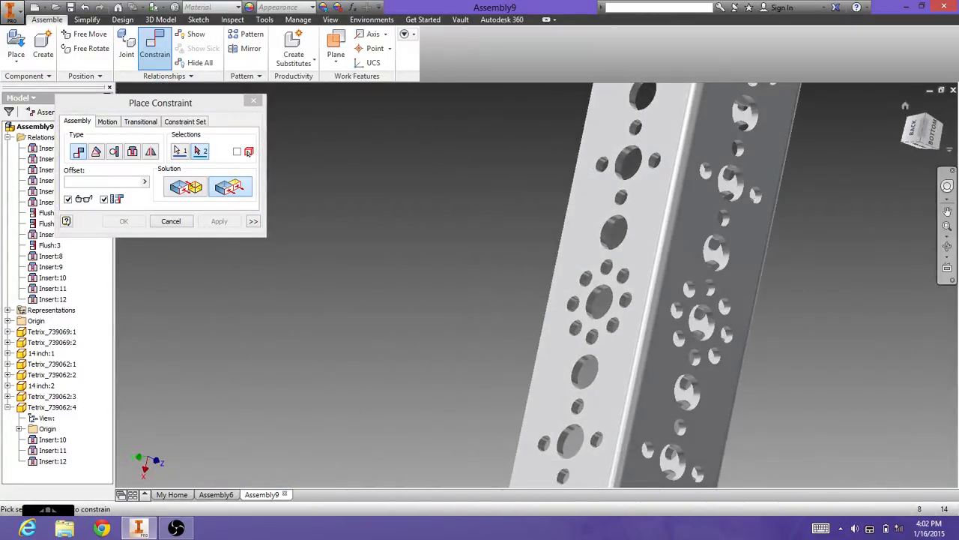
scroll(740, 259, "up", 5)
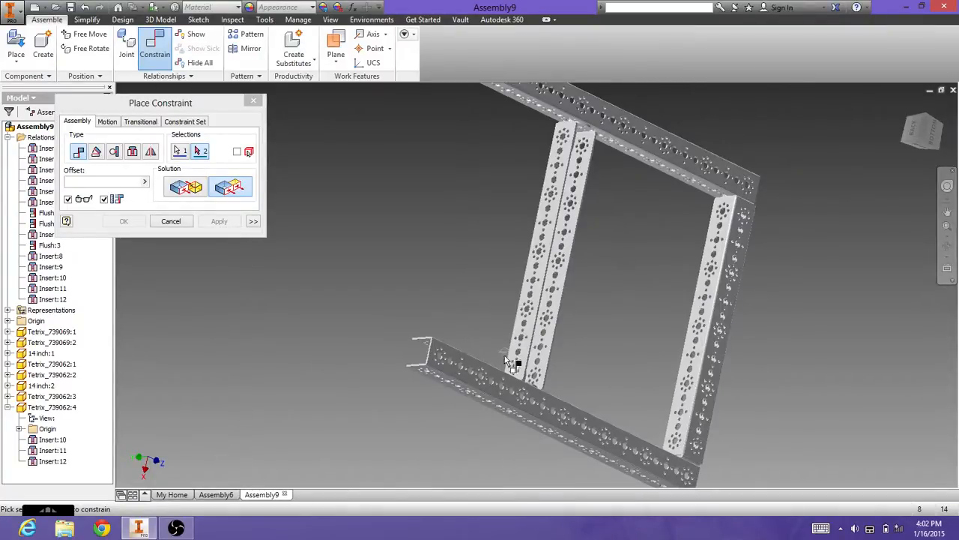
left_click(498, 375)
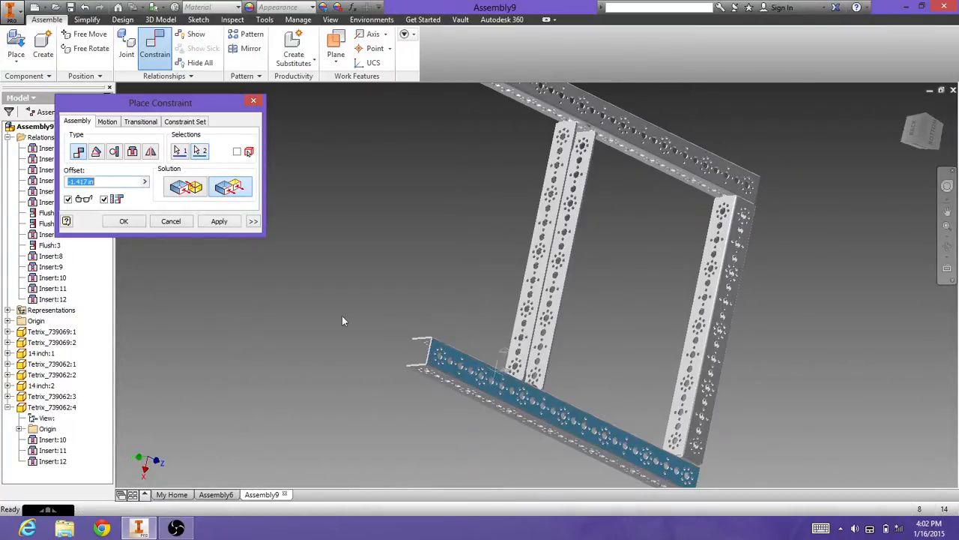
left_click(229, 222)
left_click(458, 217)
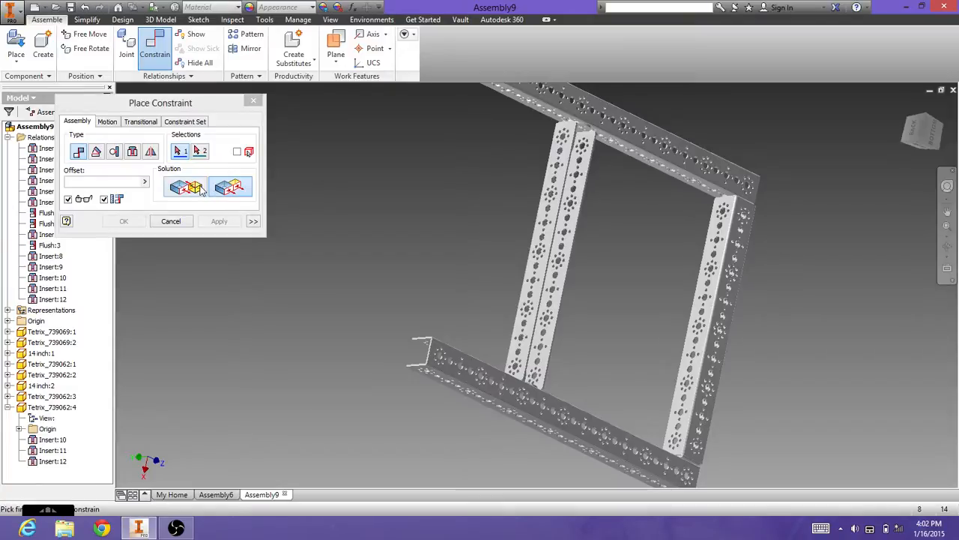
- Try to add another Insert constraint between the bracket at the 14 inch:2 channel's end and a small hole in the adjoining long channel
left_click(133, 152)
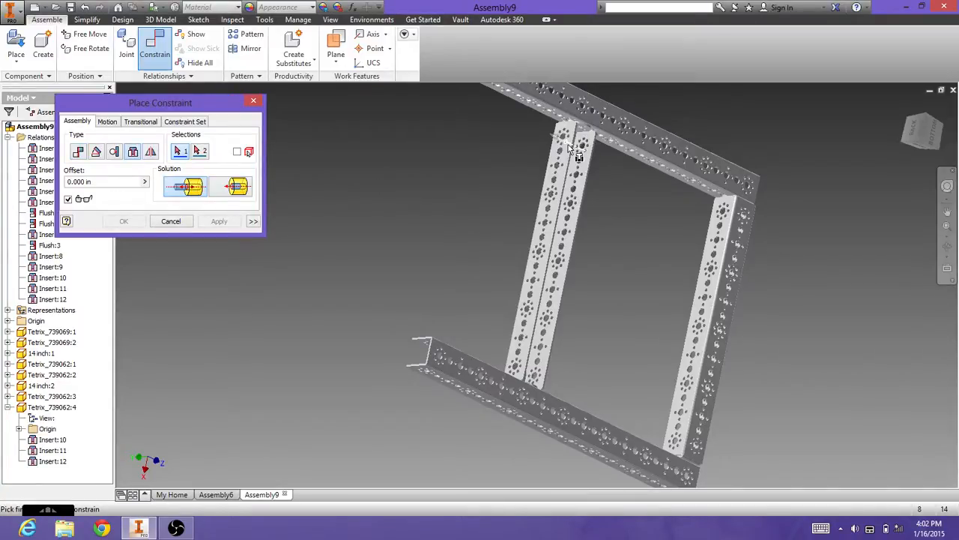
scroll(577, 150, "down", 5)
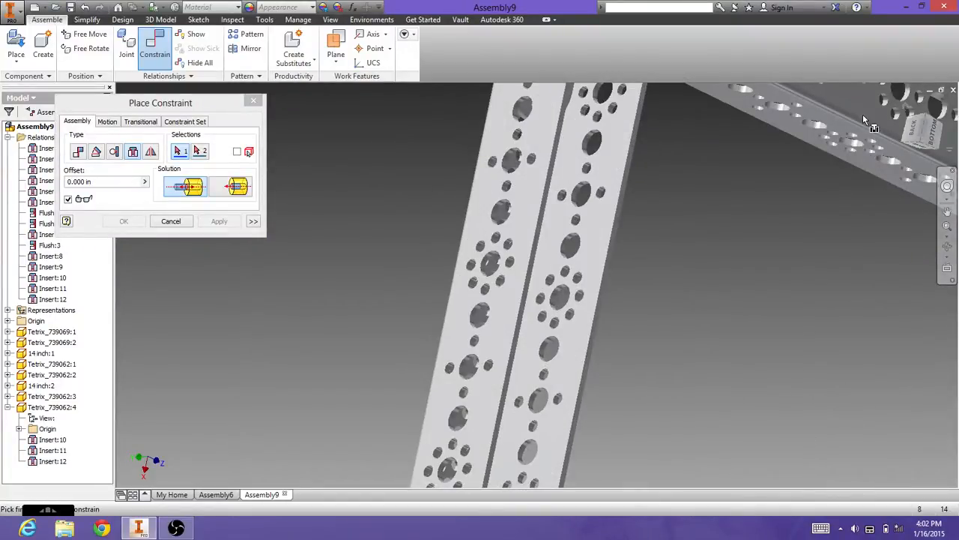
left_click(947, 211)
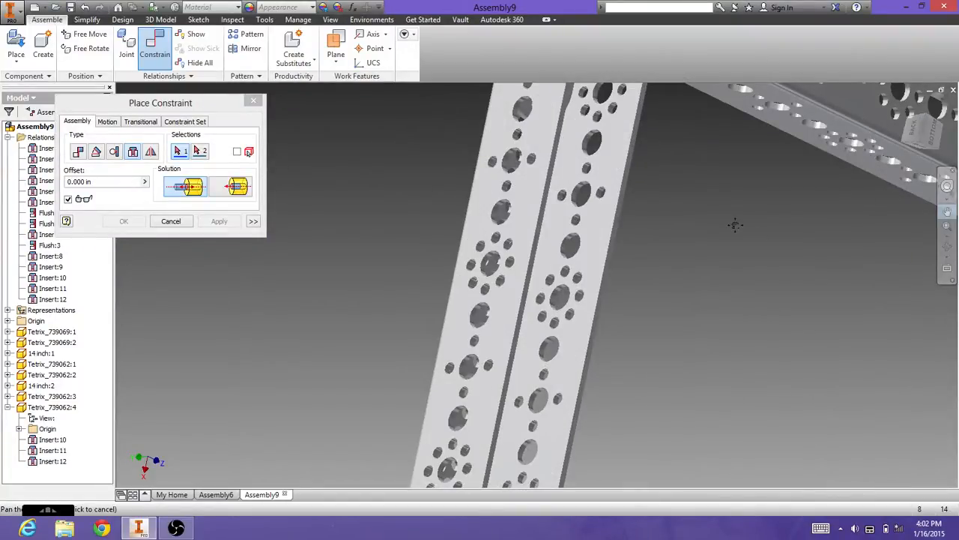
left_click_drag(735, 221, 661, 433)
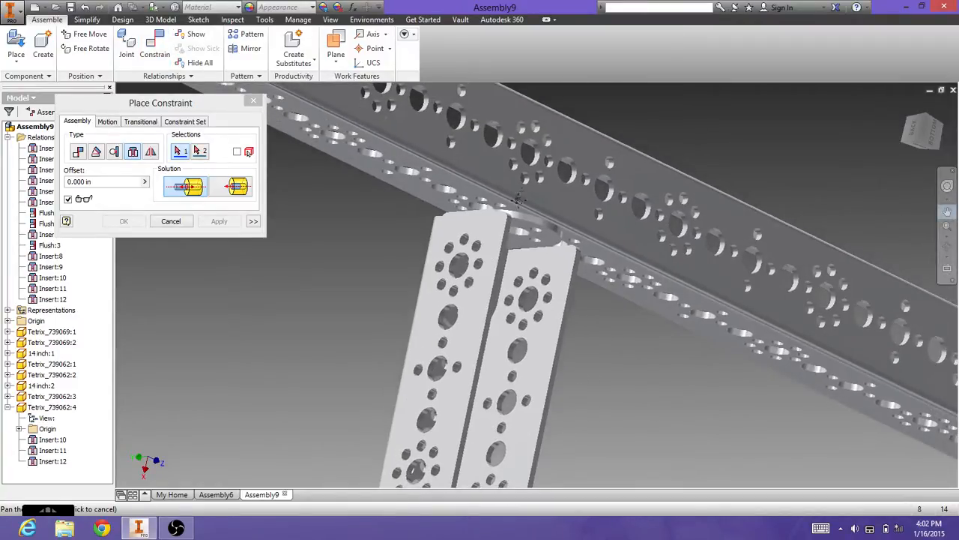
middle_click_drag(492, 310, 682, 345, "shift")
mouse_move(916, 139)
left_mouse_down()
mouse_move(823, 117)
mouse_move(923, 135)
mouse_move(846, 122)
mouse_move(918, 136)
mouse_move(888, 129)
left_mouse_up()
middle_click_drag(869, 94, 920, 127)
mouse_move(920, 127)
left_mouse_down()
mouse_move(903, 136)
mouse_move(914, 141)
left_mouse_up()
middle_click_drag(900, 146, 610, 185)
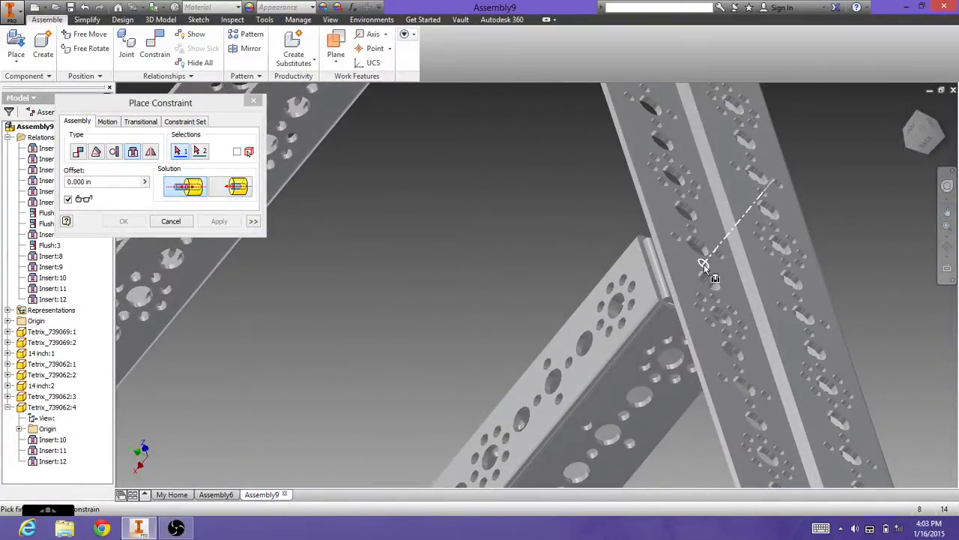
left_click(704, 264)
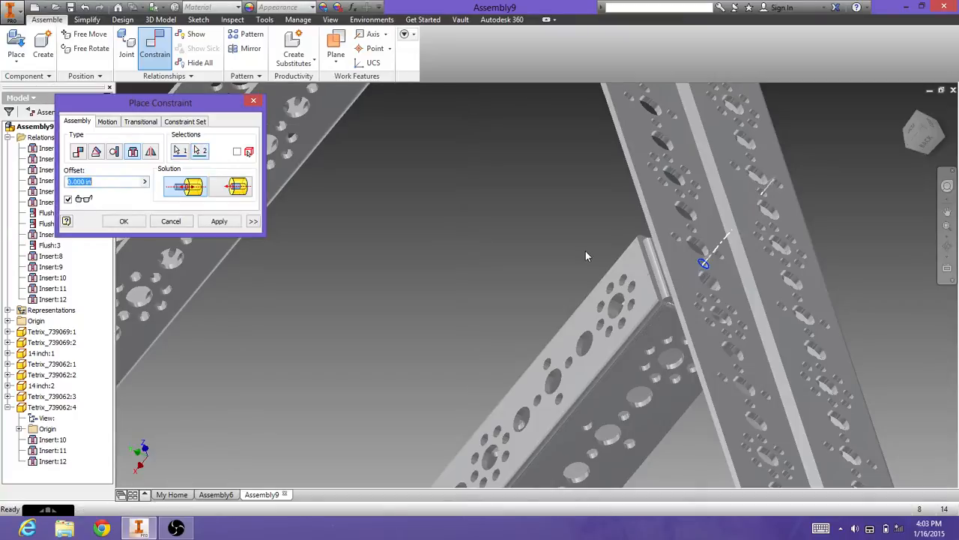
left_click(228, 222)
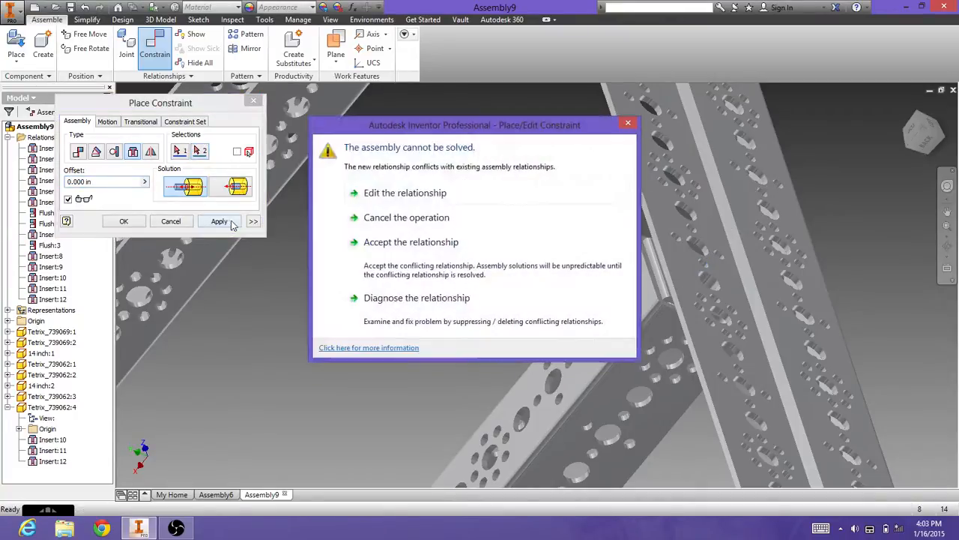
left_click(419, 222)
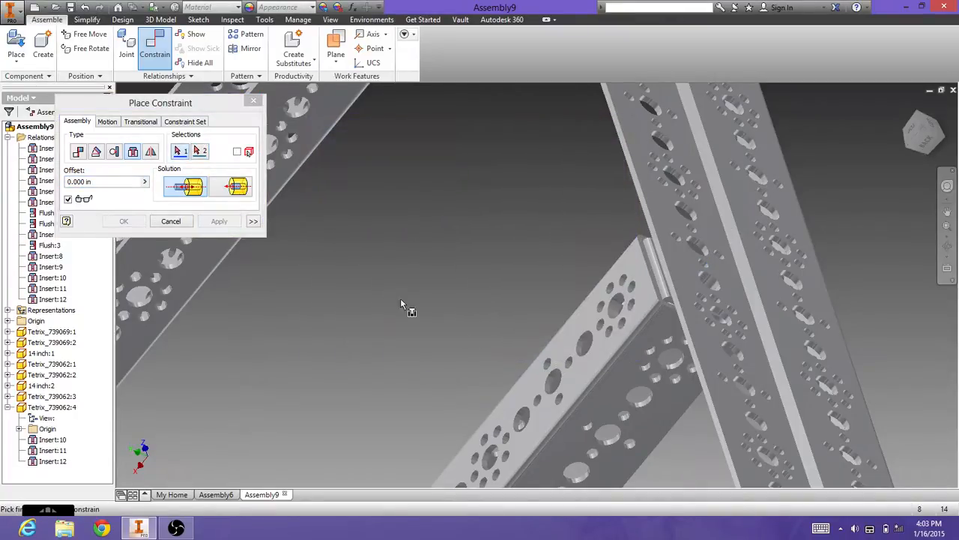
- Leave the constraint command and reposition the 14 inch:2 channel's loose end beside the adjoining long channel
left_click(171, 221)
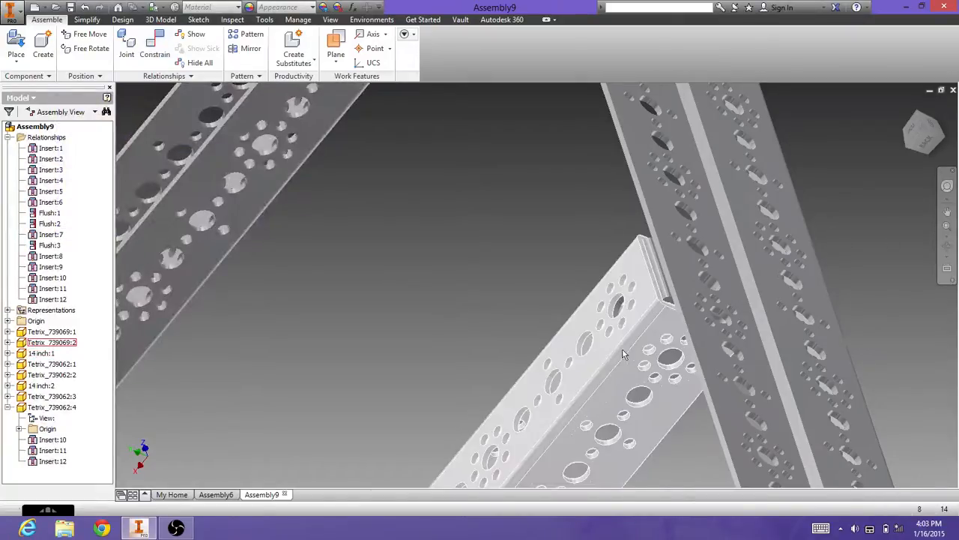
left_click_drag(622, 322, 583, 321)
left_click_drag(595, 307, 728, 339)
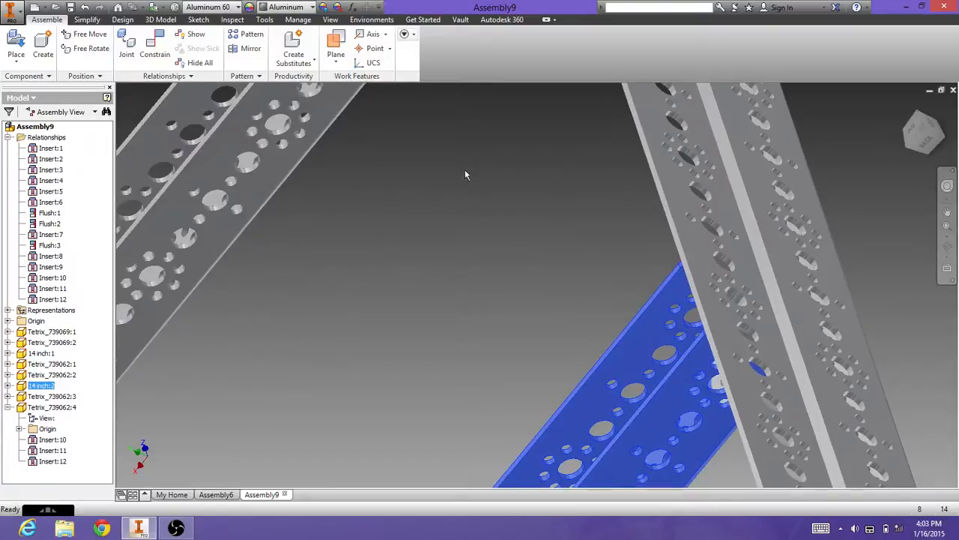
- Apply an Insert constraint between a small hole in the adjoining long channel and the matching small hole in the 14 inch:2 channel's end bracket
left_click(154, 46)
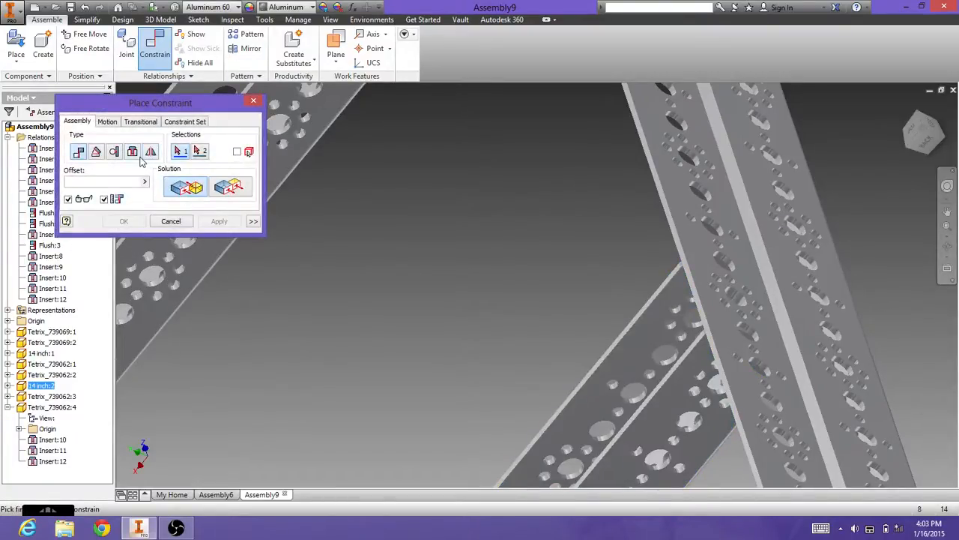
left_click(133, 152)
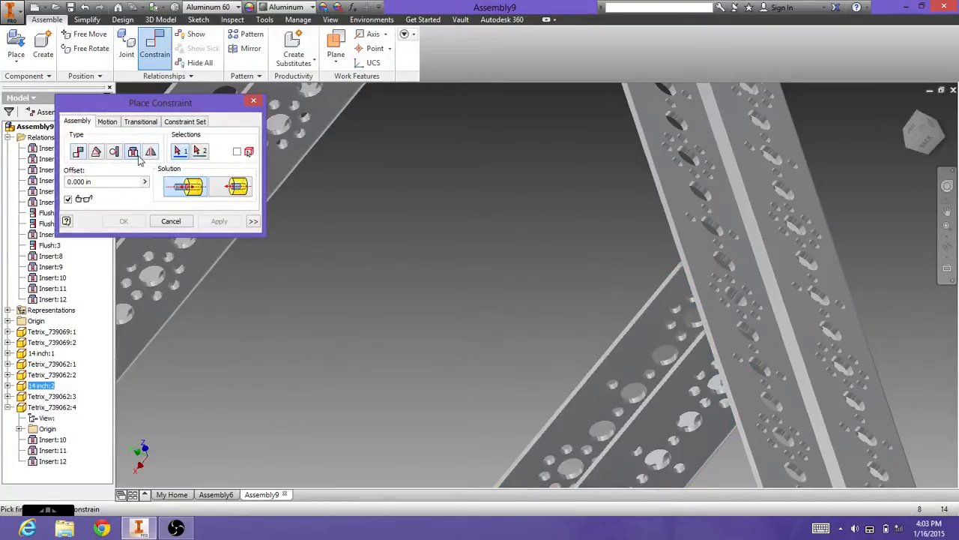
left_click(738, 320)
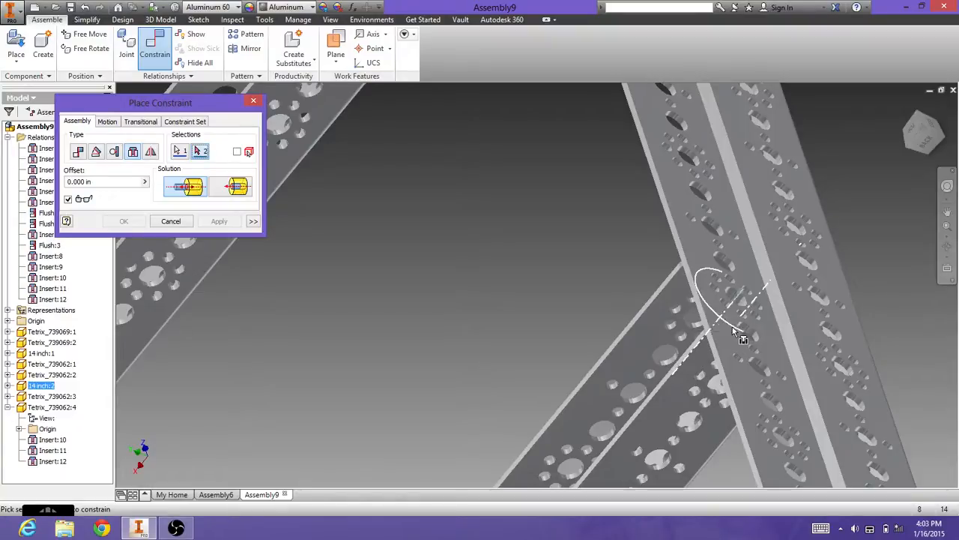
middle_click_drag(693, 416, 641, 233, "shift")
key("F3")
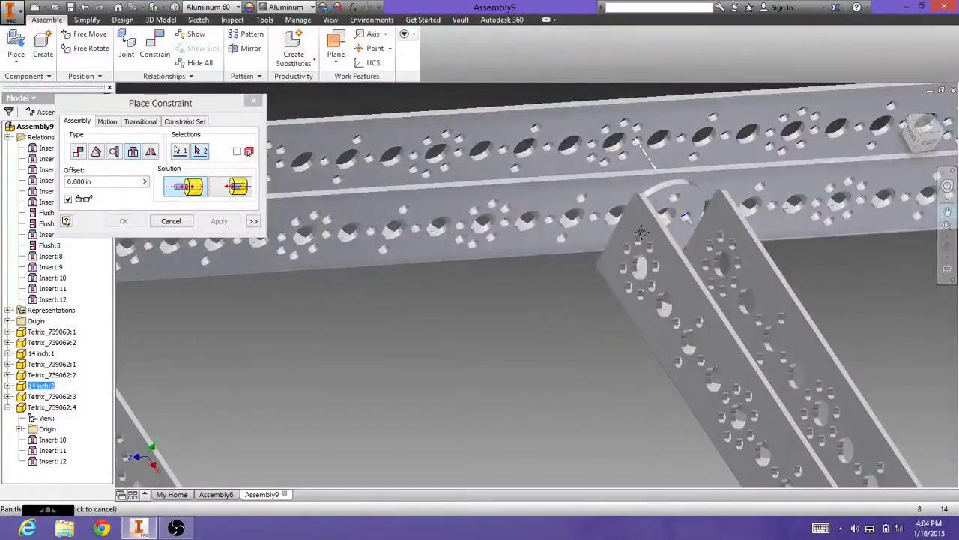
left_click(190, 190)
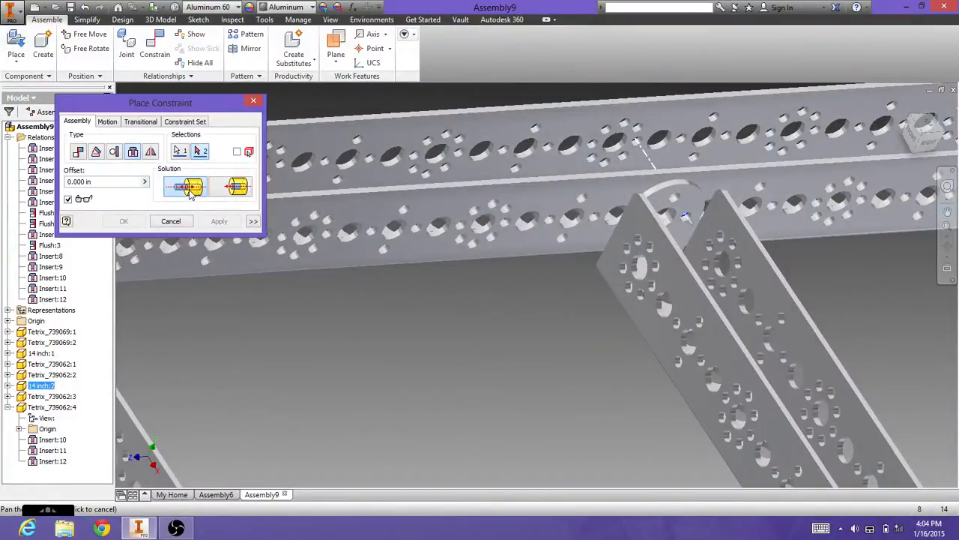
left_click(683, 215)
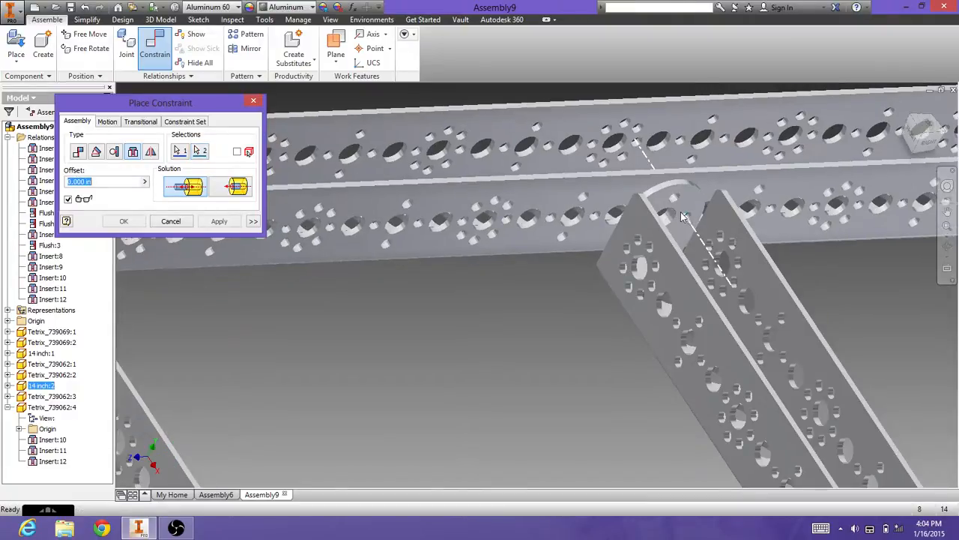
left_click(219, 221)
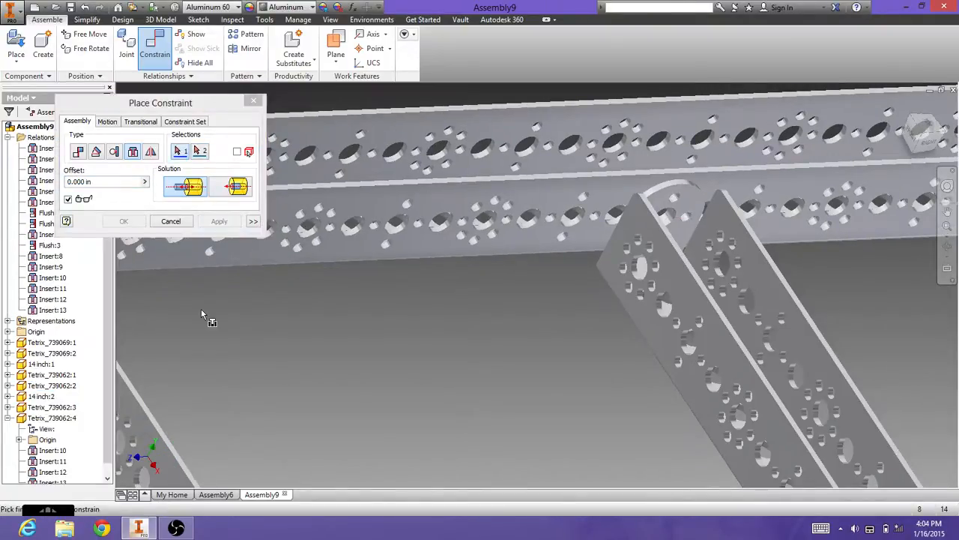
left_click(748, 207)
middle_click_drag(748, 207, 720, 126)
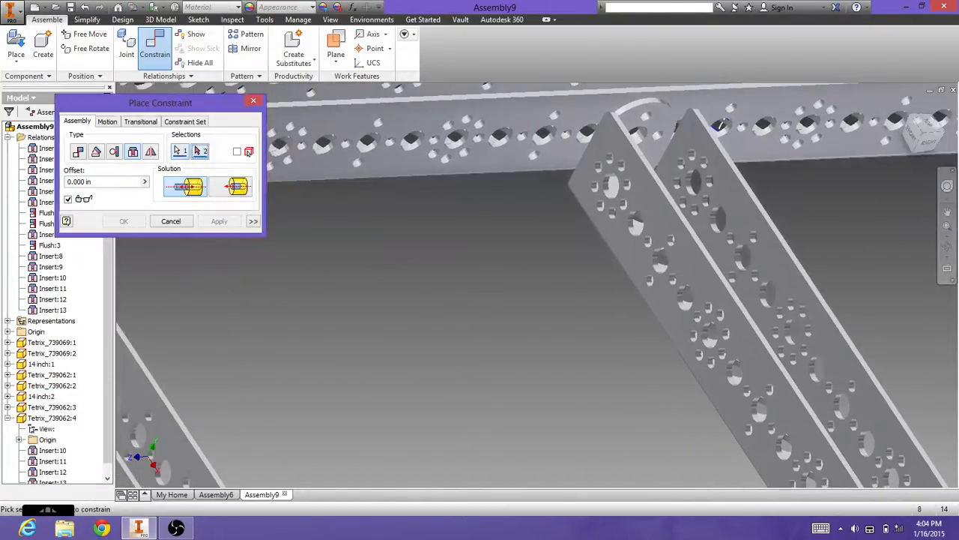
left_click(791, 304)
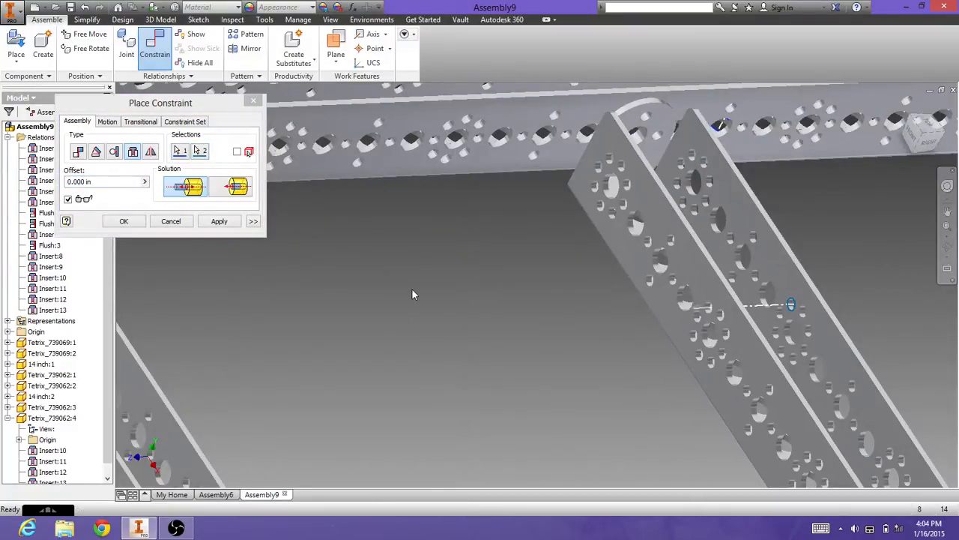
left_click(187, 222)
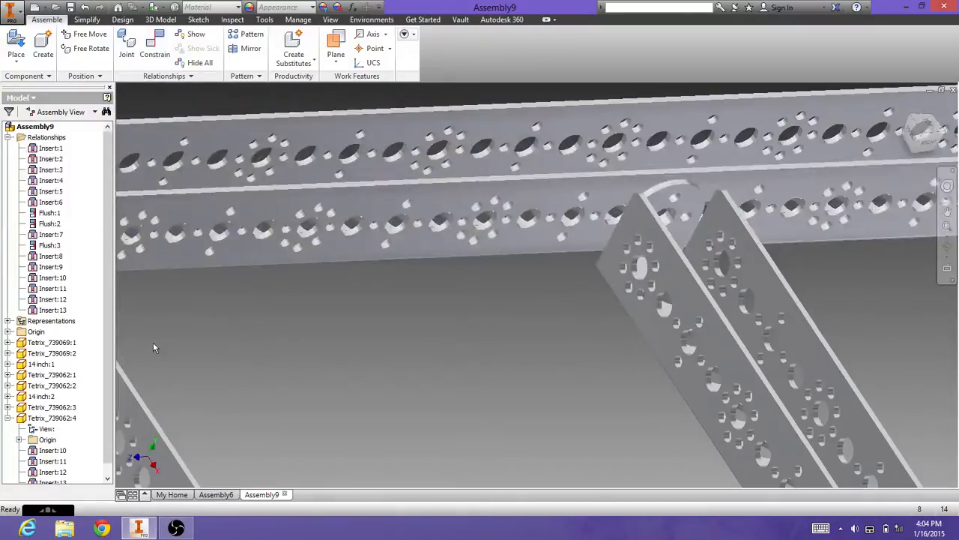
- Apply an Insert constraint joining the other long channel's small hole to the matching side hole in the bracket at the 14 inch:2 channel's opposite end
middle_click_drag(614, 420, 360, 105)
middle_click_drag(674, 449, 328, 88)
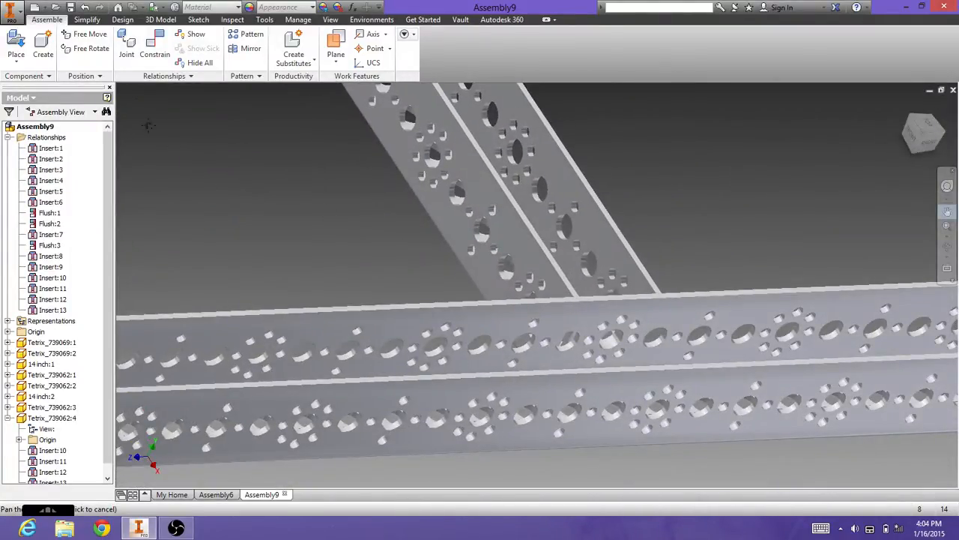
left_click(155, 47)
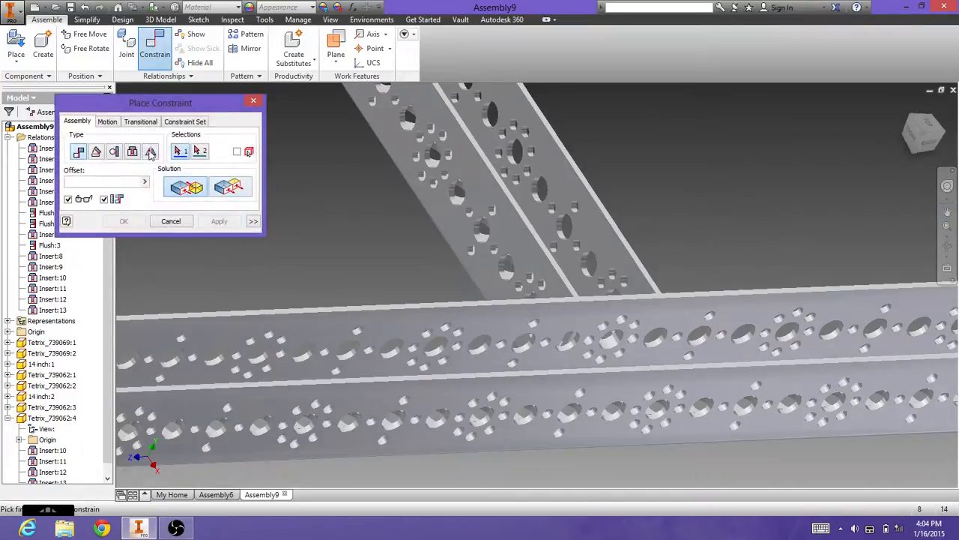
left_click(133, 152)
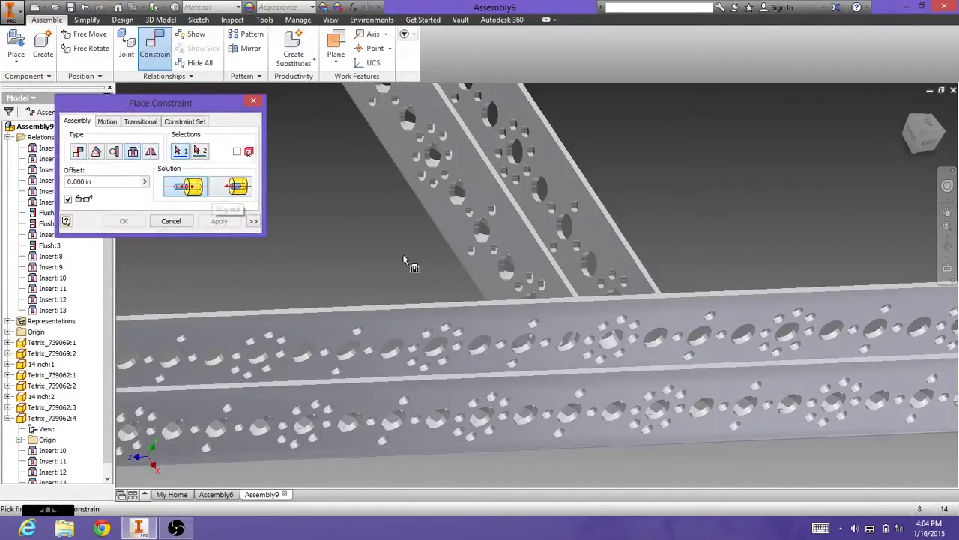
left_click(587, 338)
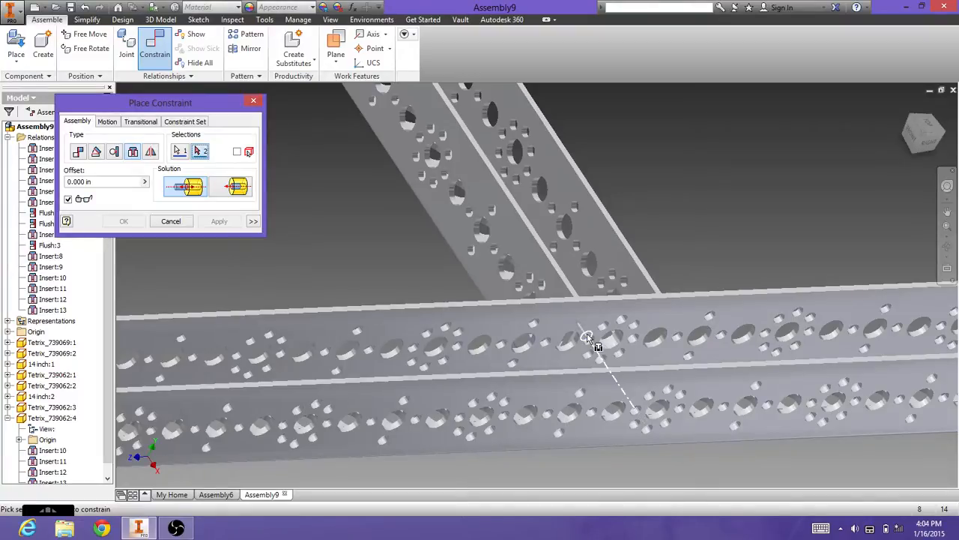
middle_click_drag(476, 418, 476, 474, "shift")
middle_click_drag(476, 225, 473, 134)
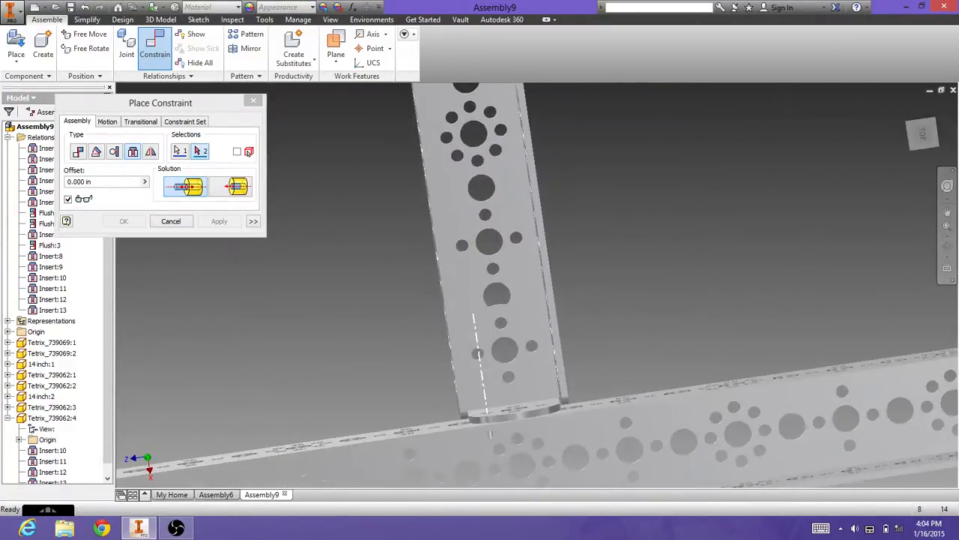
left_click(922, 134)
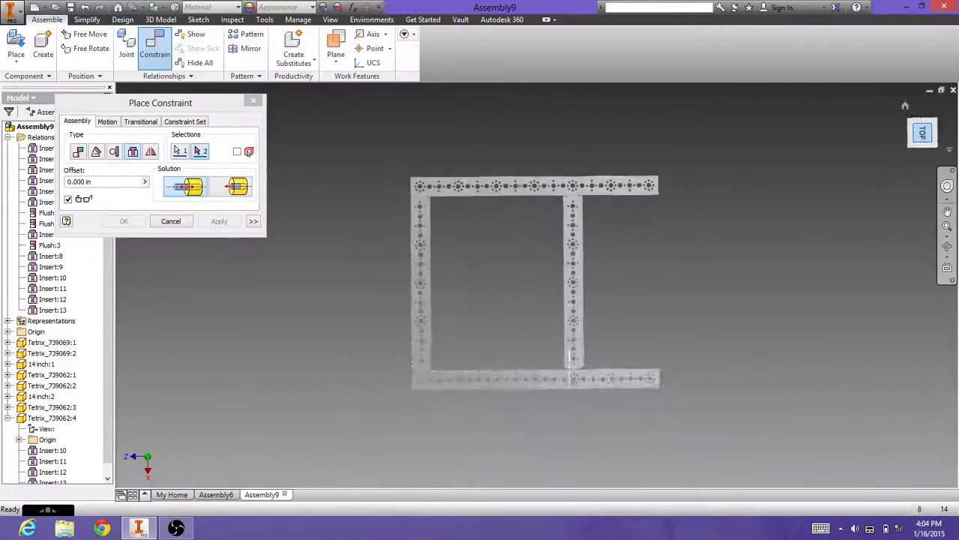
left_click(923, 110)
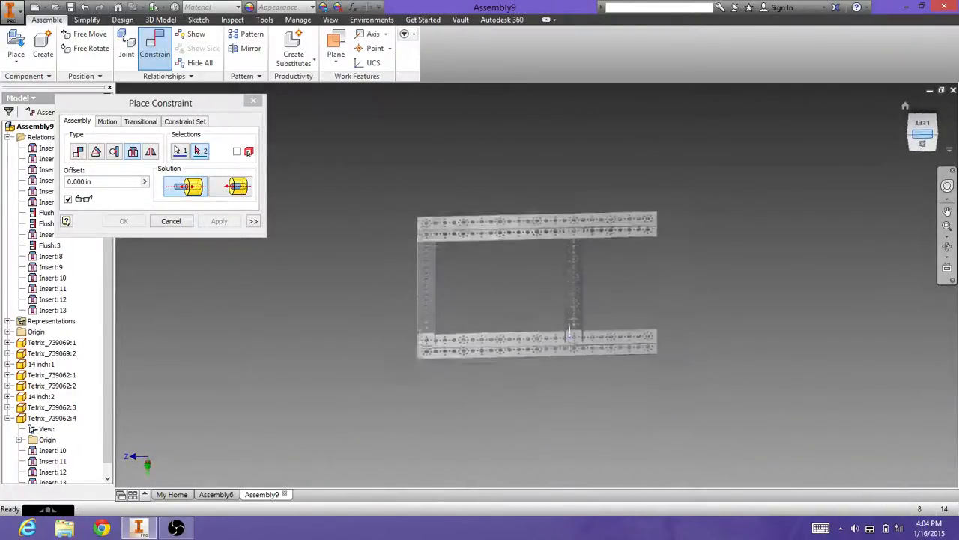
scroll(577, 336, "down", 5)
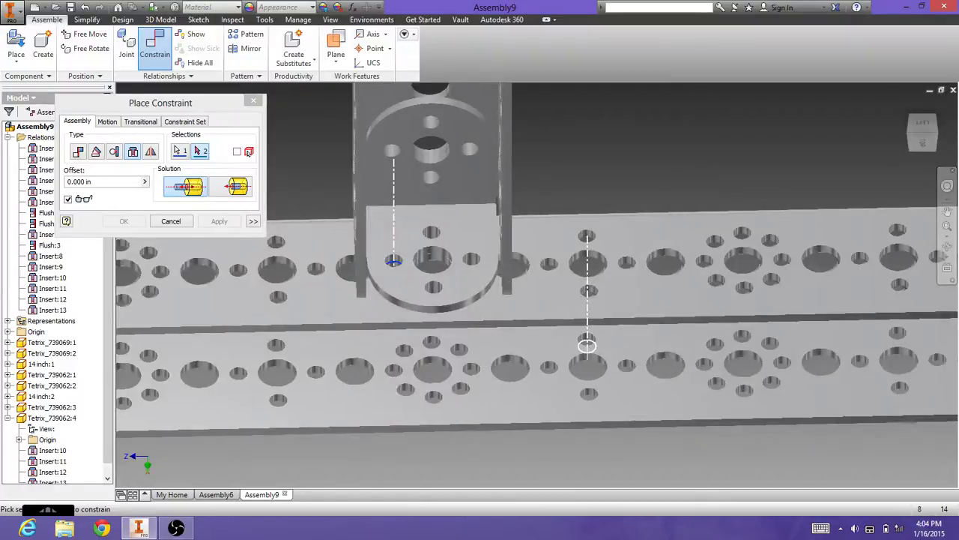
left_click(393, 267)
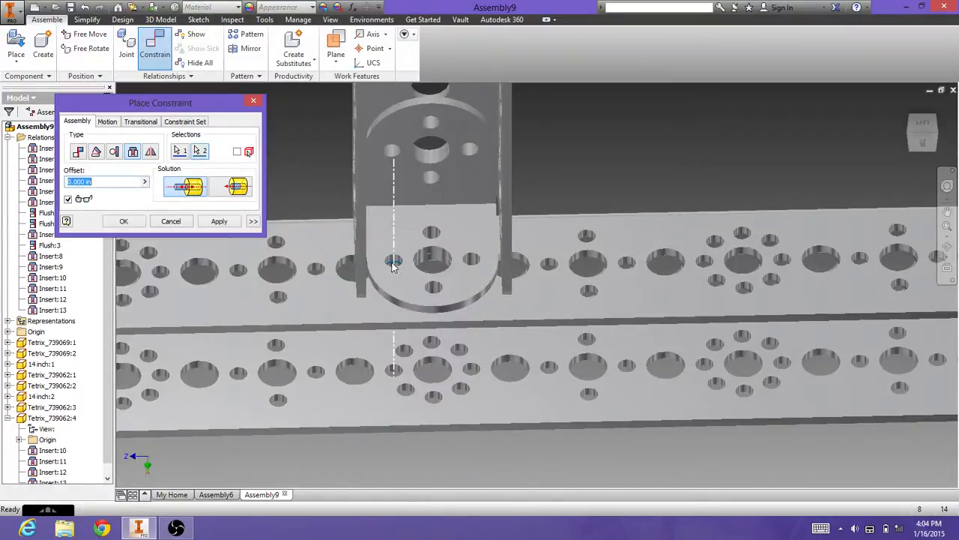
left_click(226, 224)
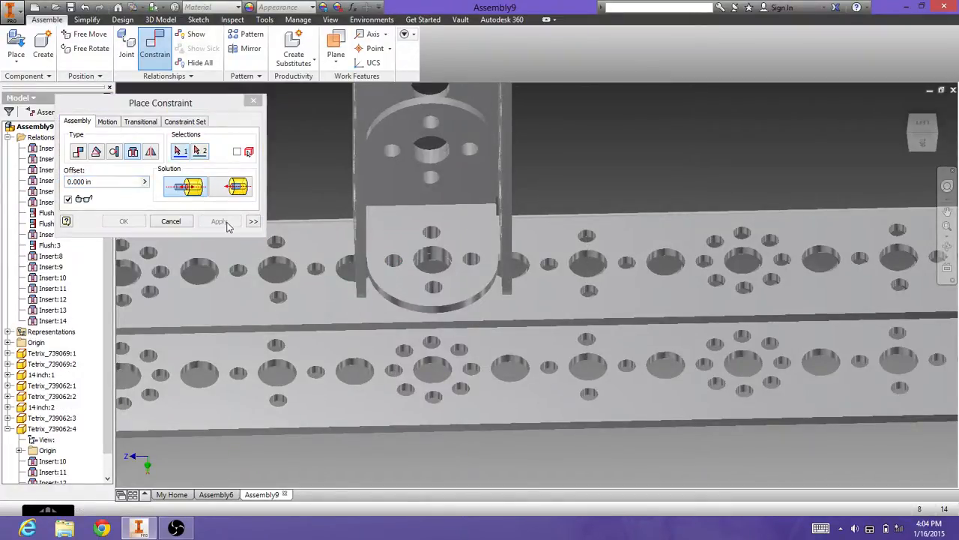
- Try to add a second Insert constraint at the same bracket's opposite small side hole
left_click(472, 271)
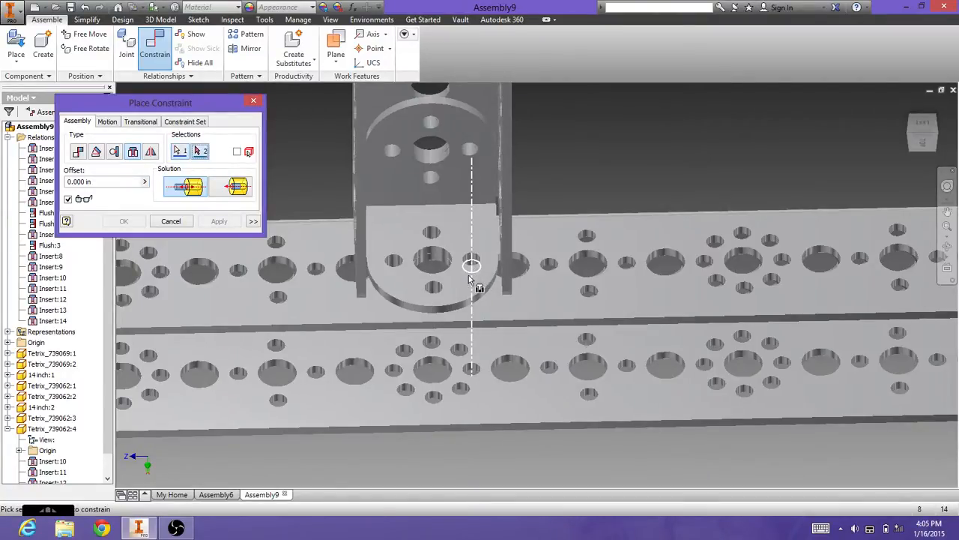
left_click(472, 271)
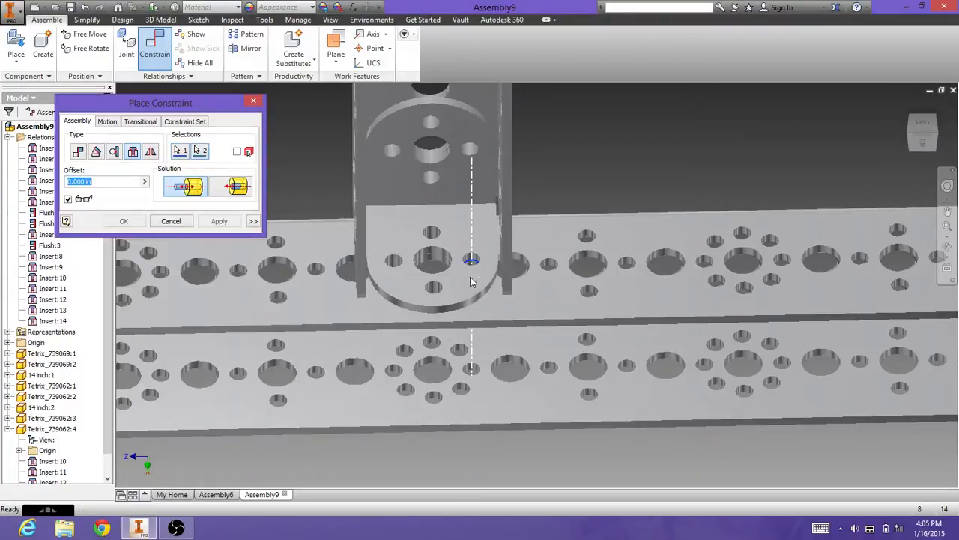
left_click(225, 221)
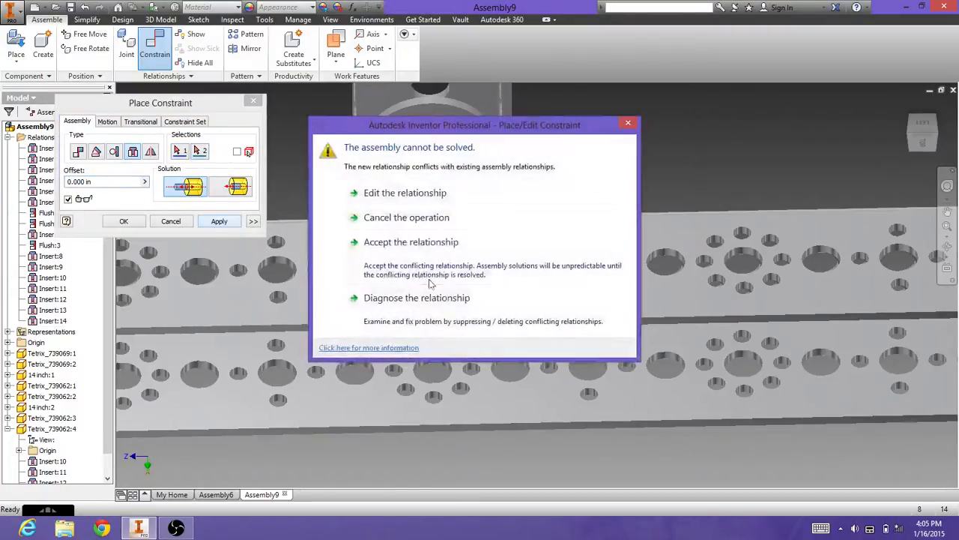
left_click(442, 218)
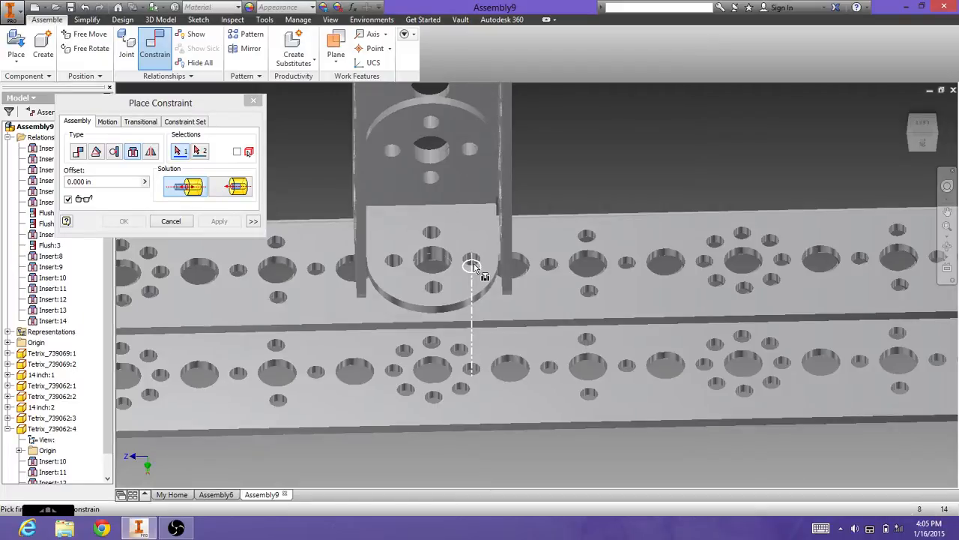
- Add a second Insert constraint between that bracket's opposite small side hole and the matching small hole in the long channel's wall
left_click(474, 267)
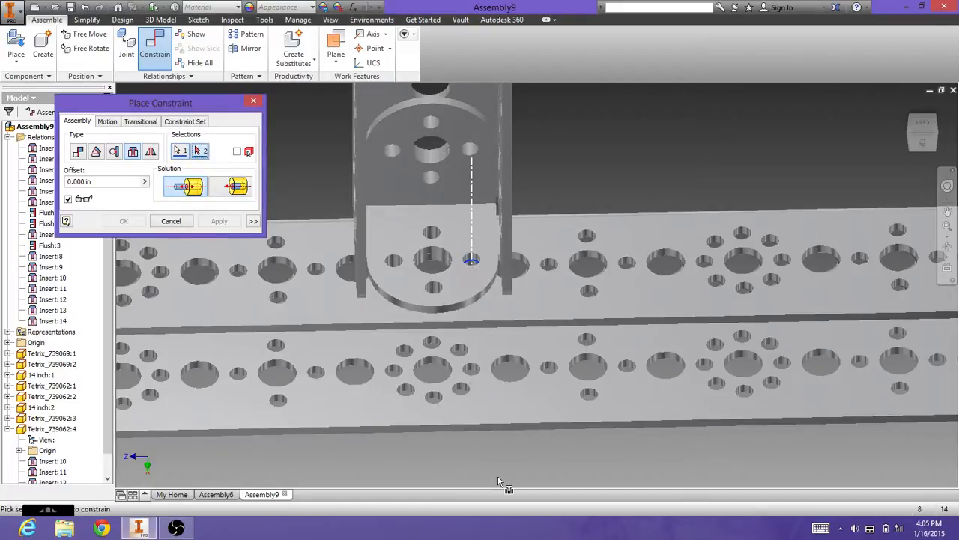
left_click(922, 142)
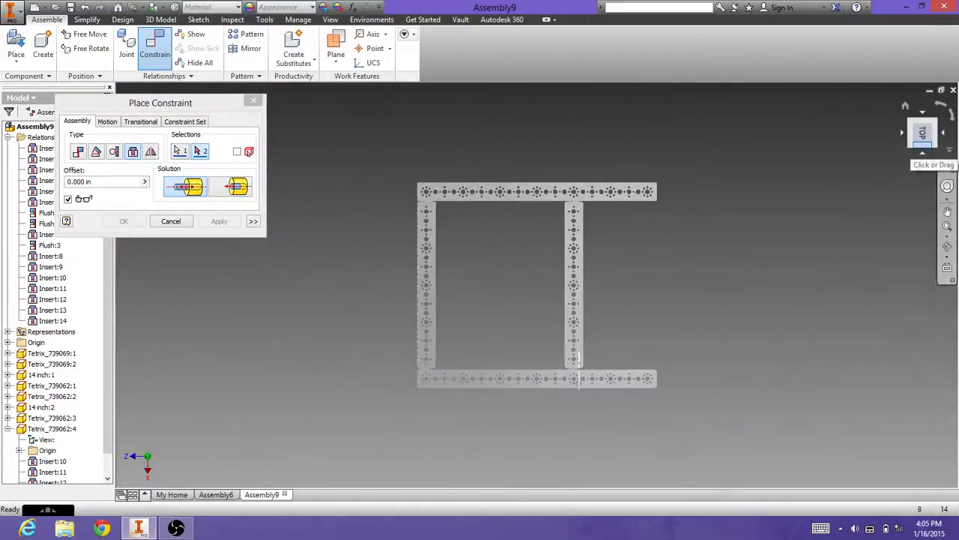
left_click(922, 148)
left_click(922, 112)
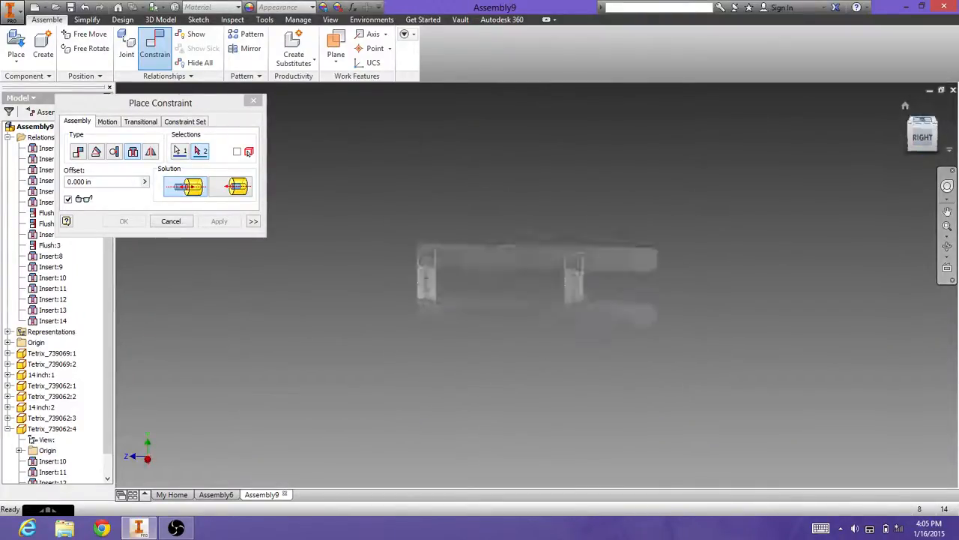
left_click(922, 151)
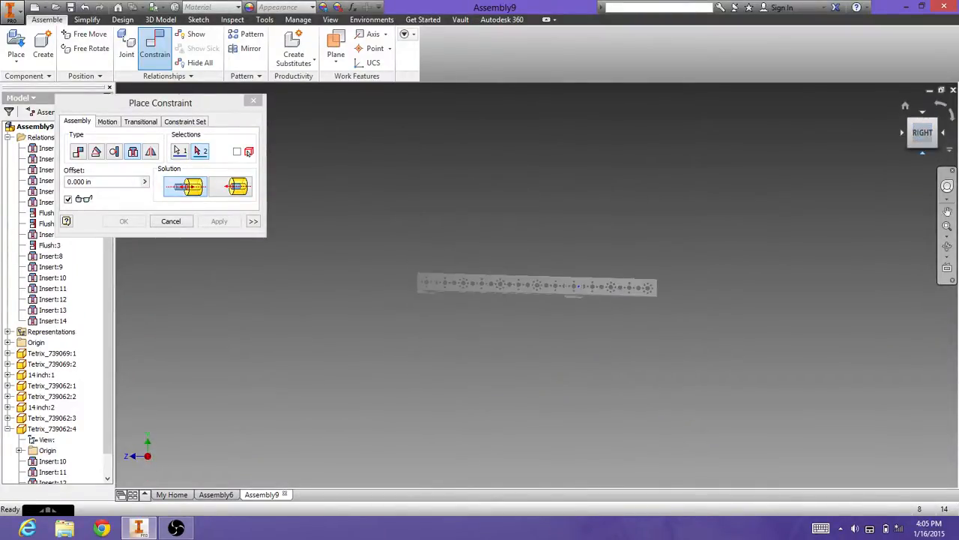
left_click(923, 149)
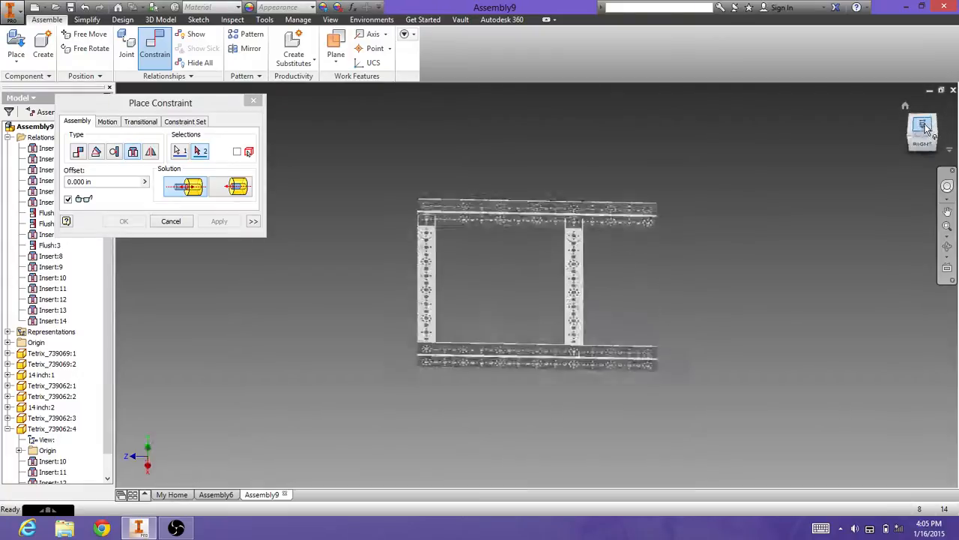
left_click(923, 149)
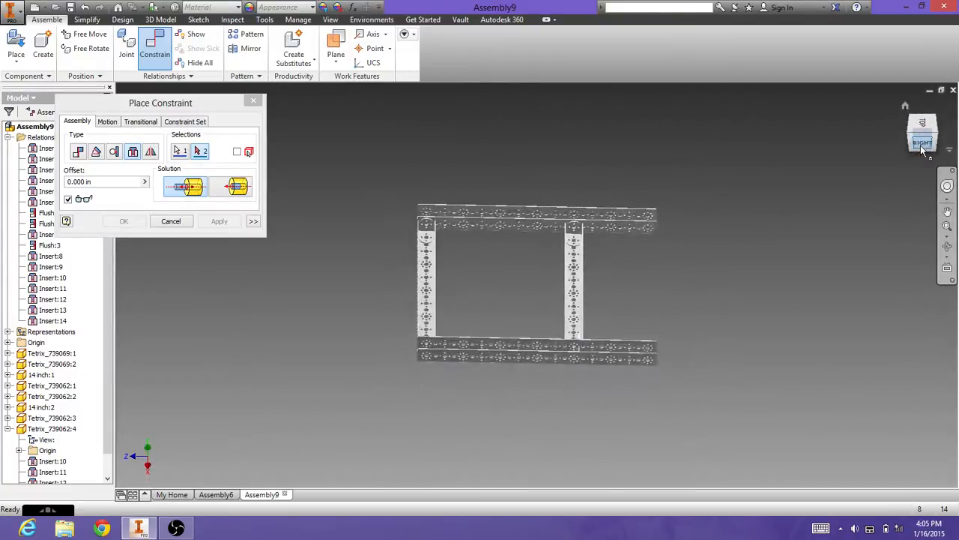
scroll(576, 344, "up", 8)
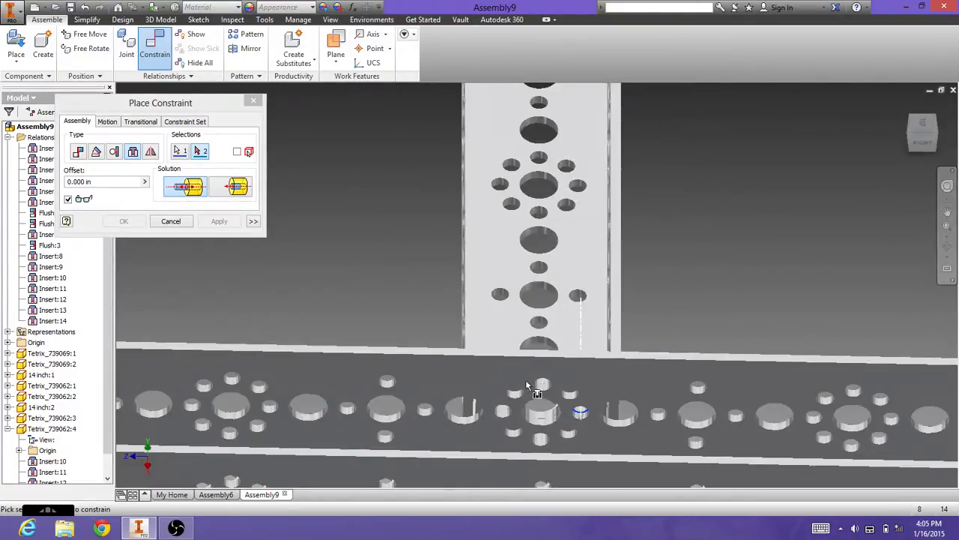
left_click(582, 418)
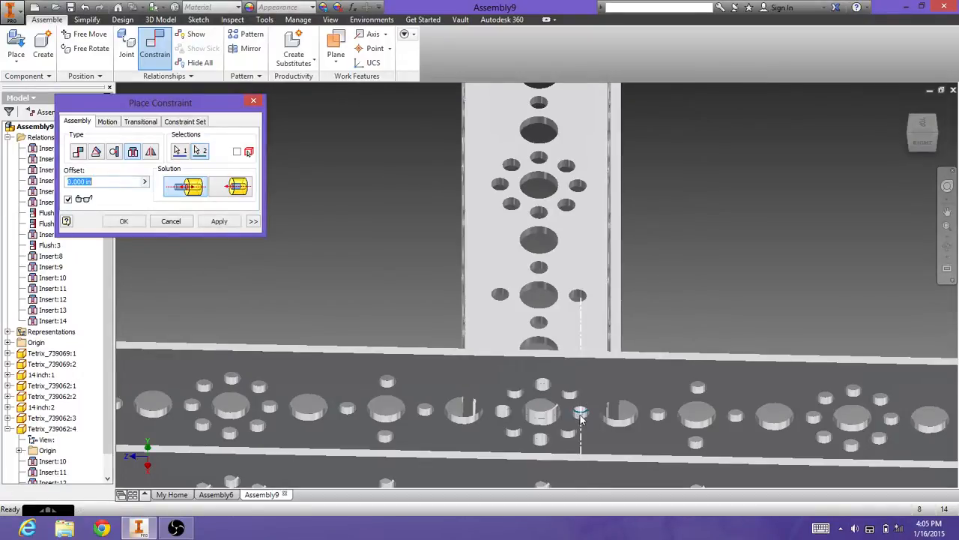
left_click(218, 221)
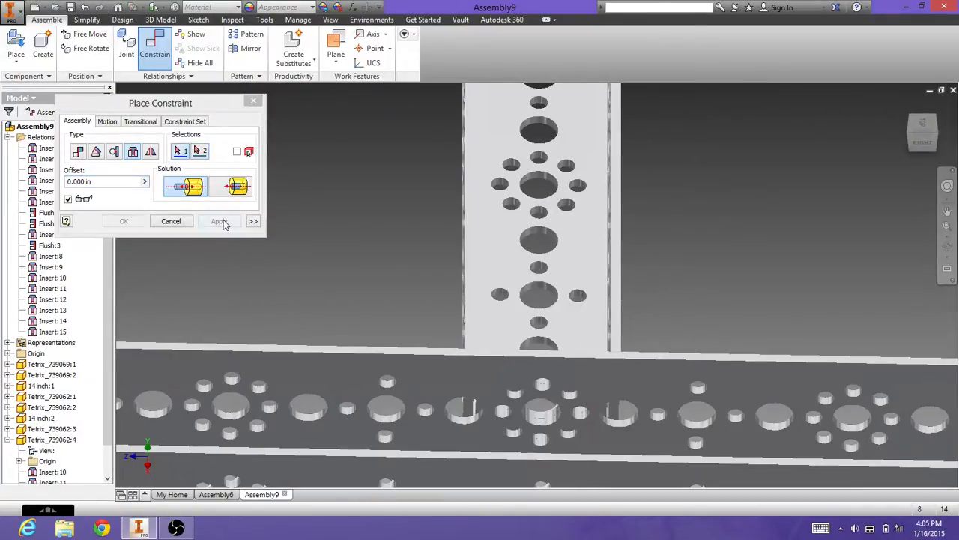
- End constraint placement and shift the frame by its 14 inch:2 and 14 inch:1 channels to test whether all parts move together
left_click(253, 101)
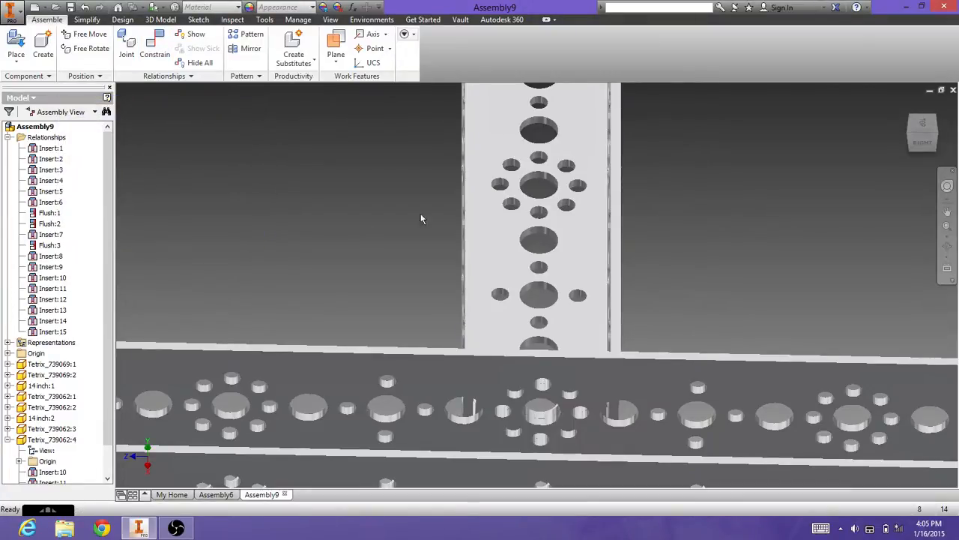
mouse_move(909, 111)
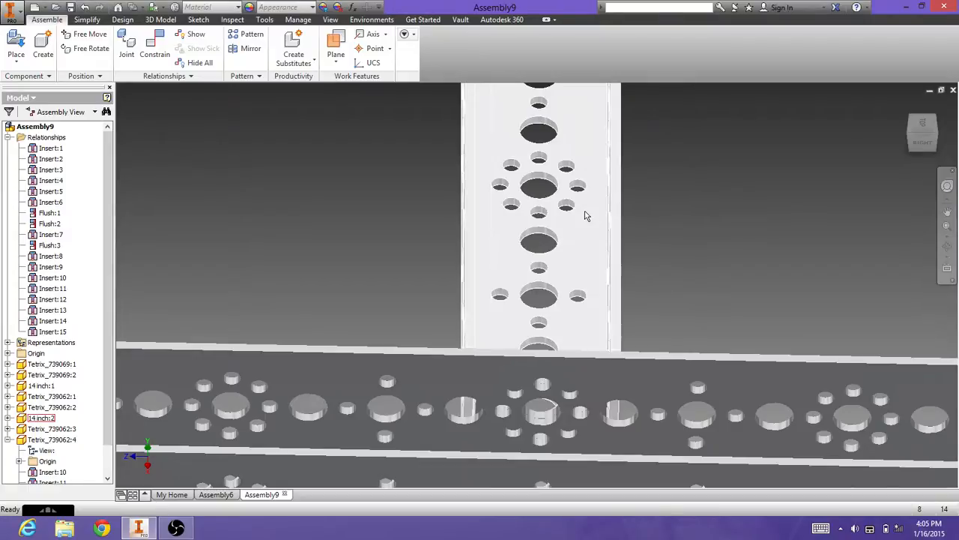
left_click_drag(585, 212, 665, 275)
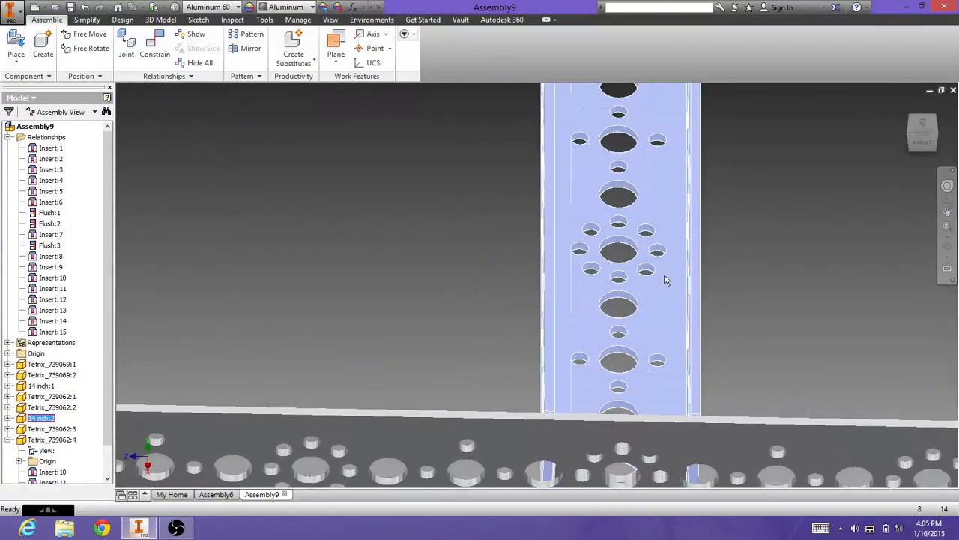
scroll(728, 254, "down", 3)
scroll(738, 247, "up", 6)
scroll(744, 267, "up", 6)
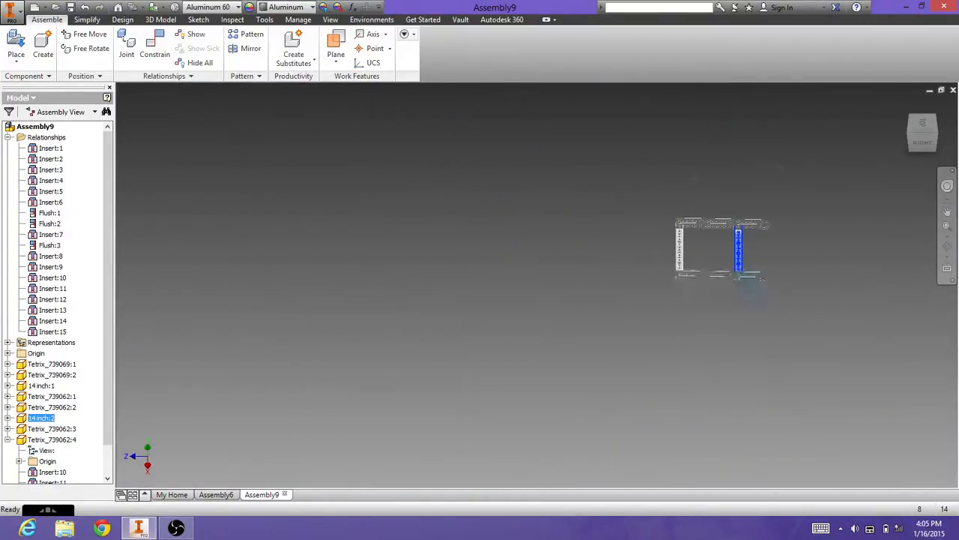
scroll(777, 275, "down", 2)
scroll(774, 260, "down", 2)
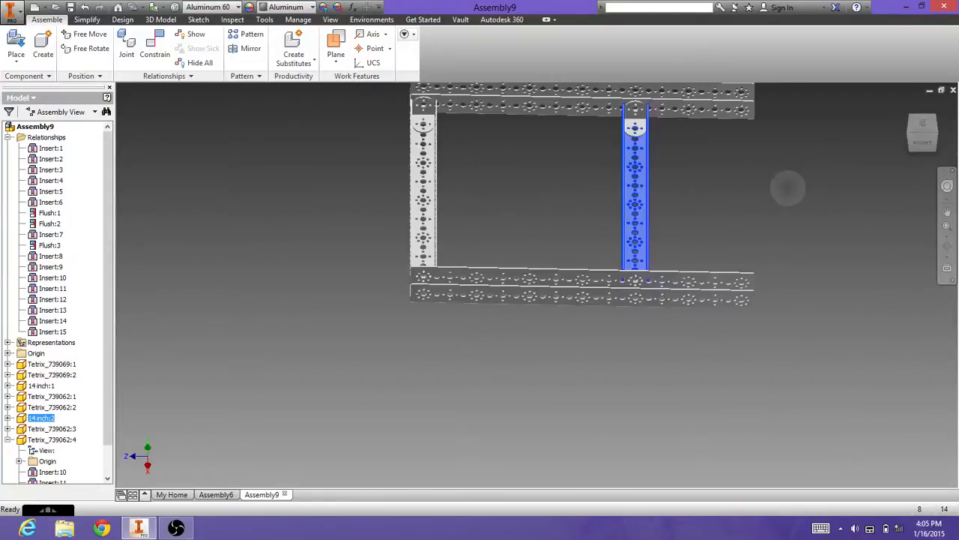
left_click(599, 289)
middle_click_drag(689, 296, 666, 391)
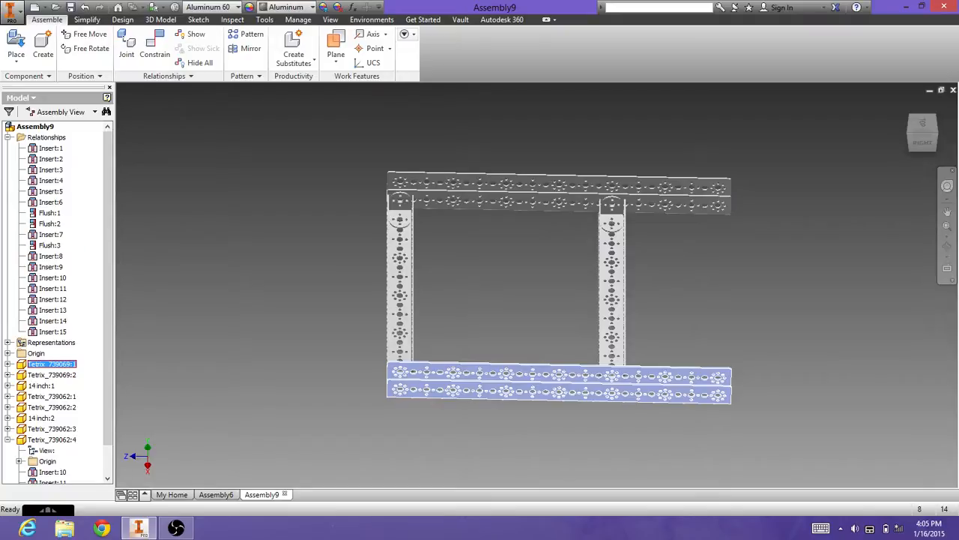
left_click(499, 377)
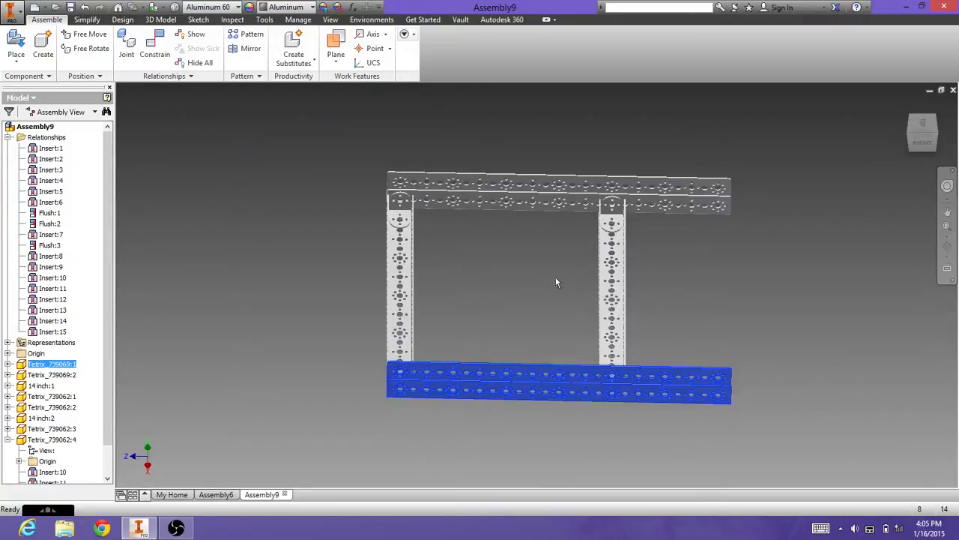
left_click_drag(398, 308, 409, 309)
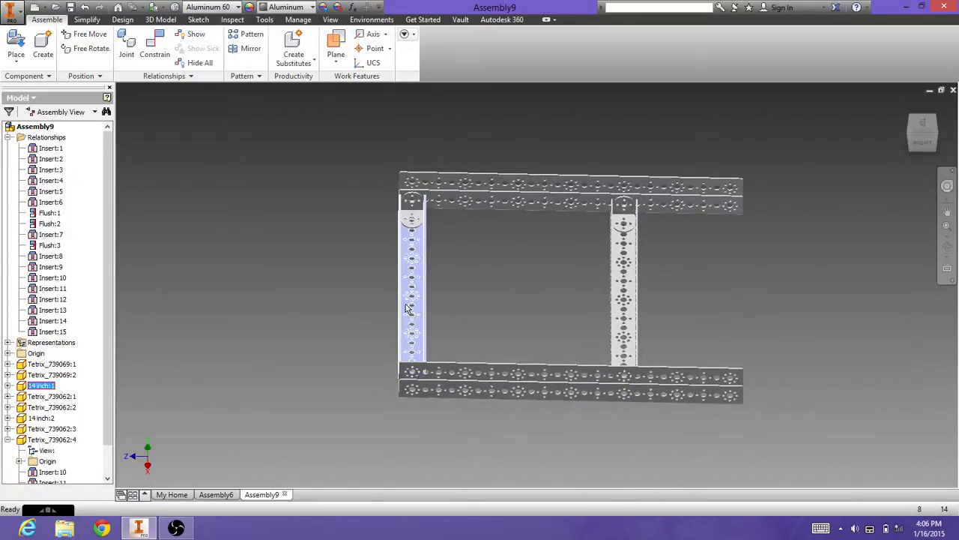
- Examine the whole frame from directly above and from an angled corner view to check the channel alignment
left_click(923, 123)
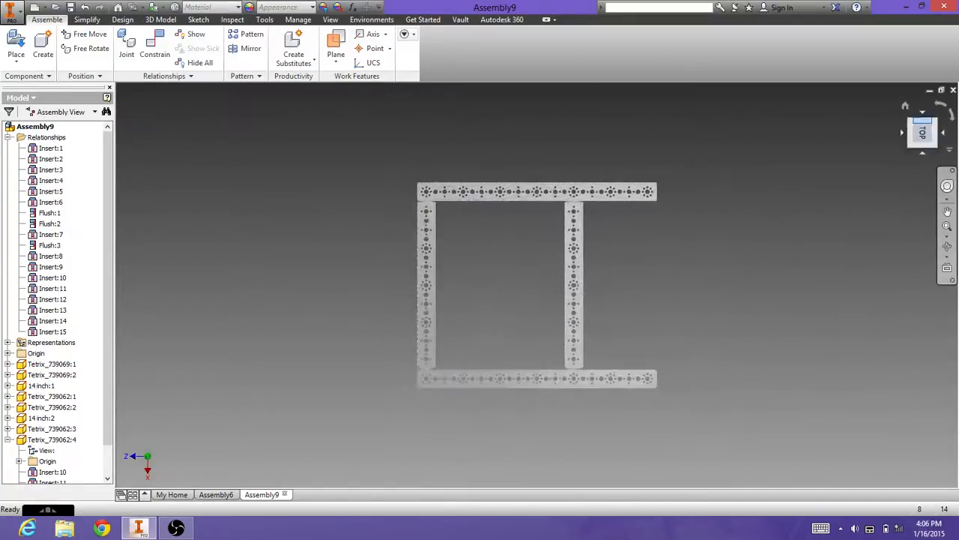
scroll(556, 302, "up", 5)
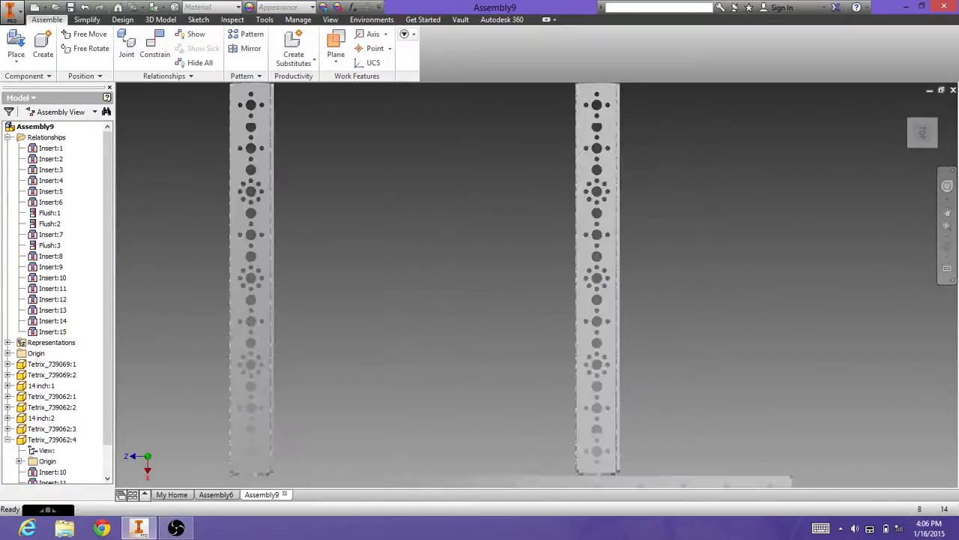
scroll(616, 315, "down", 2)
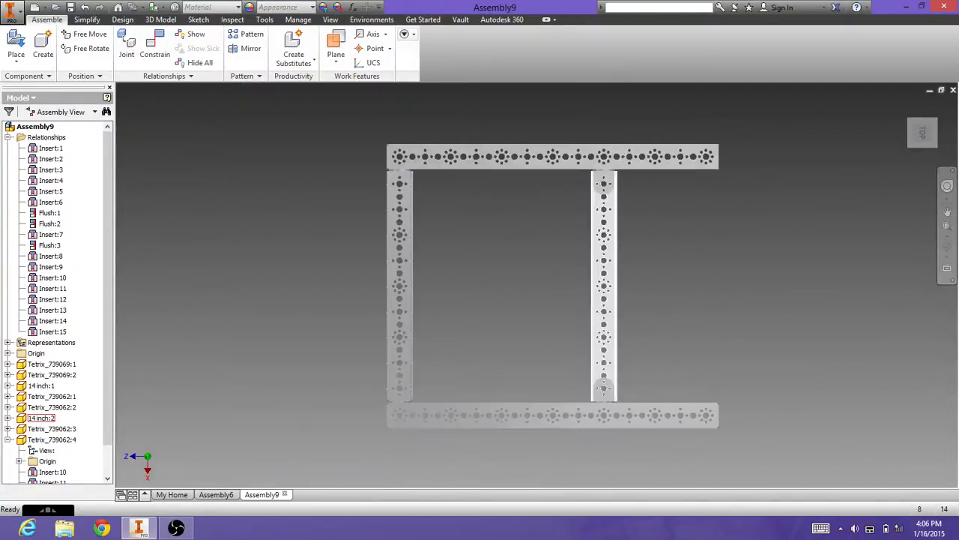
mouse_move(923, 133)
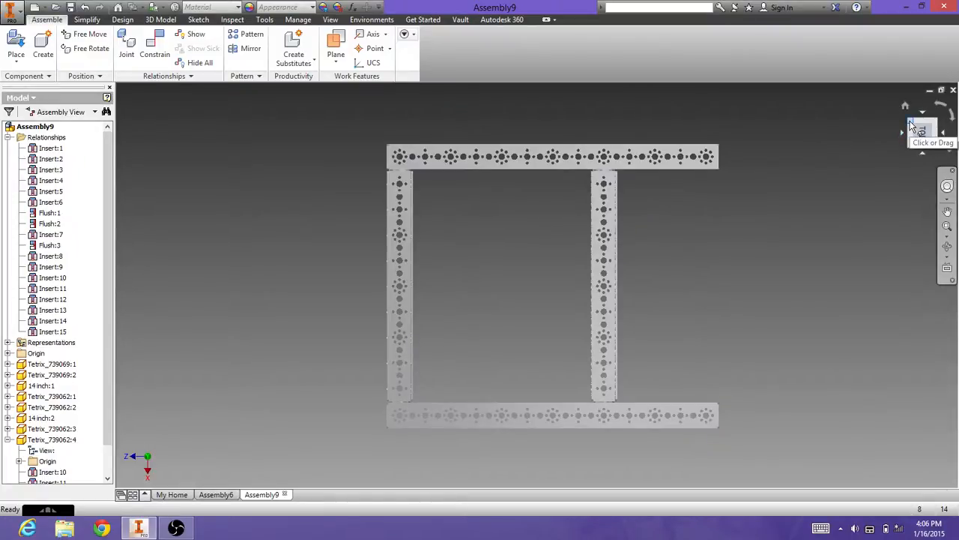
left_click_drag(911, 124, 912, 126)
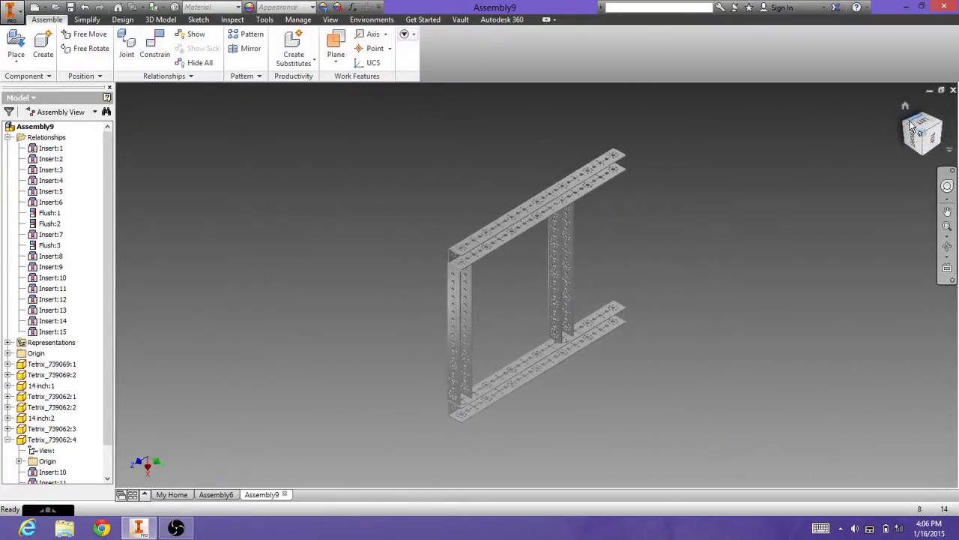